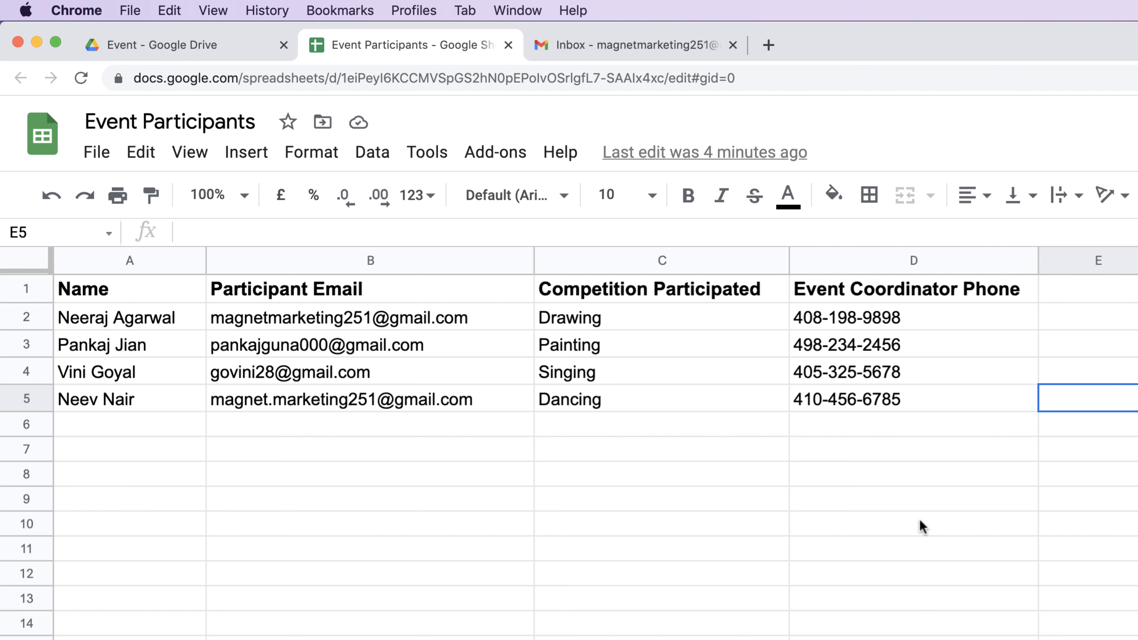
# Review the four column headers and the first participant's entries in the Event Participants sheet.
pyautogui.click(129, 296)
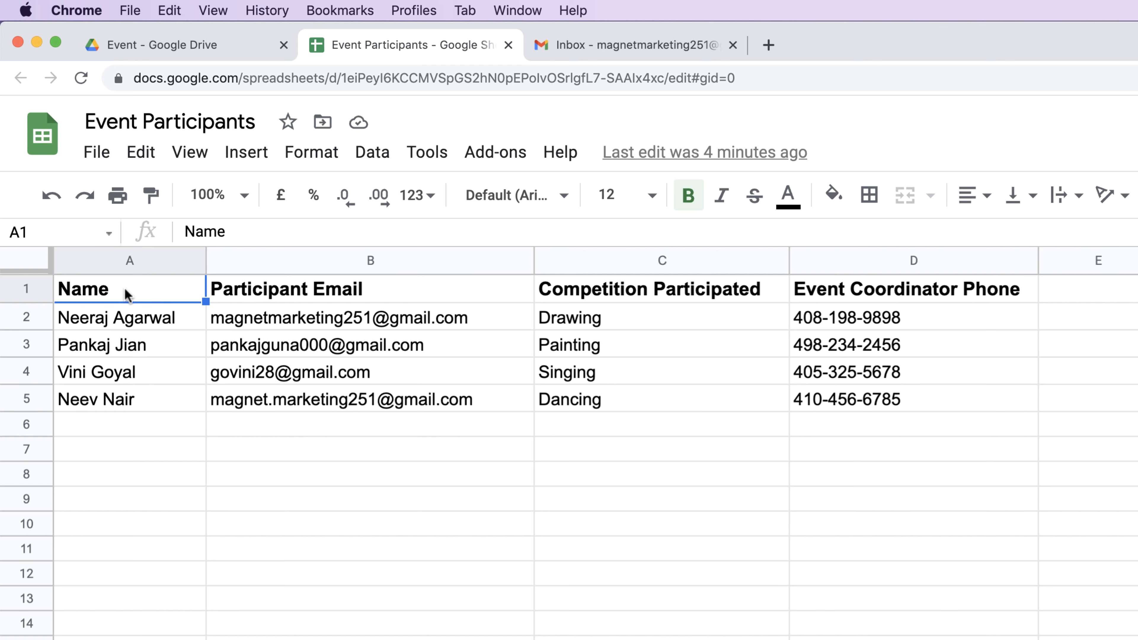
pyautogui.click(245, 292)
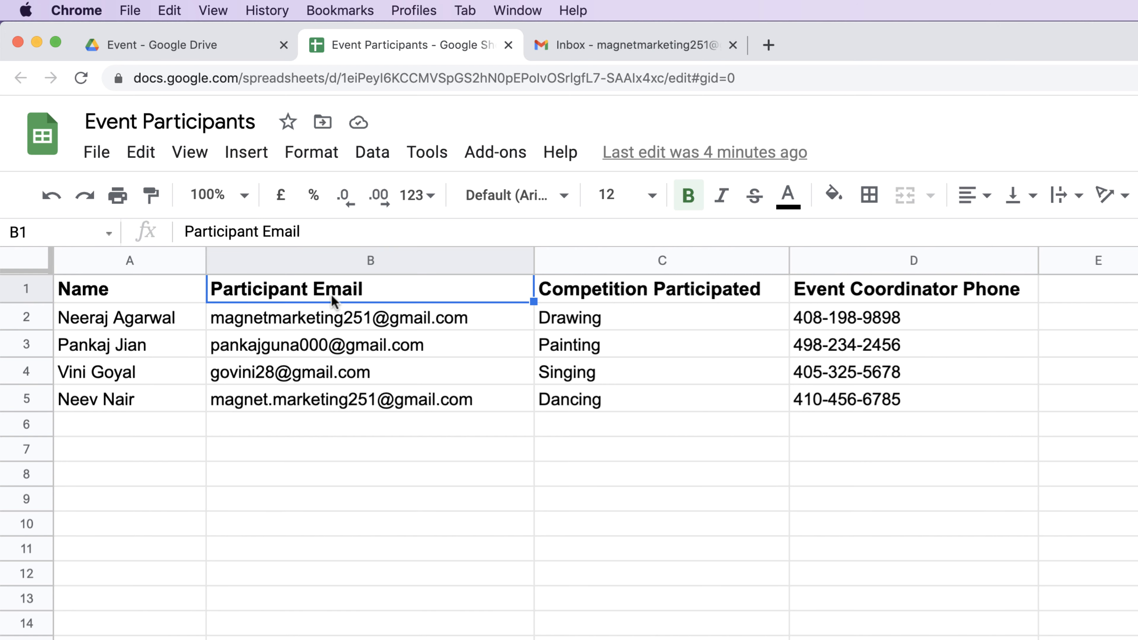
pyautogui.click(567, 291)
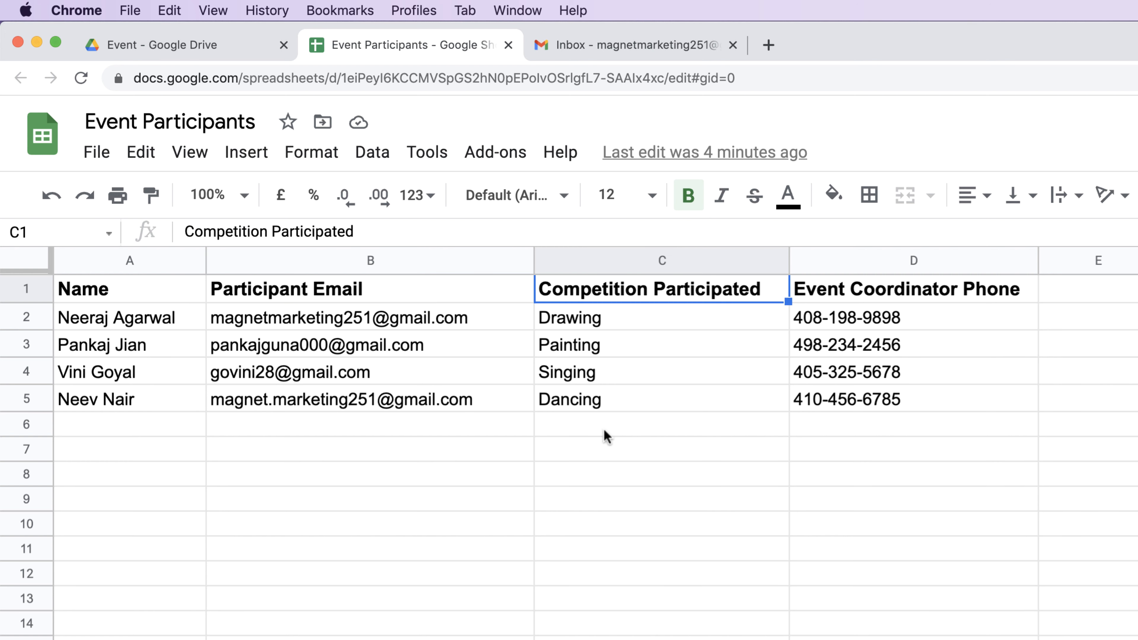
pyautogui.click(838, 300)
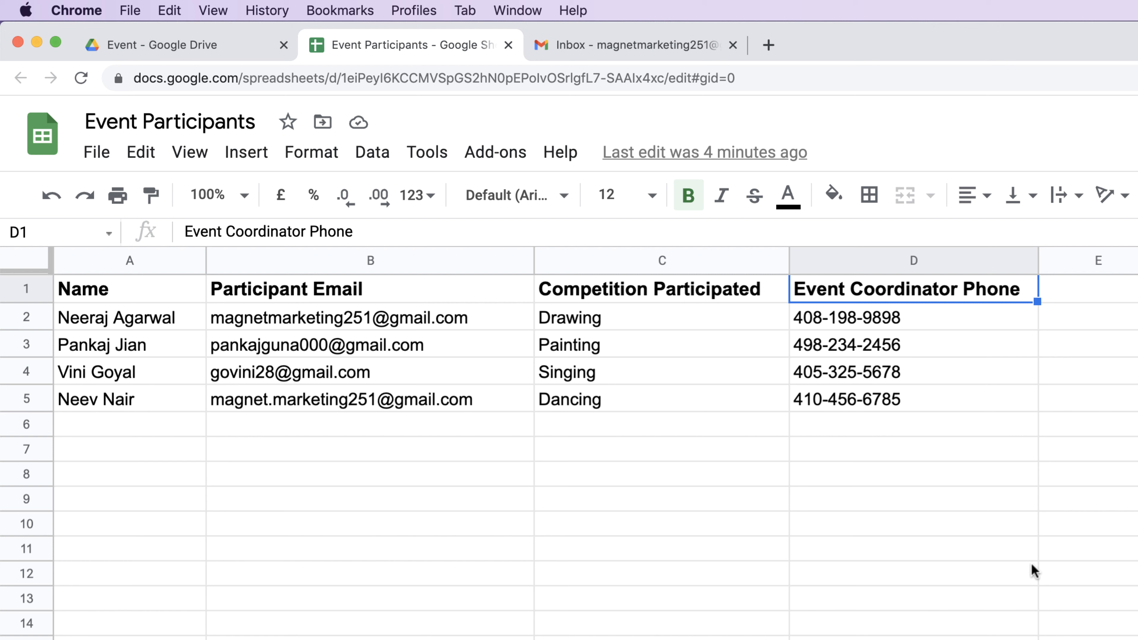
pyautogui.click(78, 322)
pyautogui.click(275, 323)
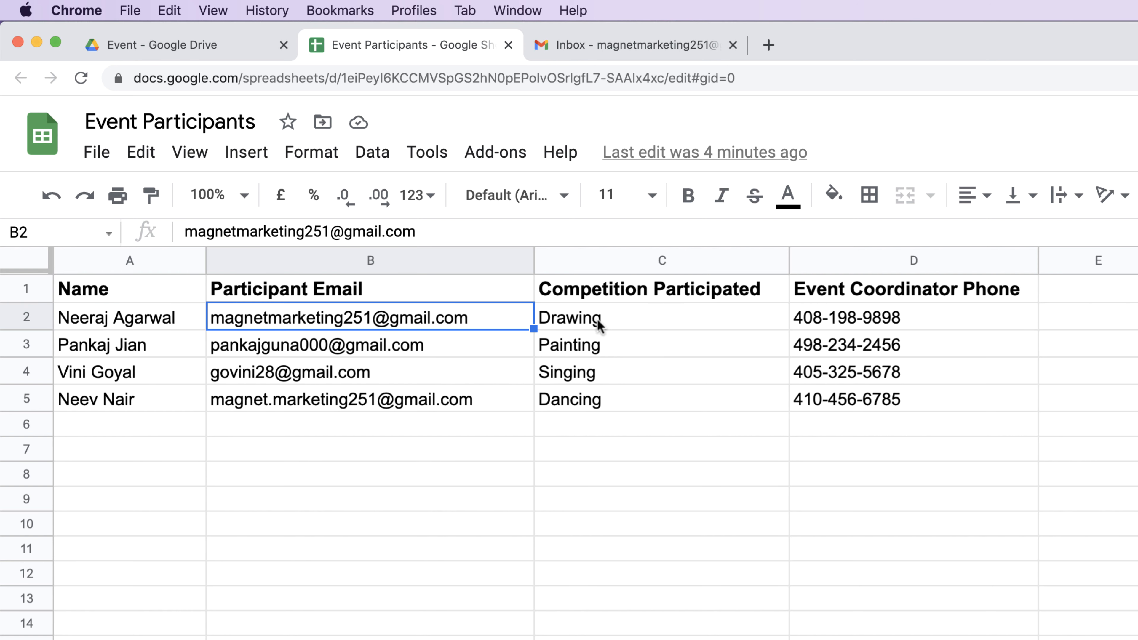
pyautogui.click(557, 322)
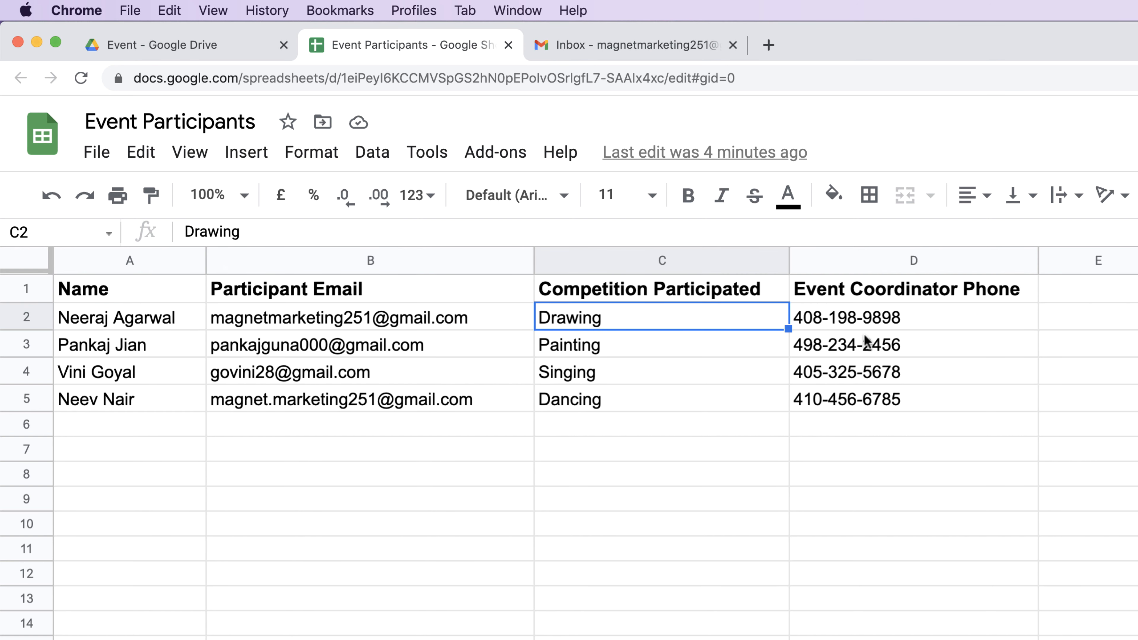
pyautogui.click(866, 319)
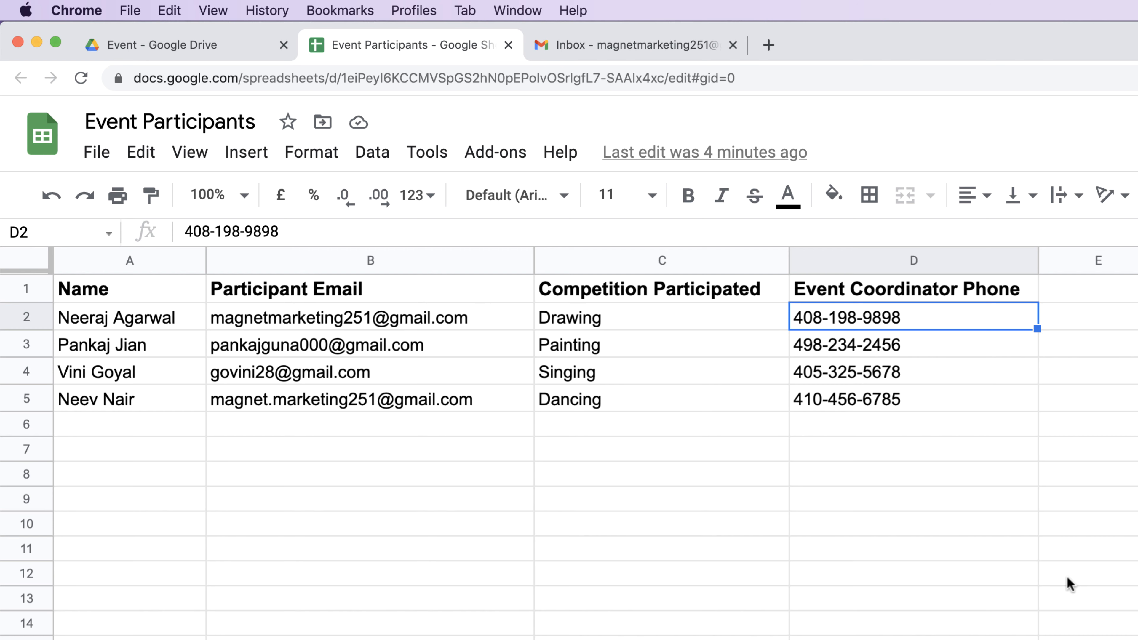
# Switch to the Event folder in Google Drive and open the Confirmation Template document.
pyautogui.click(211, 45)
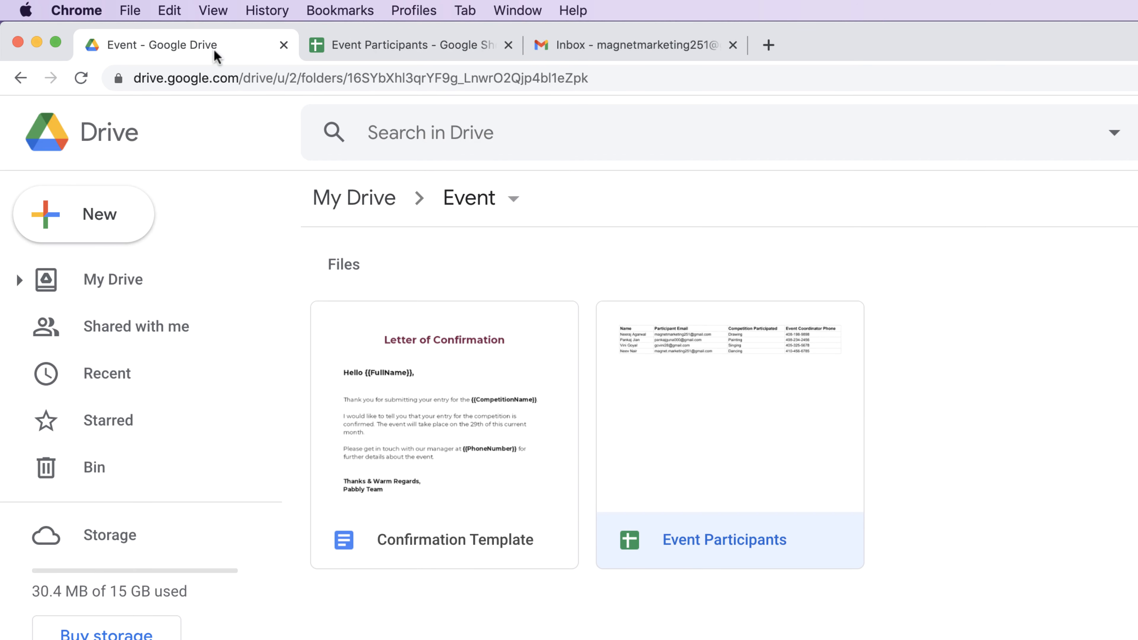
pyautogui.doubleClick(460, 435)
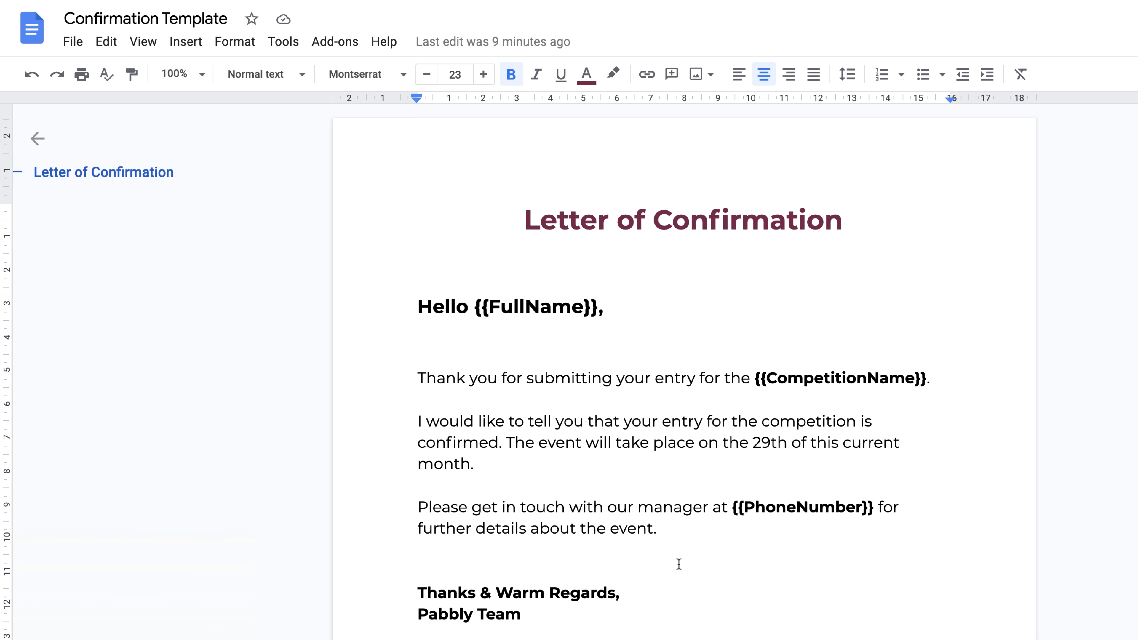
pyautogui.click(673, 614)
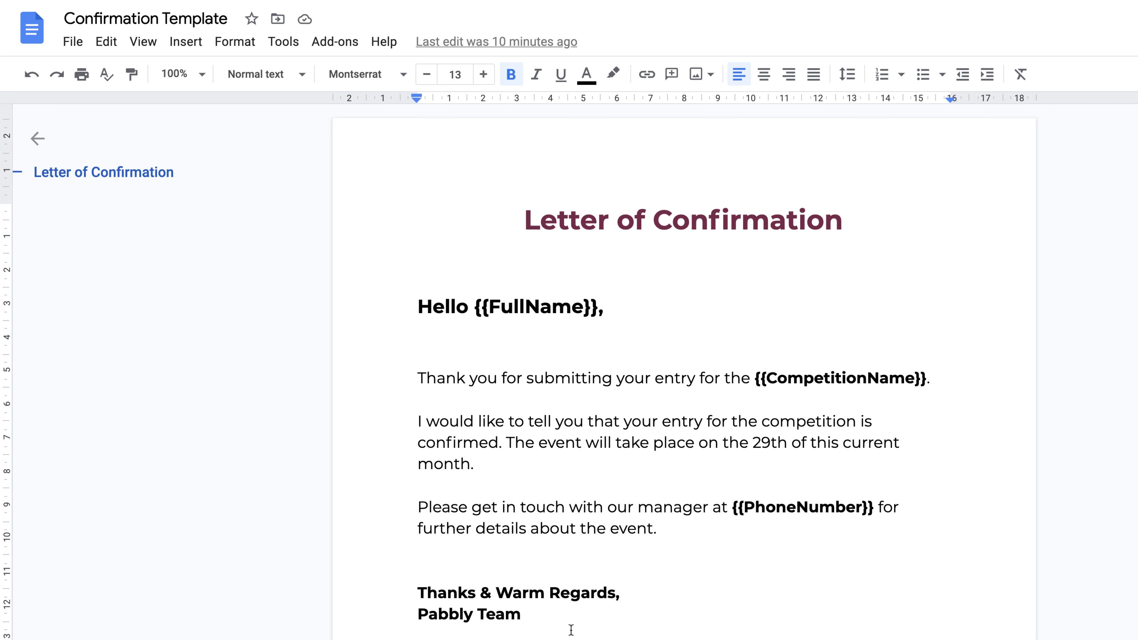
# Compare the {{FullName}} placeholder in the Confirmation Template with the first Name entry in the Event Participants sheet.
pyautogui.click(305, 1)
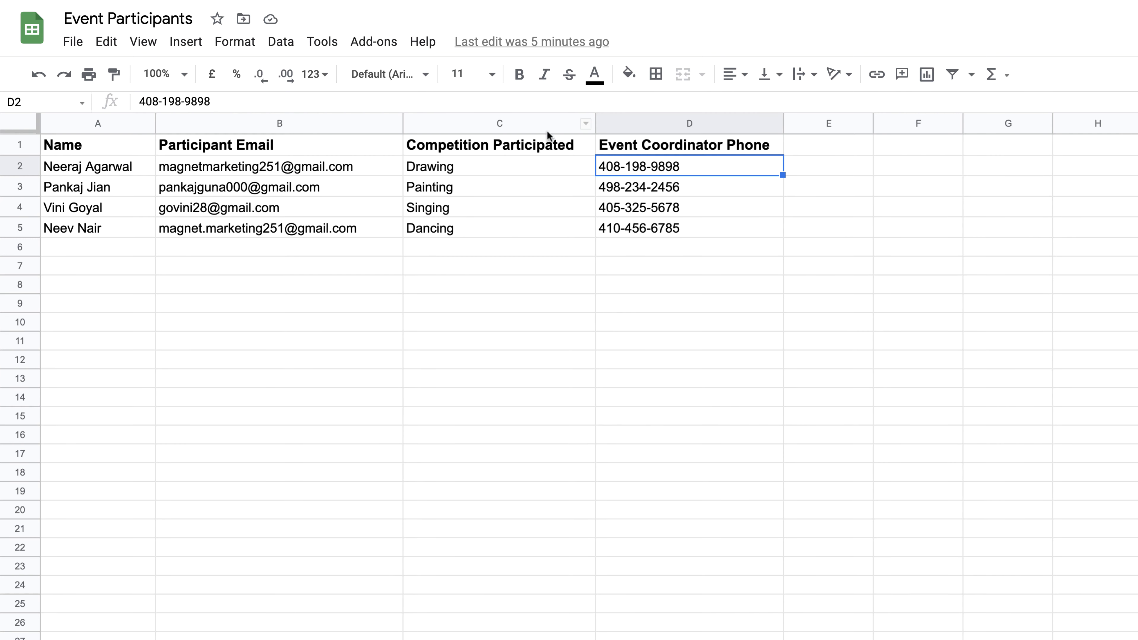
pyautogui.click(858, 328)
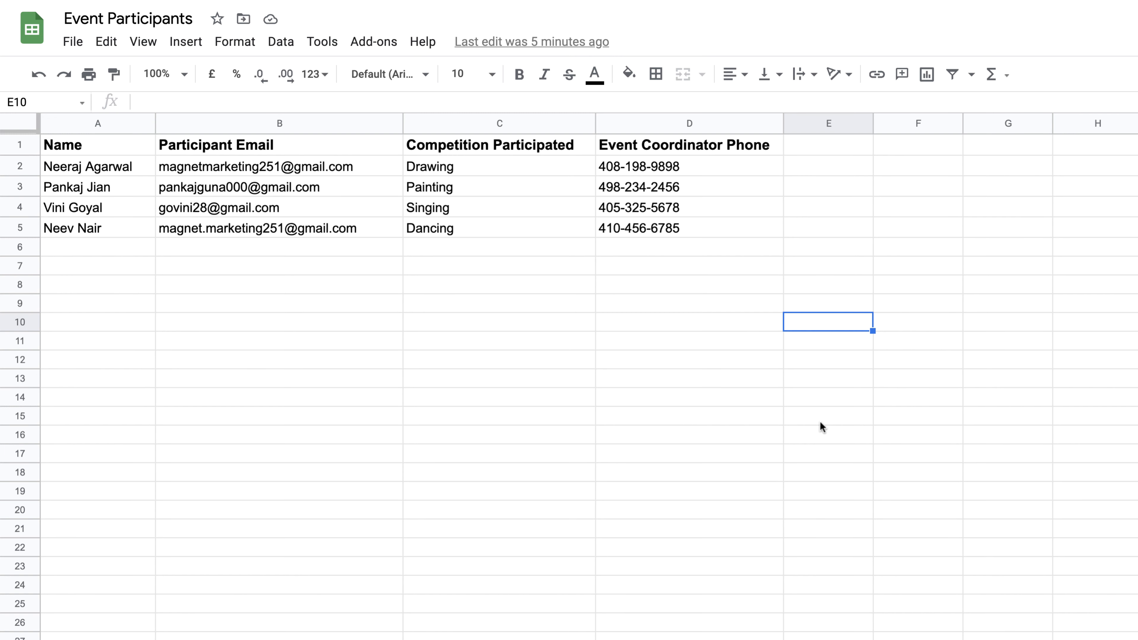
pyautogui.click(603, 456)
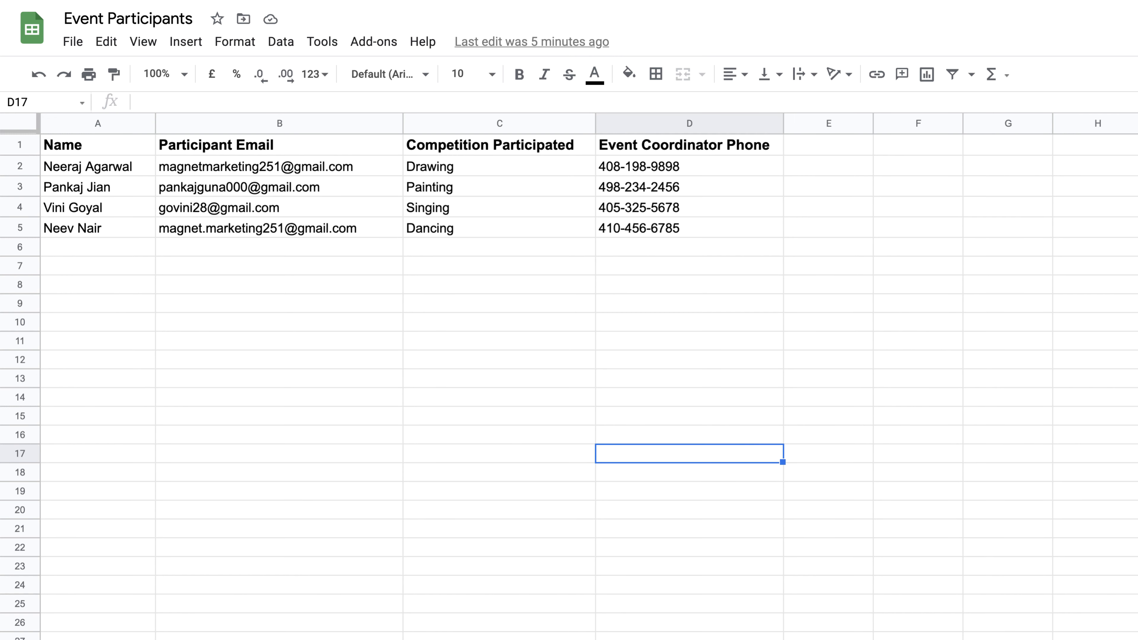
pyautogui.click(430, 1)
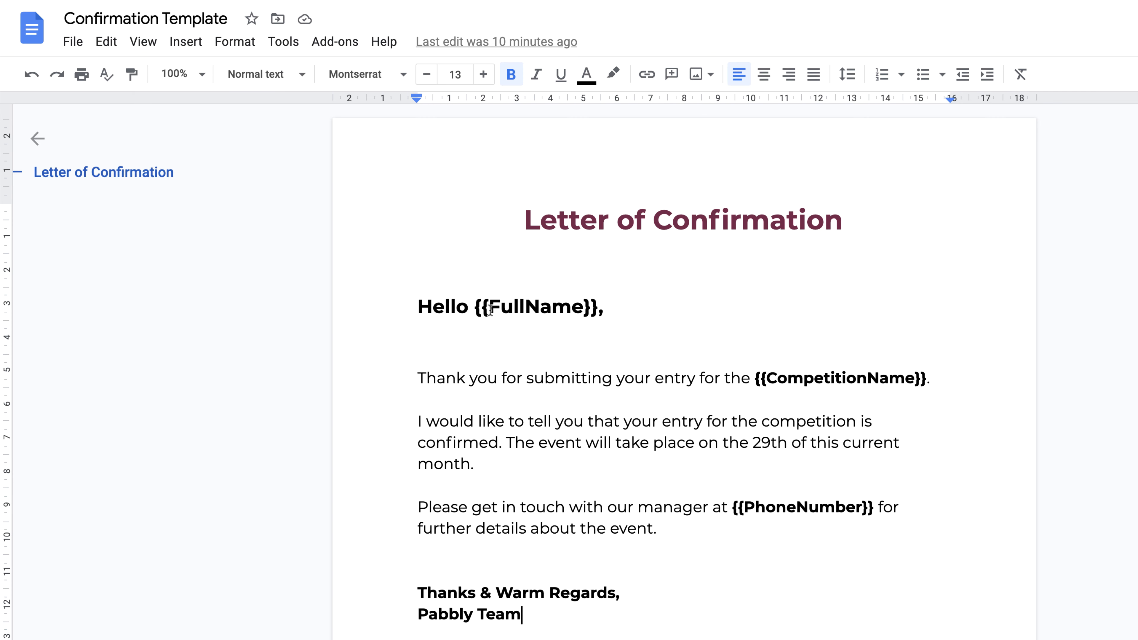
pyautogui.moveTo(476, 308); pyautogui.dragTo(599, 310)
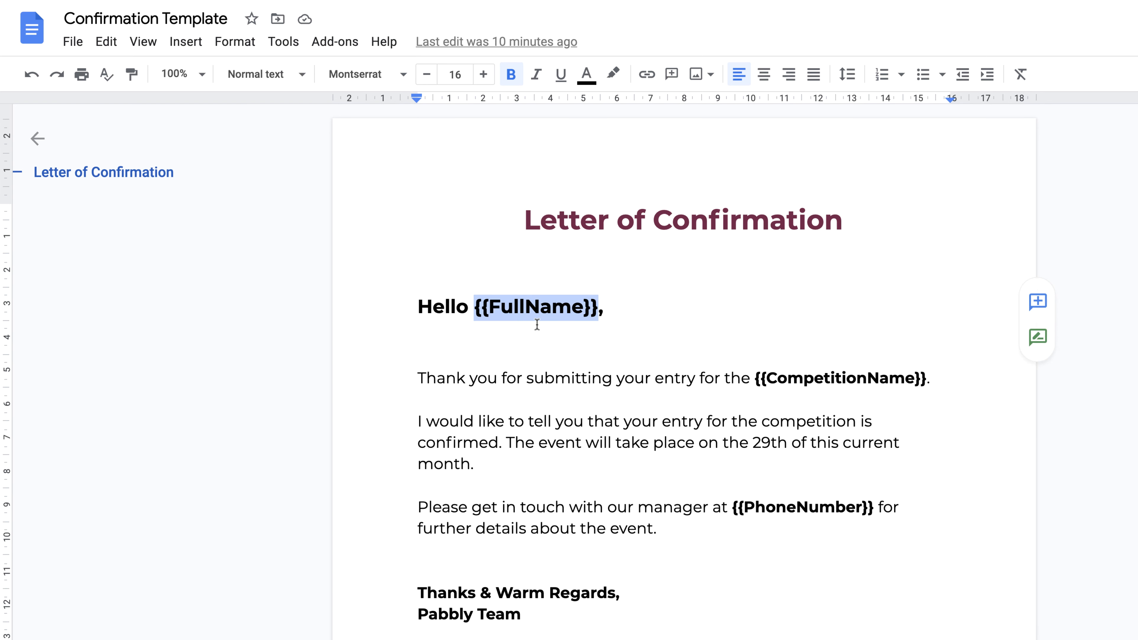
pyautogui.click(627, 45)
pyautogui.click(148, 329)
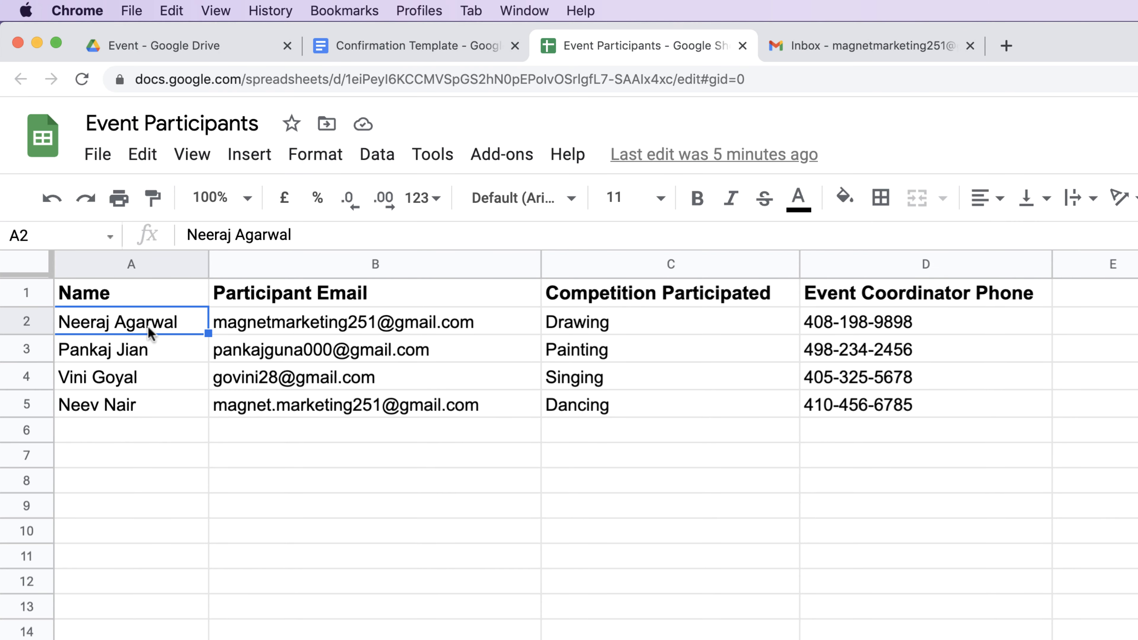
pyautogui.click(430, 46)
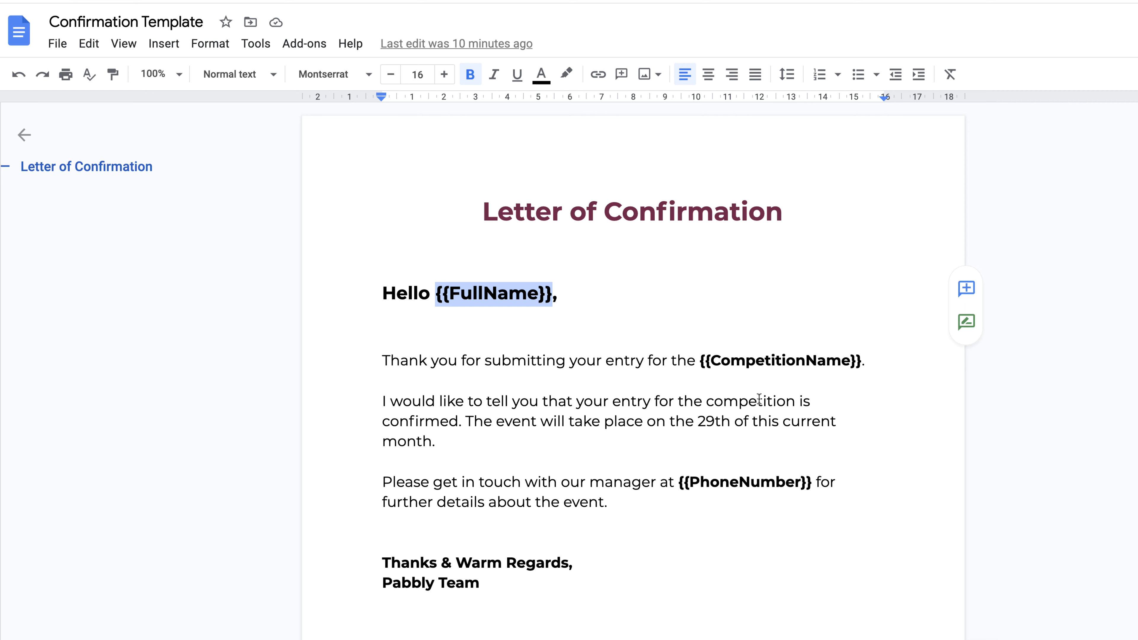
# Match the template's {{CompetitionName}} placeholder to the sheet's Competition Participated column, and check the first Event Coordinator Phone entry.
pyautogui.moveTo(702, 361); pyautogui.dragTo(862, 363)
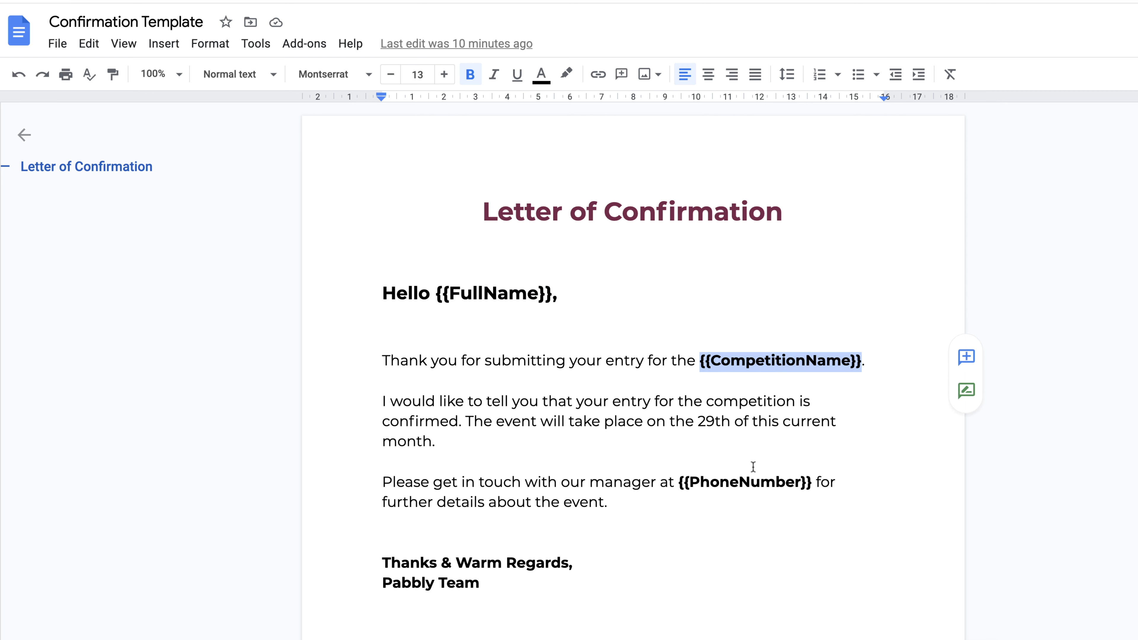
pyautogui.click(533, 443)
pyautogui.click(665, 49)
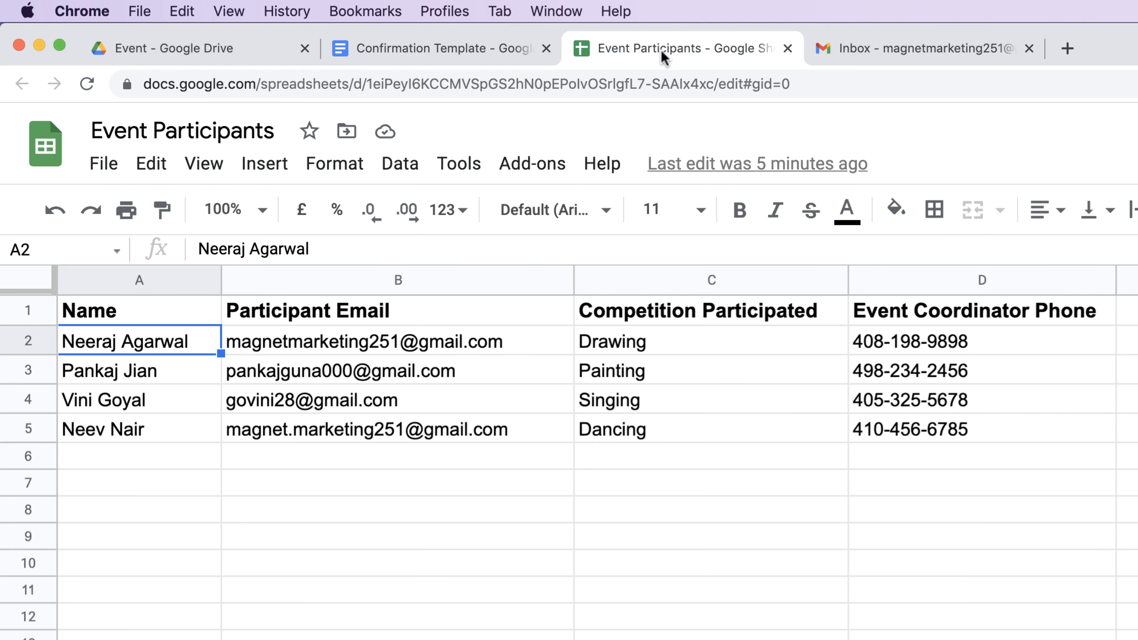
pyautogui.click(631, 313)
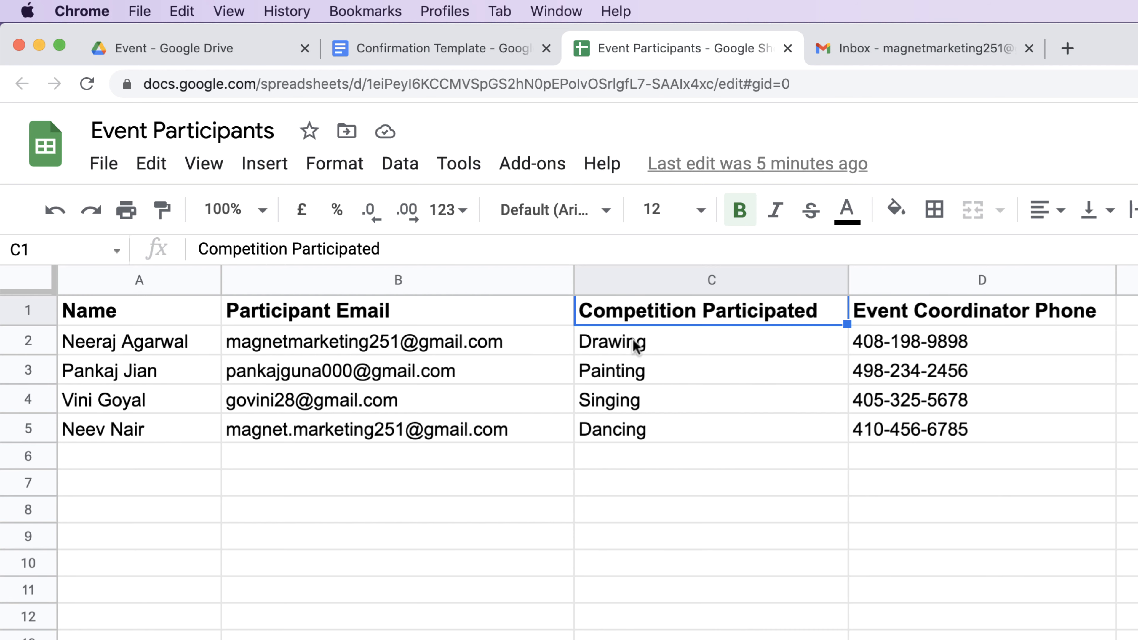
pyautogui.click(633, 346)
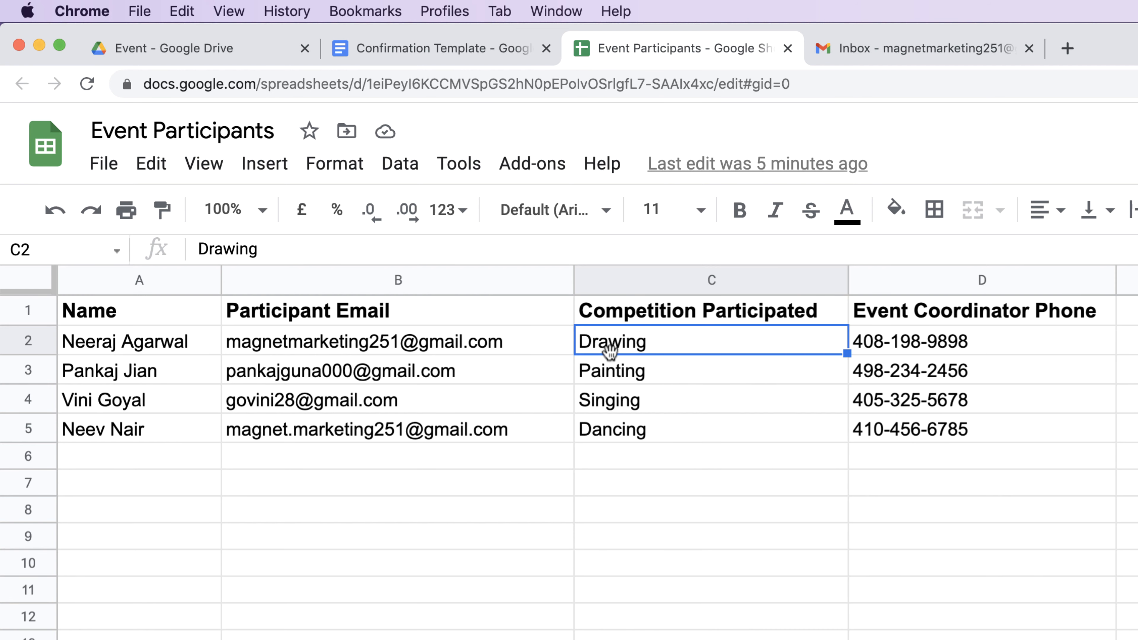
pyautogui.click(917, 347)
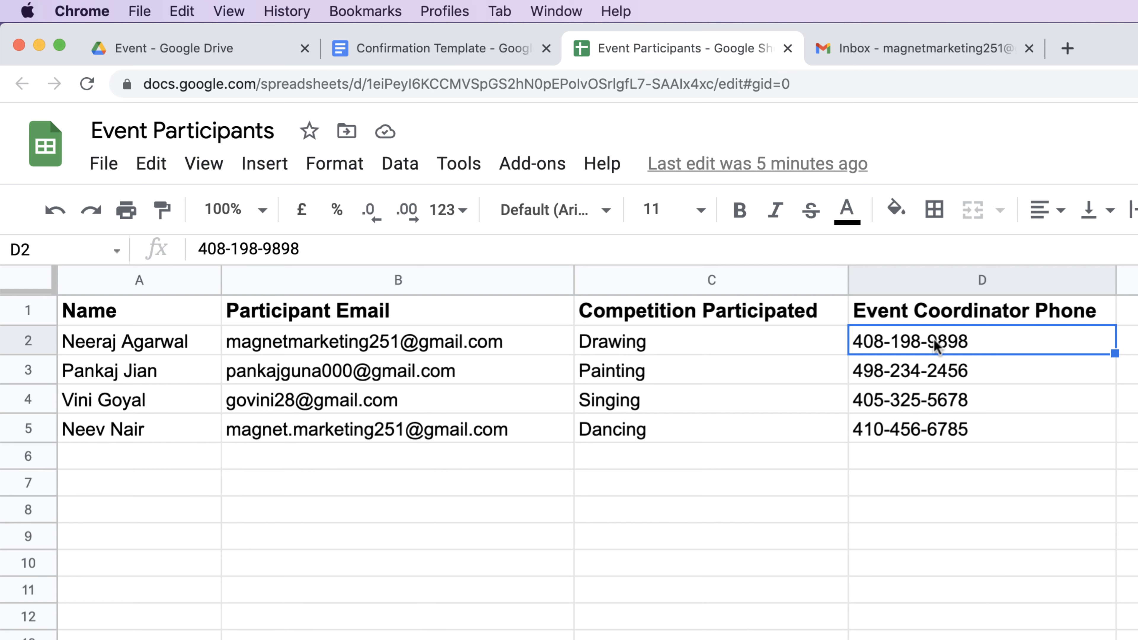
# Check the Confirmation Template once more, then review the Participant Email entries in B2:B5 of the Event Participants sheet.
pyautogui.click(386, 36)
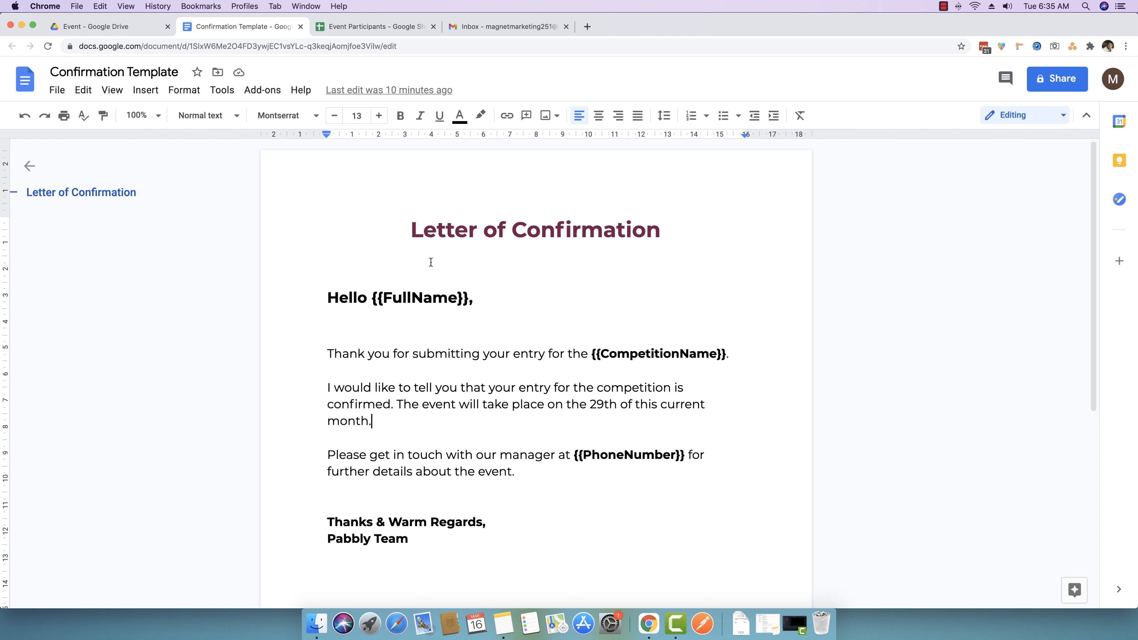
pyautogui.click(354, 27)
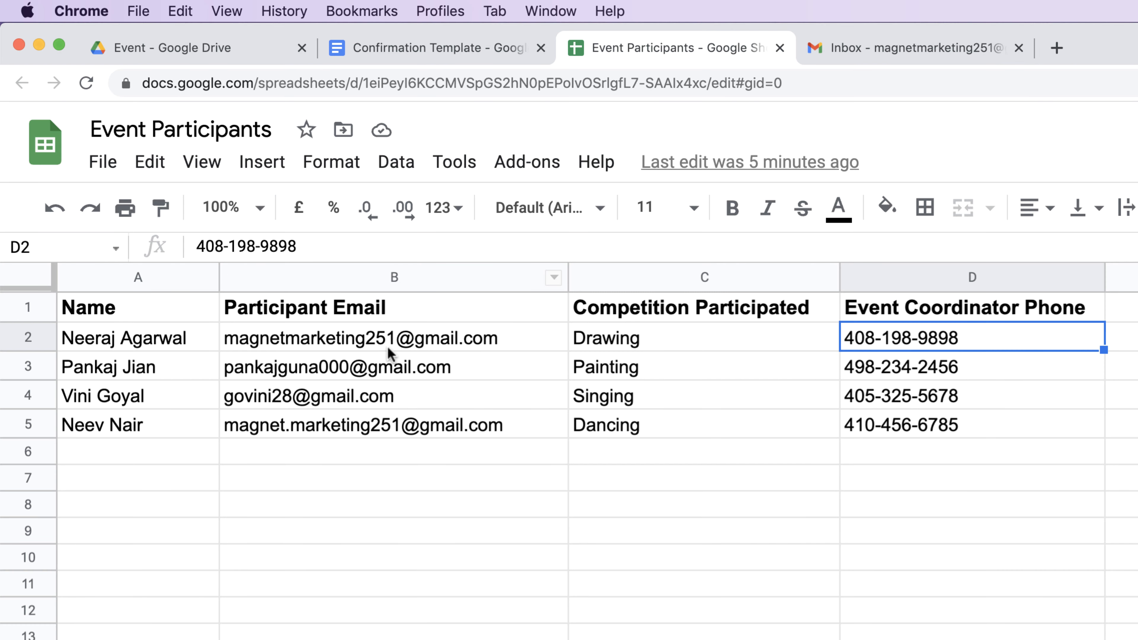
pyautogui.moveTo(388, 345); pyautogui.dragTo(389, 428)
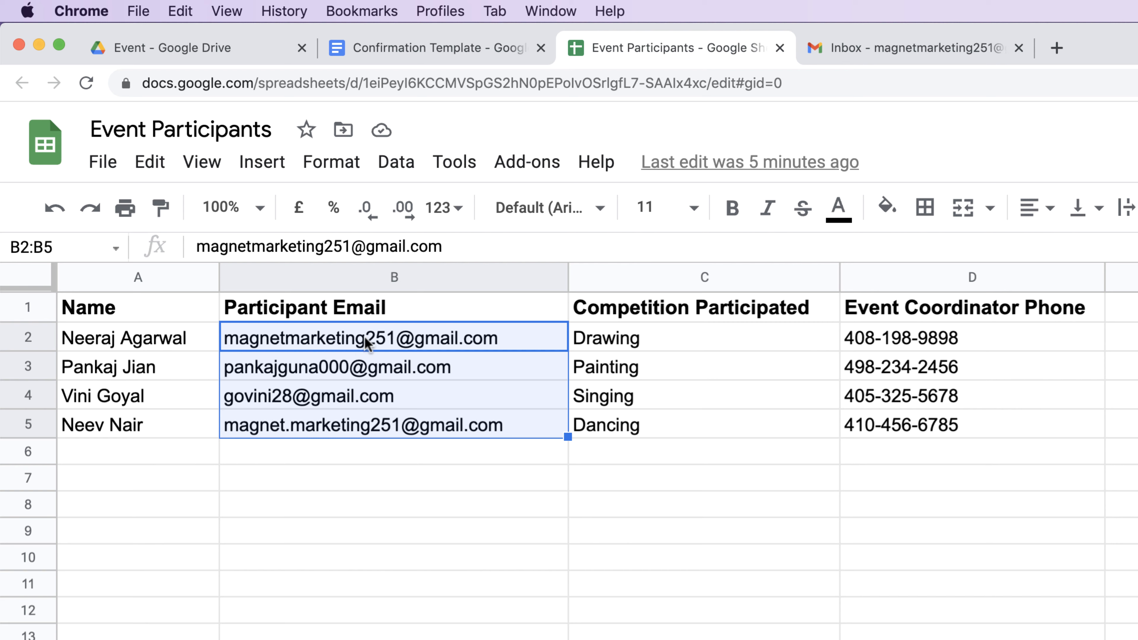
pyautogui.click(353, 555)
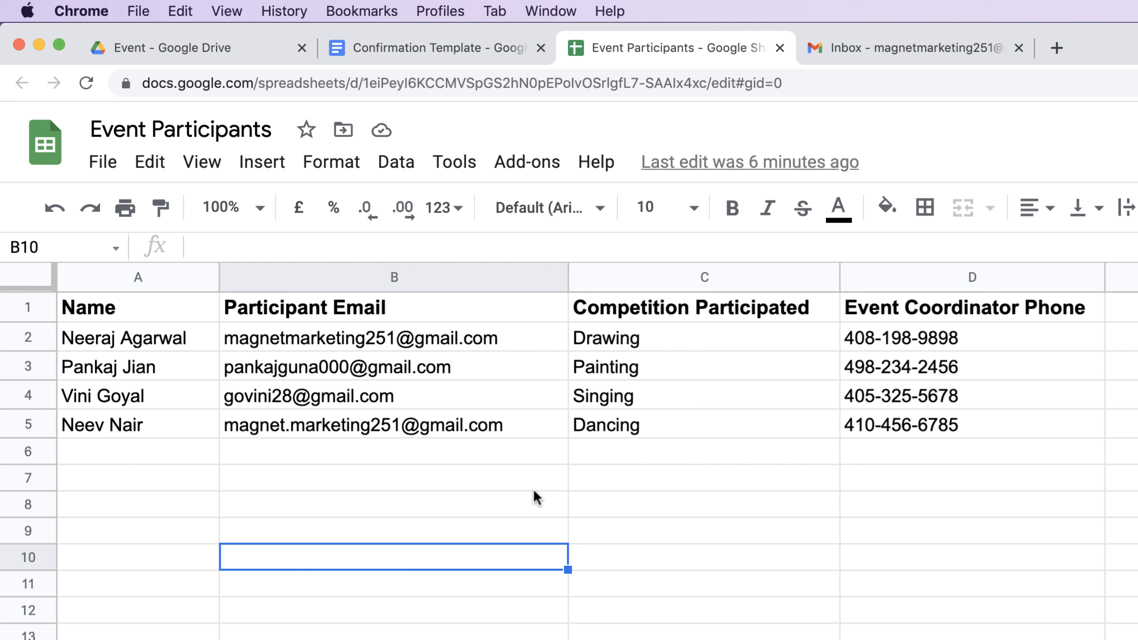
# Open the Pabbly Connect dashboard at connect.pabbly.com in a new browser tab.
pyautogui.click(1056, 49)
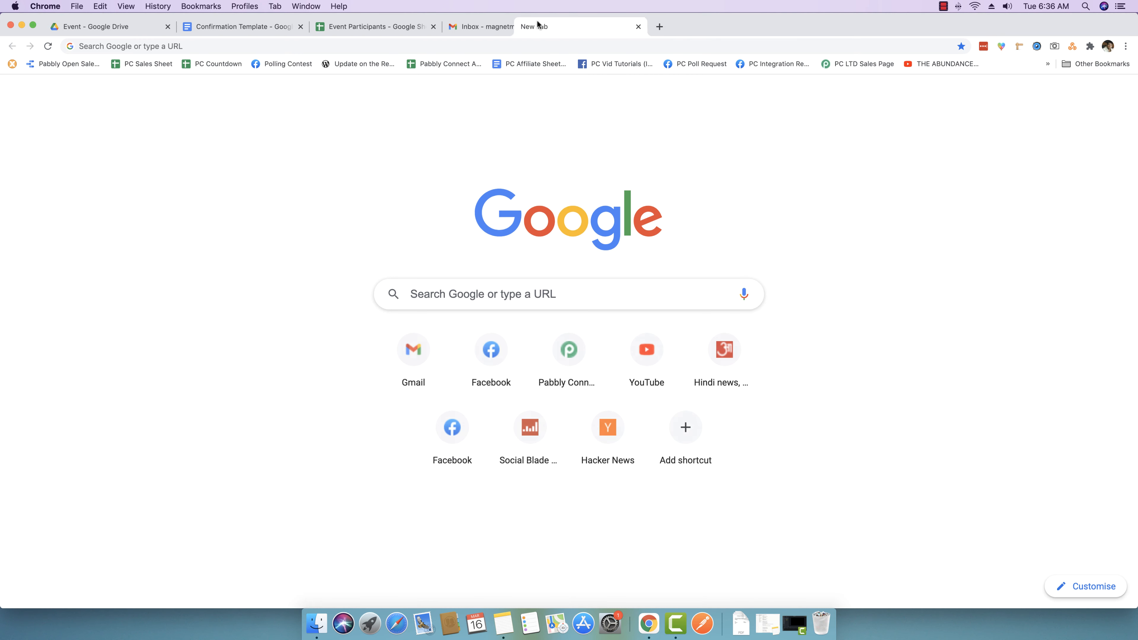
pyautogui.click(808, 81)
pyautogui.write('connect.pabbly.com')
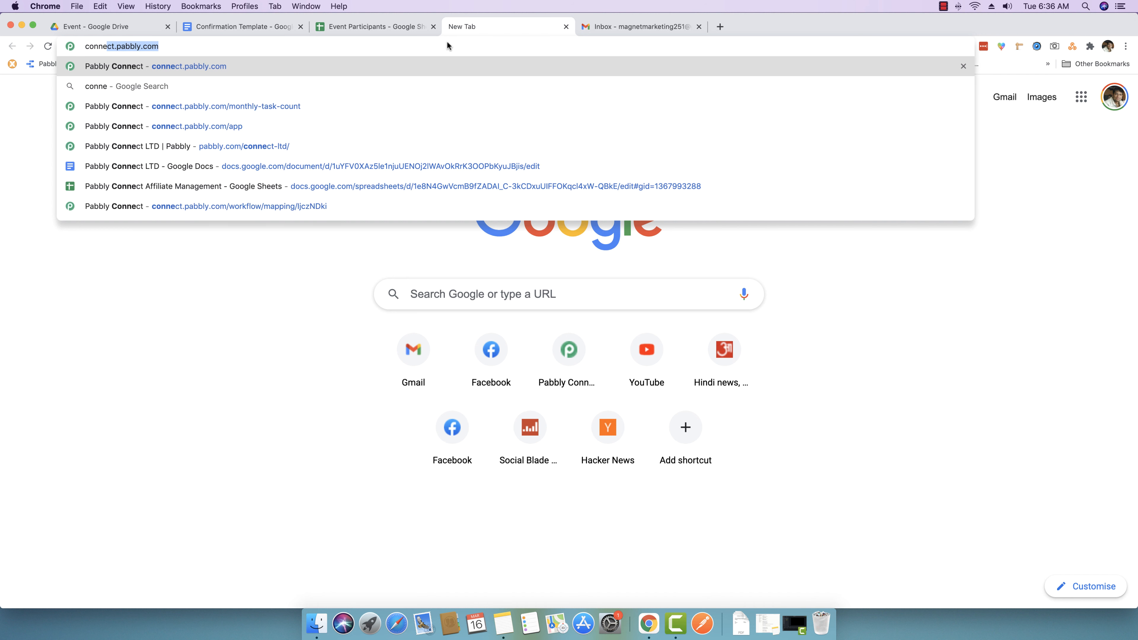
pyautogui.press('Return')
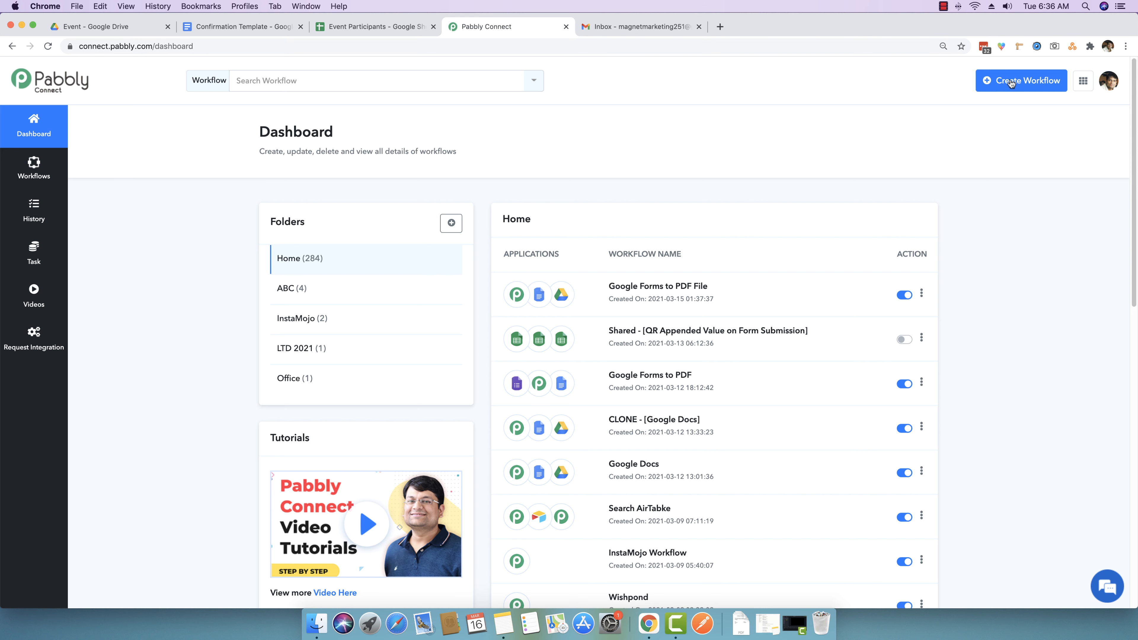
# Set the browser zoom of the Pabbly Connect dashboard to 125%.
pyautogui.click(1126, 46)
pyautogui.click(1089, 166)
pyautogui.click(1089, 166)
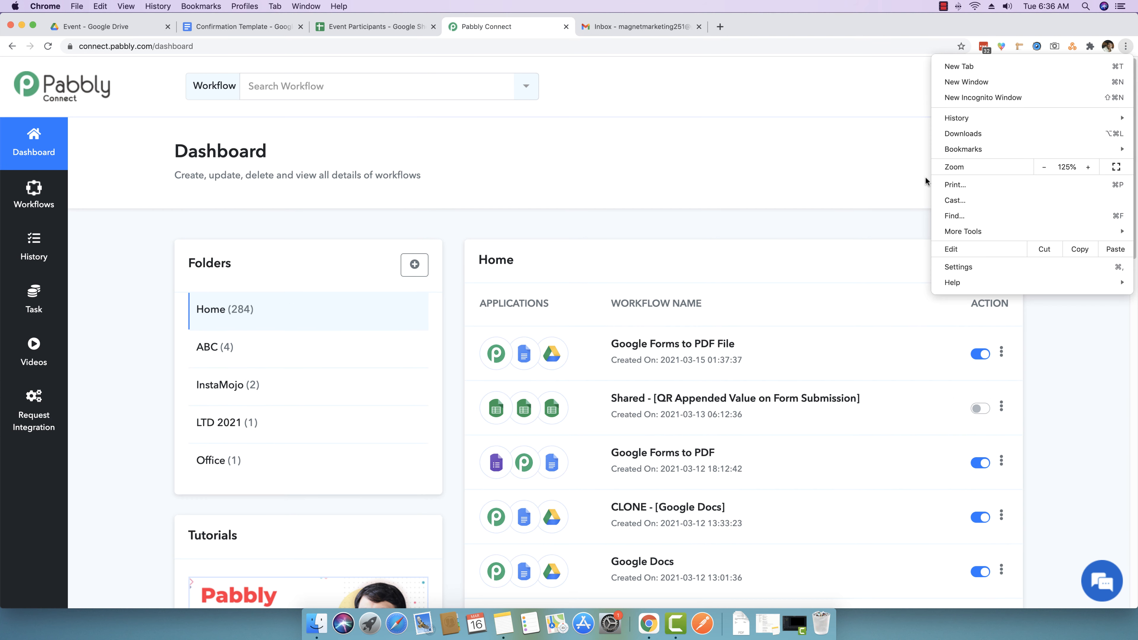
pyautogui.click(926, 179)
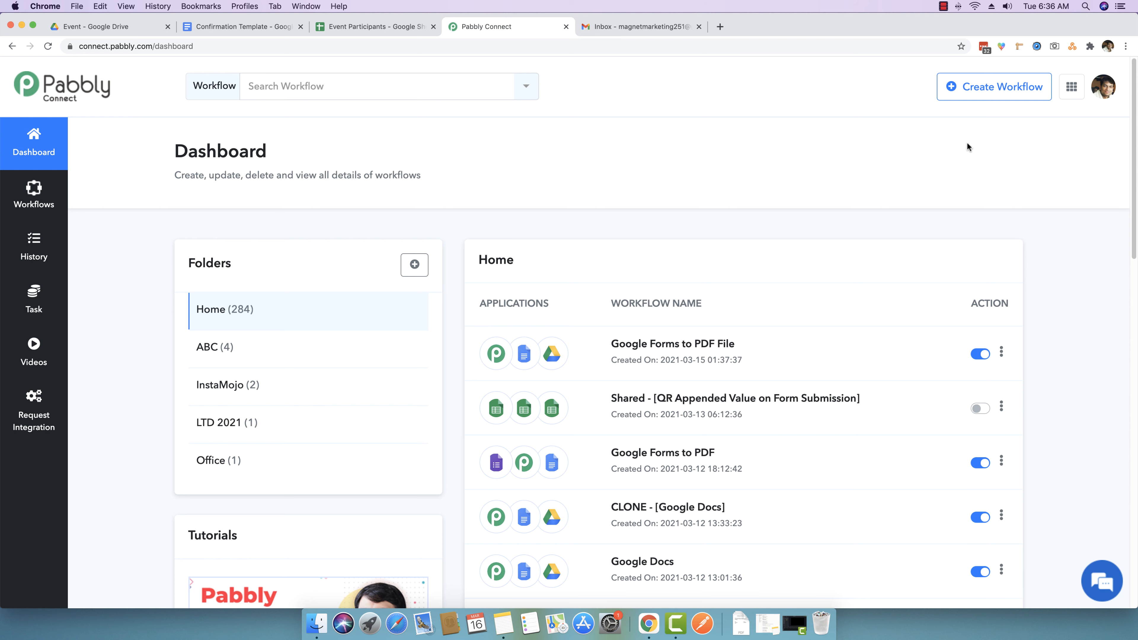
# Create a new workflow named "Google Sheets to PDF".
pyautogui.click(974, 88)
pyautogui.write('G')
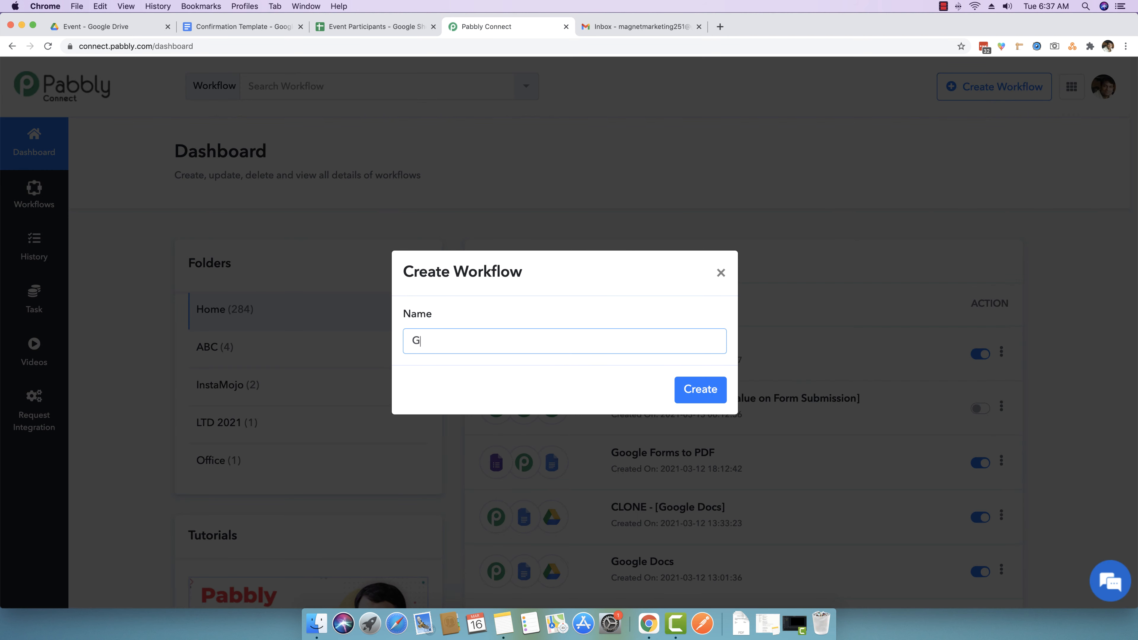
pyautogui.write('oogle Sheets to PDF')
pyautogui.click(689, 392)
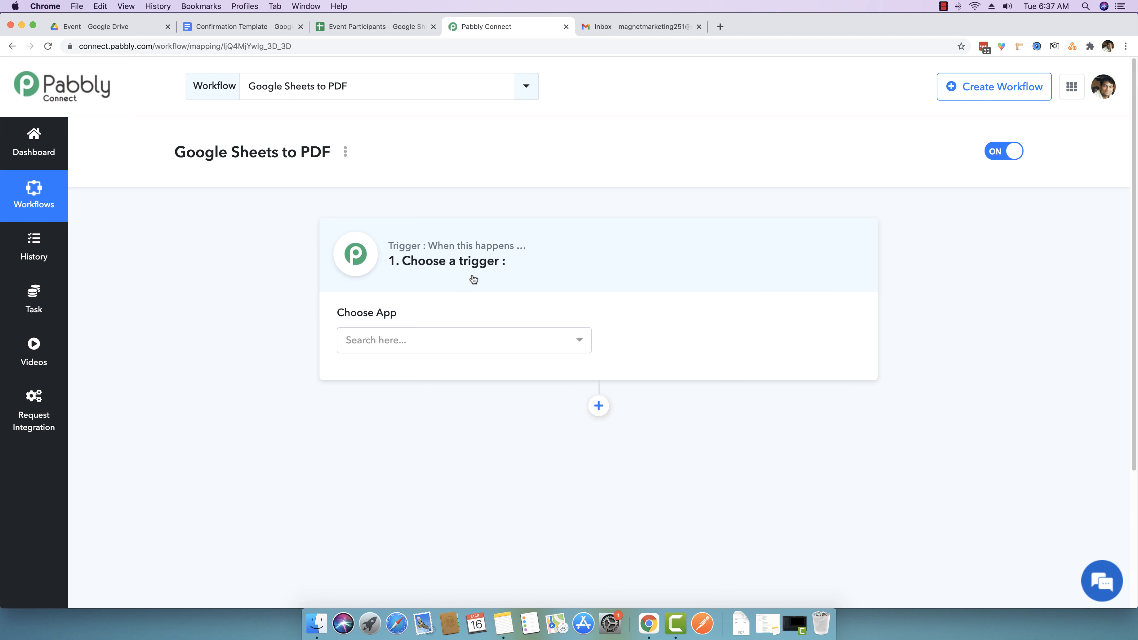
# Set the workflow's trigger to Google Sheets with the New Spreadsheet Row event.
pyautogui.click(456, 341)
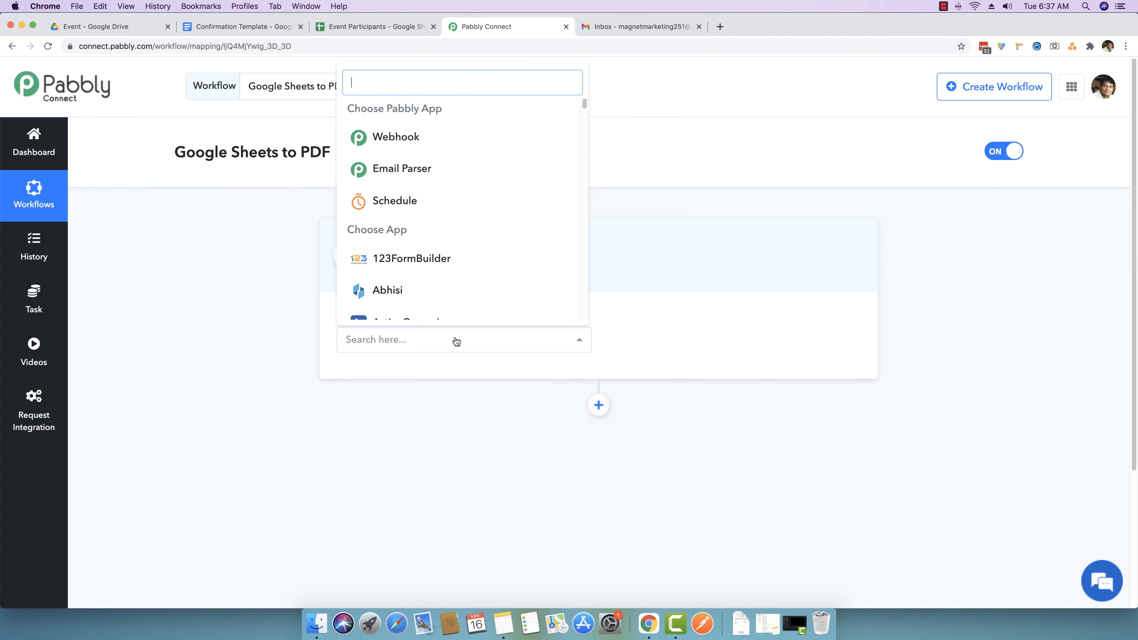
pyautogui.write('google she')
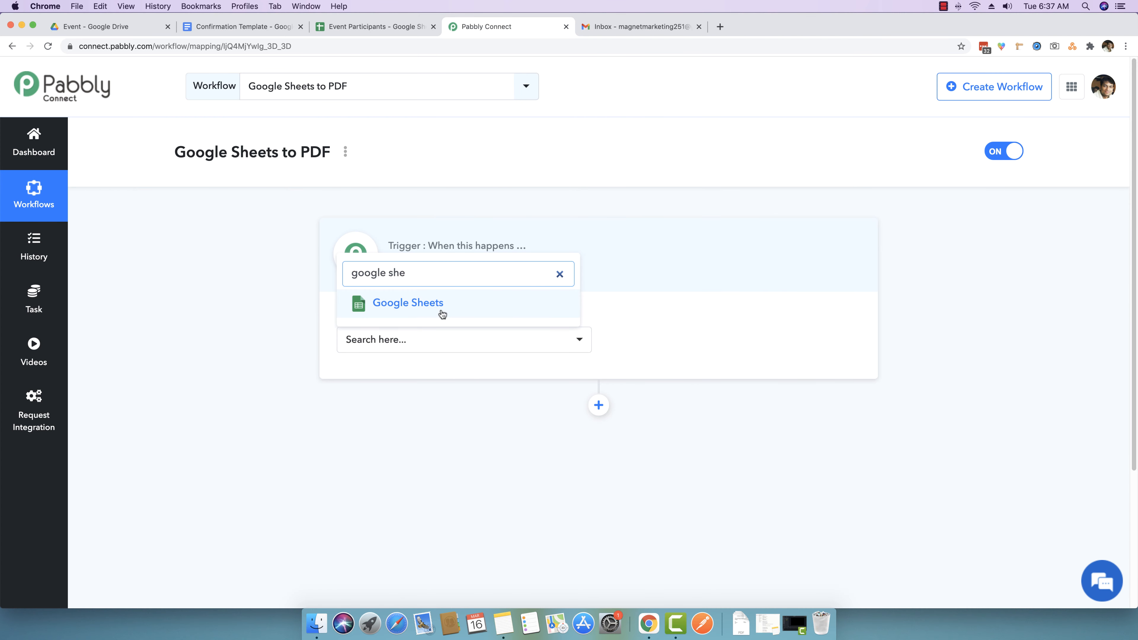
pyautogui.click(419, 309)
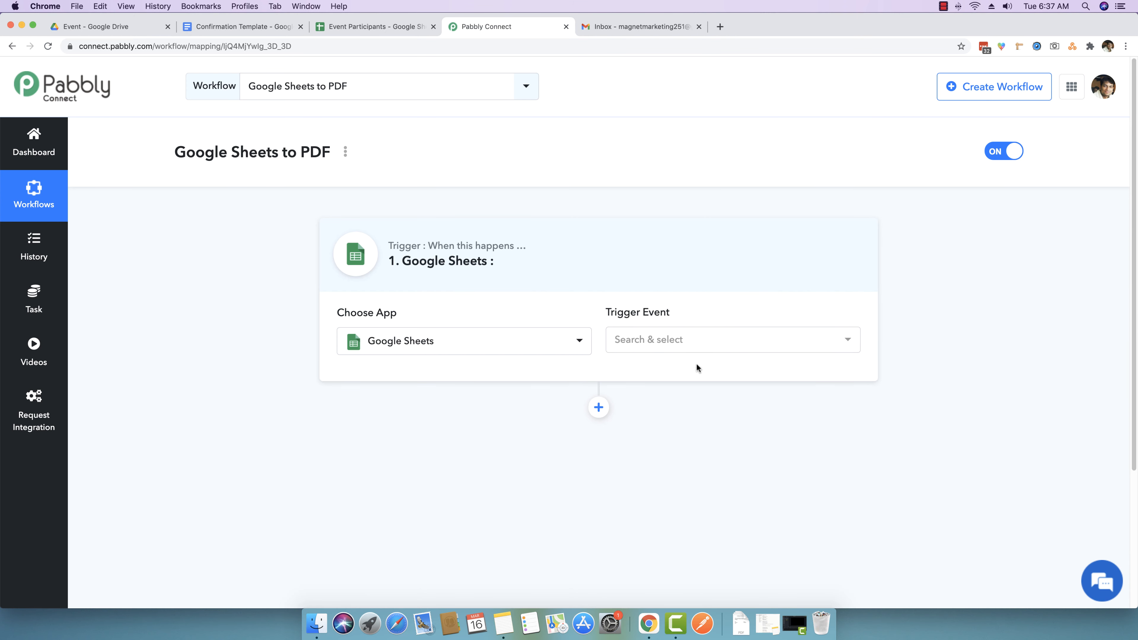
pyautogui.click(680, 345)
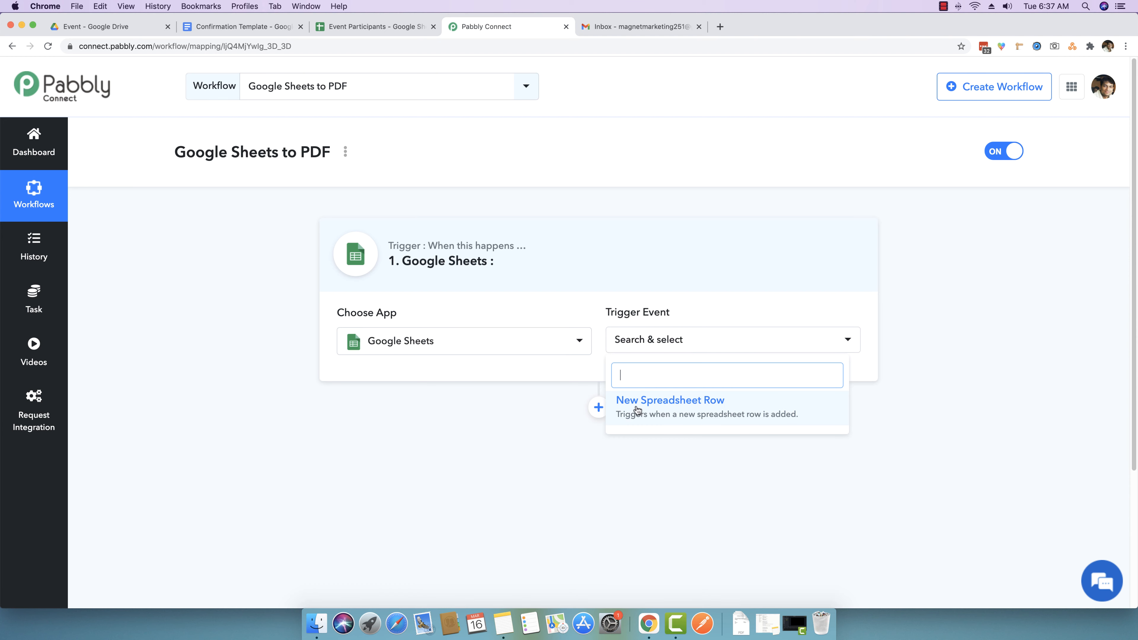
pyautogui.click(654, 412)
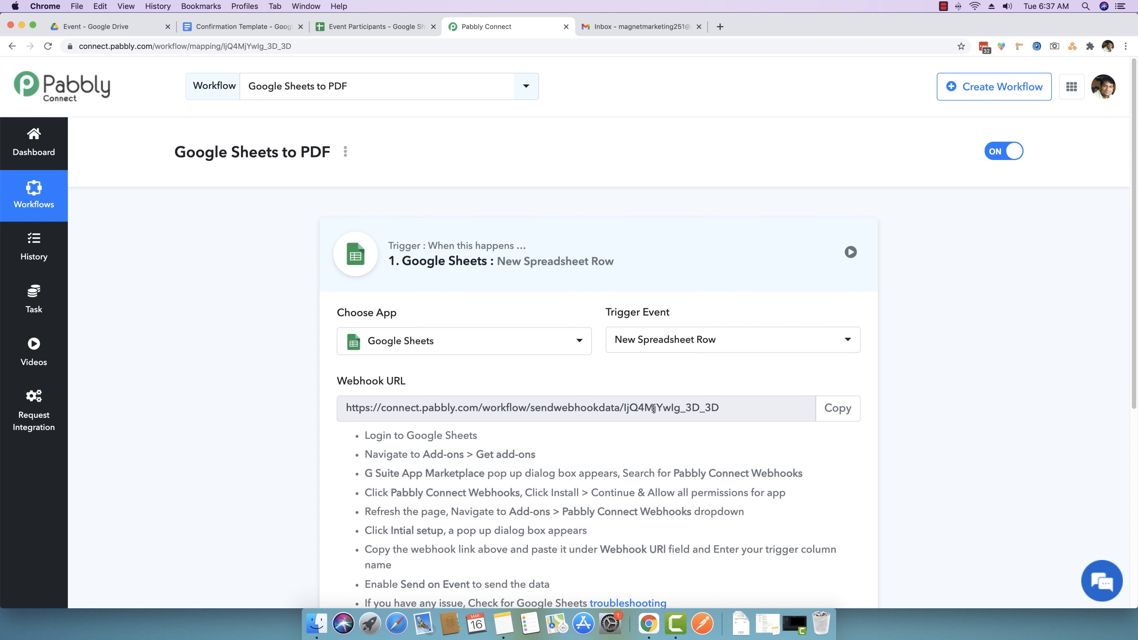
# Read through the Google Sheets setup instructions and copy the trigger's webhook URL.
pyautogui.scroll(-3, 511, 374)
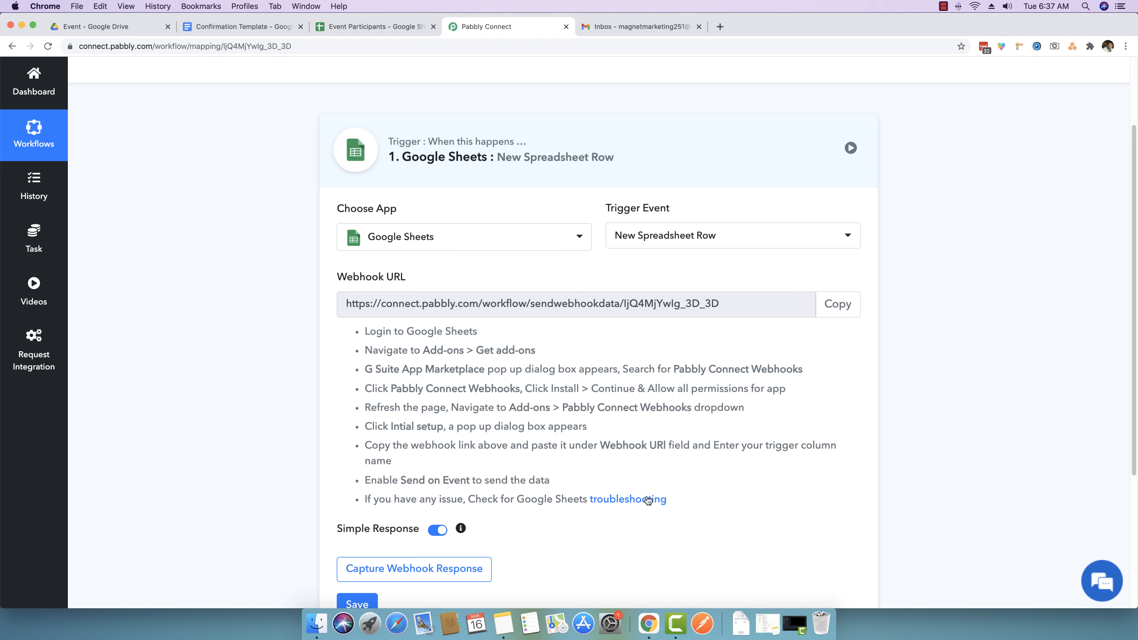
pyautogui.moveTo(673, 503); pyautogui.dragTo(367, 333)
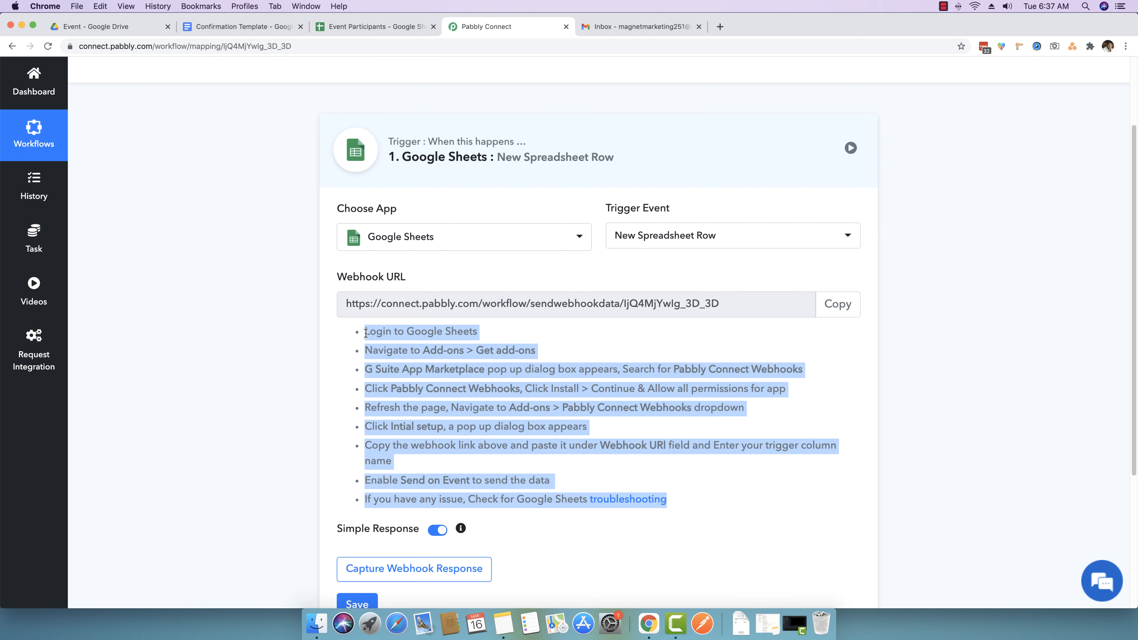
pyautogui.click(366, 333)
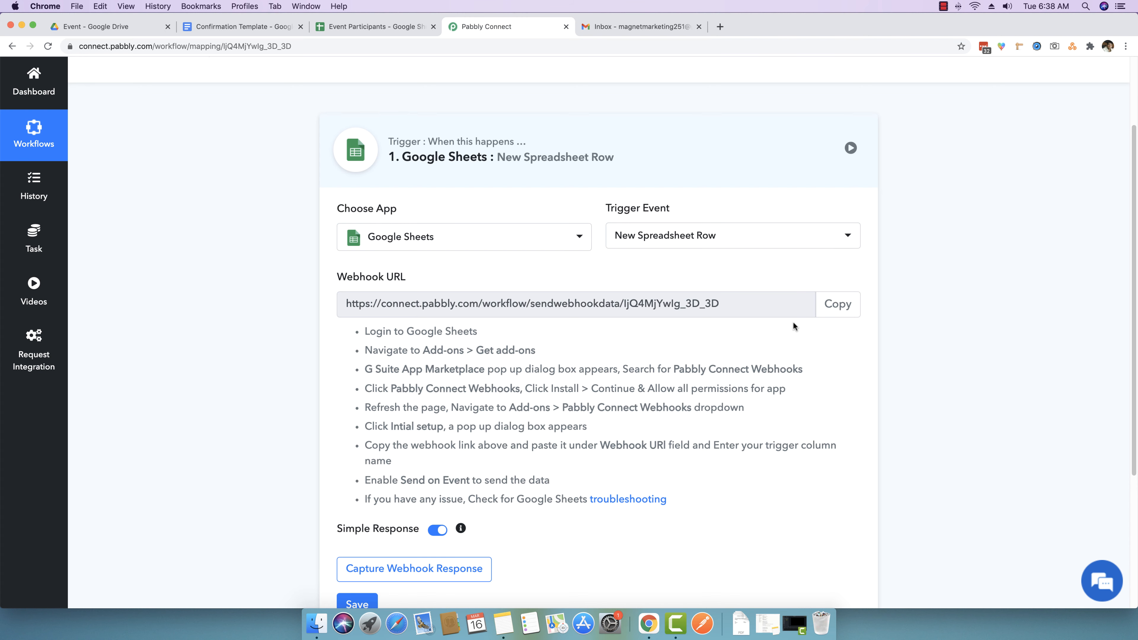
pyautogui.scroll(-1, 793, 326)
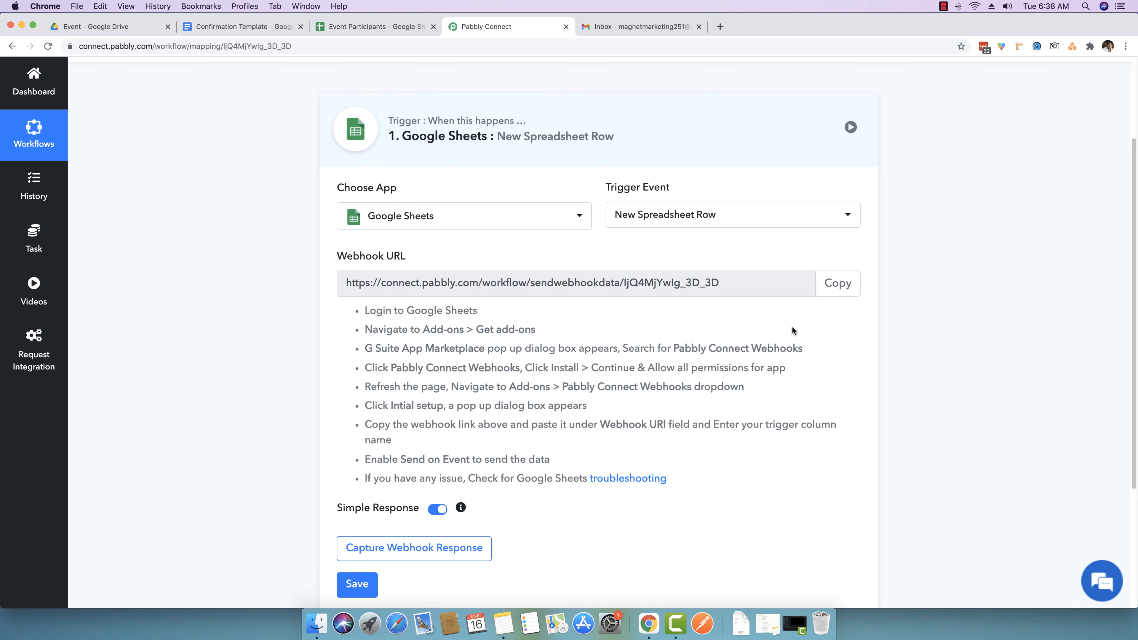
pyautogui.click(837, 287)
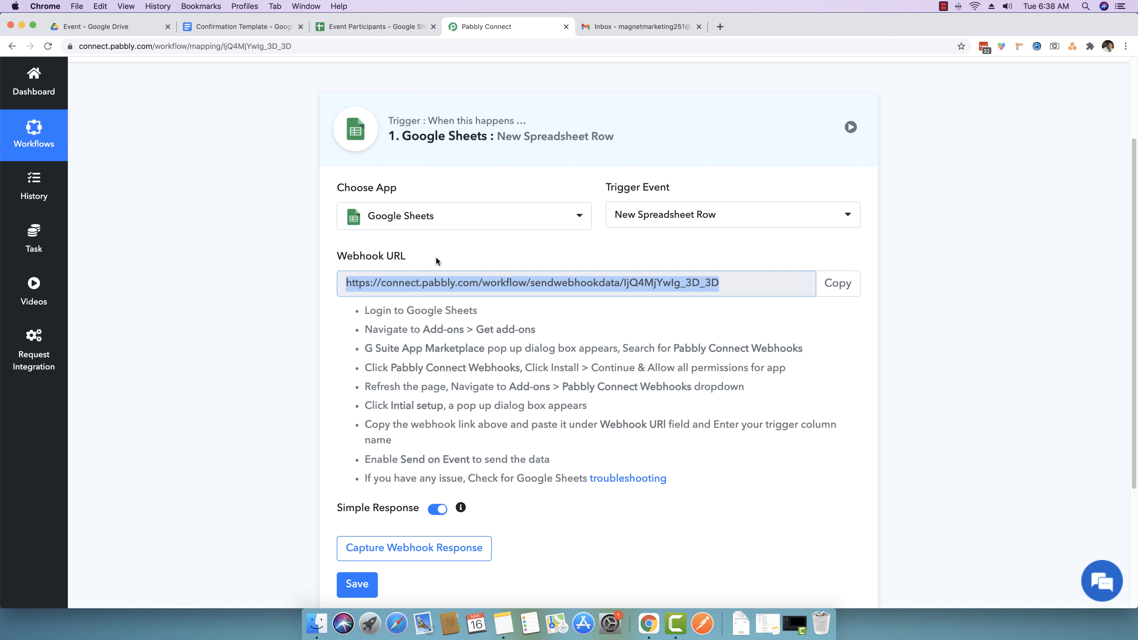
pyautogui.click(831, 283)
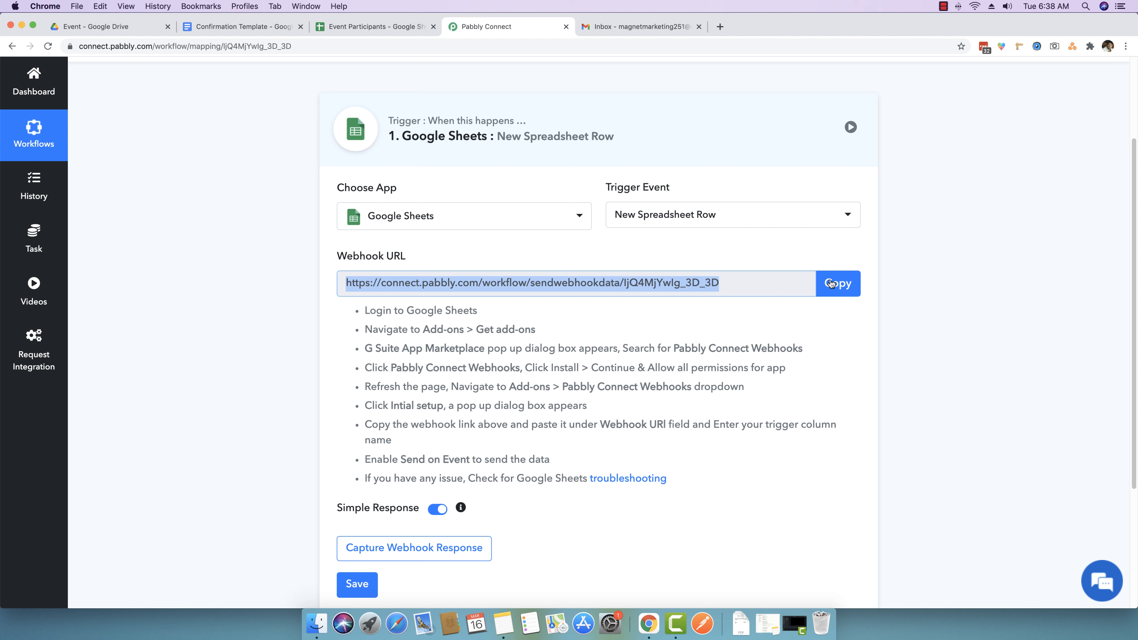
# Start capturing the webhook response for the Google Sheets trigger and copy the webhook URL again.
pyautogui.scroll(-1, 841, 432)
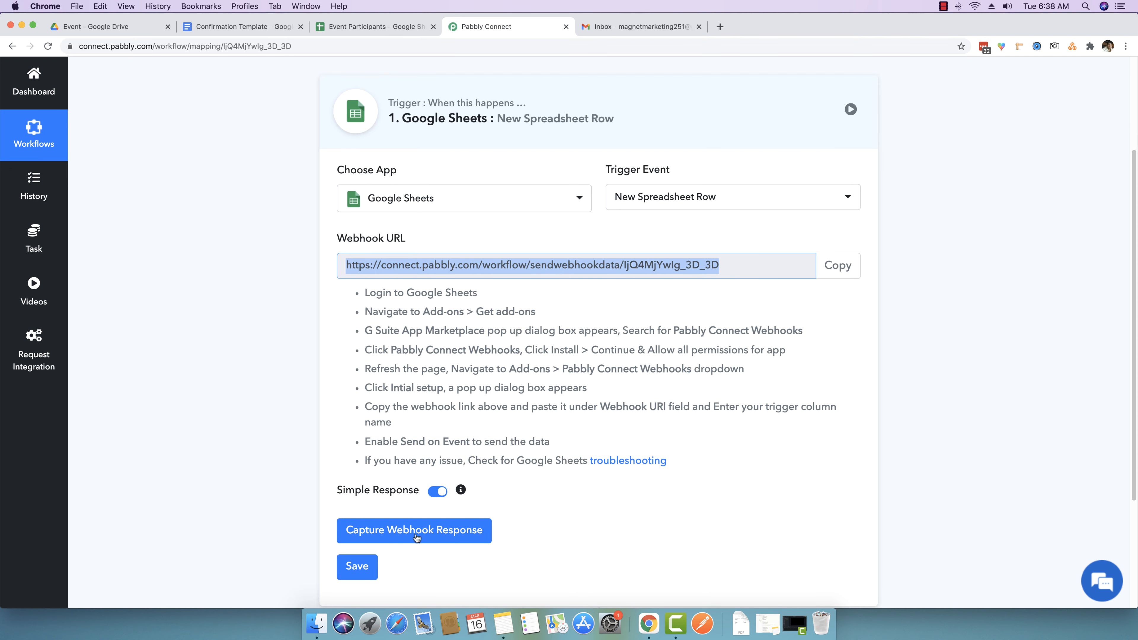
pyautogui.click(432, 537)
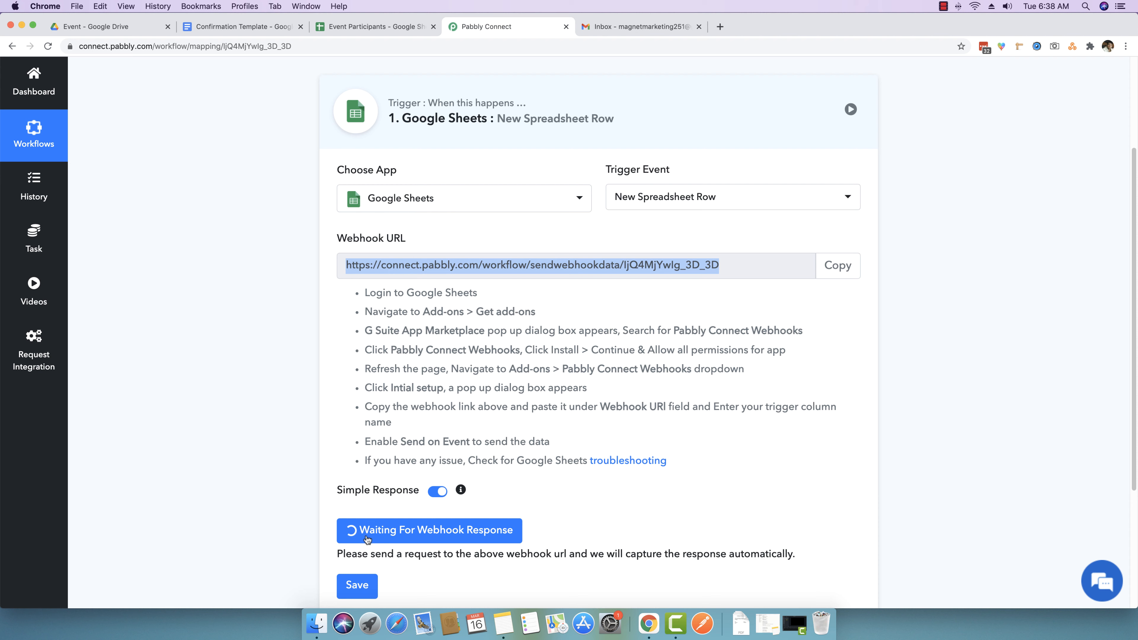
pyautogui.click(236, 344)
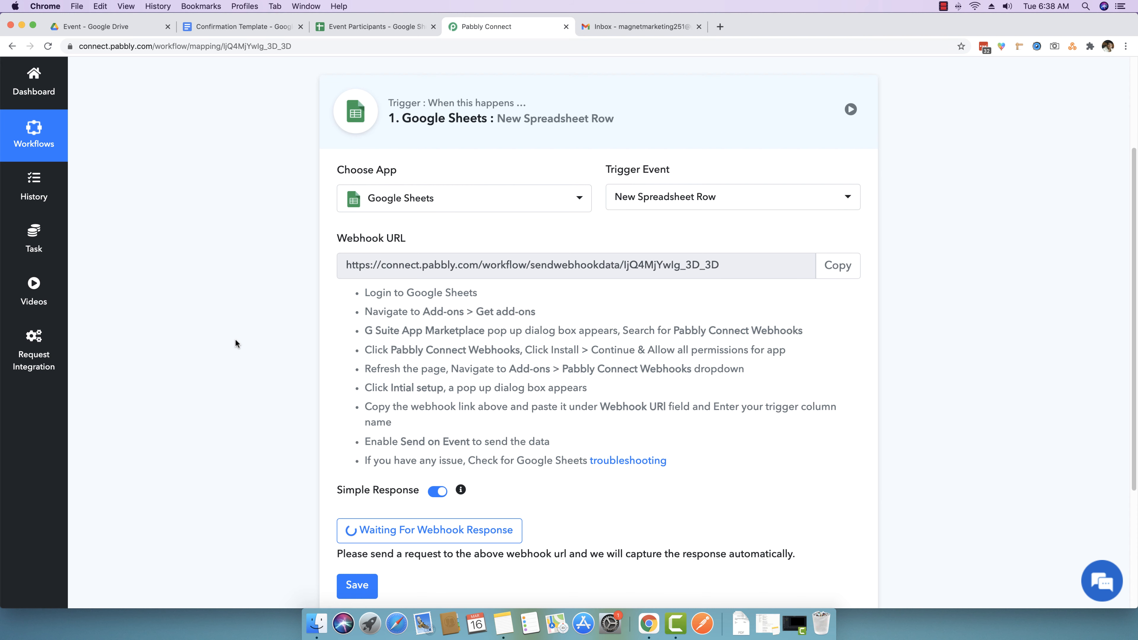
pyautogui.scroll(-1, 264, 349)
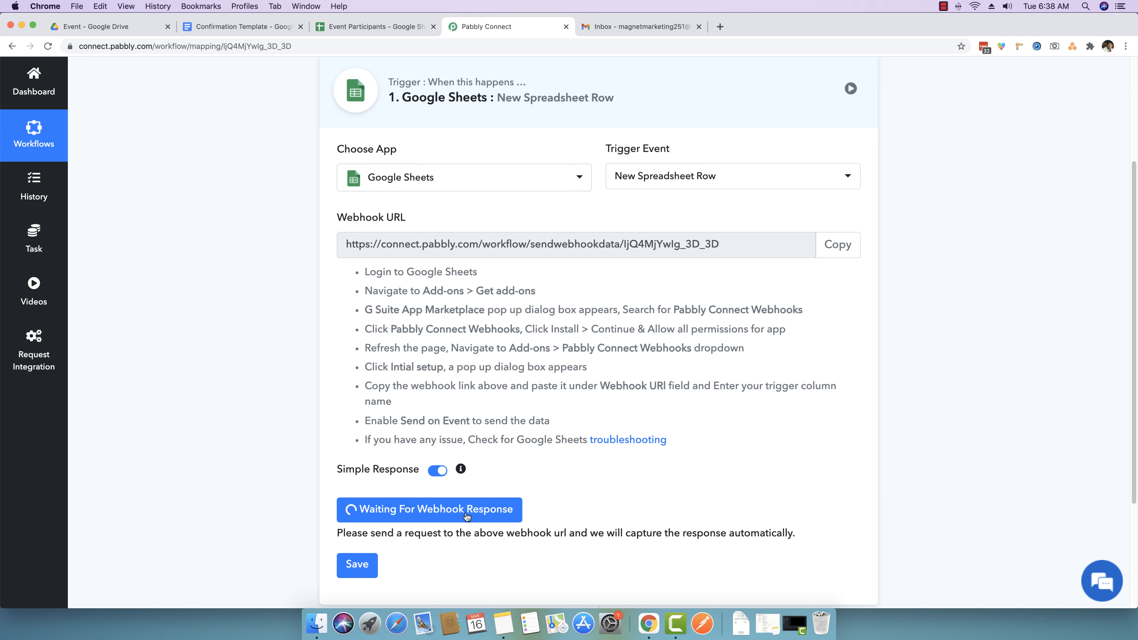
pyautogui.click(827, 238)
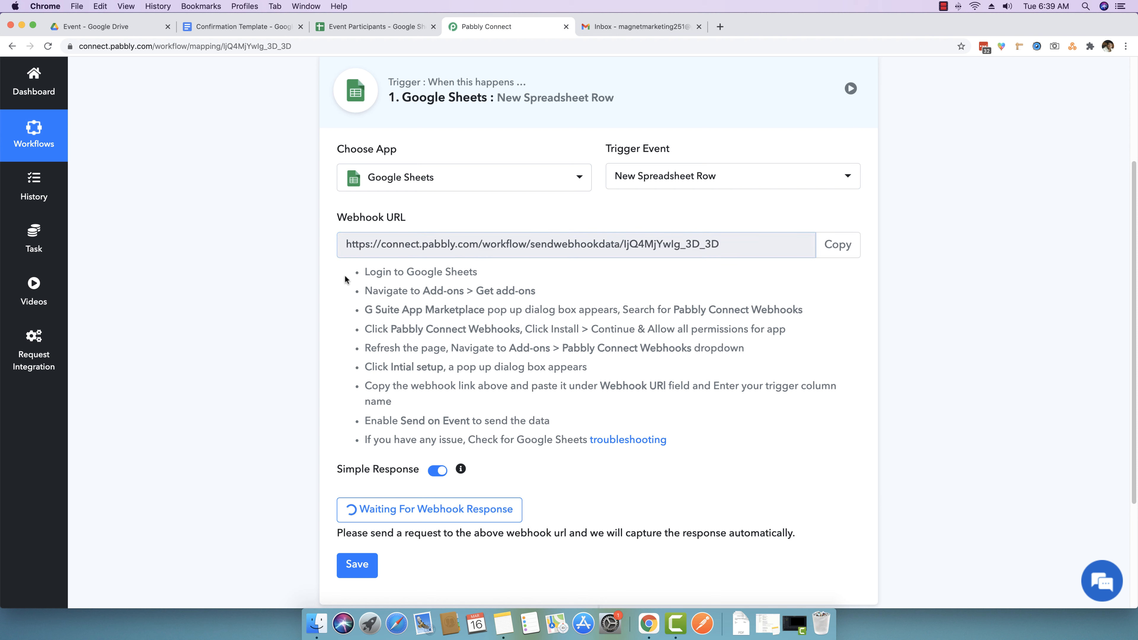
# Switch to the Event Participants sheet, search the Google Workspace Marketplace for Pabbly Connect Webhooks and open the add-on's listing.
pyautogui.click(385, 27)
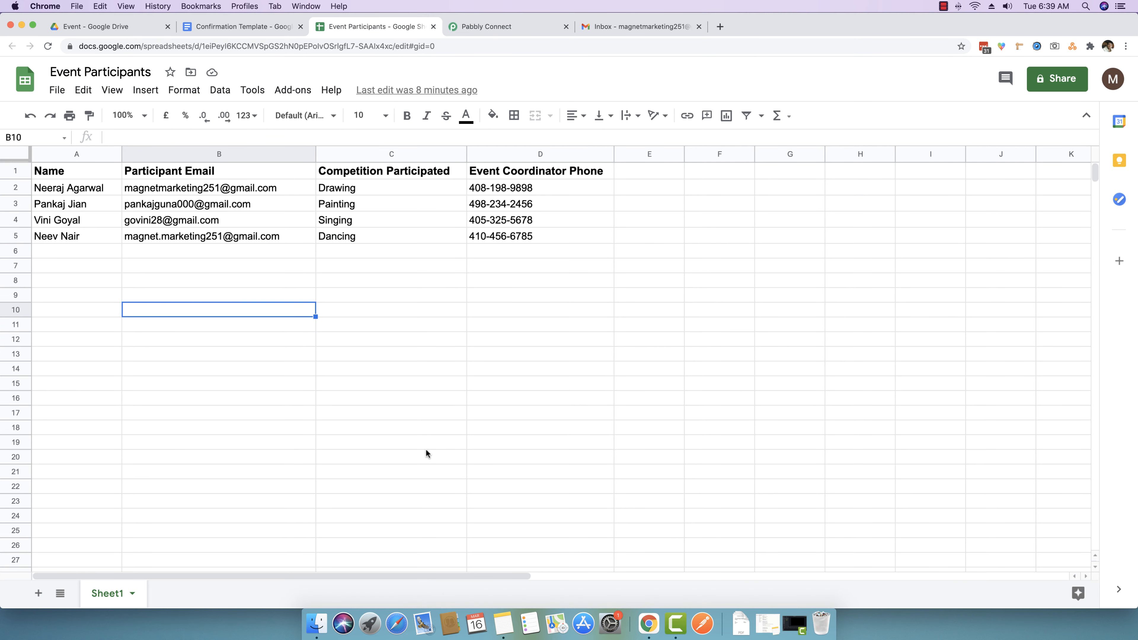
pyautogui.click(291, 92)
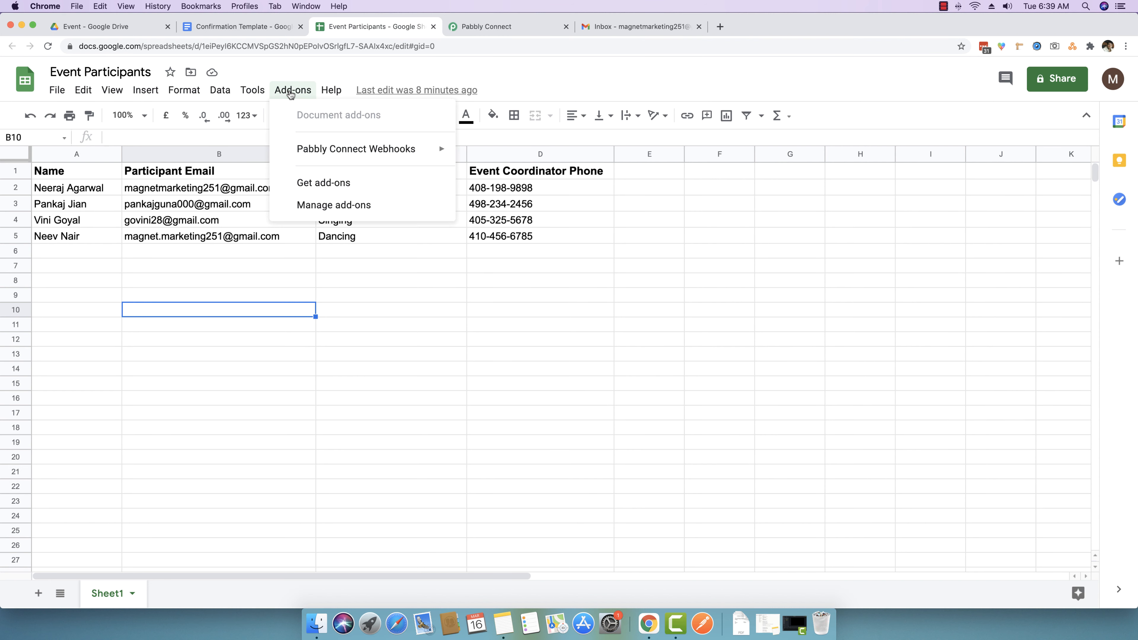
pyautogui.click(316, 184)
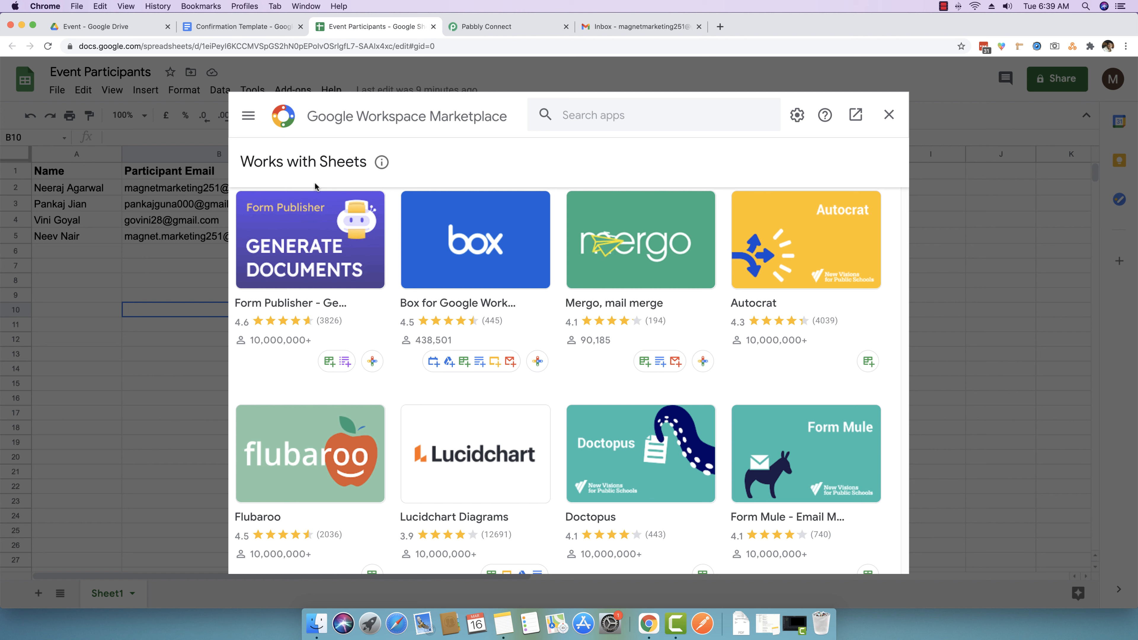
pyautogui.click(579, 115)
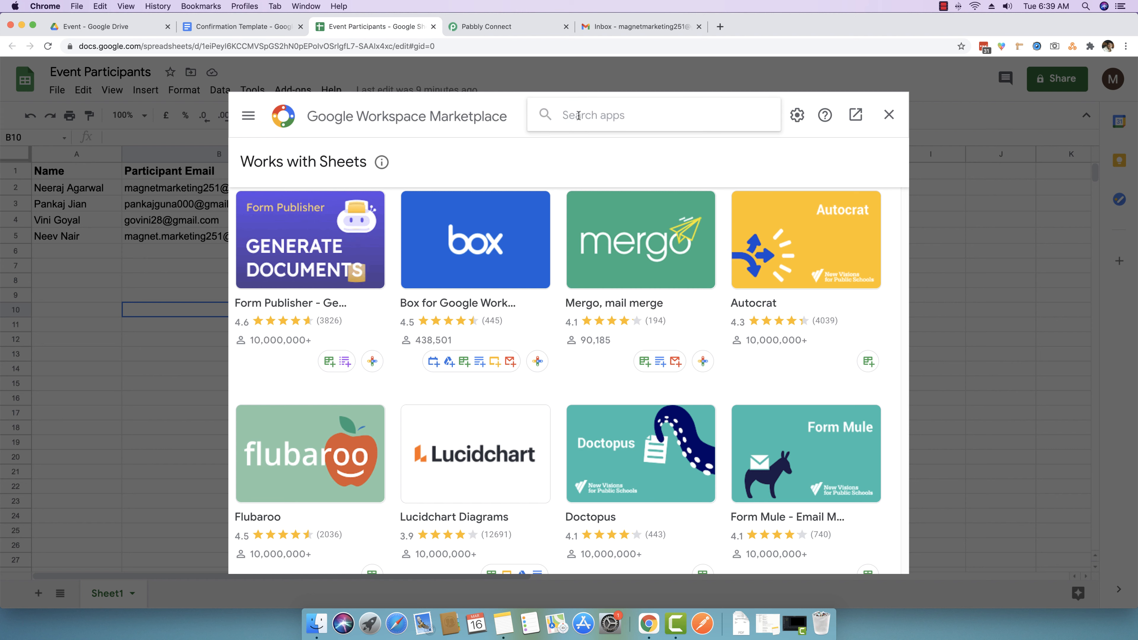
pyautogui.write('Pab')
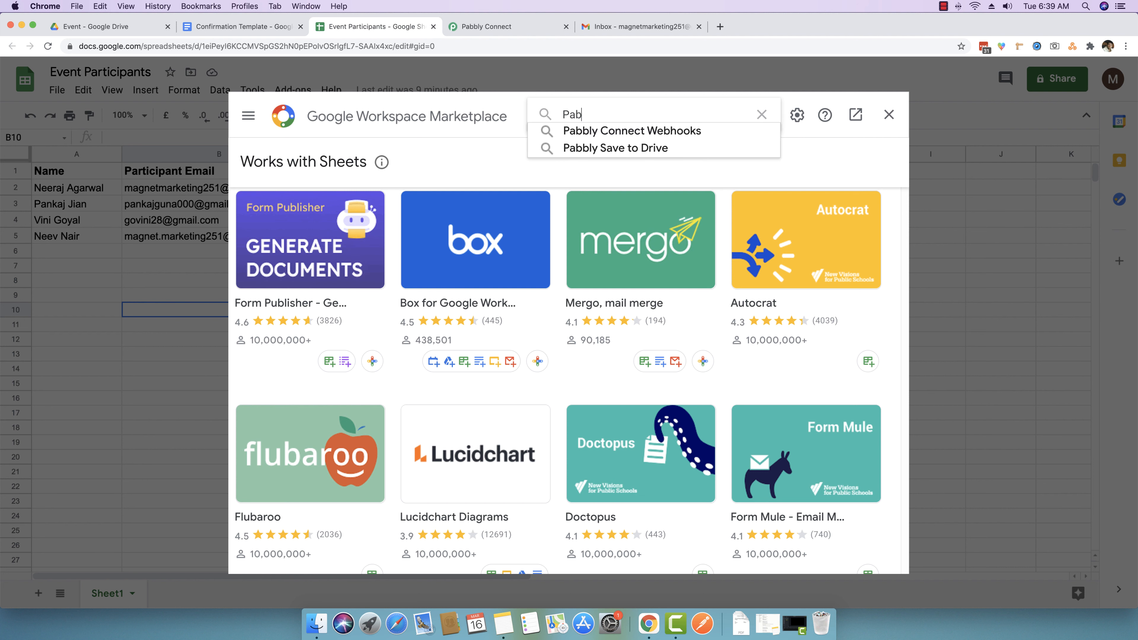
pyautogui.write('bly Connect')
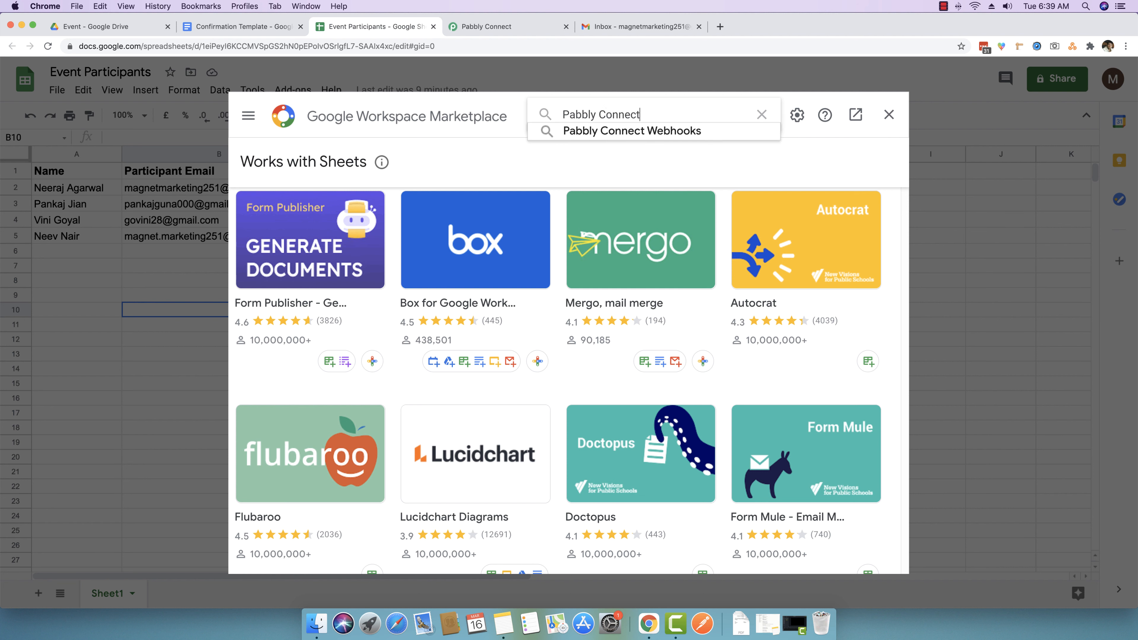
pyautogui.write(' W')
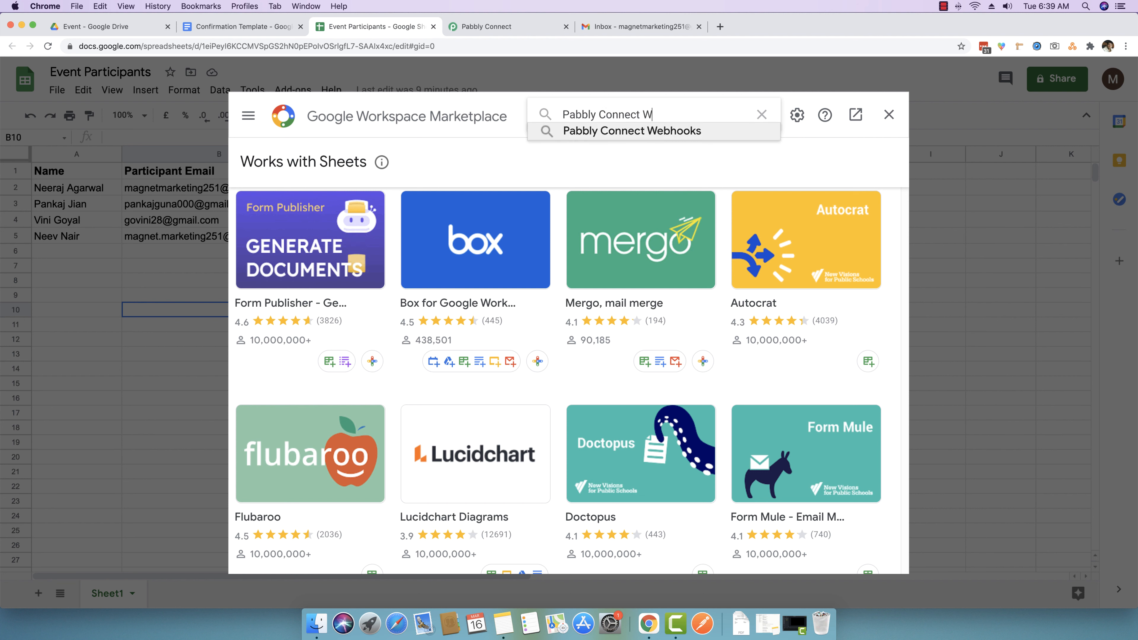
pyautogui.write('ebhooks')
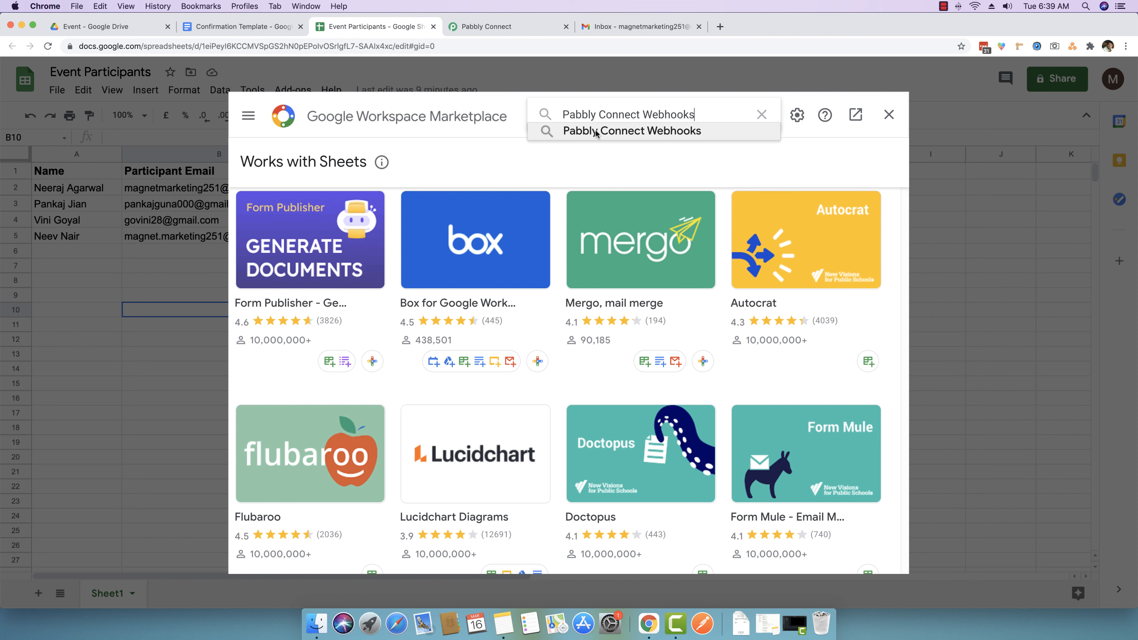
pyautogui.click(660, 133)
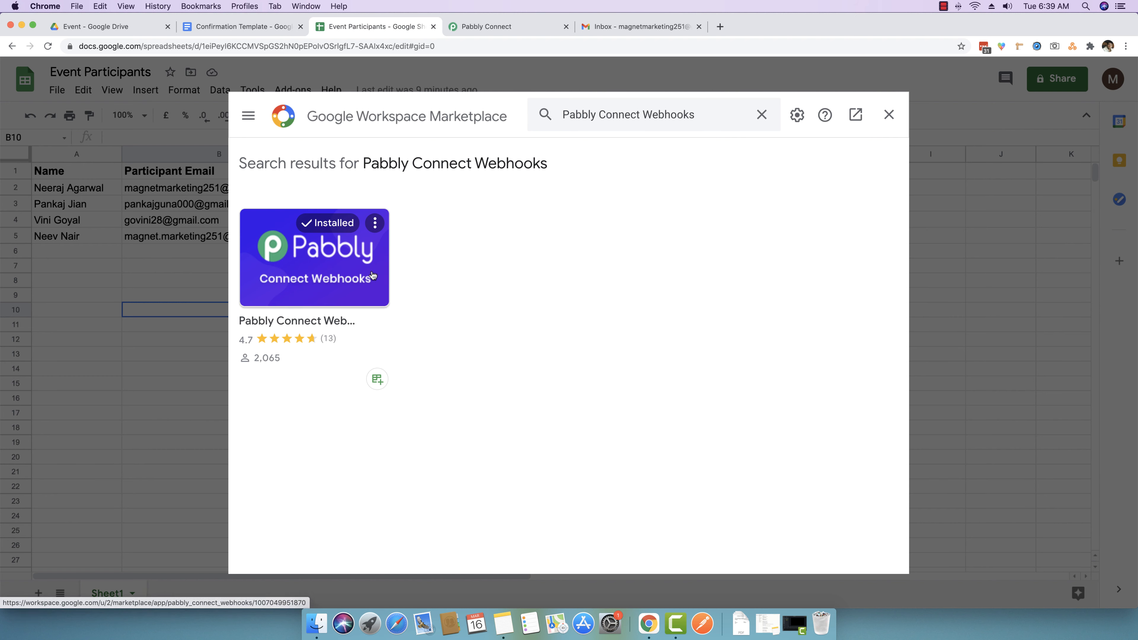
pyautogui.click(339, 265)
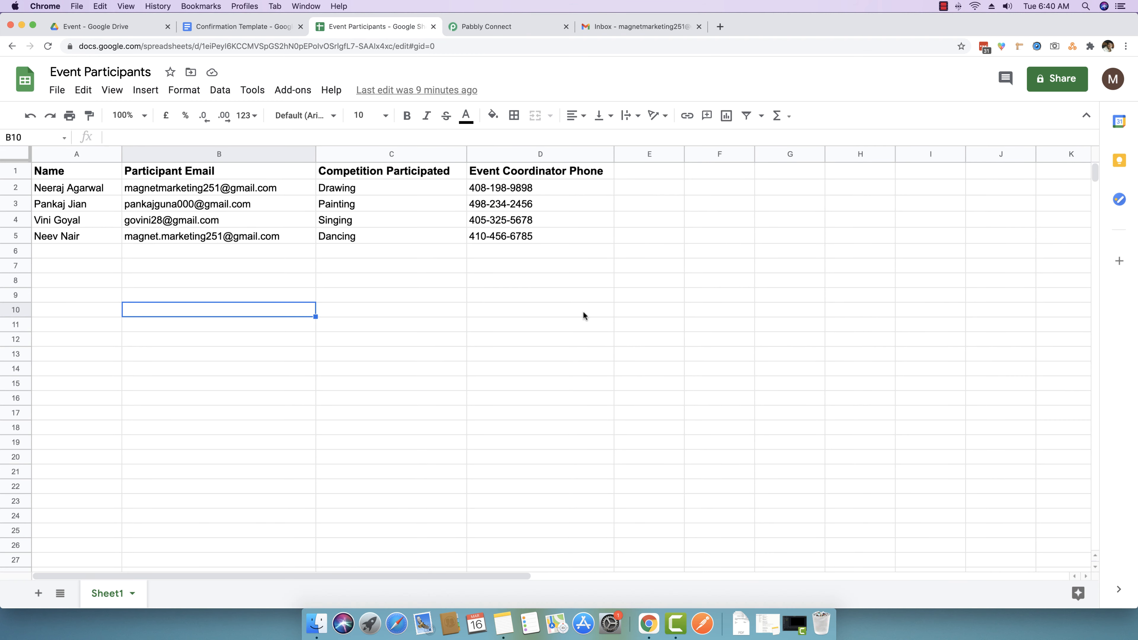
# Open the initial setup of the Pabbly Connect Webhooks add-on in the Event Participants sheet.
pyautogui.hotkey('ctrl', 'Home')
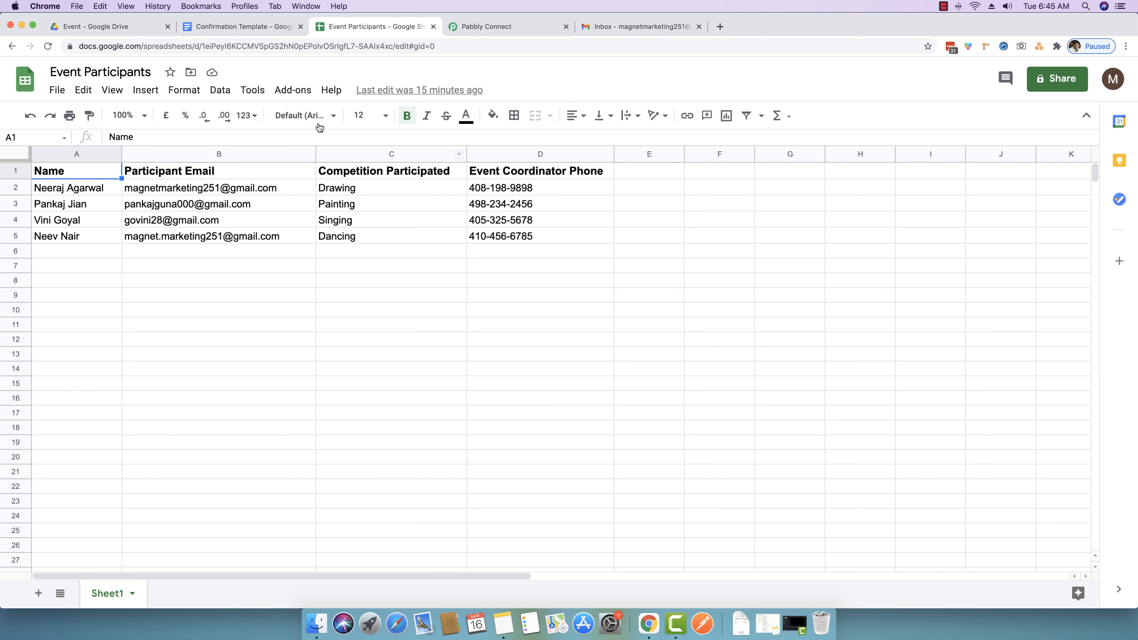
pyautogui.click(295, 91)
pyautogui.moveTo(300, 151)
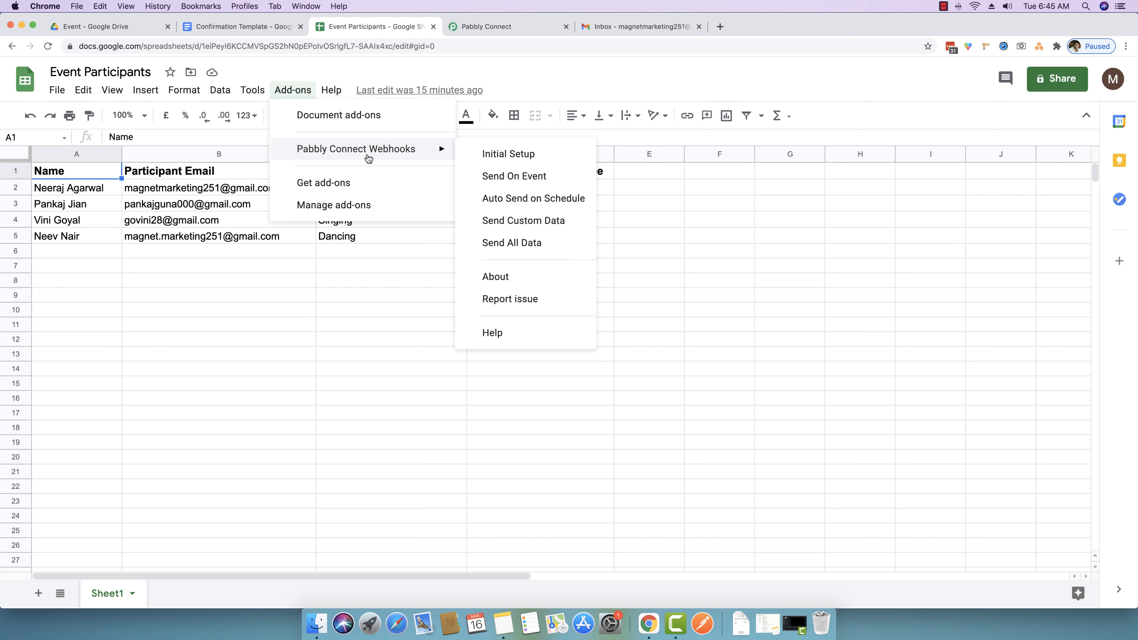
pyautogui.click(508, 155)
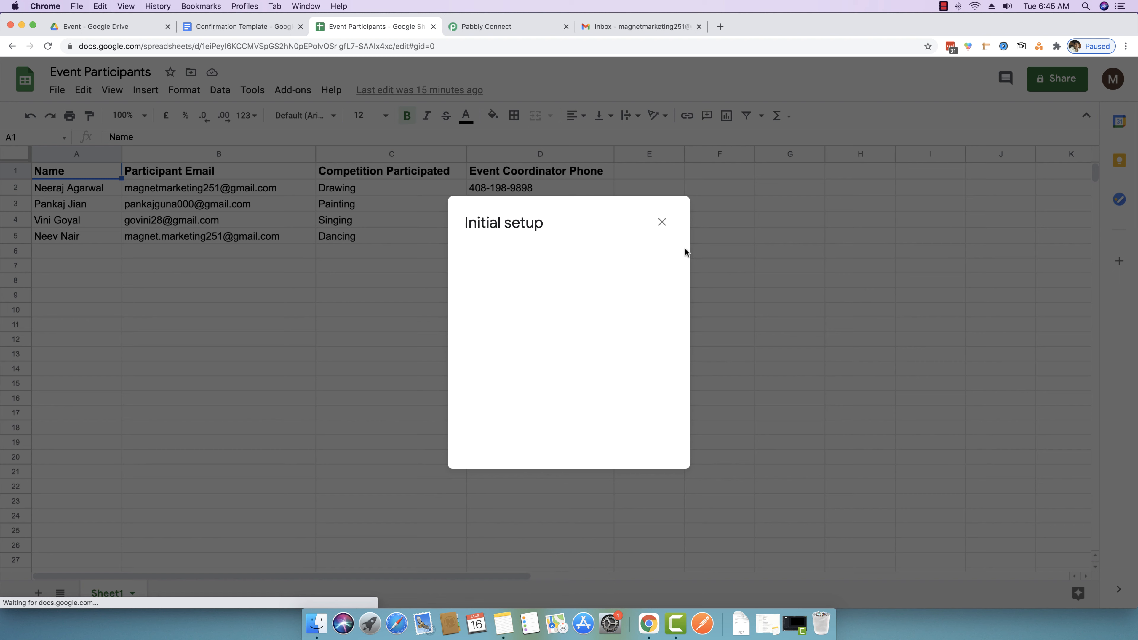
# Copy the webhook URL from the Pabbly Connect workflow and paste it as the Webhook Url in the add-on's initial setup.
pyautogui.click(562, 275)
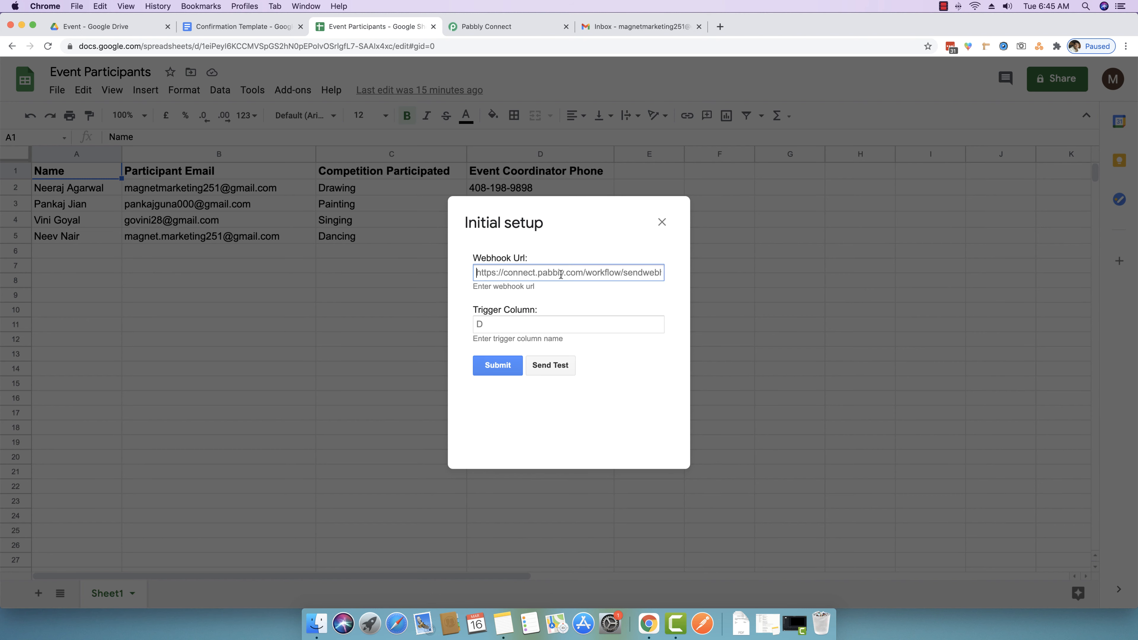
pyautogui.click(507, 28)
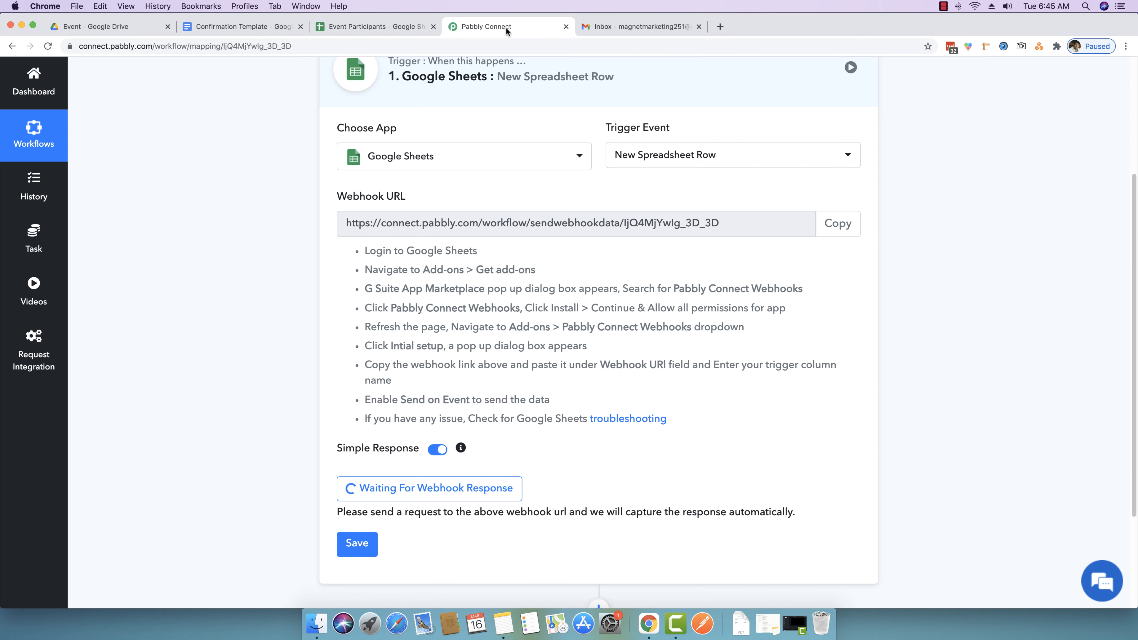
pyautogui.click(837, 223)
pyautogui.click(377, 28)
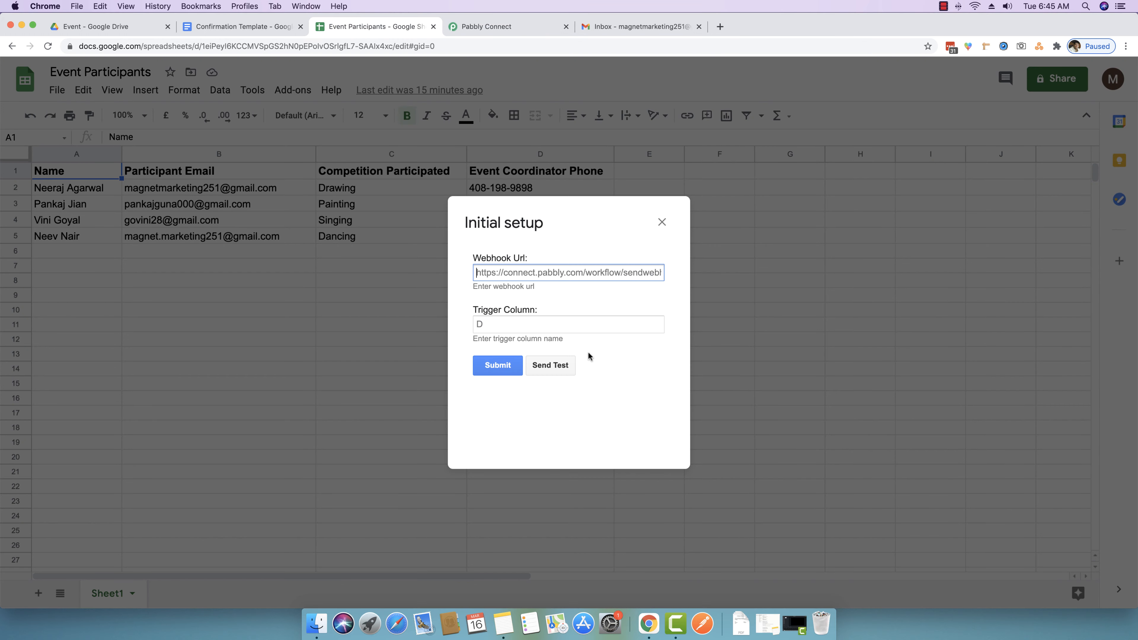
pyautogui.press('super+v')
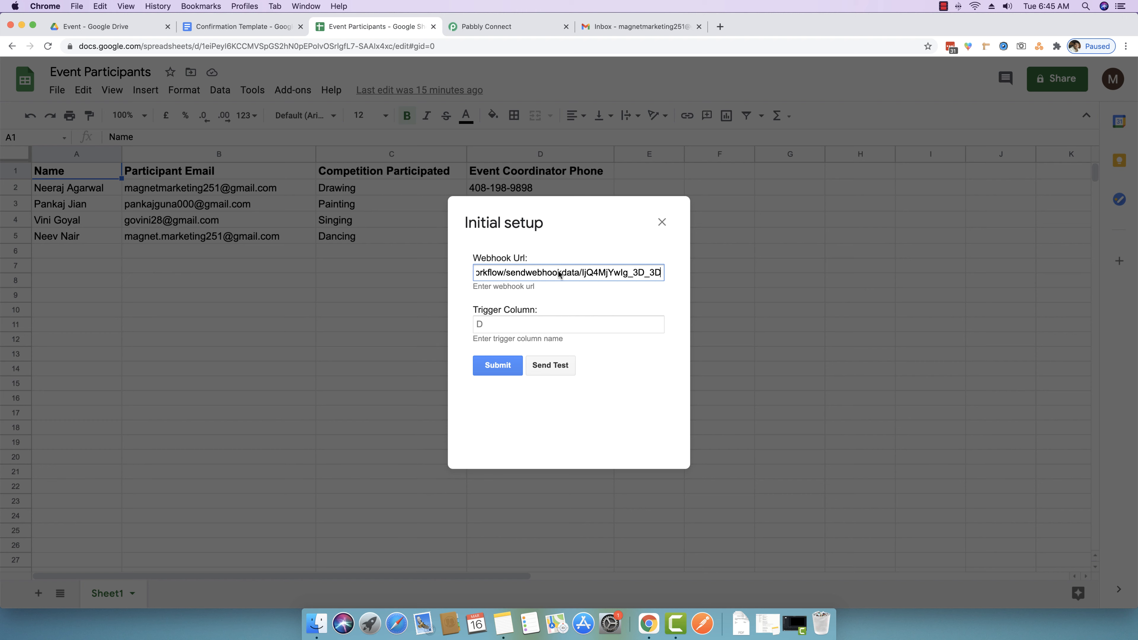
# Set the trigger column to D and send test data to the webhook.
pyautogui.click(521, 318)
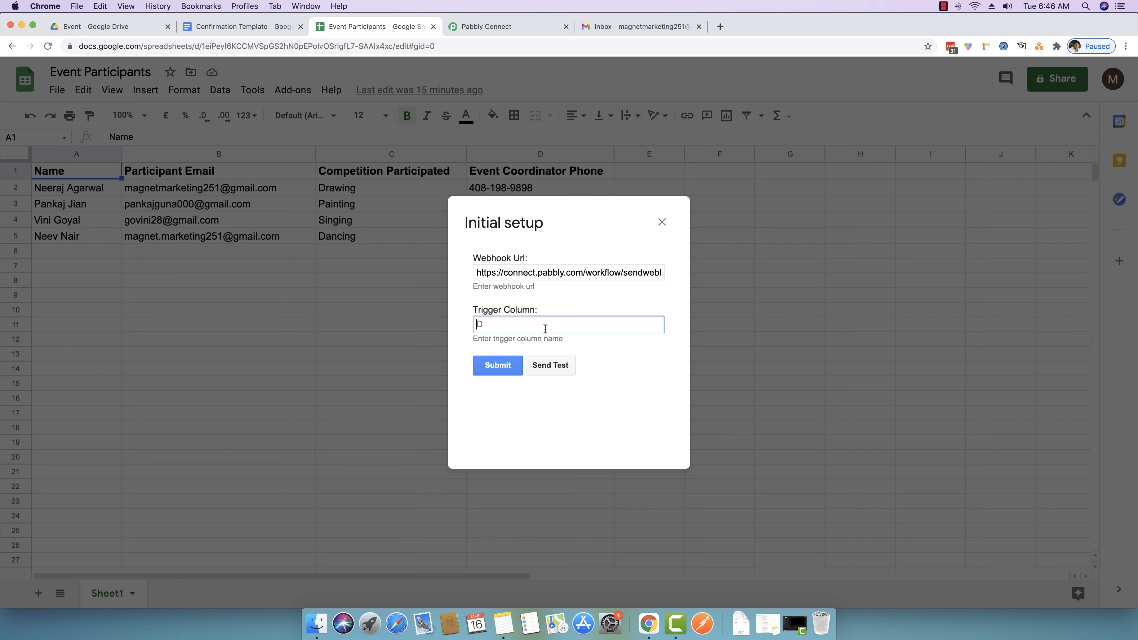
pyautogui.write('D')
pyautogui.click(555, 367)
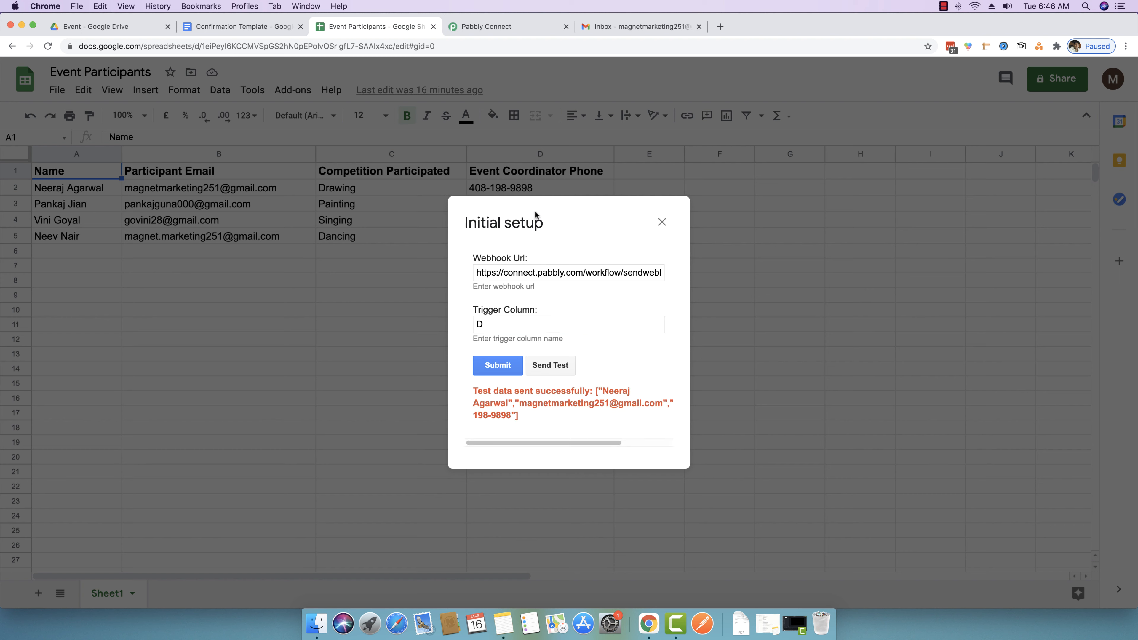
# Switch to the Pabbly Connect workflow and review the participant fields in the captured webhook response.
pyautogui.click(471, 26)
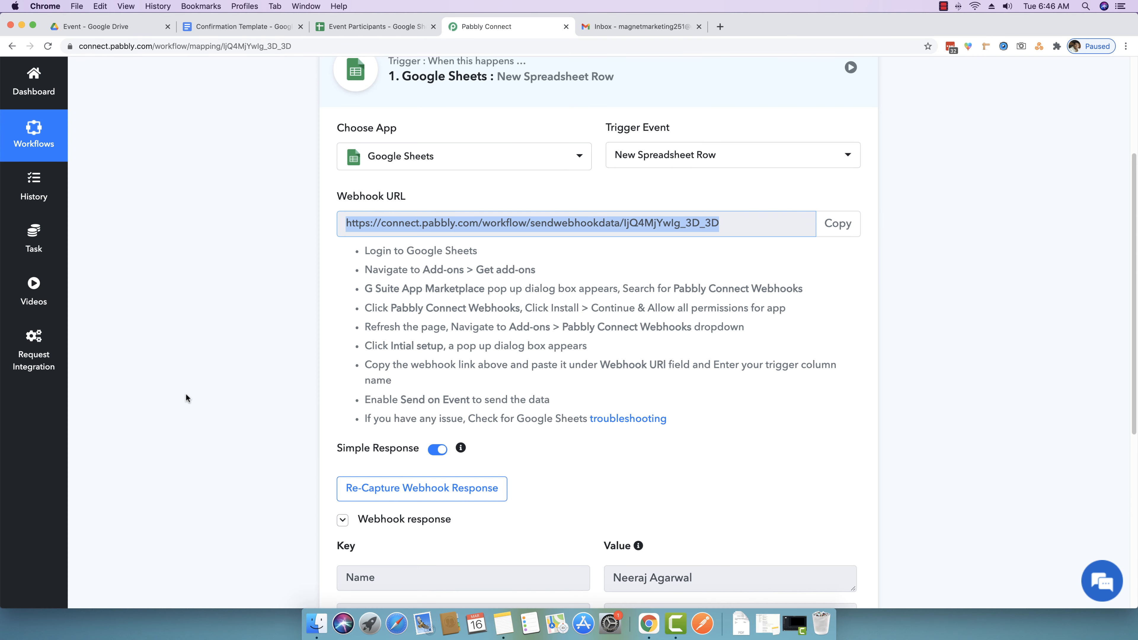
pyautogui.scroll(-5, 223, 389)
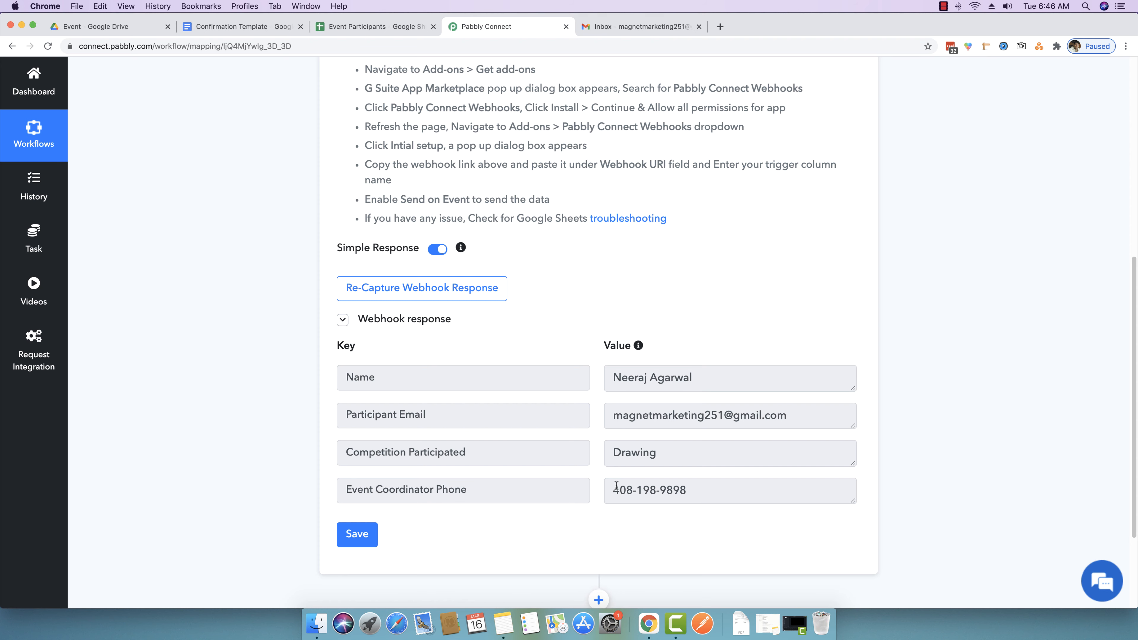
pyautogui.scroll(4, 613, 487)
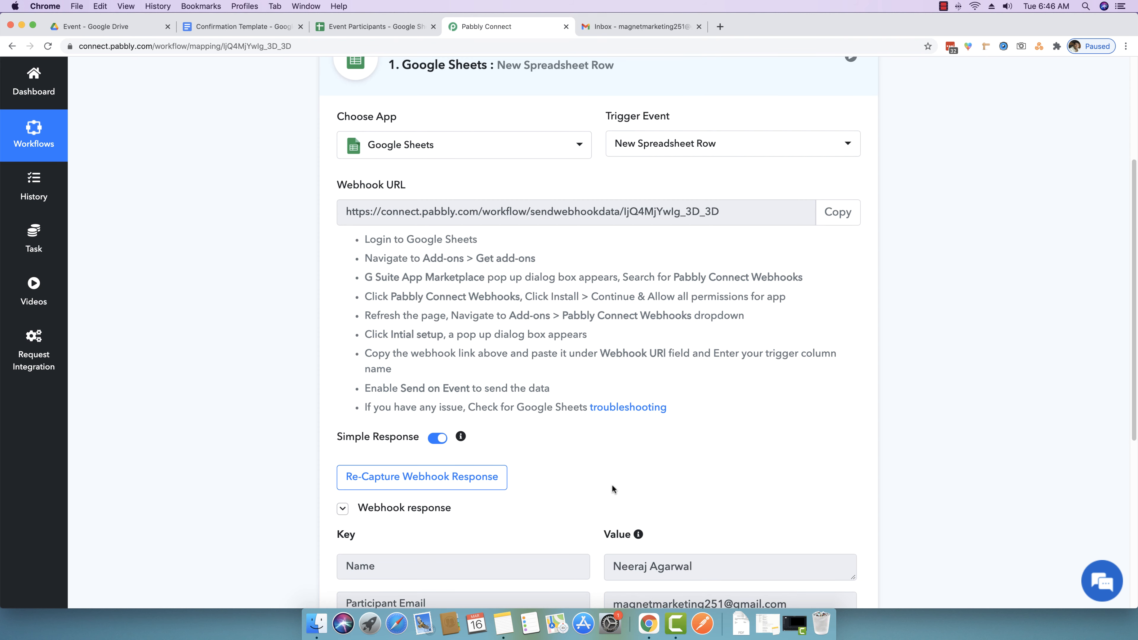
pyautogui.scroll(2, 612, 485)
pyautogui.scroll(-5, 613, 484)
pyautogui.scroll(-4, 236, 421)
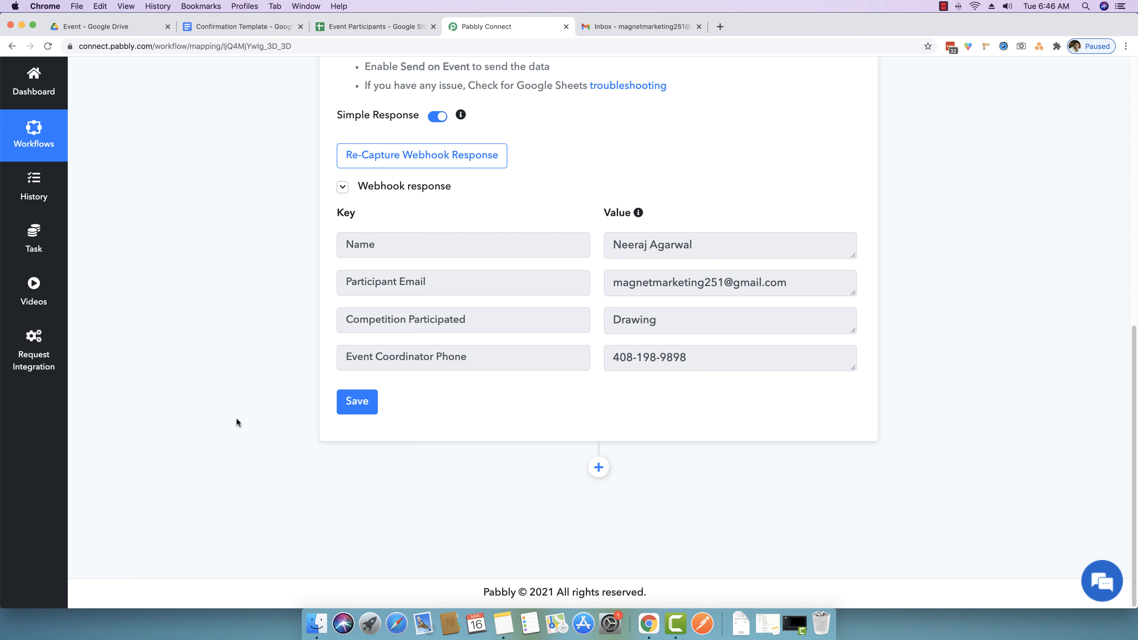
# Check the placeholders in the Confirmation Template document and add an action step after the Google Sheets trigger in Pabbly Connect.
pyautogui.click(240, 27)
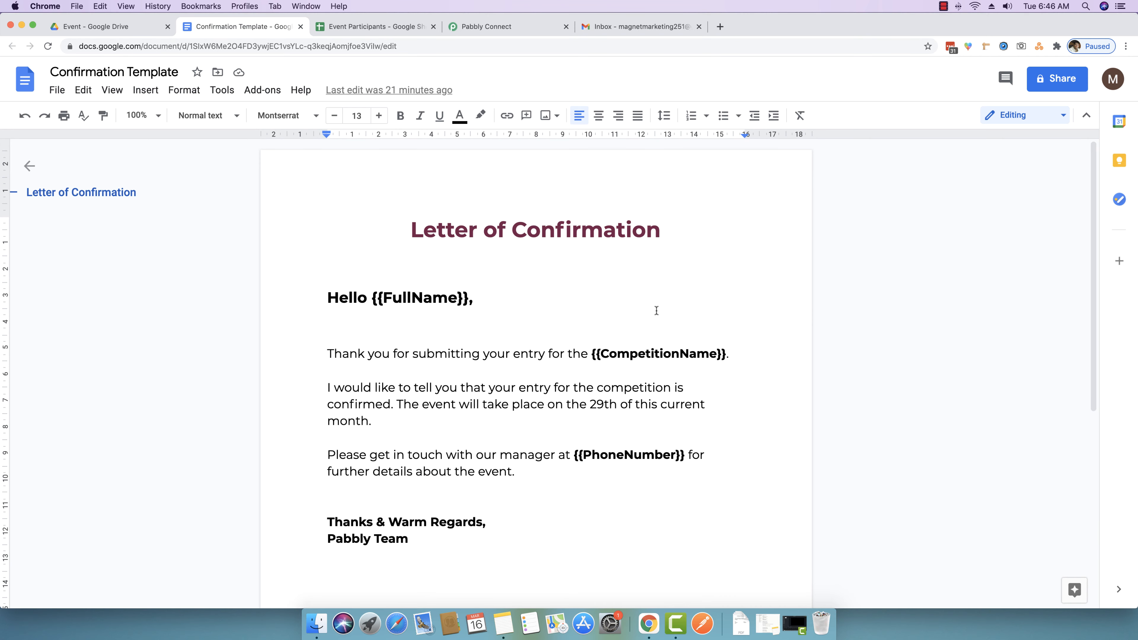
pyautogui.click(482, 32)
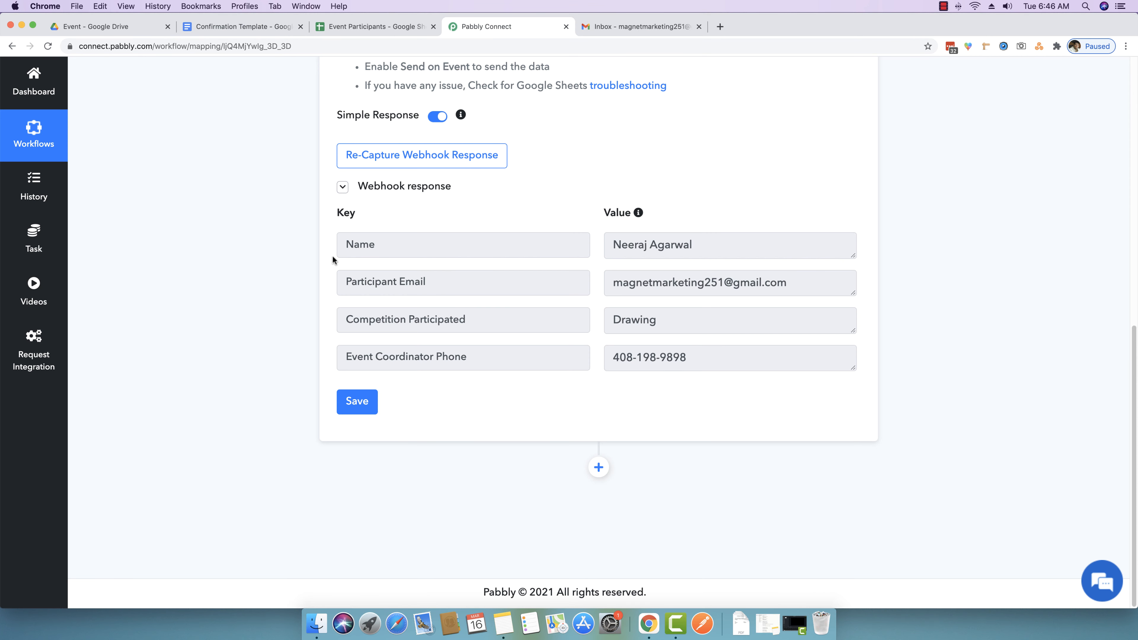
pyautogui.click(599, 469)
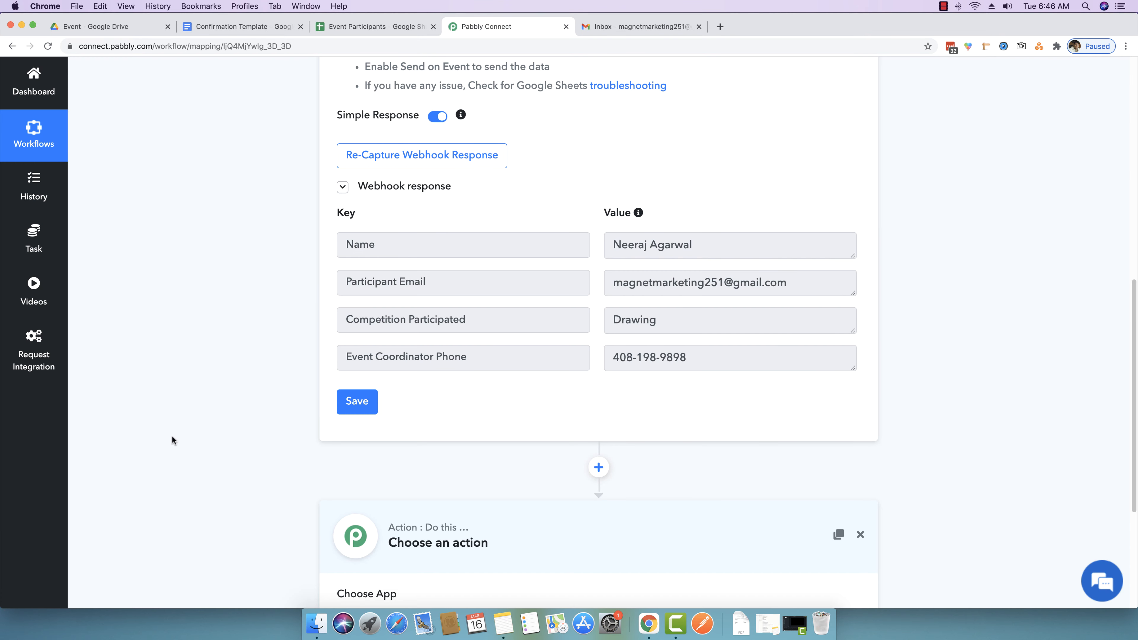
pyautogui.scroll(-5, 192, 438)
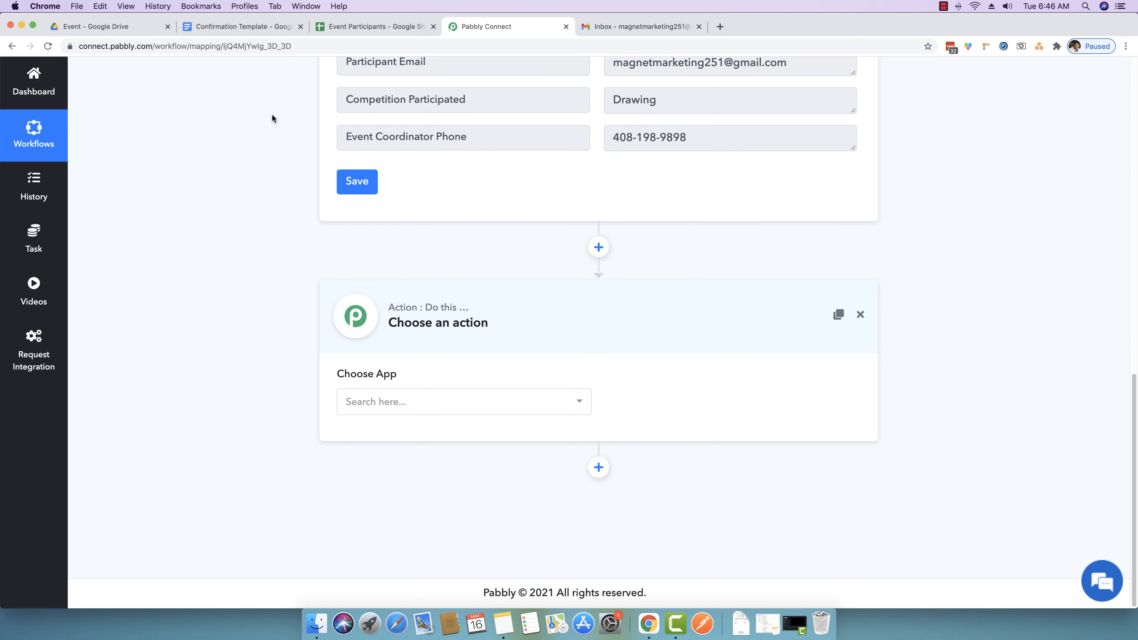
# Switch to the Event folder in Google Drive and retry the signed-out session to reload the folder.
pyautogui.click(244, 27)
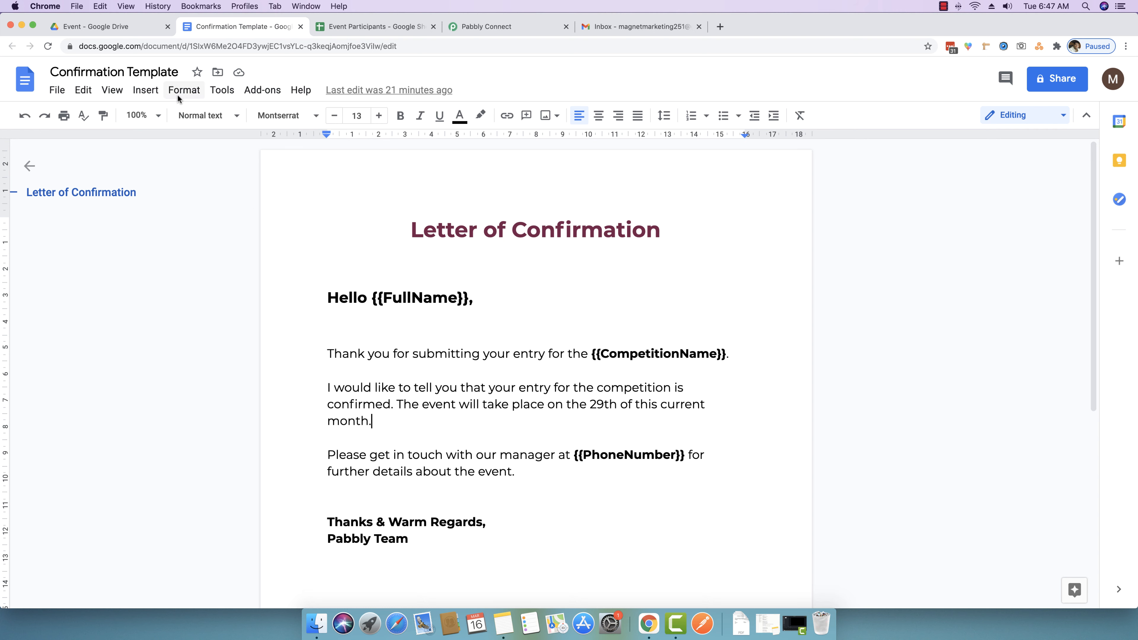
pyautogui.click(128, 27)
pyautogui.click(395, 443)
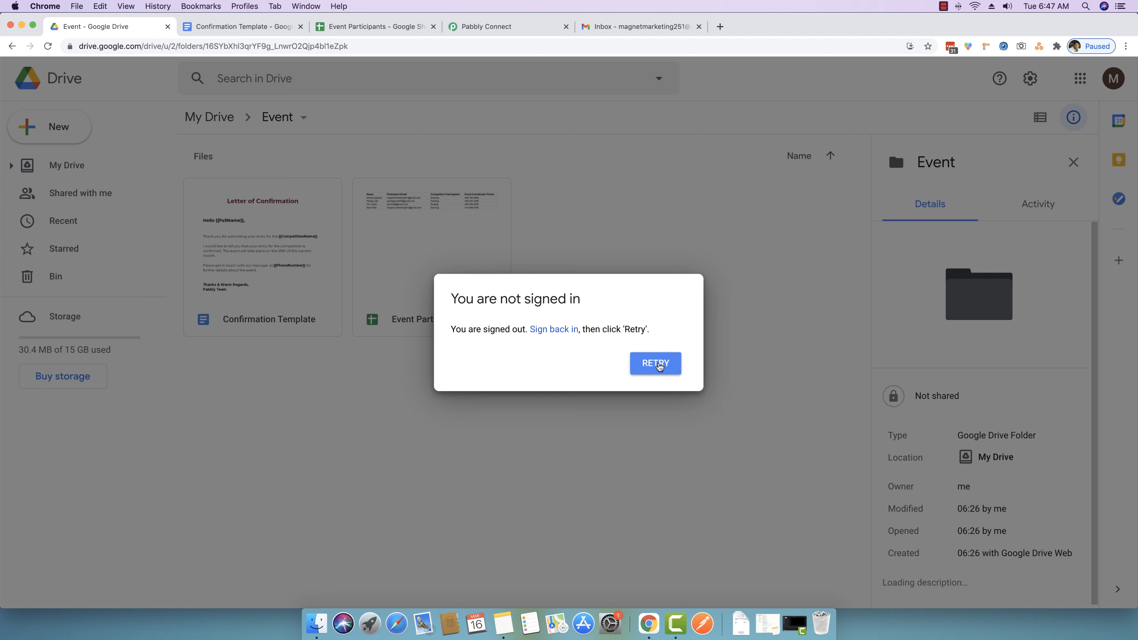
pyautogui.click(659, 367)
pyautogui.click(659, 366)
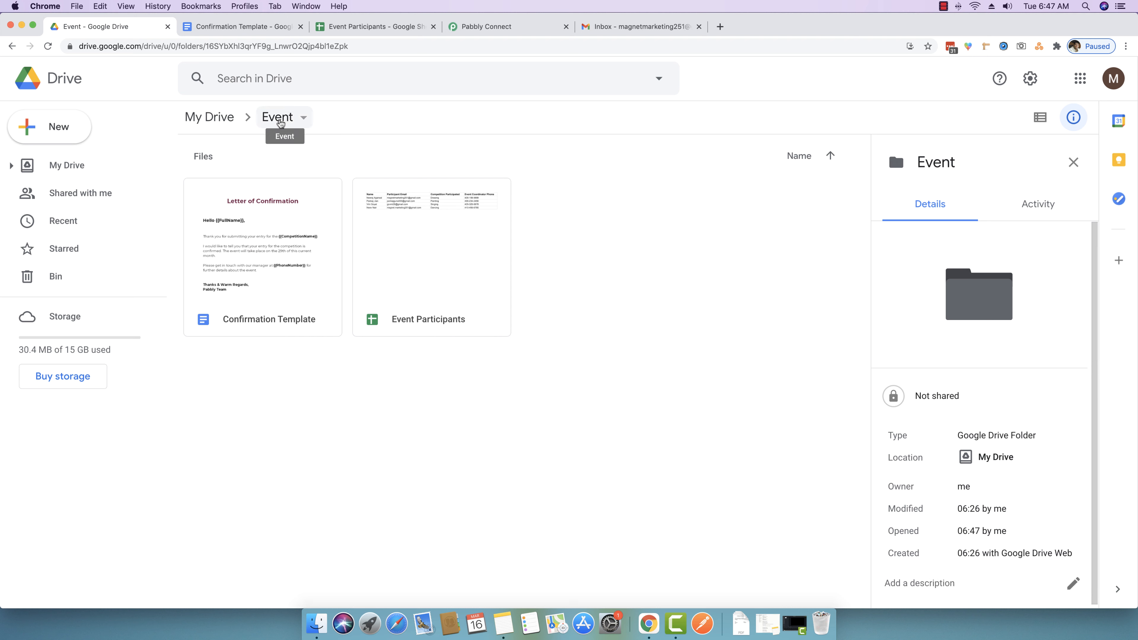
# Review where the Event folder sits in My Drive and compare its files with the open template document and participants sheet.
pyautogui.click(221, 120)
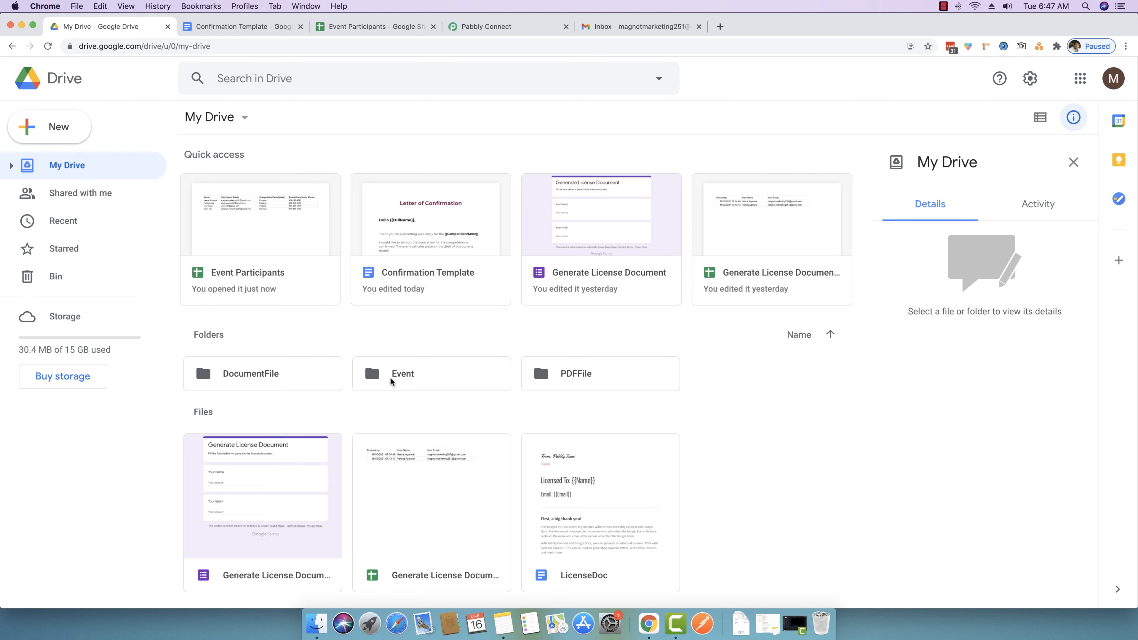
pyautogui.doubleClick(409, 380)
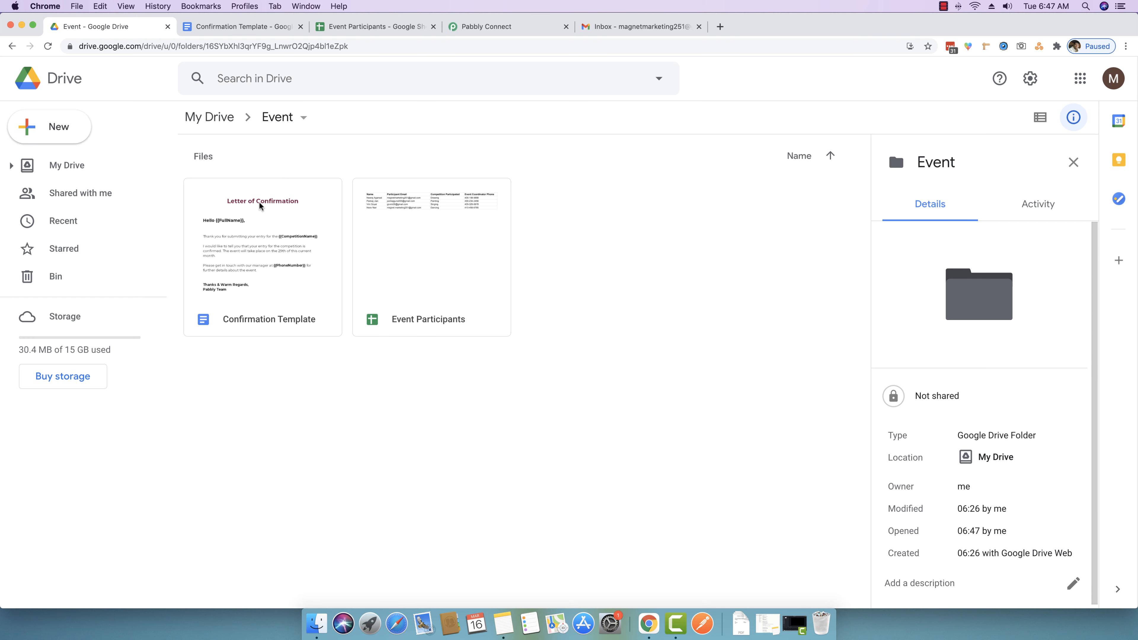
pyautogui.click(270, 31)
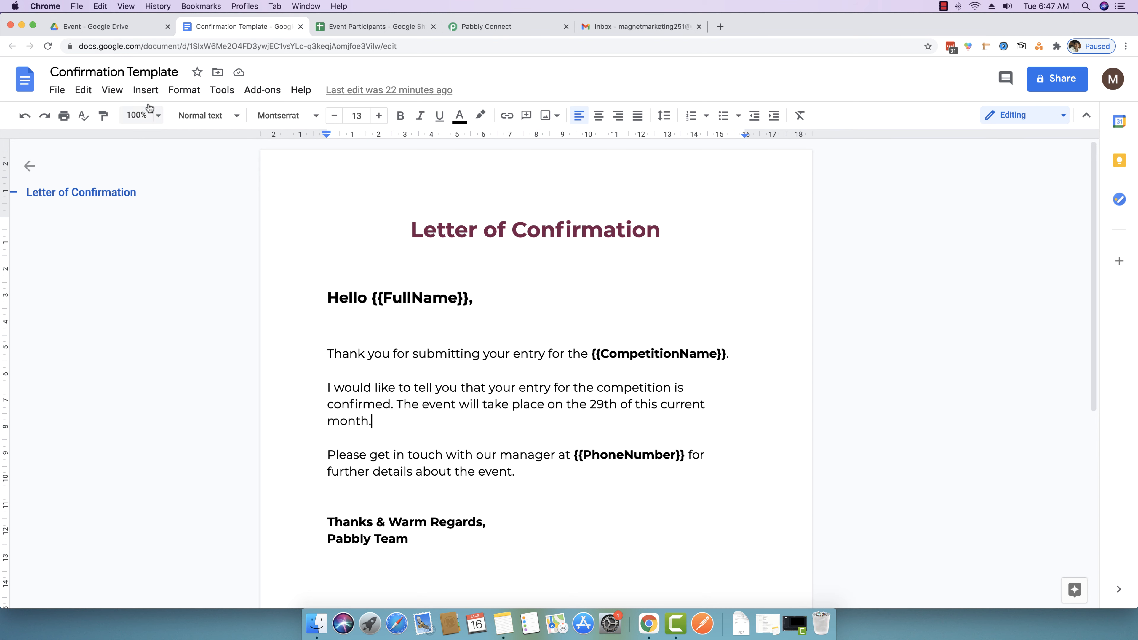
pyautogui.click(123, 30)
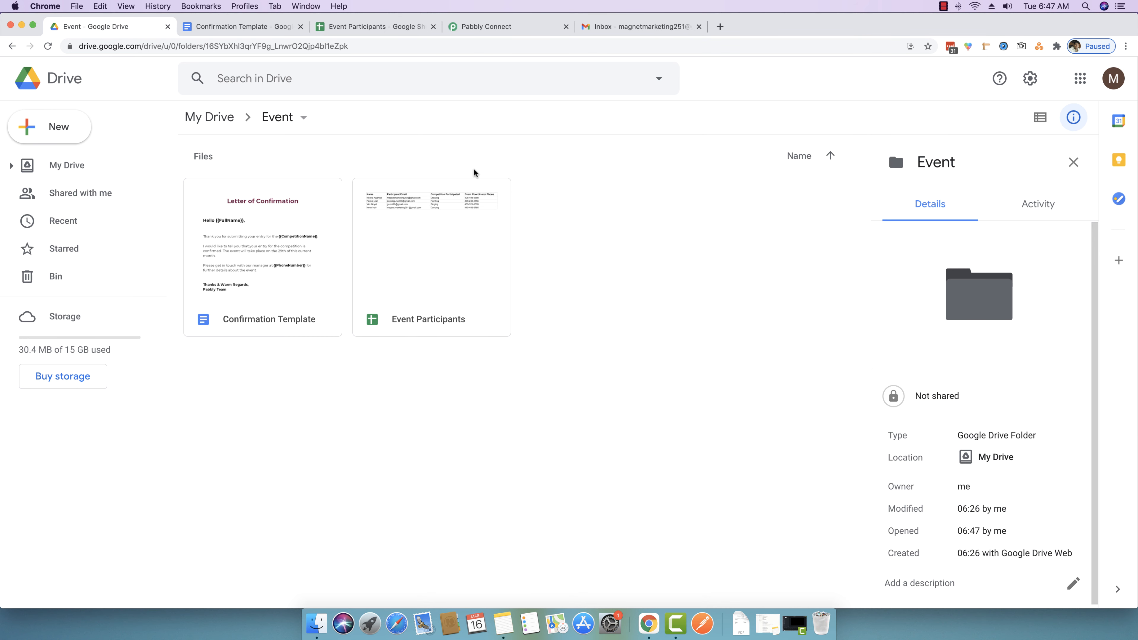
pyautogui.click(358, 27)
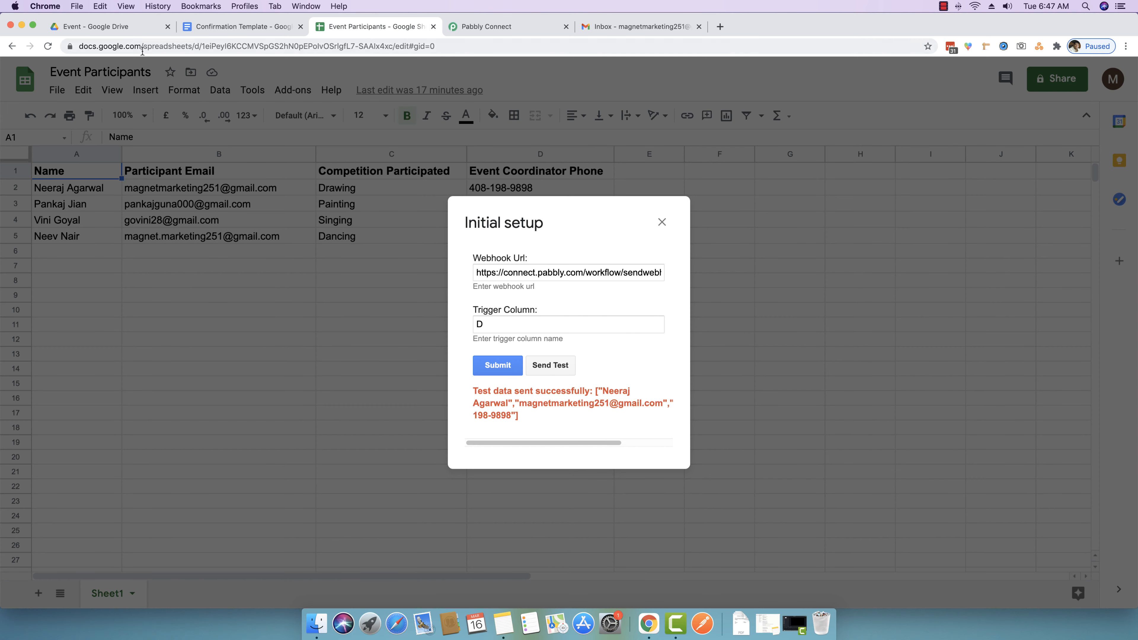
pyautogui.click(131, 29)
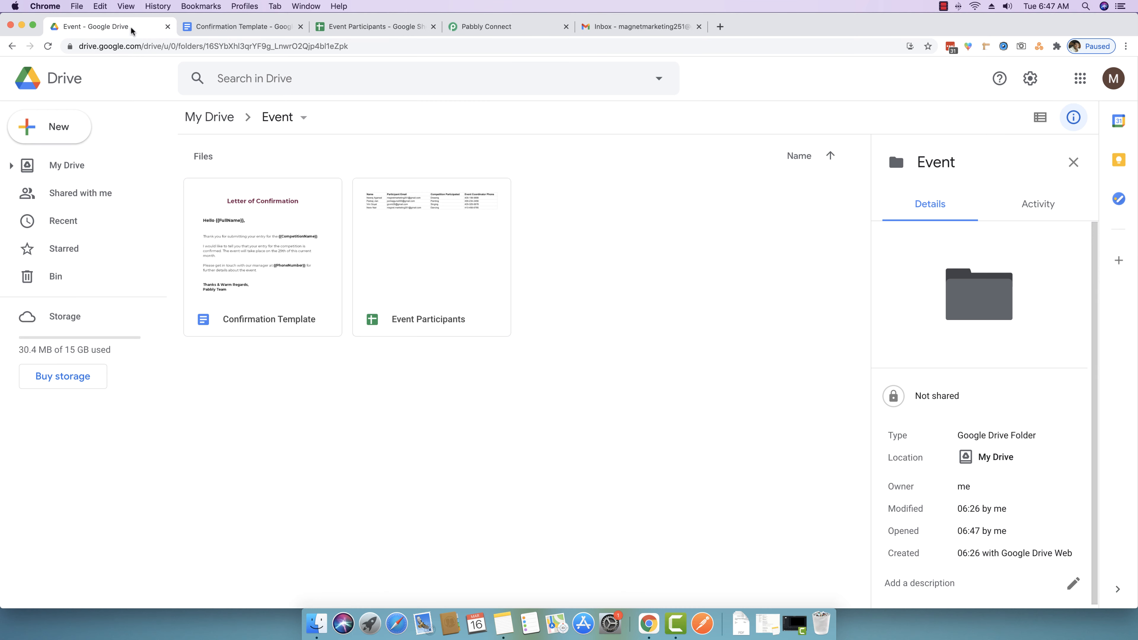
# Create a new folder named DocFile inside the Event folder.
pyautogui.rightClick(329, 389)
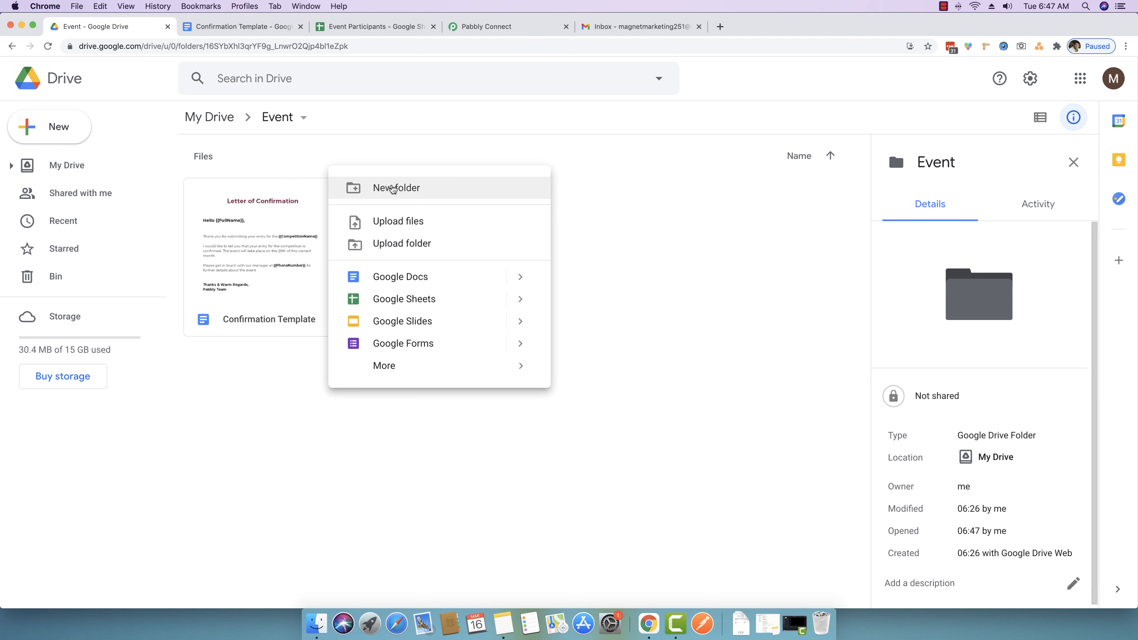
pyautogui.click(406, 192)
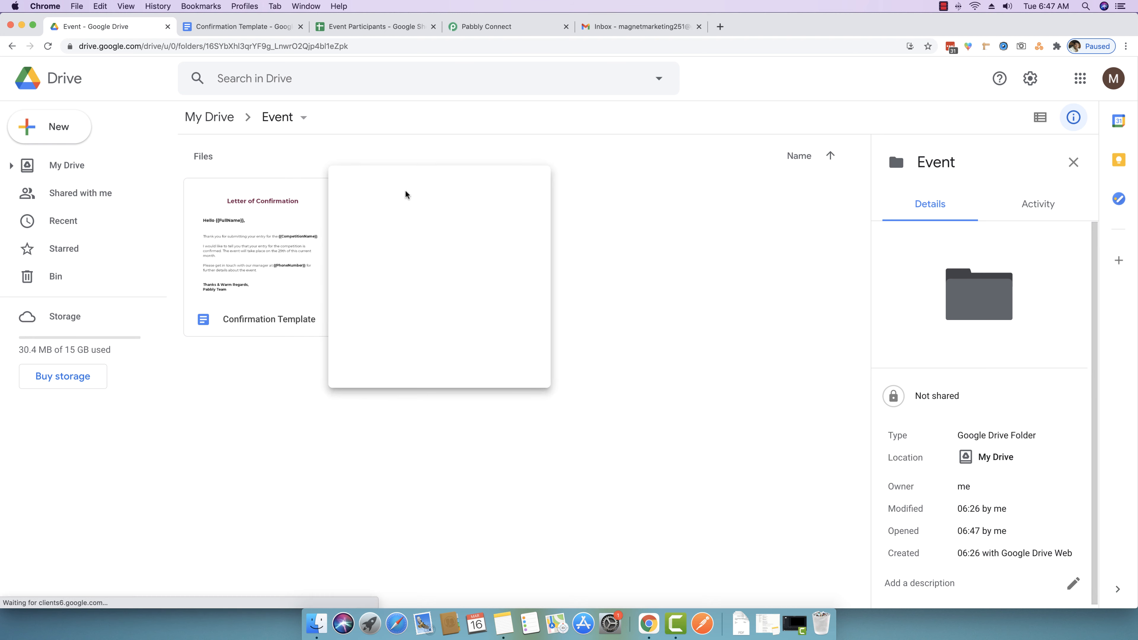
pyautogui.write('DocFile')
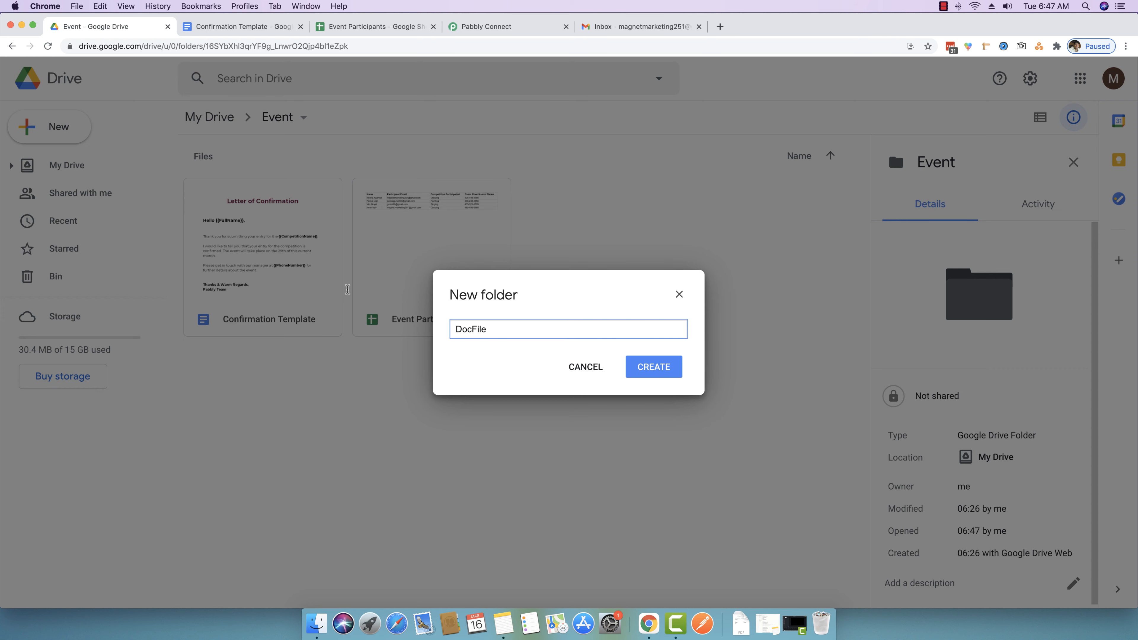
pyautogui.click(646, 367)
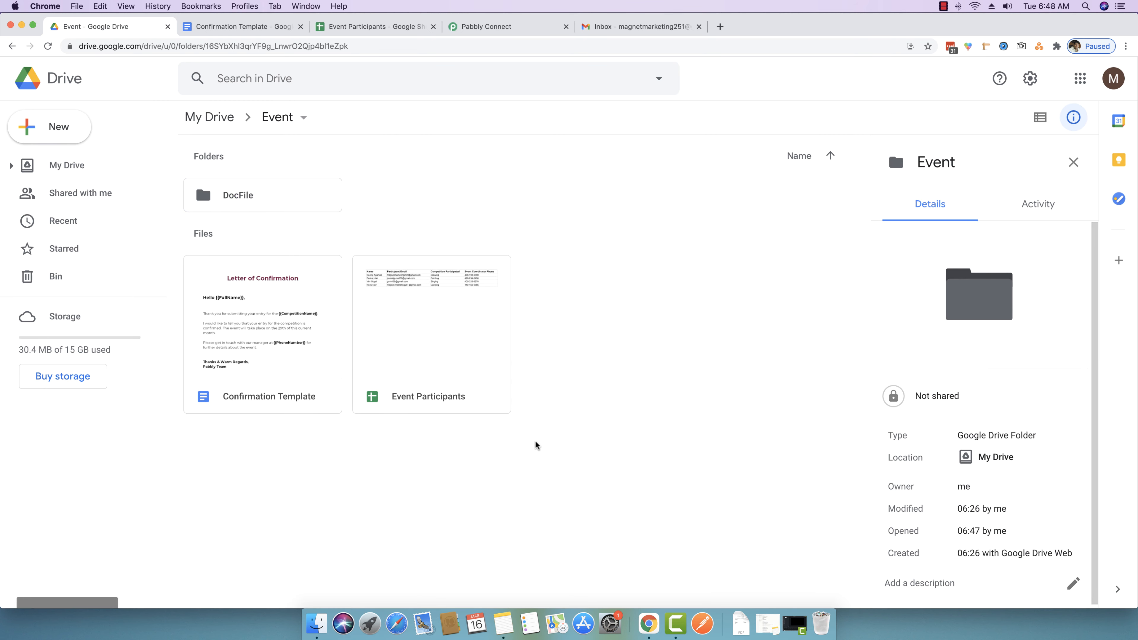
# Create another new folder named PDFFile inside the Event folder.
pyautogui.rightClick(384, 474)
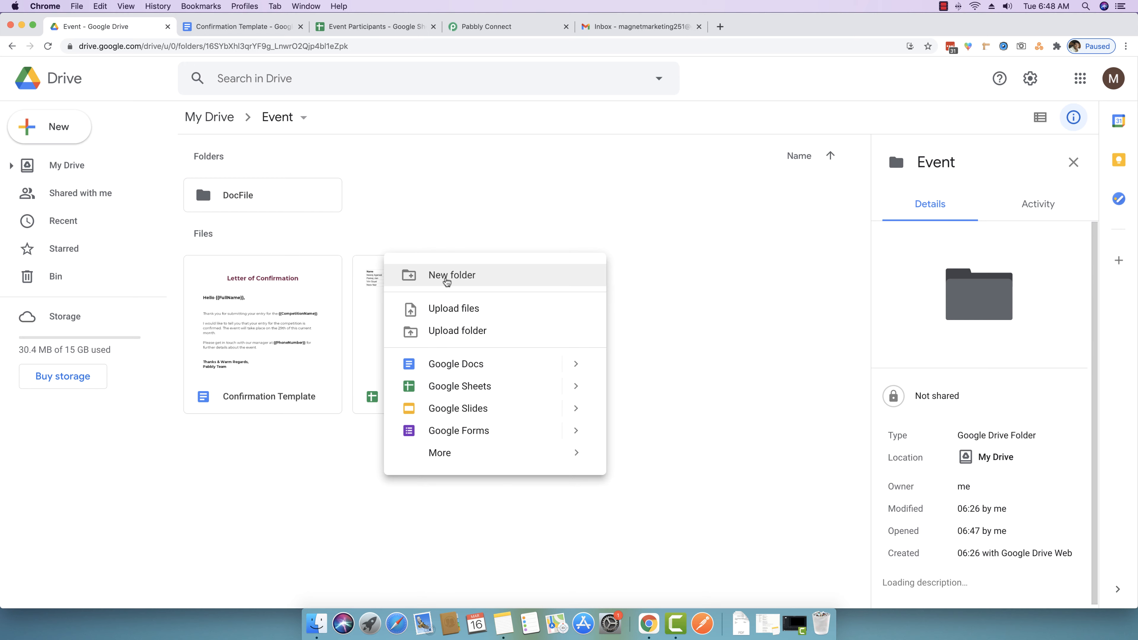
pyautogui.click(432, 275)
pyautogui.write('PDFFile')
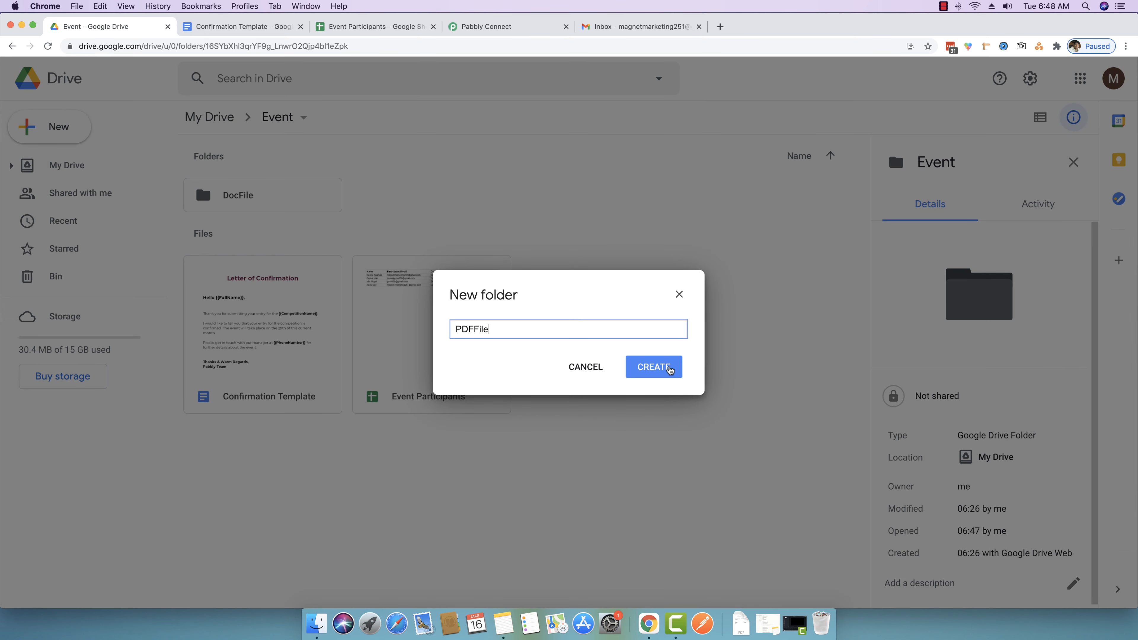
pyautogui.click(657, 370)
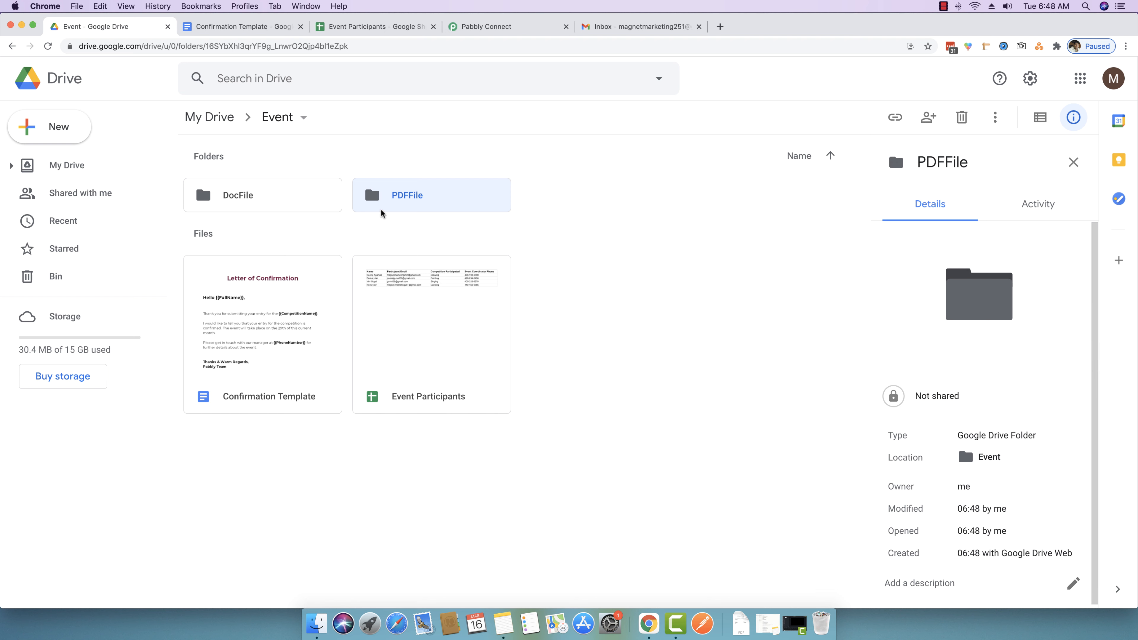
# In the Pabbly Connect workflow, set the new action to Google Docs with the Create Document from Template event.
pyautogui.click(501, 31)
pyautogui.click(388, 402)
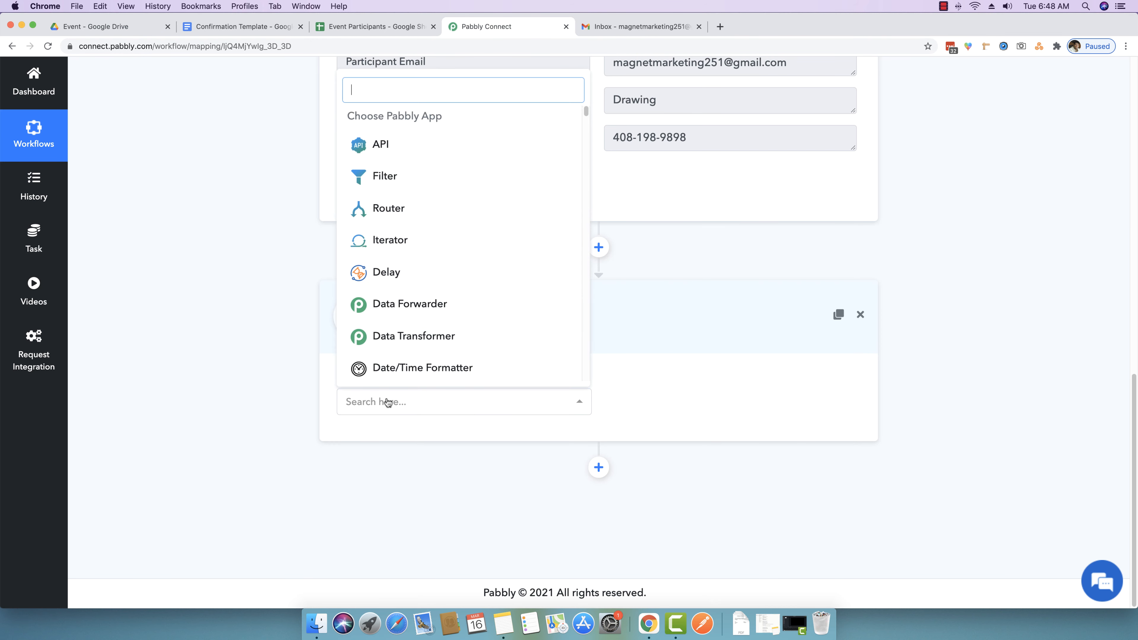
pyautogui.write('google d')
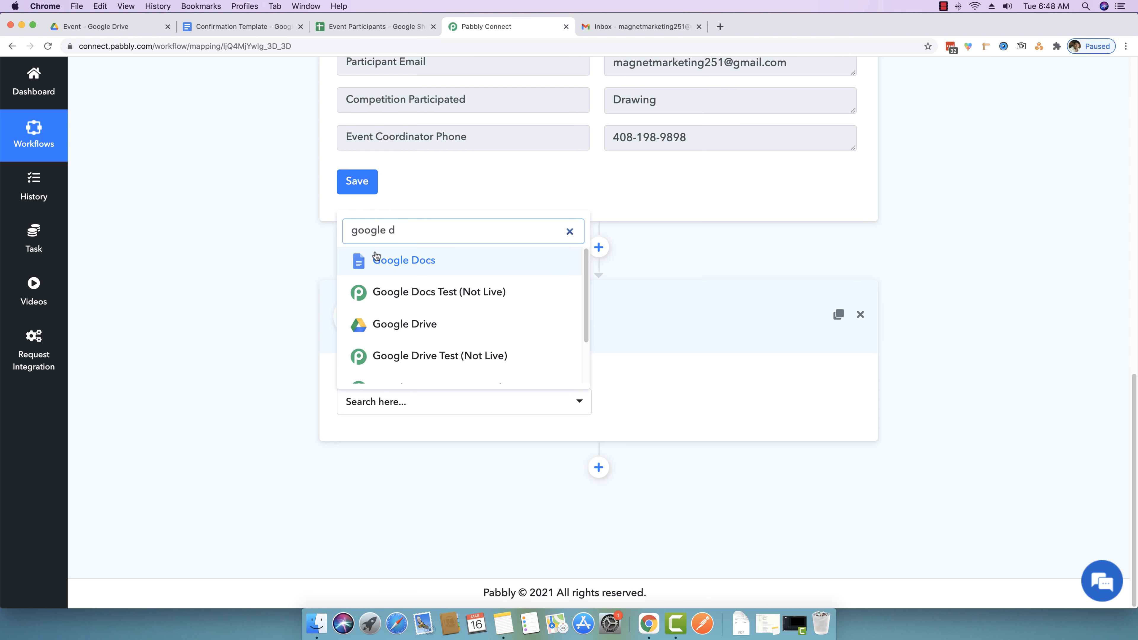
pyautogui.click(381, 260)
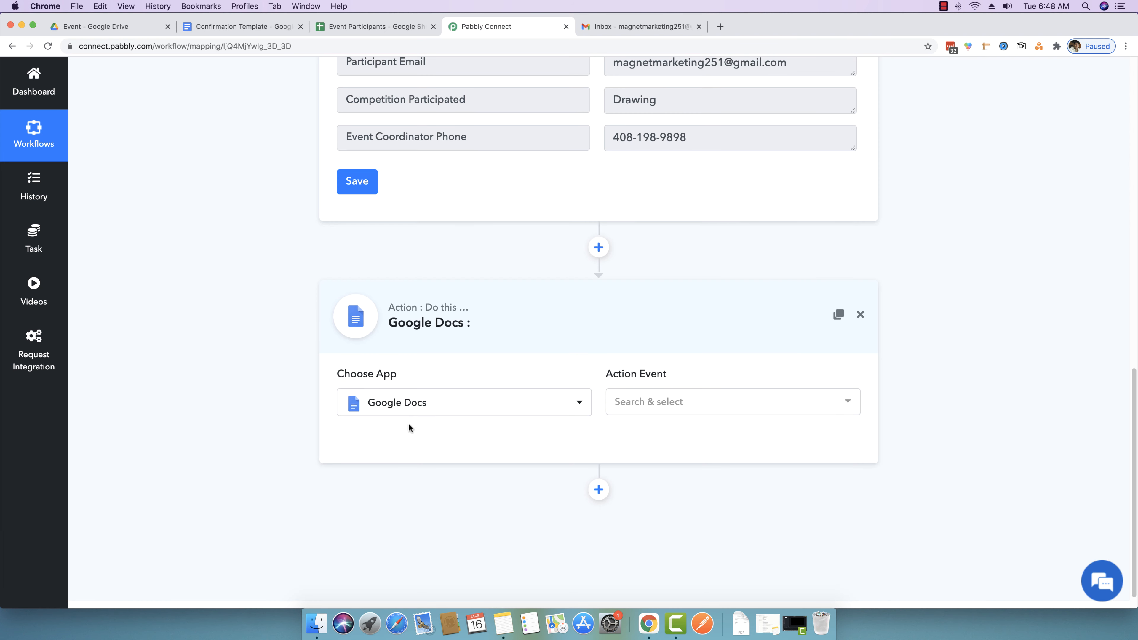
pyautogui.click(693, 403)
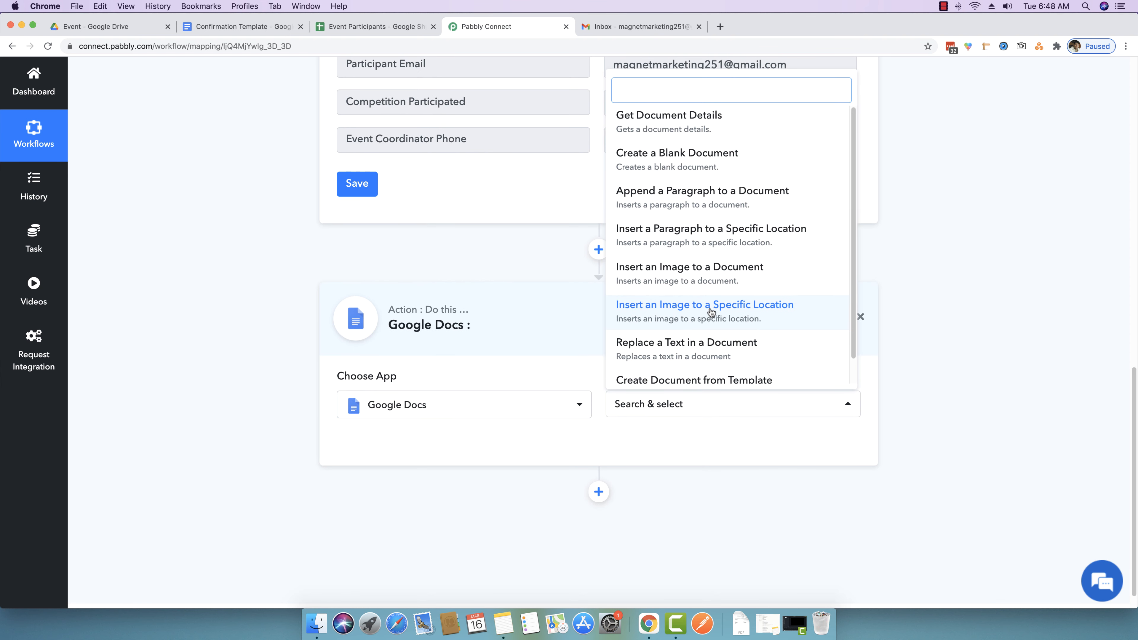
pyautogui.scroll(-1, 789, 316)
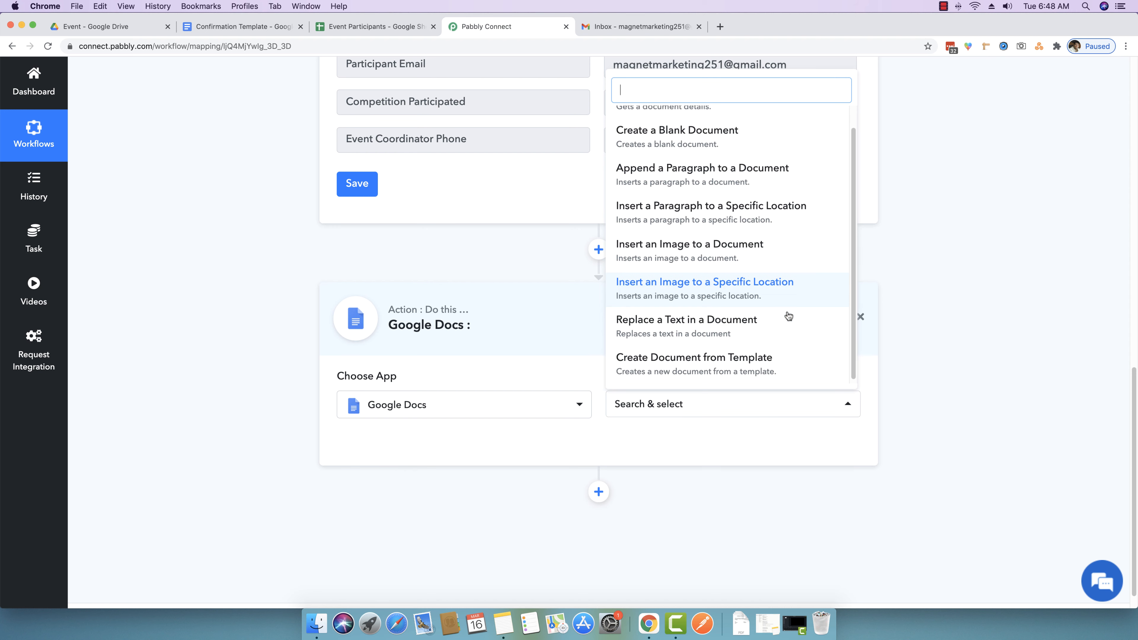
pyautogui.click(673, 366)
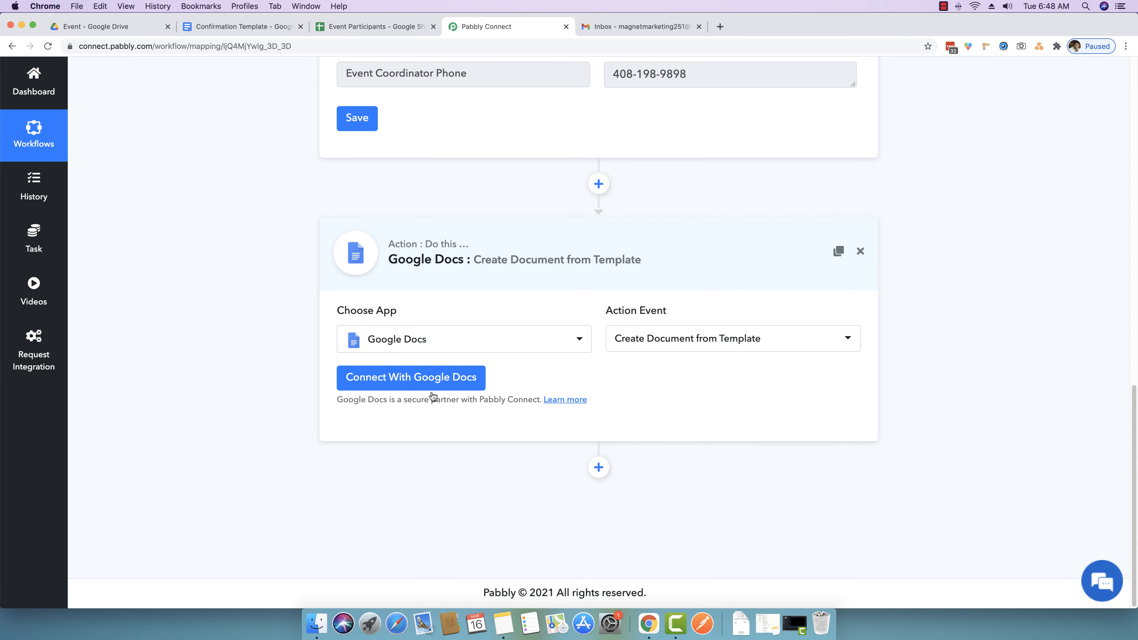
# Connect the action to Google Docs with new credentials, authorizing the signed-in Google account to grant Drive access.
pyautogui.click(389, 382)
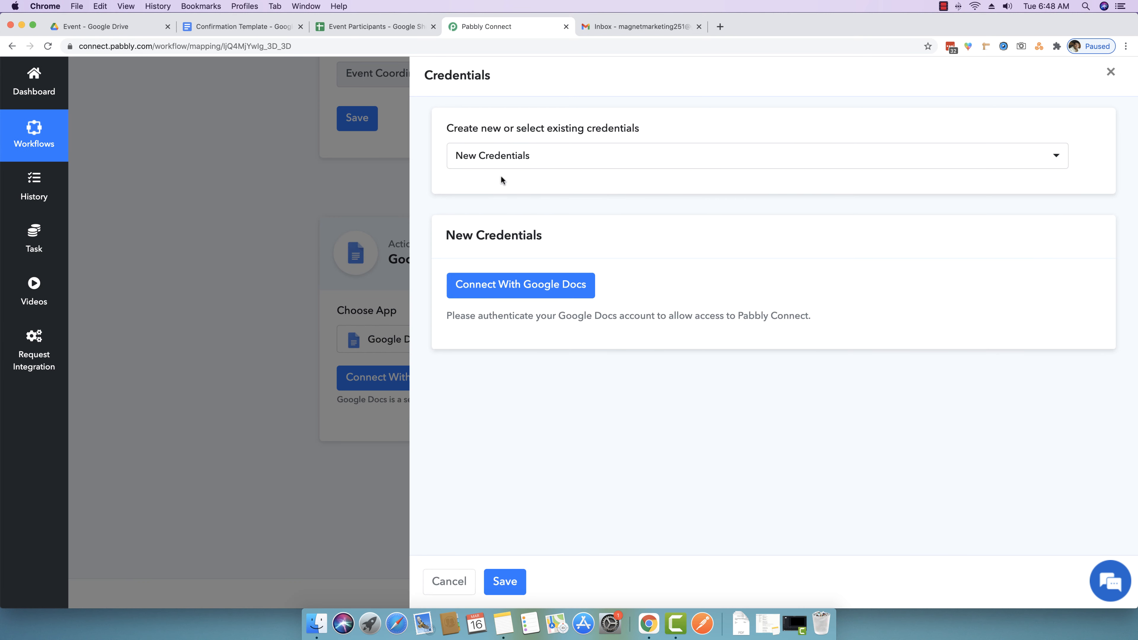
pyautogui.click(511, 293)
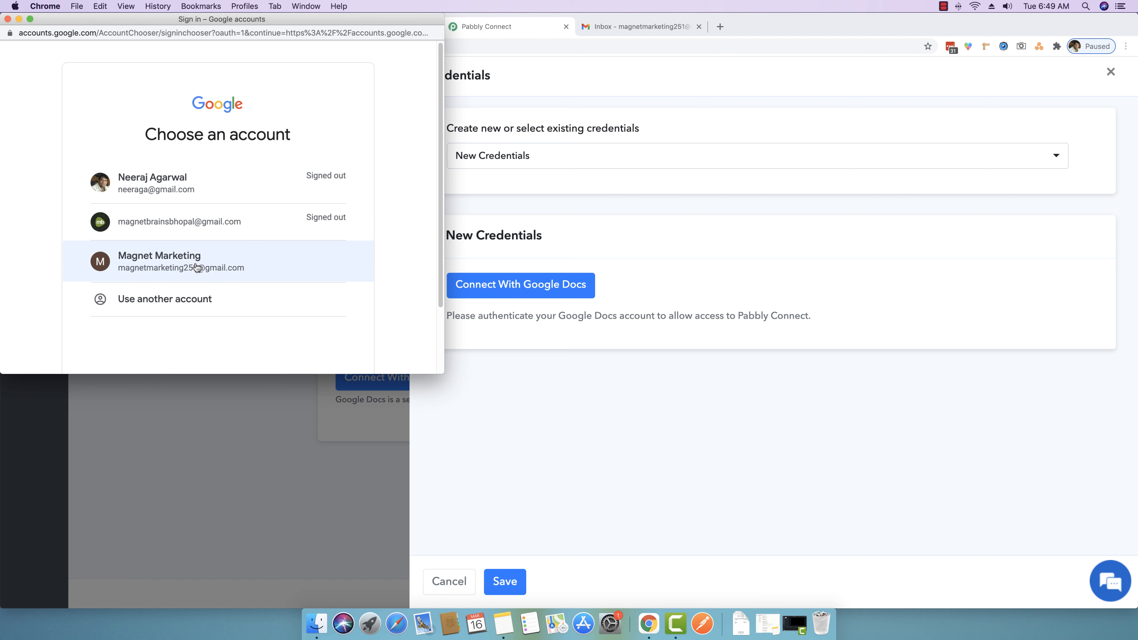
pyautogui.click(194, 268)
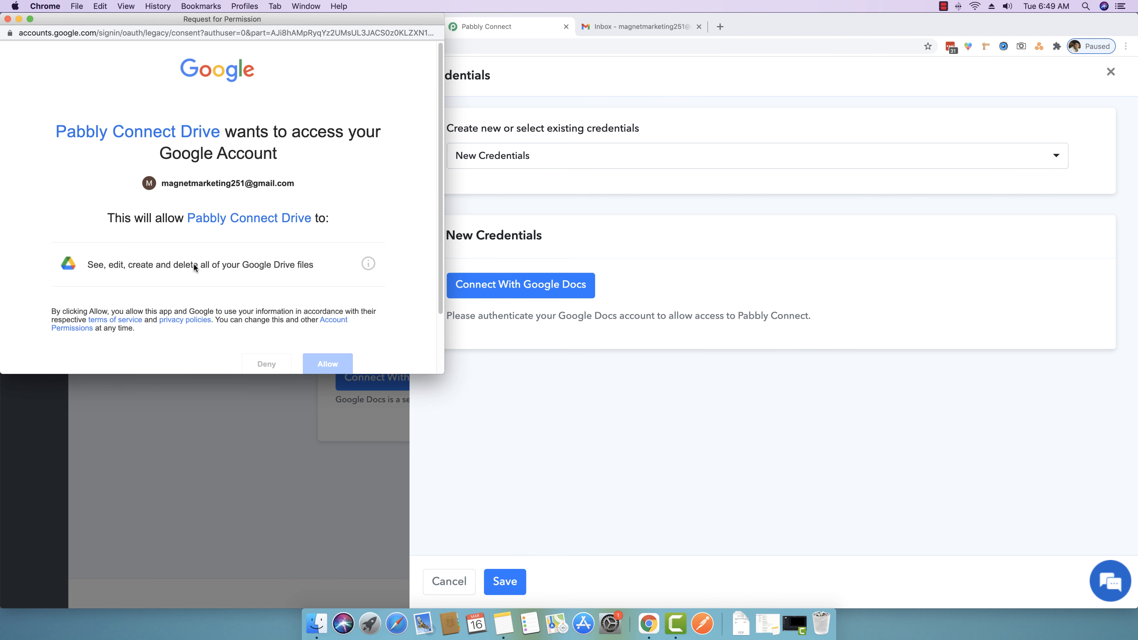
pyautogui.click(328, 346)
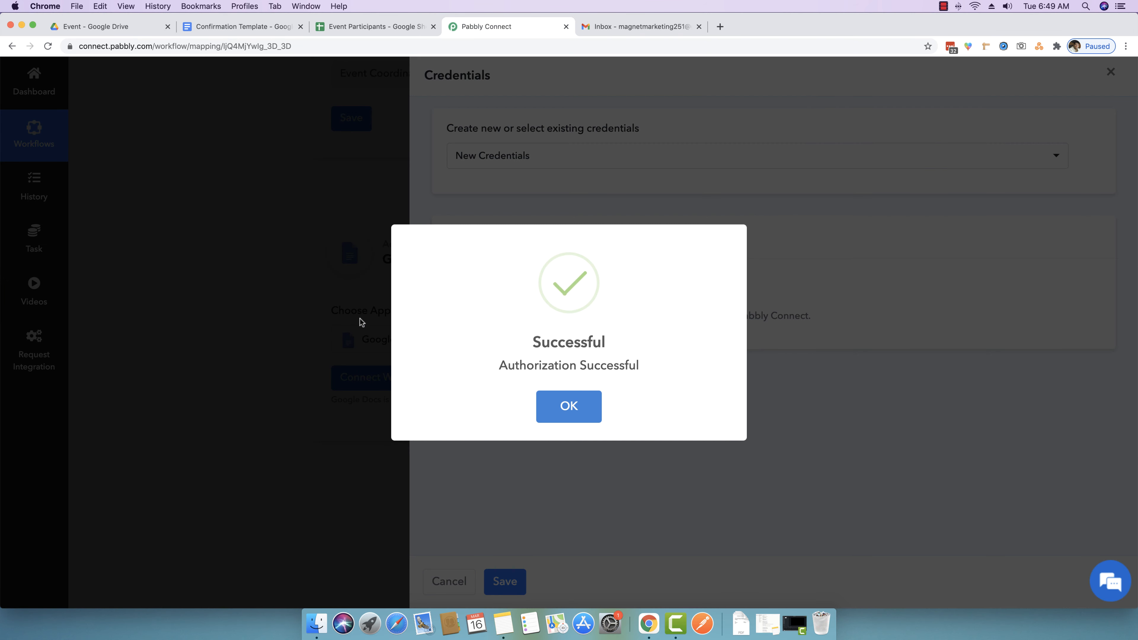
pyautogui.click(566, 408)
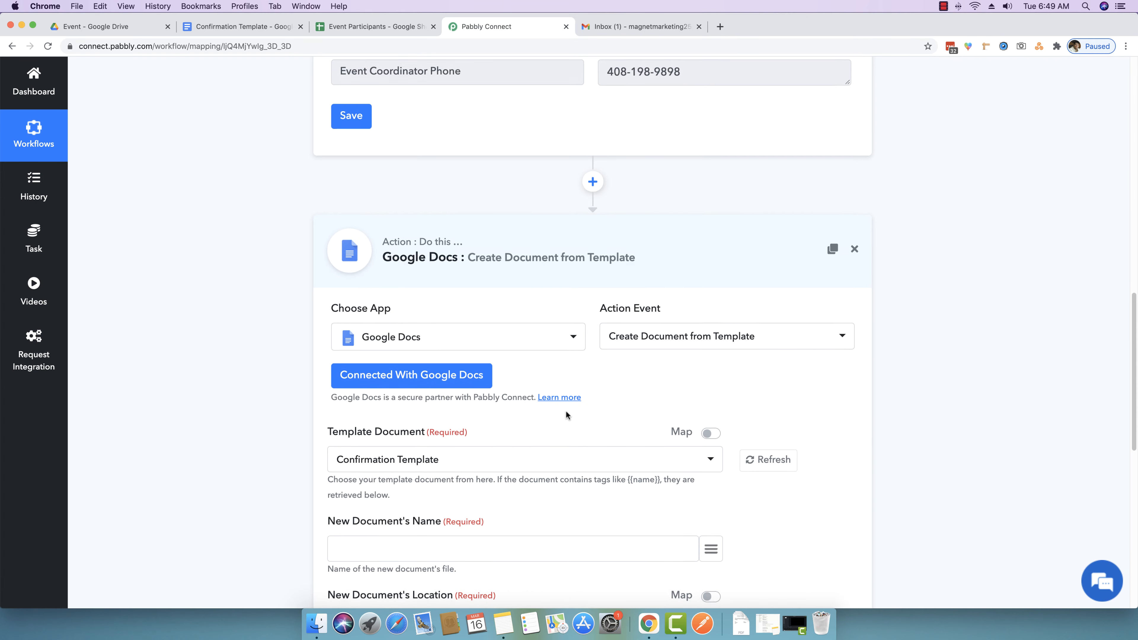
# Look through the documents offered for the Template Document field, leaving Confirmation Template selected.
pyautogui.scroll(-2, 566, 410)
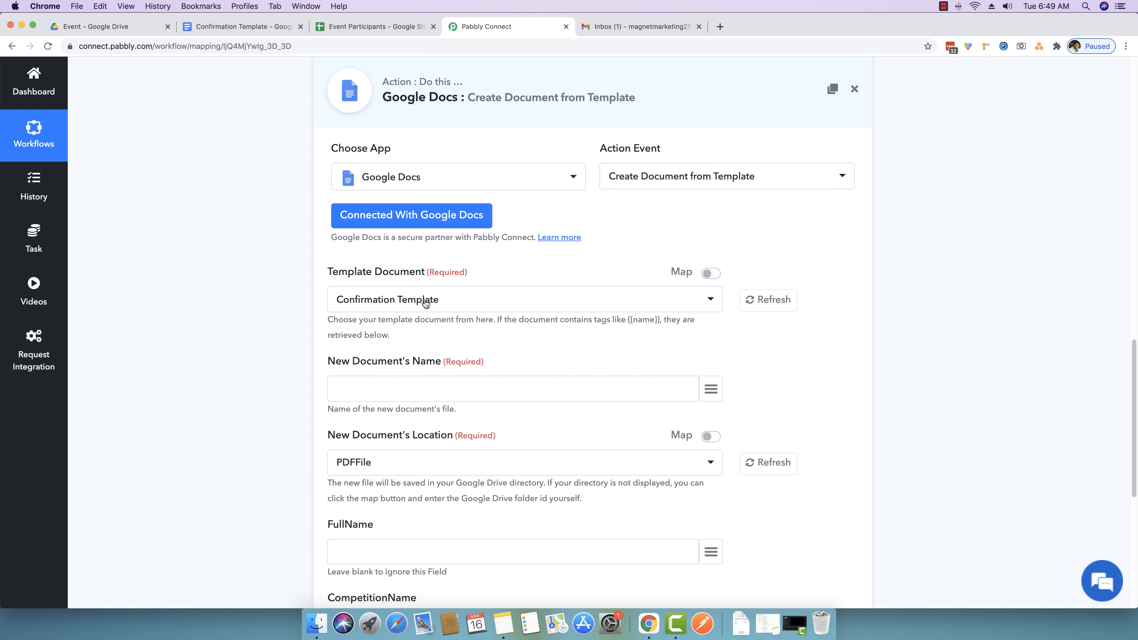
pyautogui.click(423, 310)
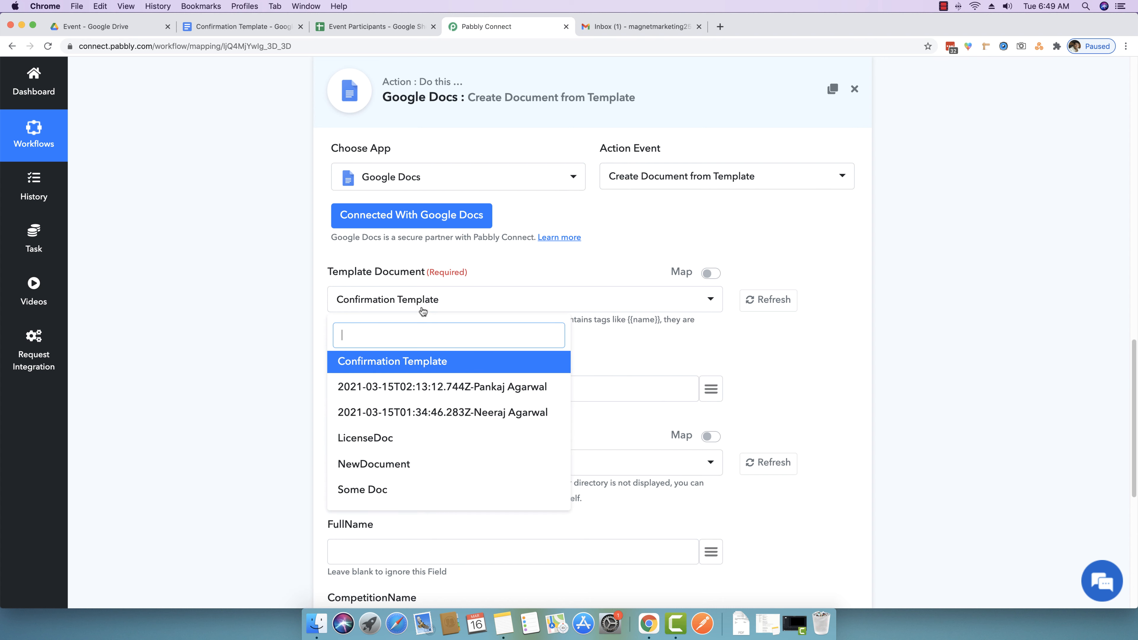
pyautogui.click(419, 298)
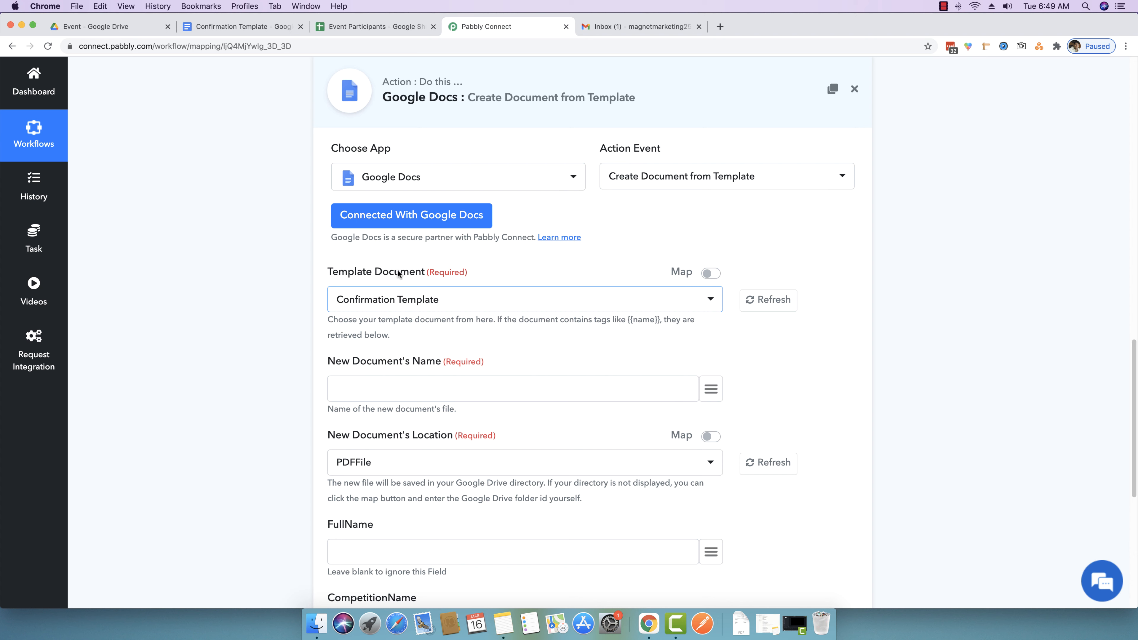
pyautogui.click(365, 307)
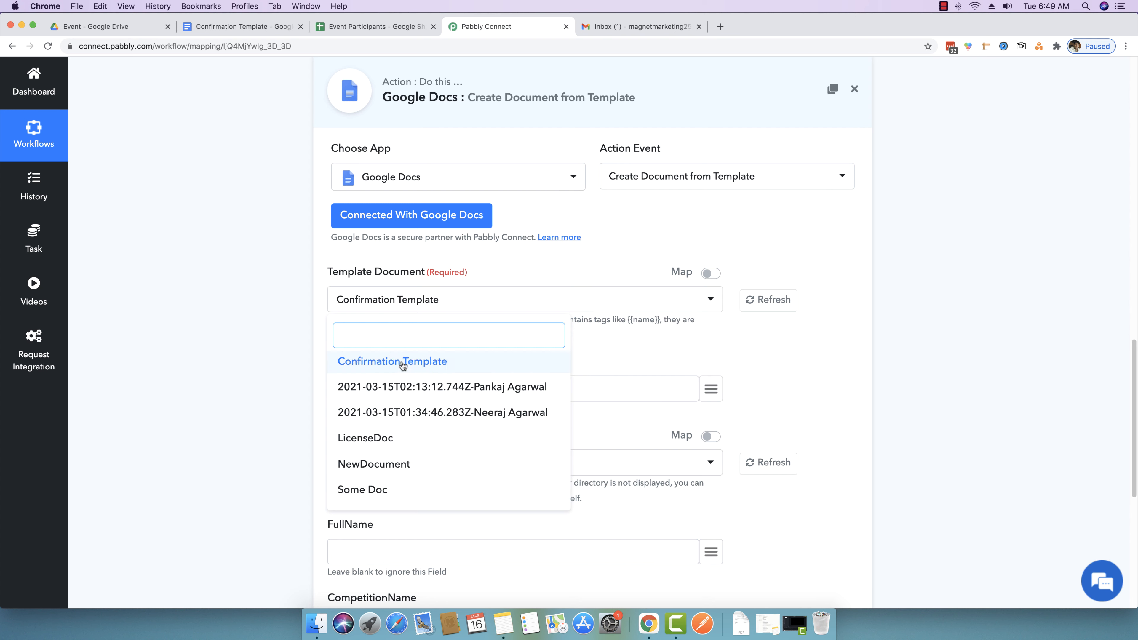
pyautogui.click(265, 369)
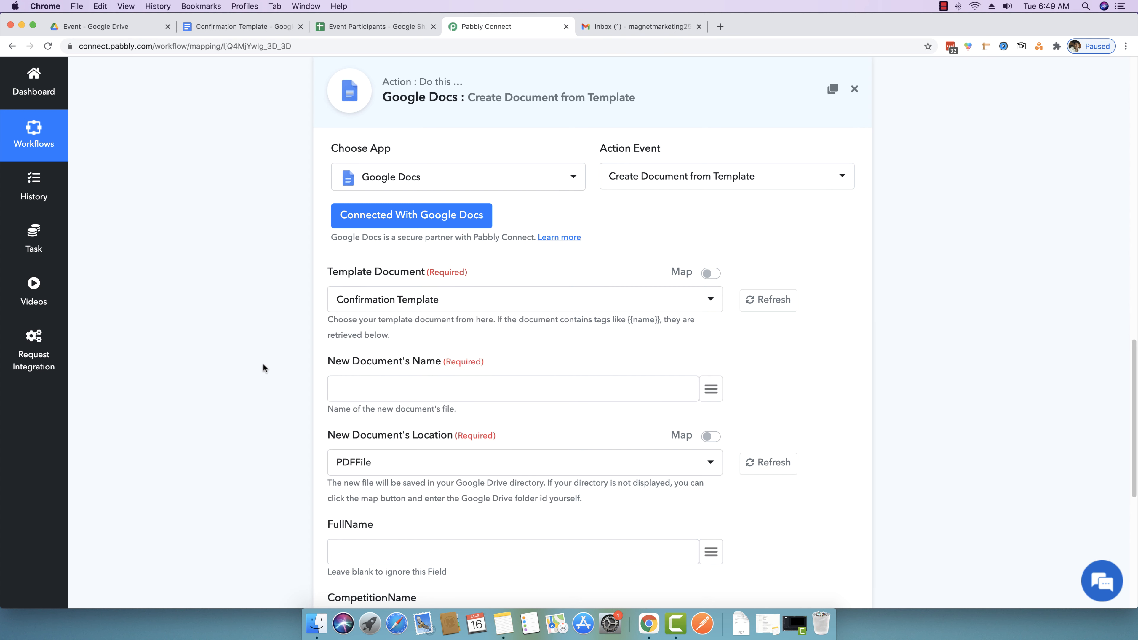
# Turn on mapping for Template Document and copy the Confirmation Template's document ID from its Google Docs URL.
pyautogui.click(710, 276)
pyautogui.click(711, 276)
pyautogui.click(710, 275)
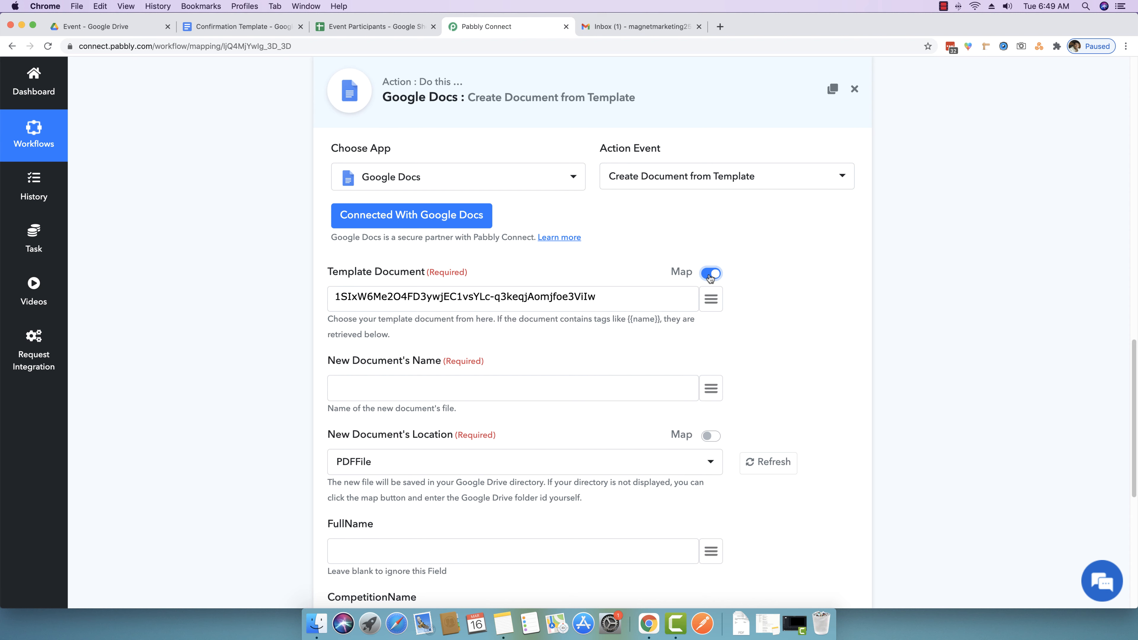
pyautogui.click(266, 28)
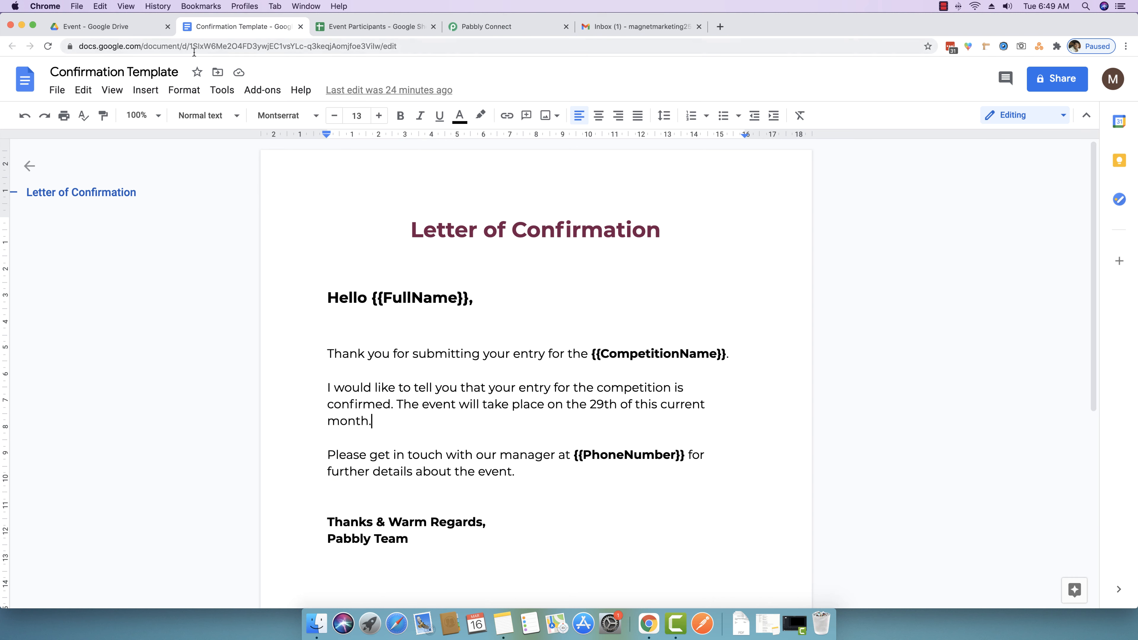
pyautogui.moveTo(189, 46); pyautogui.dragTo(381, 47)
pyautogui.rightClick(313, 46)
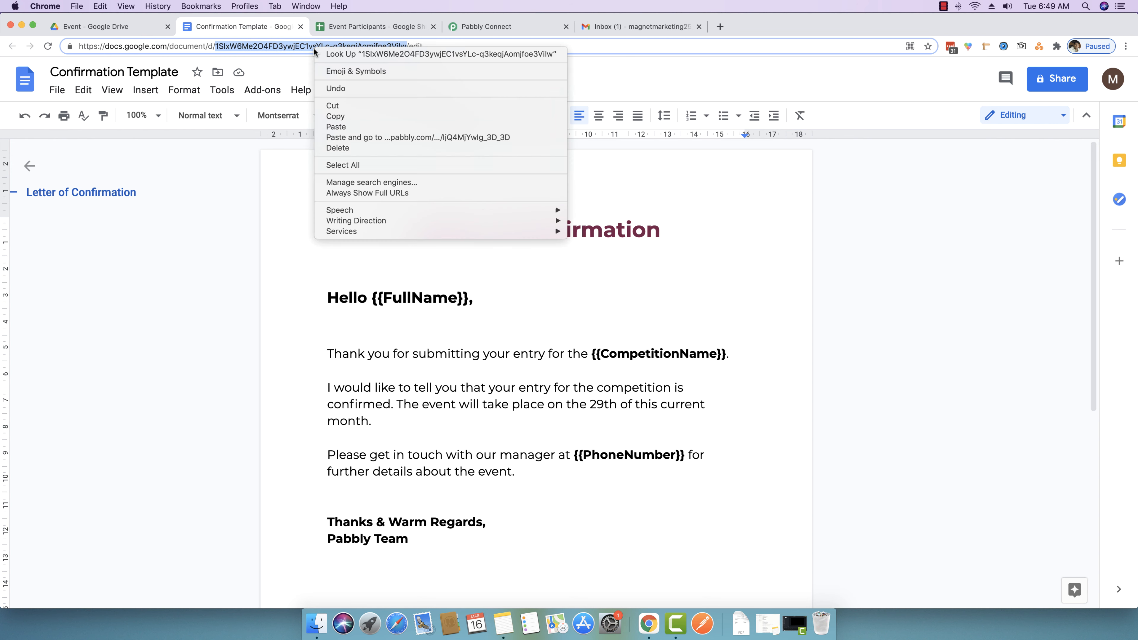
pyautogui.click(336, 115)
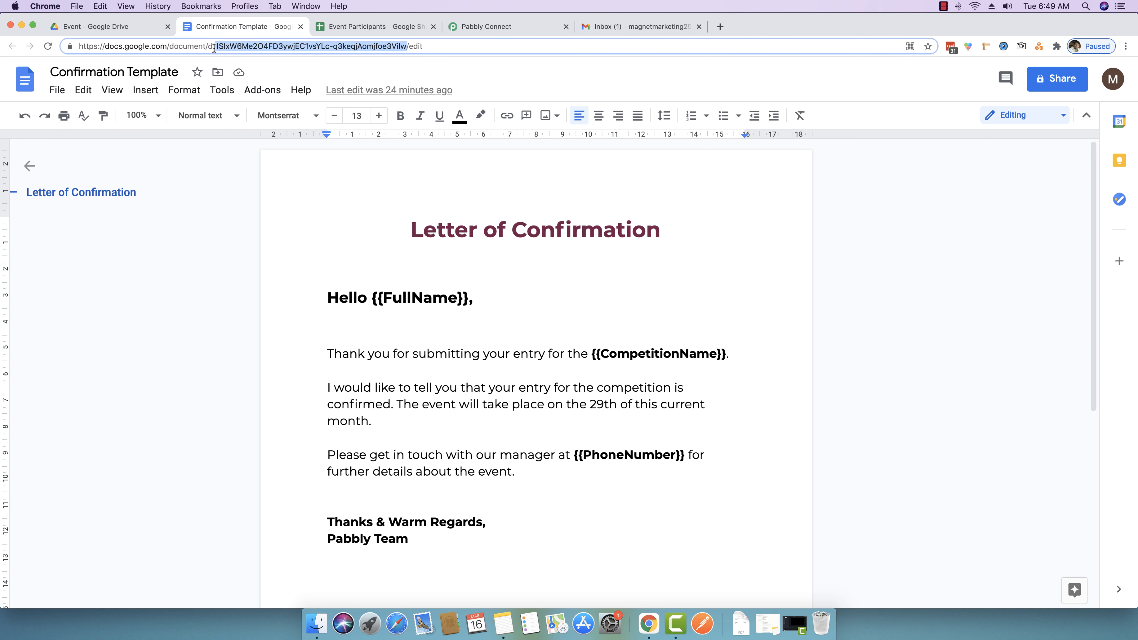
pyautogui.rightClick(303, 45)
pyautogui.click(331, 114)
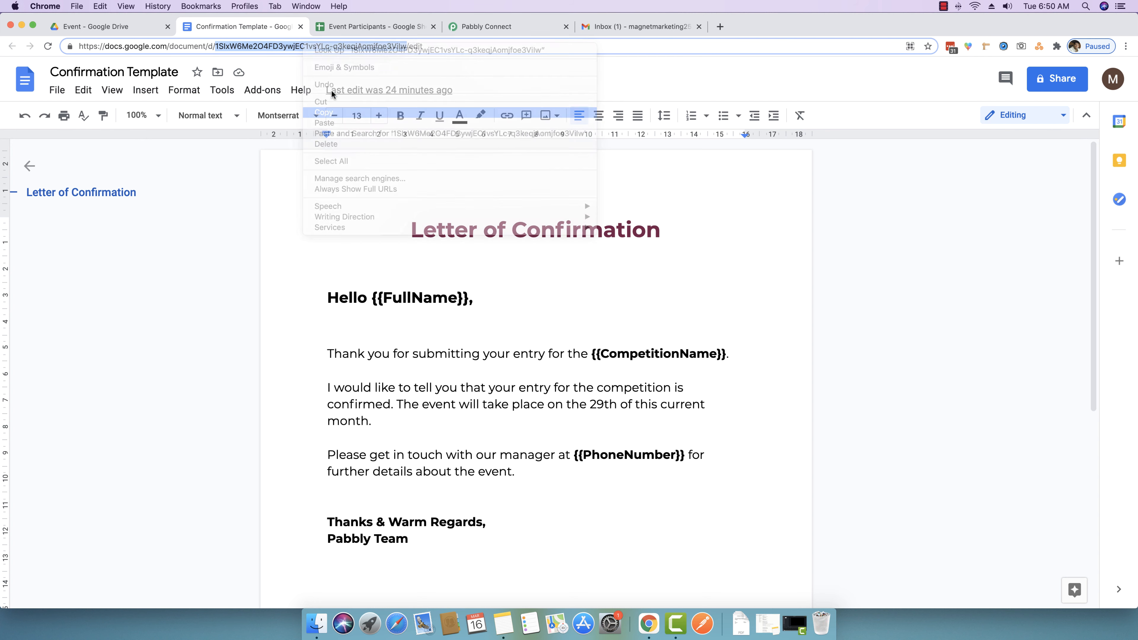
# Back in the Pabbly Connect workflow, turn off mapping for Template Document and choose Confirmation Template.
pyautogui.click(488, 26)
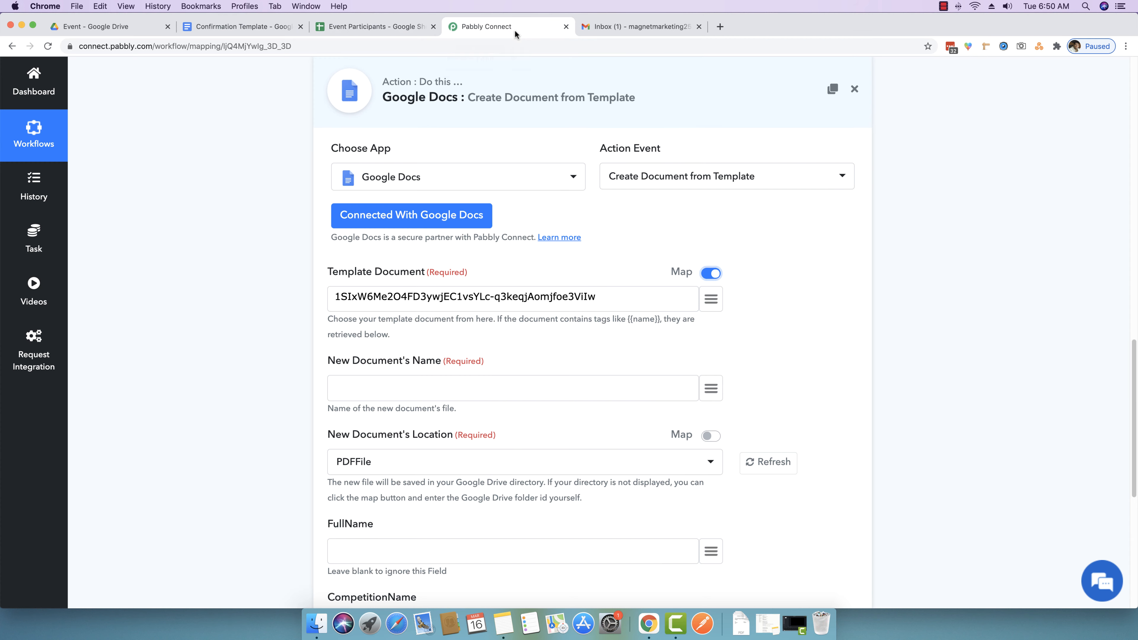
pyautogui.moveTo(594, 299); pyautogui.dragTo(331, 299)
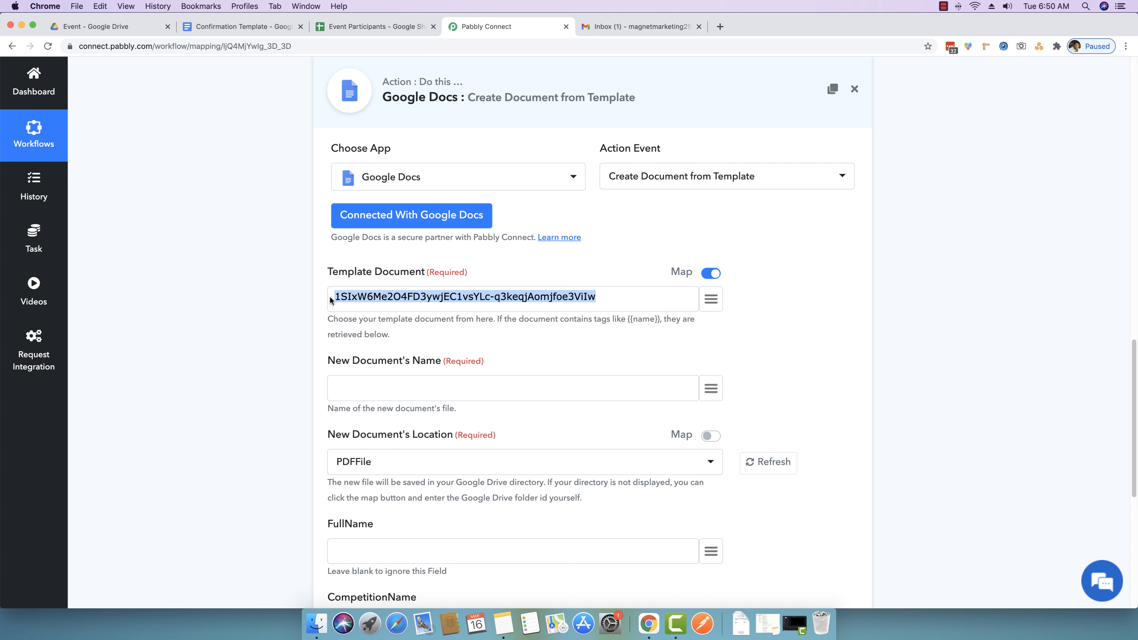
pyautogui.click(711, 273)
pyautogui.click(419, 300)
pyautogui.click(407, 361)
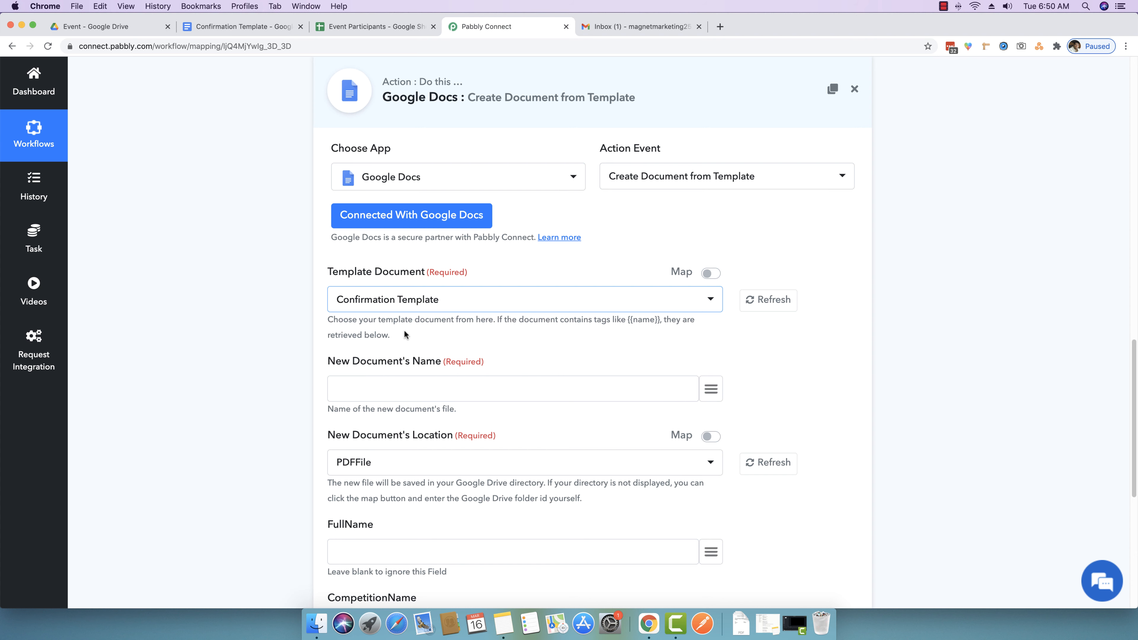
# Review the data available for New Document's Name, examining the participant name in the trigger's webhook response.
pyautogui.scroll(-2, 275, 359)
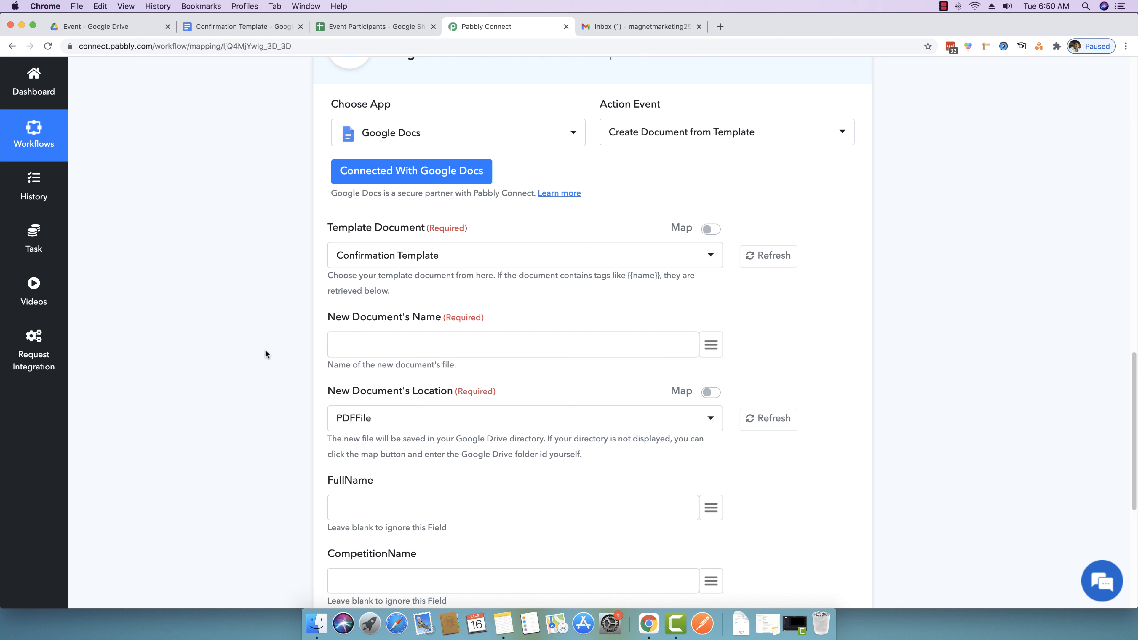
pyautogui.click(712, 345)
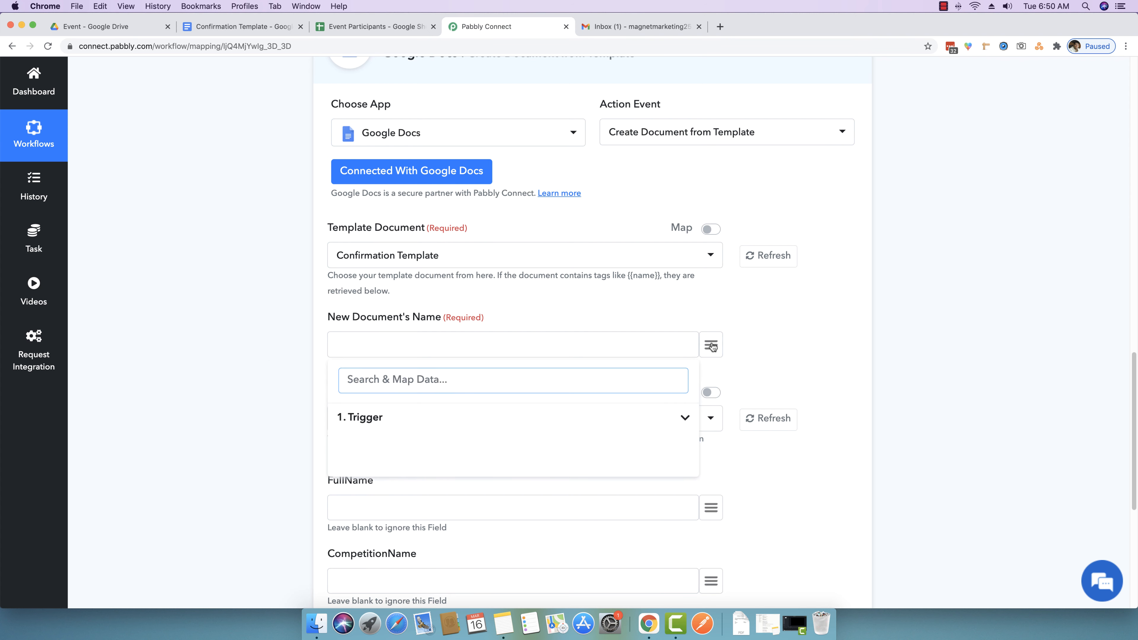
pyautogui.click(711, 345)
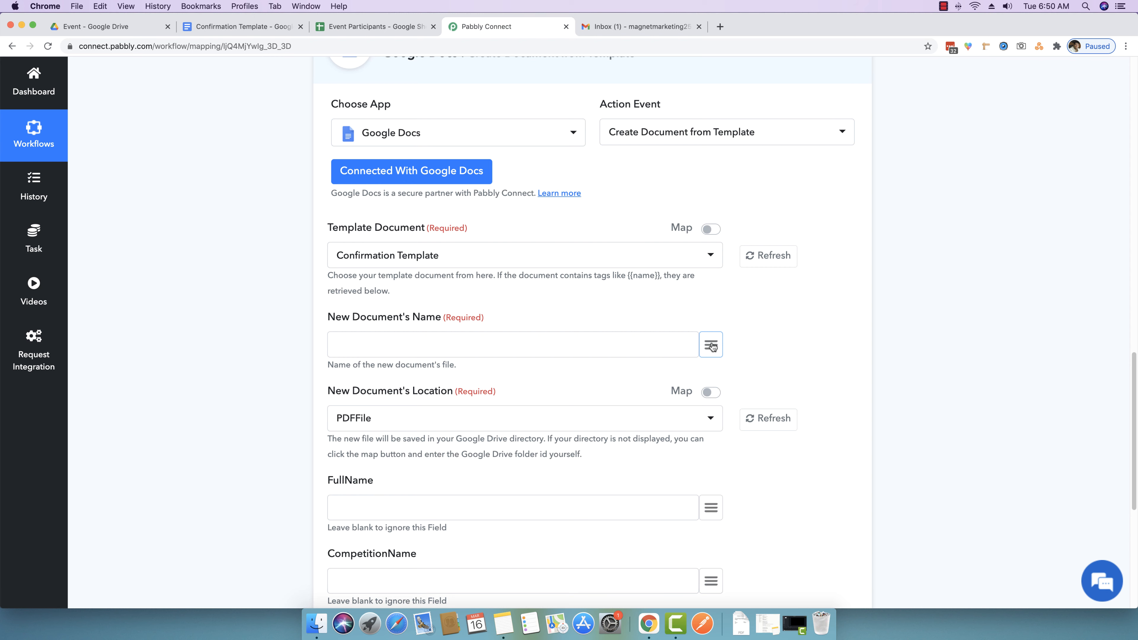
pyautogui.scroll(5, 712, 343)
pyautogui.scroll(3, 712, 343)
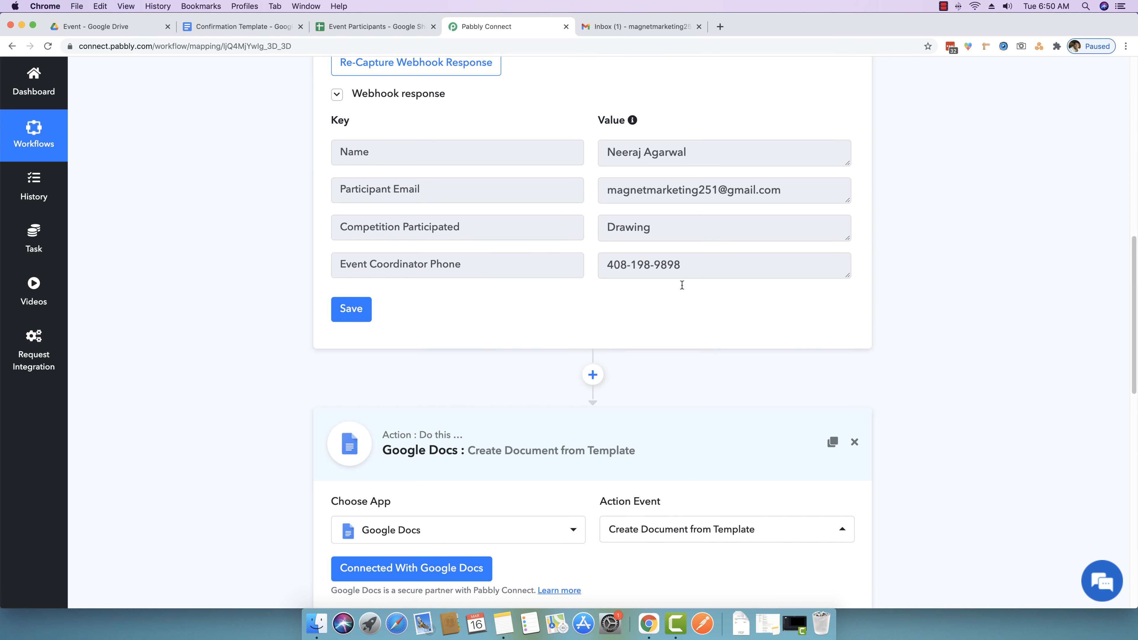
pyautogui.moveTo(707, 162); pyautogui.dragTo(594, 160)
pyautogui.click(276, 327)
pyautogui.scroll(-5, 258, 356)
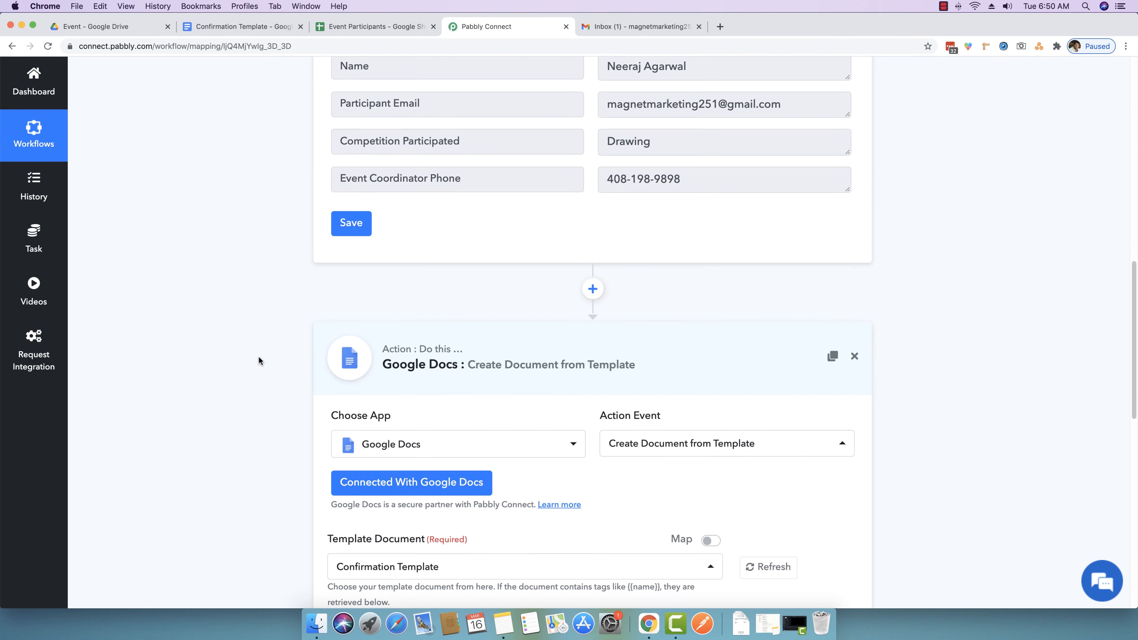
pyautogui.scroll(-3, 253, 362)
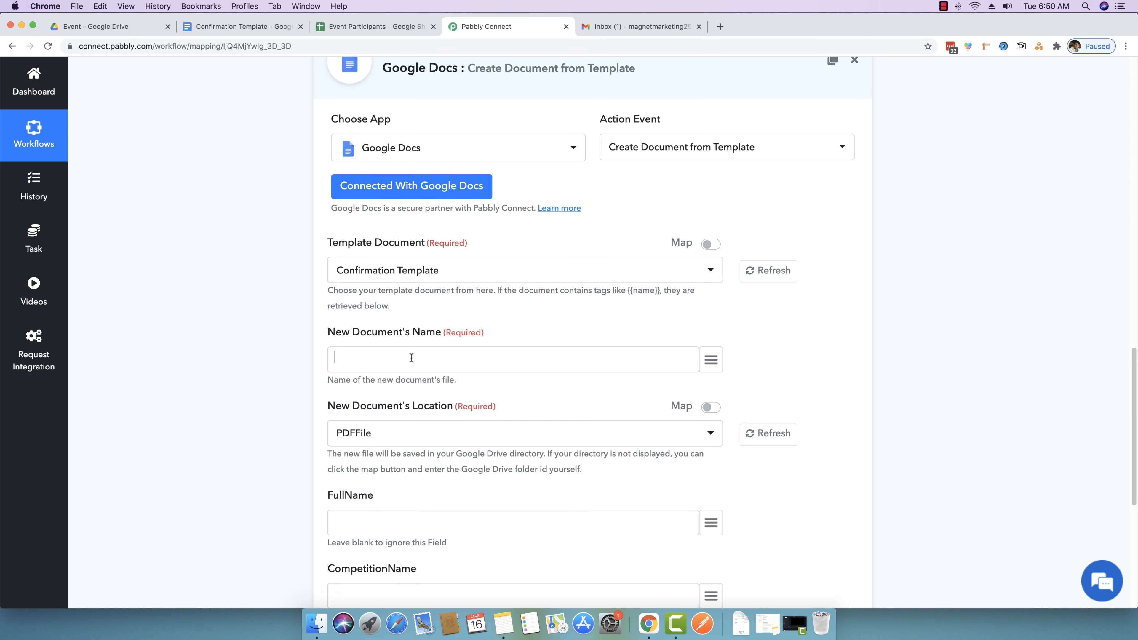
# Set New Document's Name to the trigger's Name and Competition Participated fields, separated by a hyphen.
pyautogui.click(711, 361)
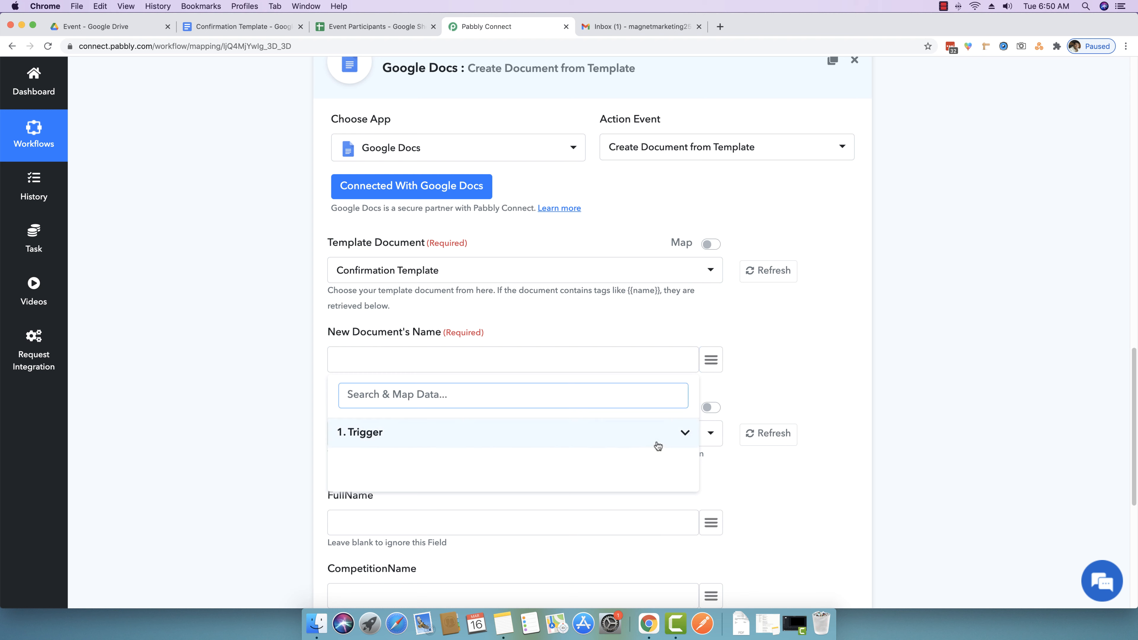
pyautogui.click(685, 433)
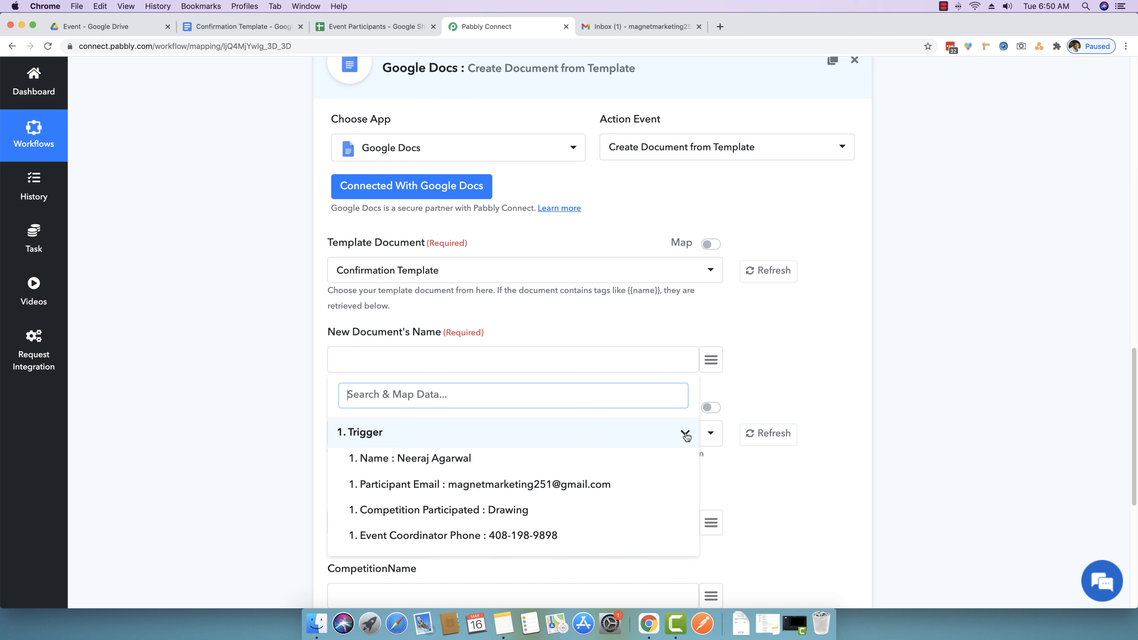
pyautogui.click(394, 462)
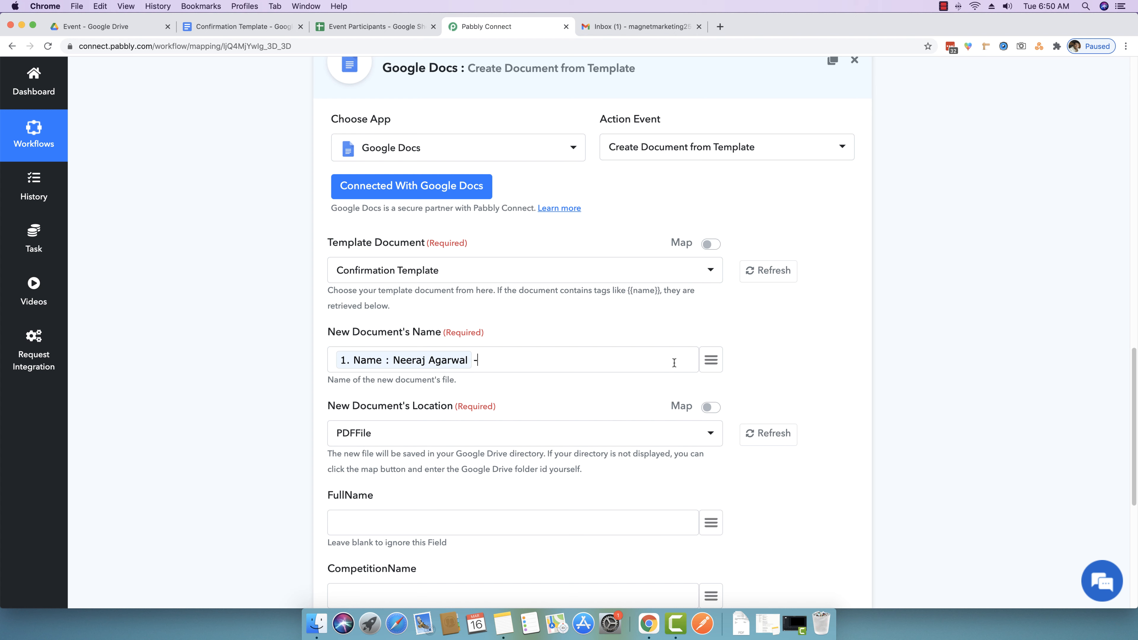
pyautogui.click(711, 360)
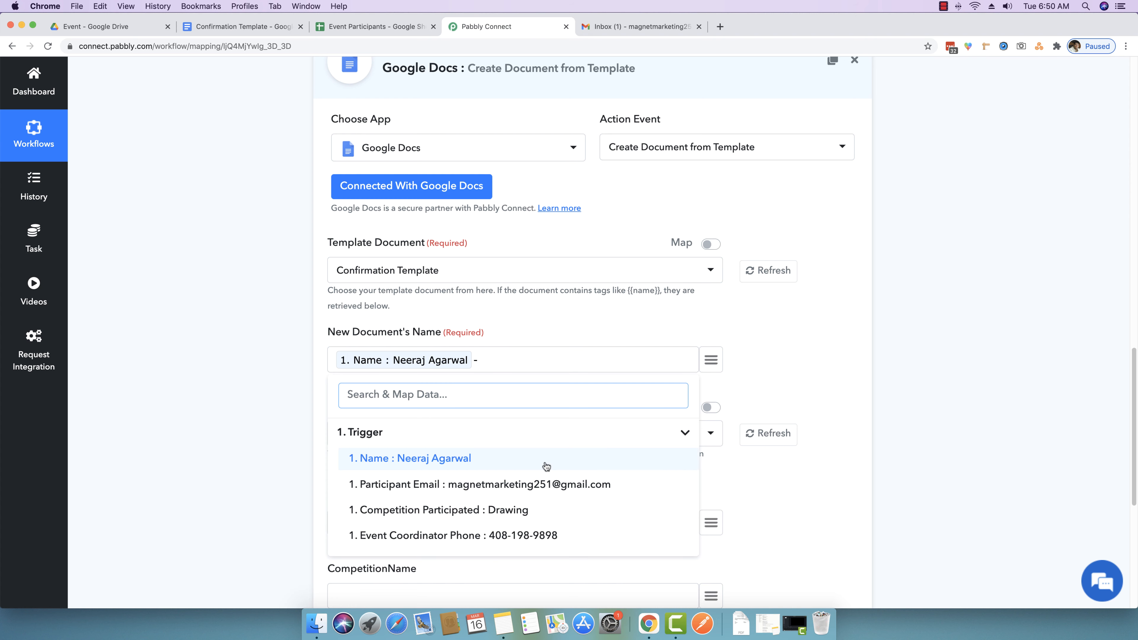
pyautogui.click(463, 511)
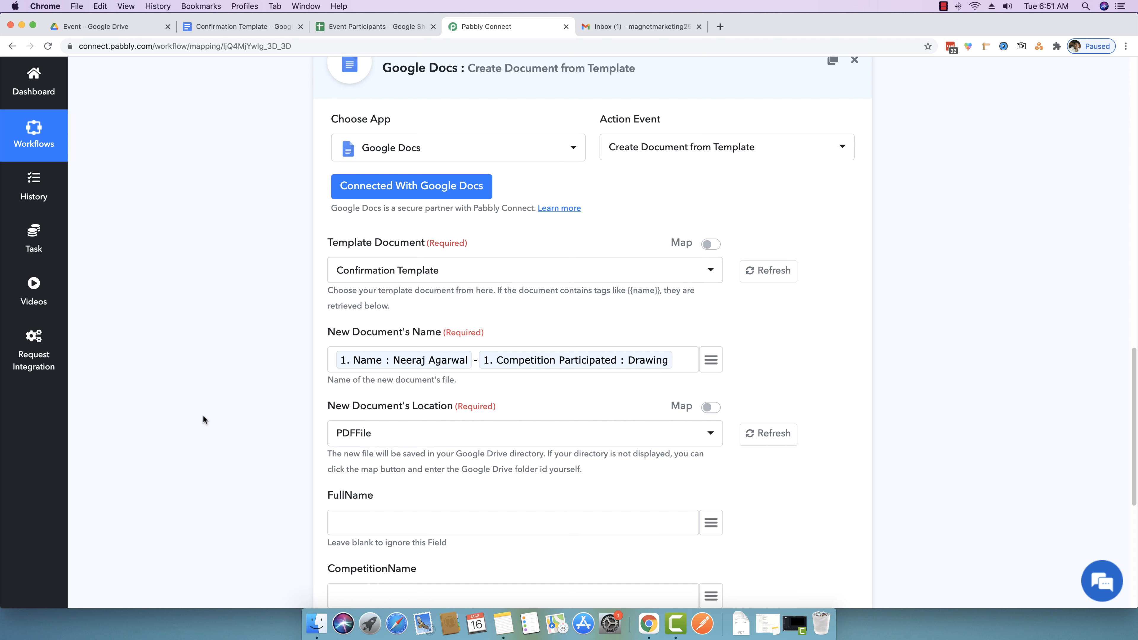
# Set New Document's Location to the DocFile folder, checking it against the folders inside Event in Google Drive.
pyautogui.scroll(-3, 203, 414)
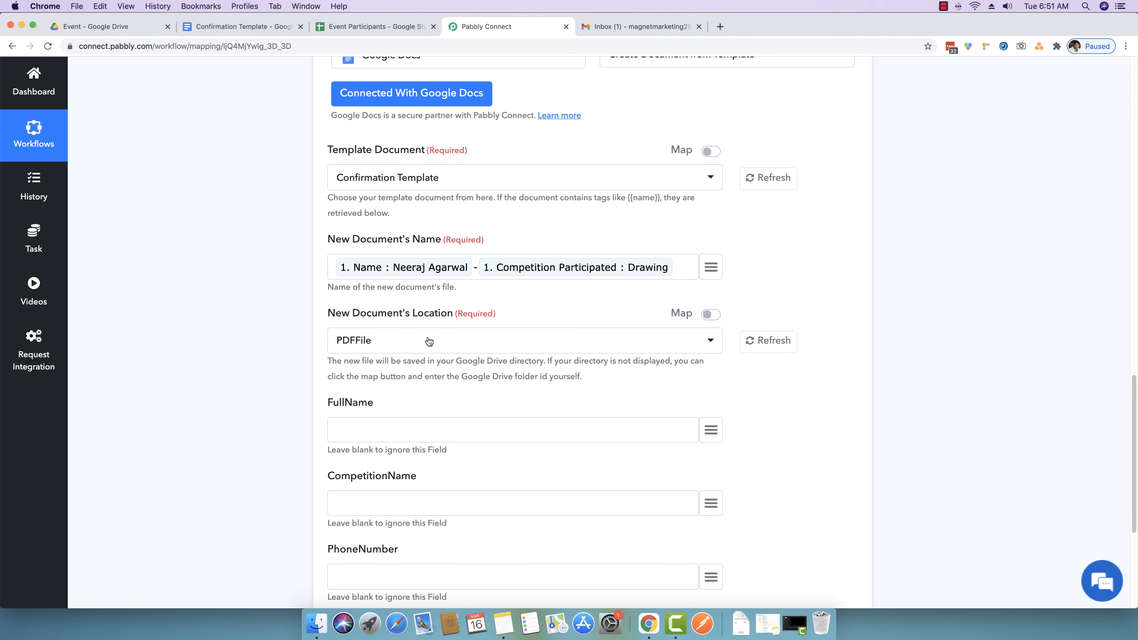
pyautogui.click(169, 32)
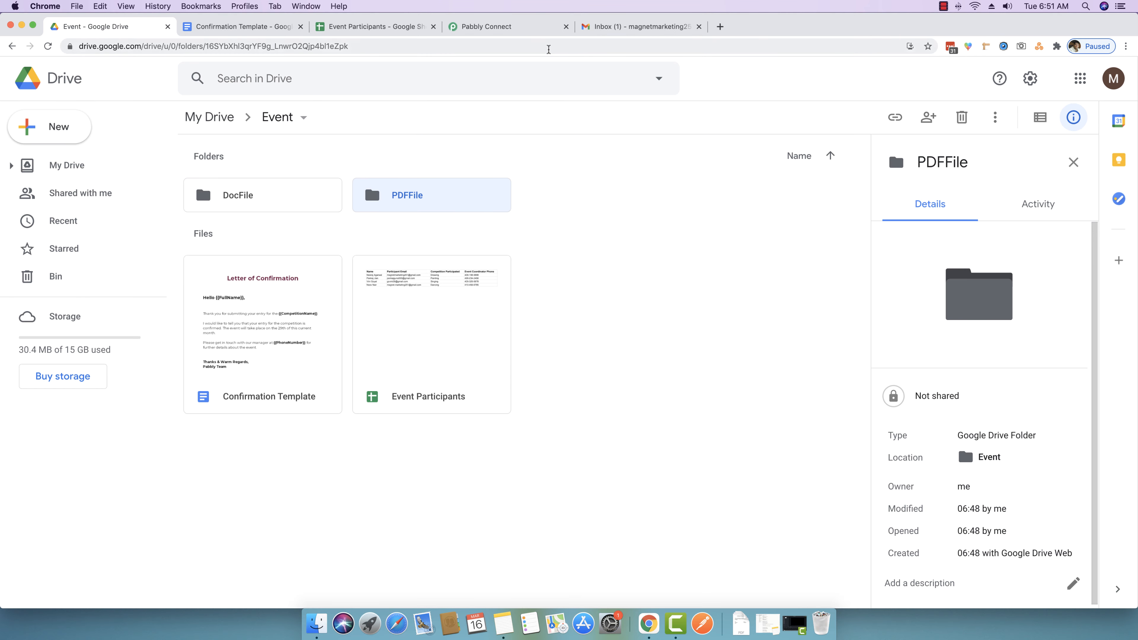
pyautogui.click(515, 31)
pyautogui.click(398, 343)
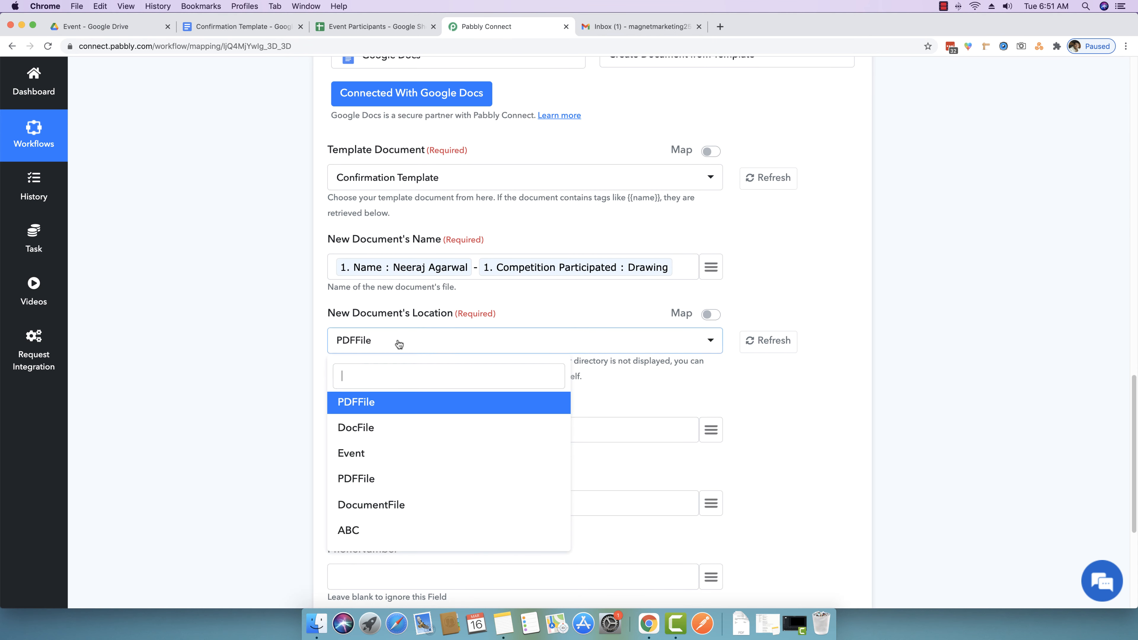
pyautogui.click(358, 428)
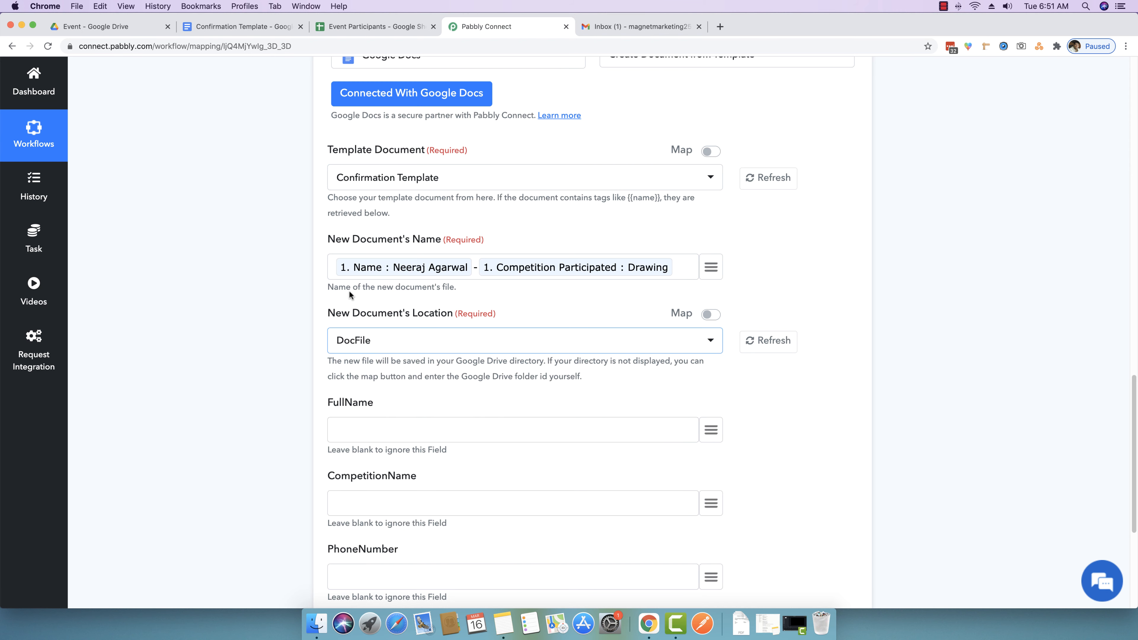
pyautogui.click(125, 27)
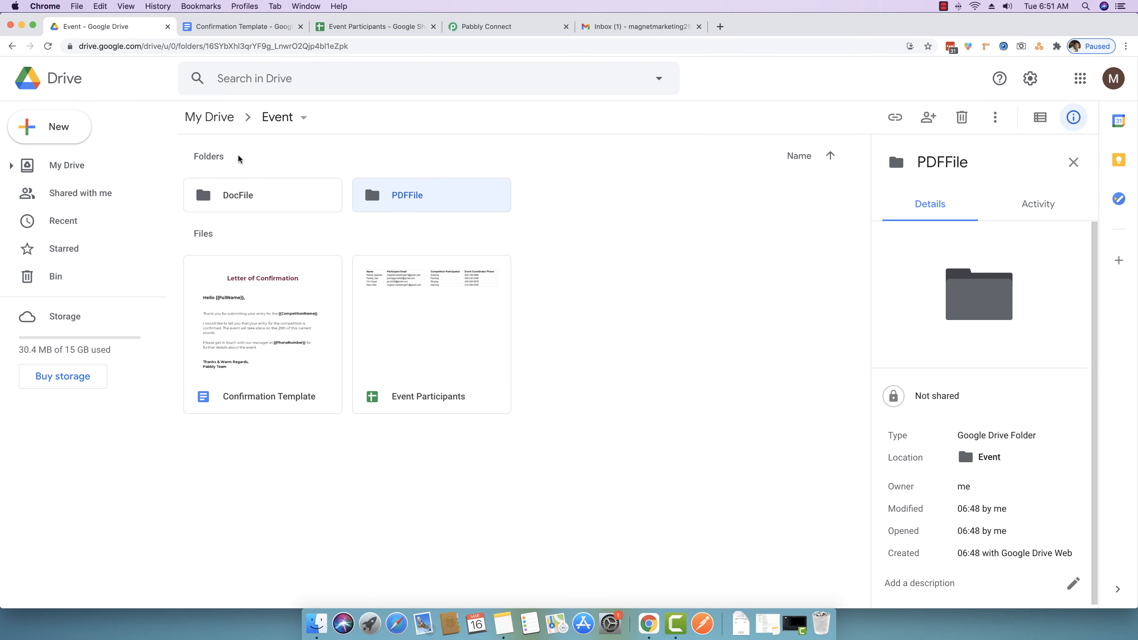
pyautogui.click(489, 27)
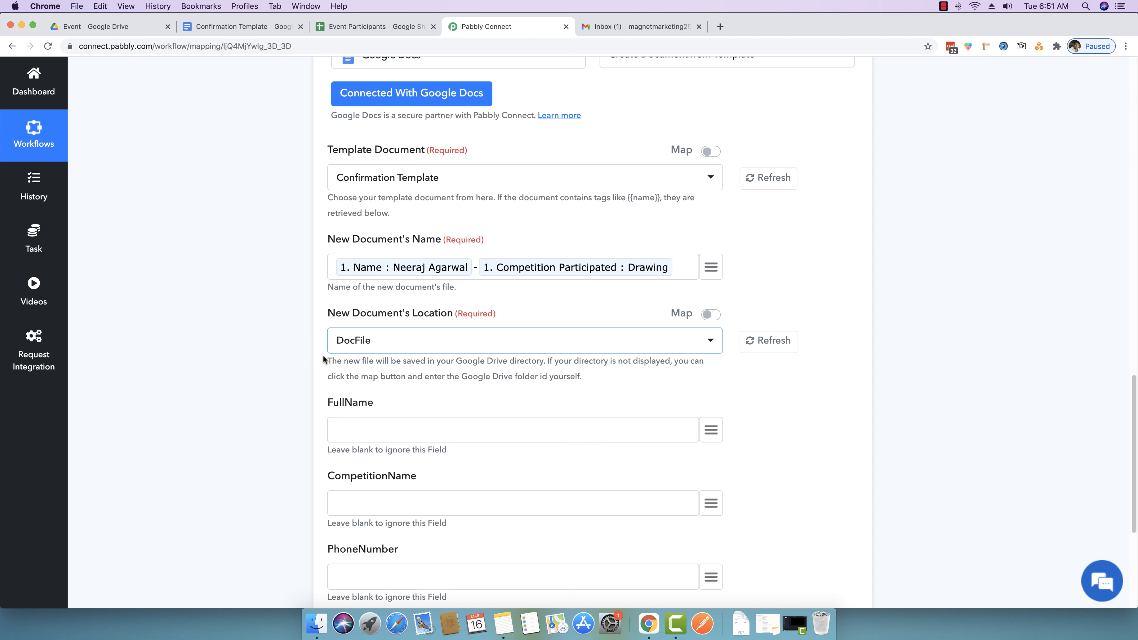
# Open the DocFile folder in Google Drive, copy its folder ID from the URL, and return to Pabbly Connect.
pyautogui.click(137, 29)
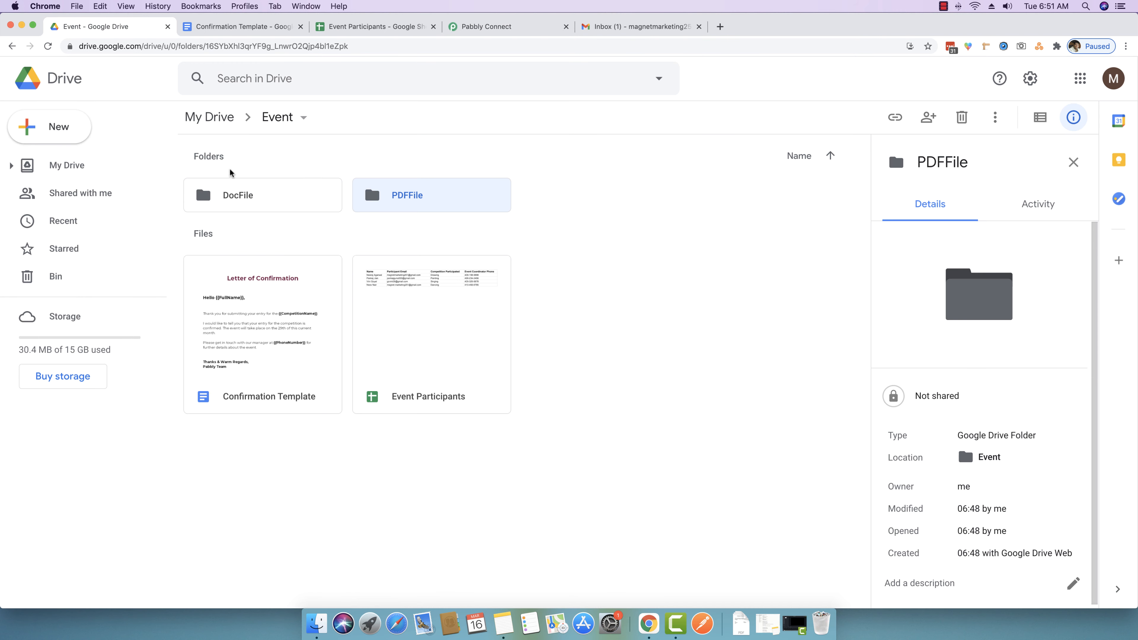
pyautogui.doubleClick(264, 198)
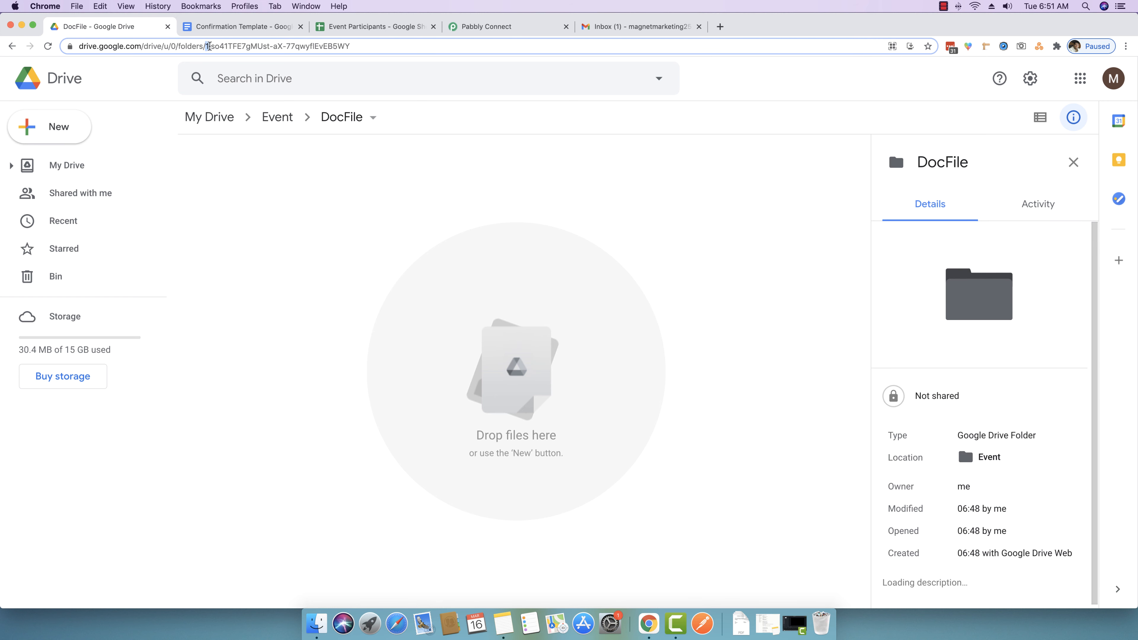
pyautogui.moveTo(208, 46); pyautogui.dragTo(350, 47)
pyautogui.rightClick(316, 46)
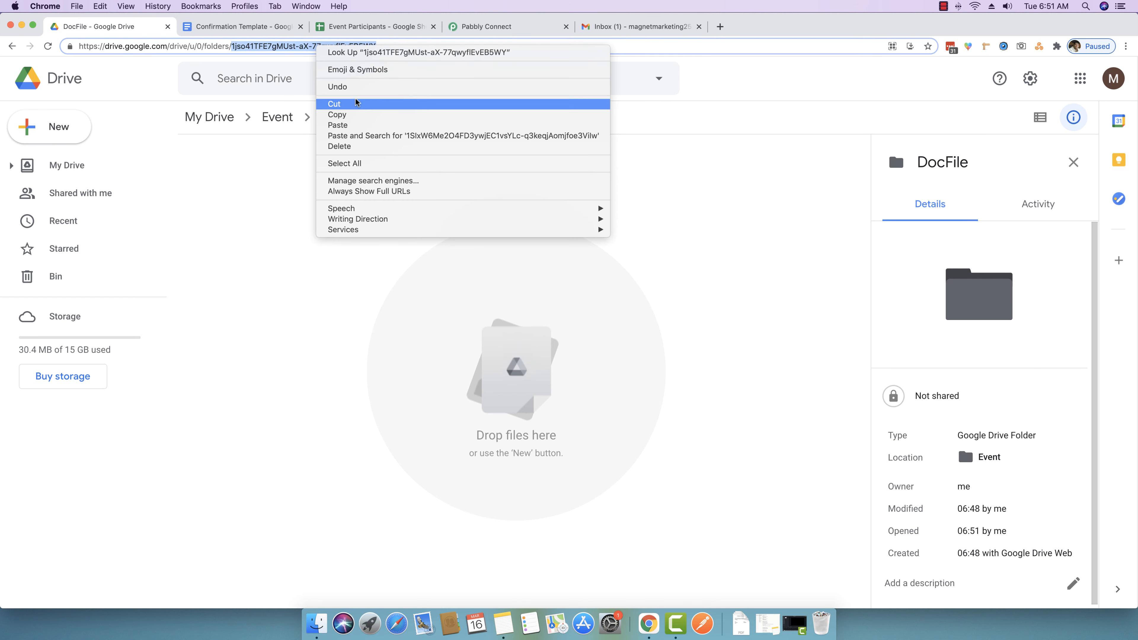
pyautogui.click(353, 115)
pyautogui.click(498, 27)
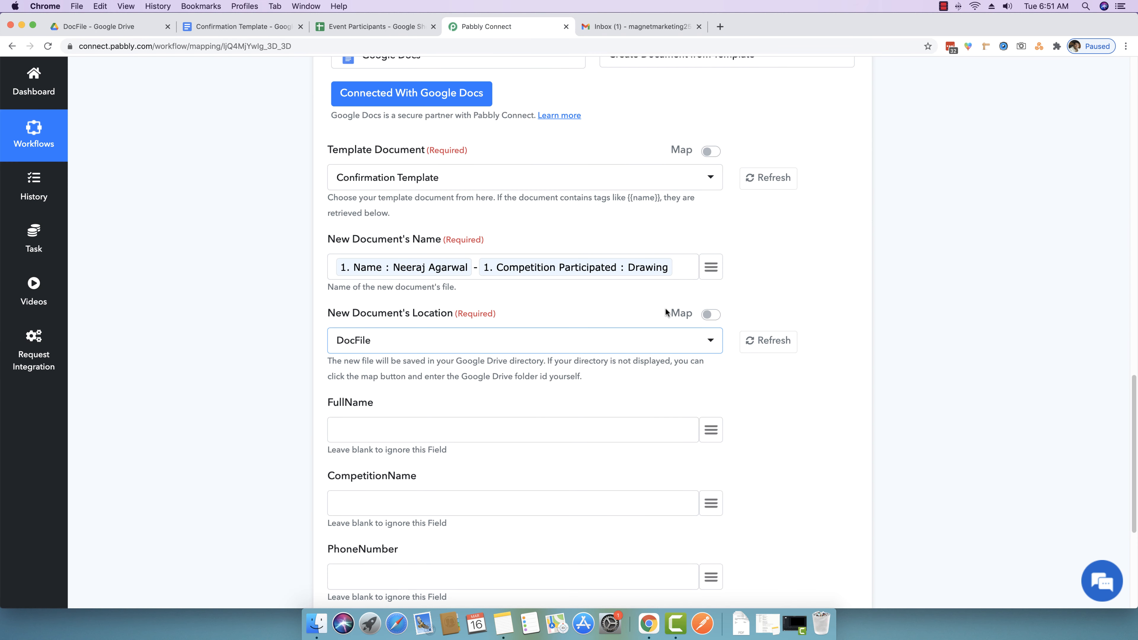
# Turn on mapping for New Document's Location with the DocFile folder ID and highlight that ID.
pyautogui.click(711, 314)
pyautogui.press('cmd+v')
pyautogui.moveTo(614, 339); pyautogui.dragTo(311, 336)
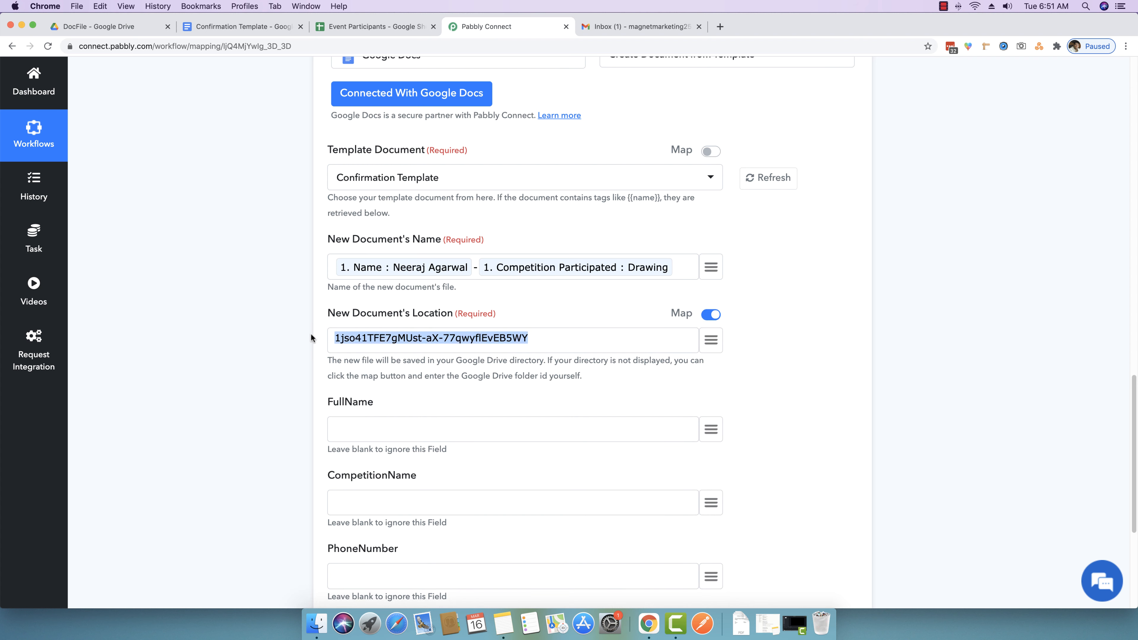
# Turn off mapping for New Document's Location so that the DocFile folder selection is used.
pyautogui.click(711, 314)
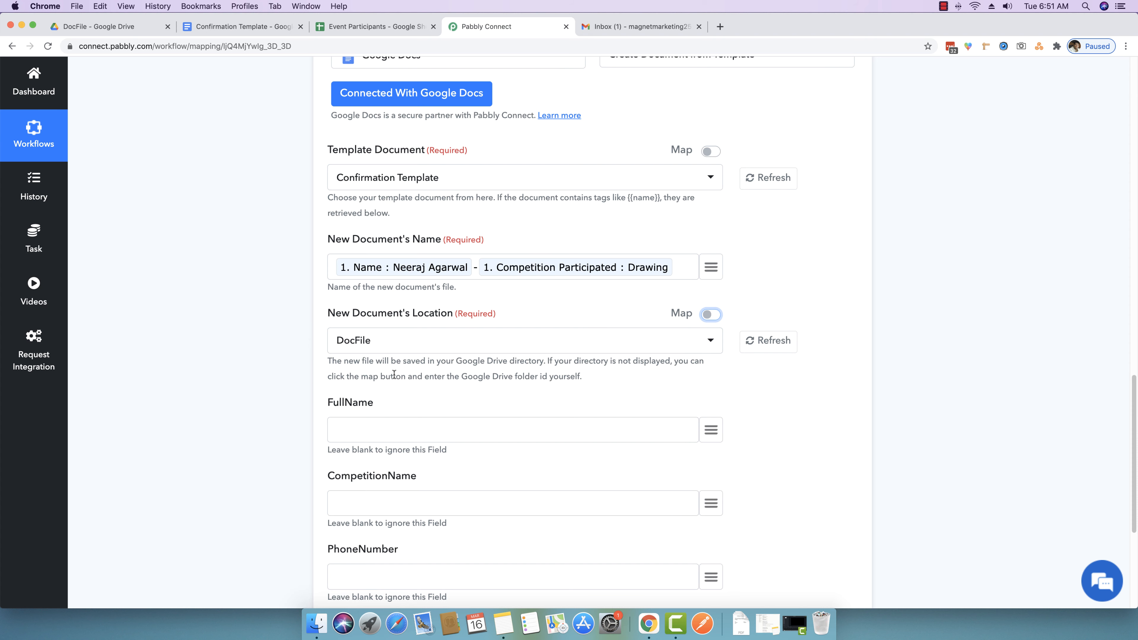
pyautogui.scroll(-3, 394, 375)
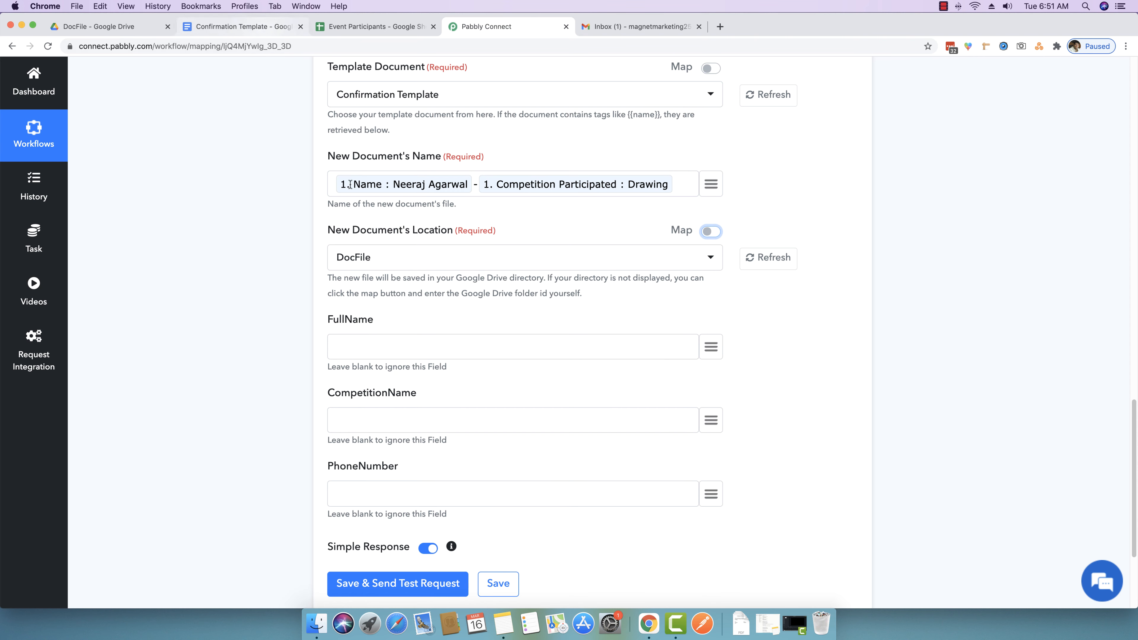
# Examine the double-brace placeholders FullName, CompetitionName and PhoneNumber in the Confirmation Template document in Google Docs.
pyautogui.click(246, 27)
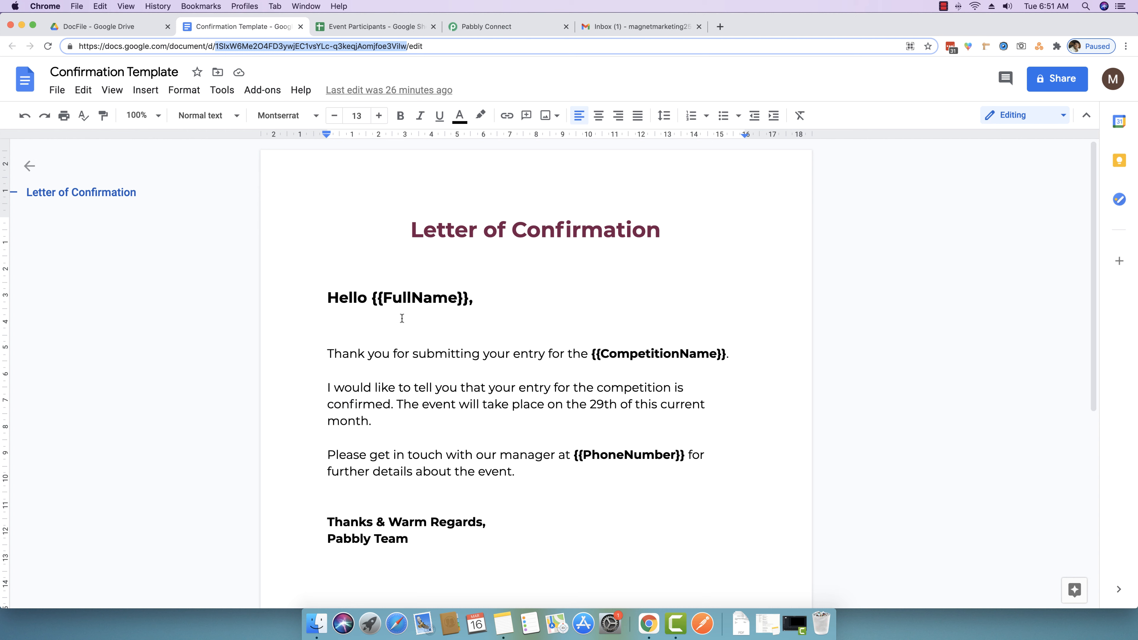
pyautogui.moveTo(382, 300); pyautogui.dragTo(371, 299)
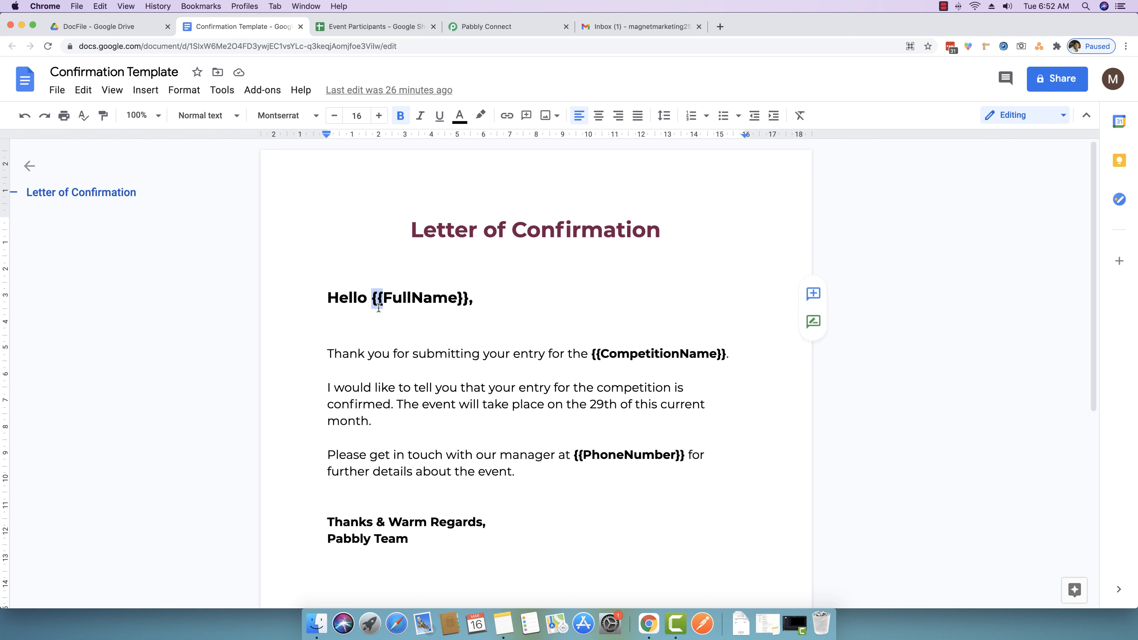
pyautogui.click(395, 304)
pyautogui.tripleClick(395, 302)
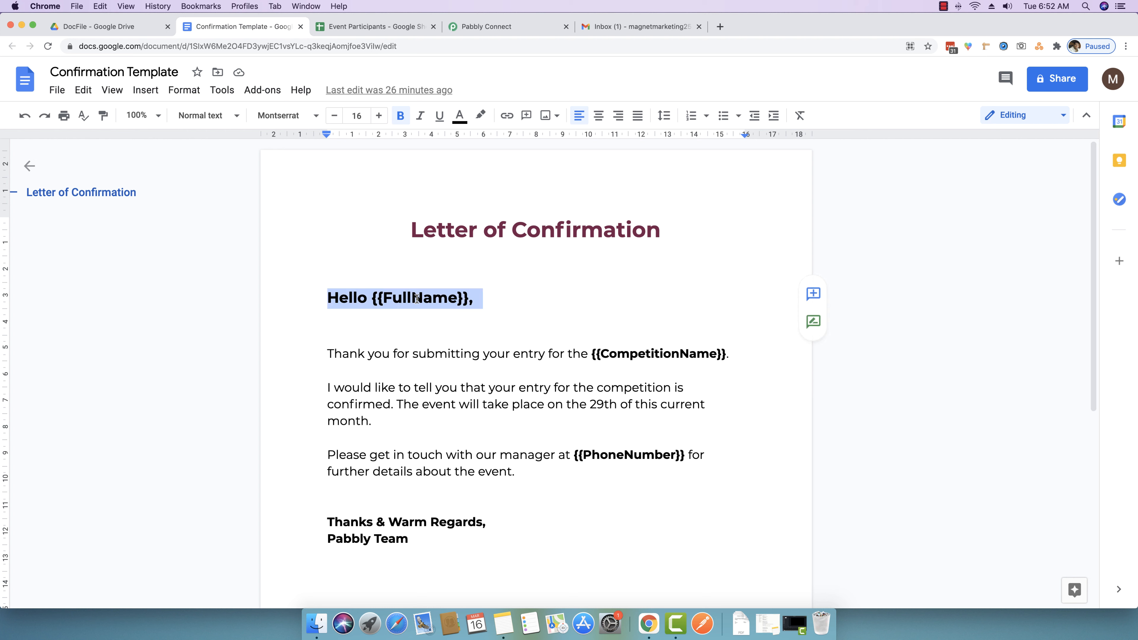
pyautogui.click(412, 303)
pyautogui.doubleClick(457, 302)
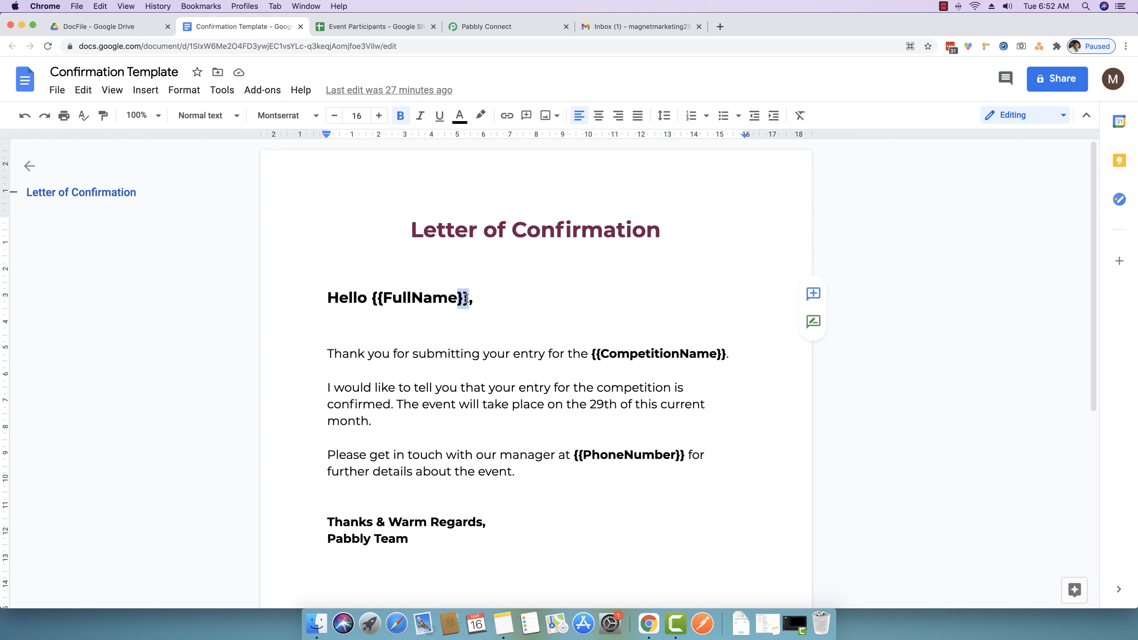
pyautogui.press('Right')
pyautogui.doubleClick(415, 303)
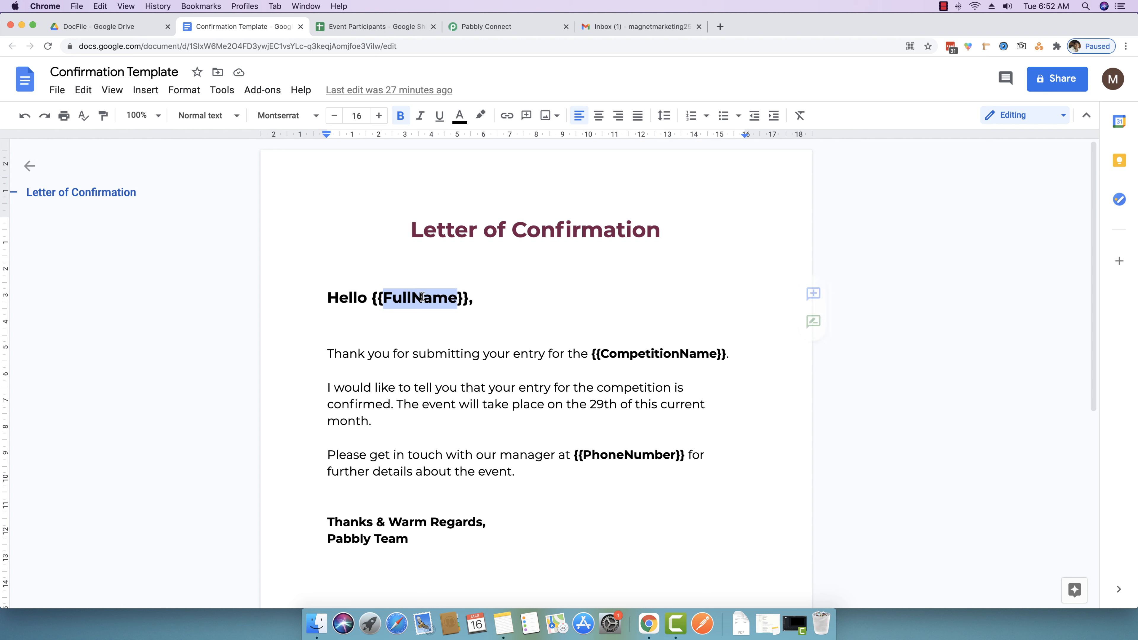
pyautogui.doubleClick(622, 353)
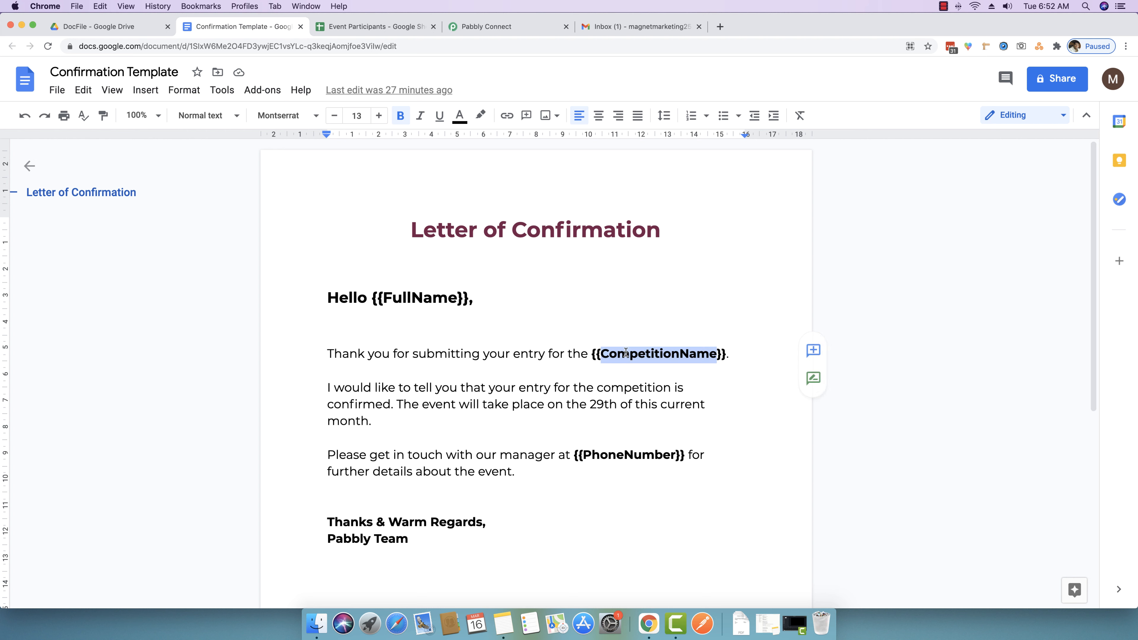
pyautogui.click(635, 456)
pyautogui.doubleClick(637, 455)
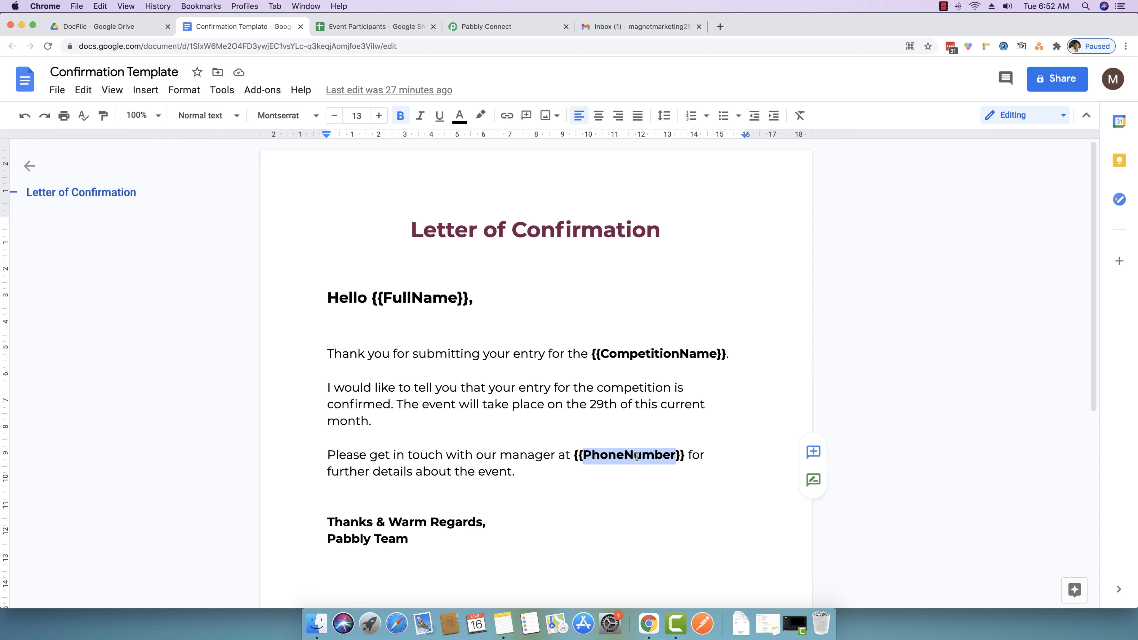
# Compare the FullName field in Pabbly Connect with the {{FullName}} placeholder in the Confirmation Template document.
pyautogui.click(511, 26)
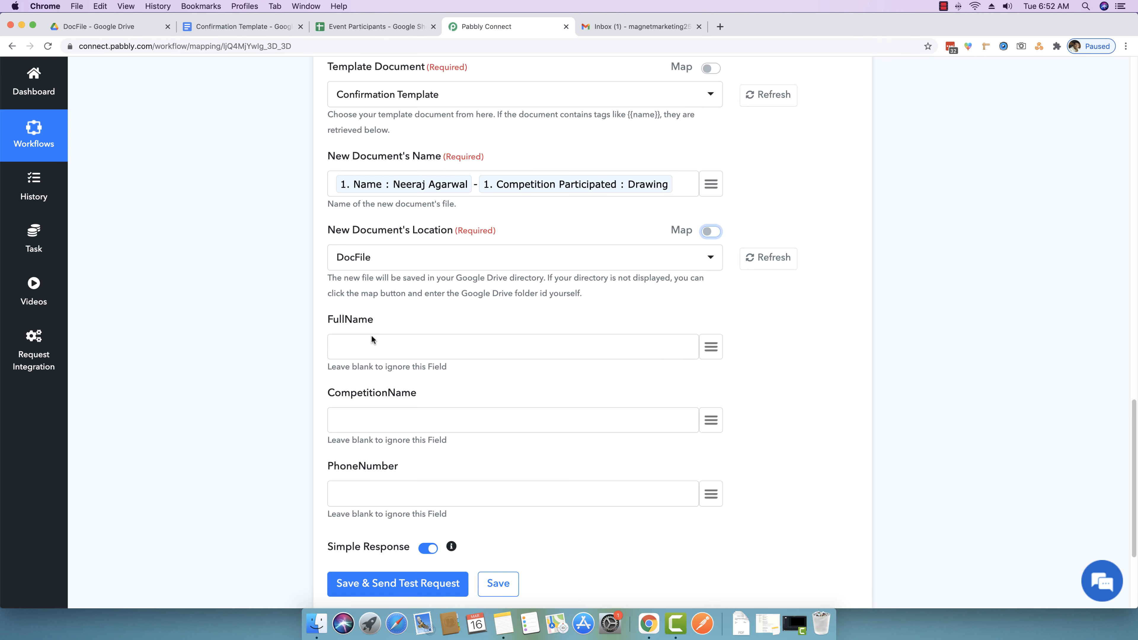
pyautogui.moveTo(384, 320); pyautogui.dragTo(332, 321)
pyautogui.click(330, 321)
pyautogui.click(279, 27)
pyautogui.click(430, 298)
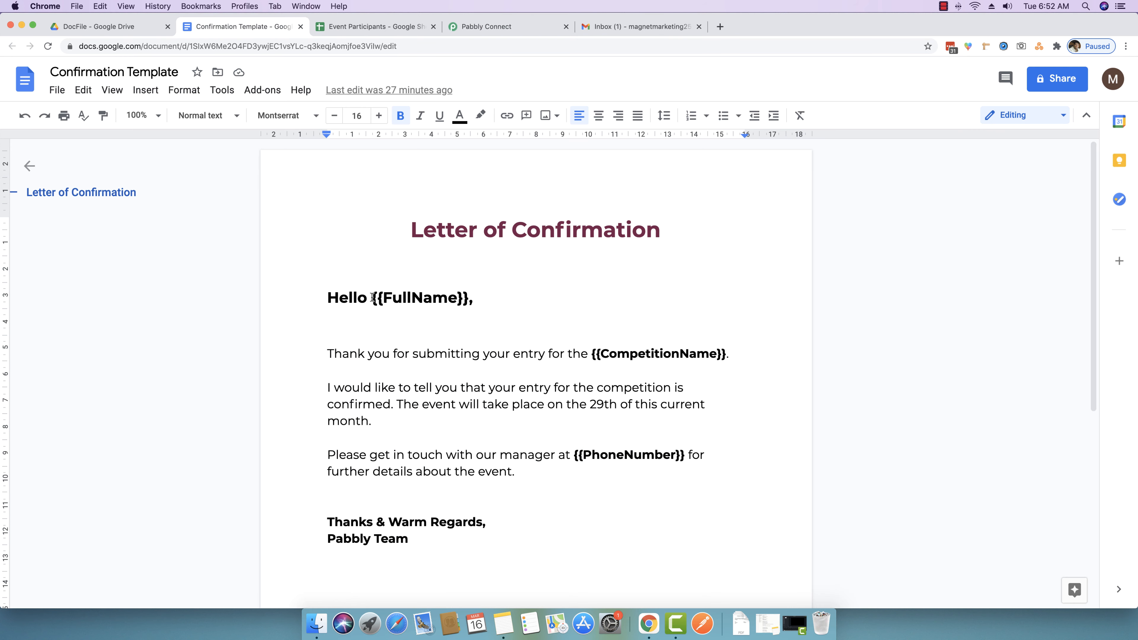
pyautogui.moveTo(371, 298); pyautogui.dragTo(468, 299)
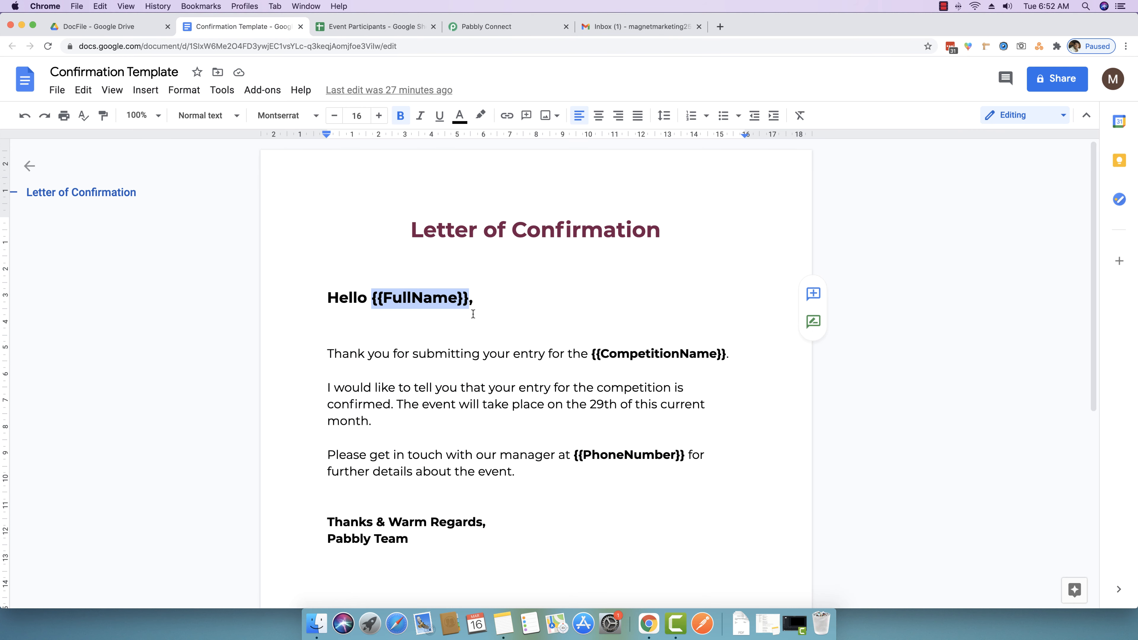
pyautogui.click(482, 299)
# Back in Pabbly Connect, map the FullName field to the trigger's Name value.
pyautogui.click(517, 27)
pyautogui.scroll(-3, 554, 243)
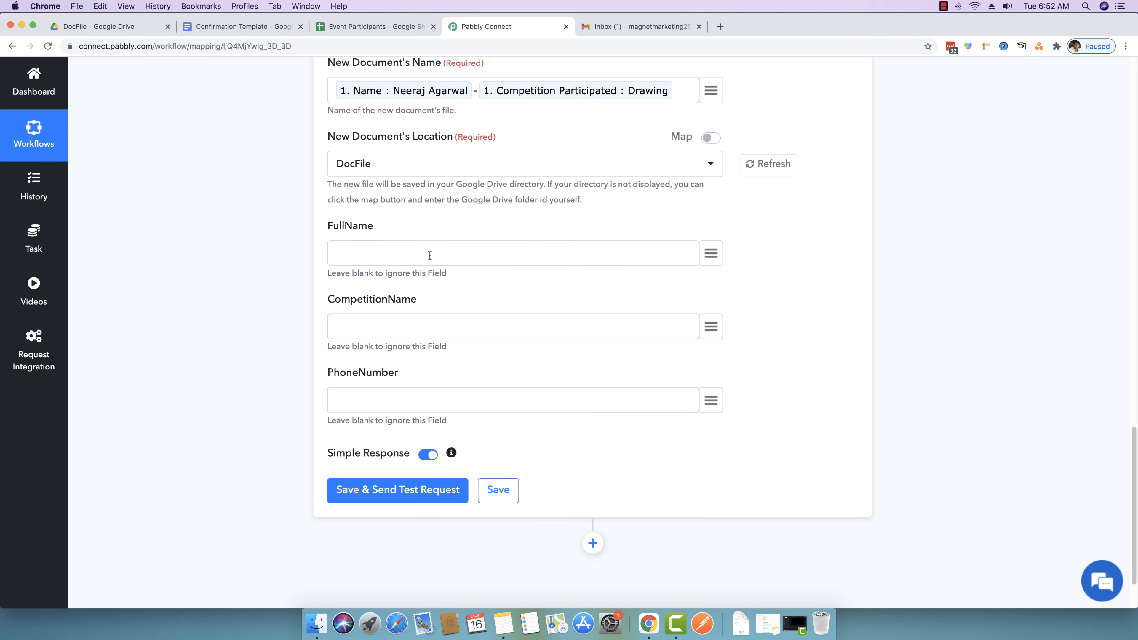
pyautogui.click(430, 253)
pyautogui.click(716, 257)
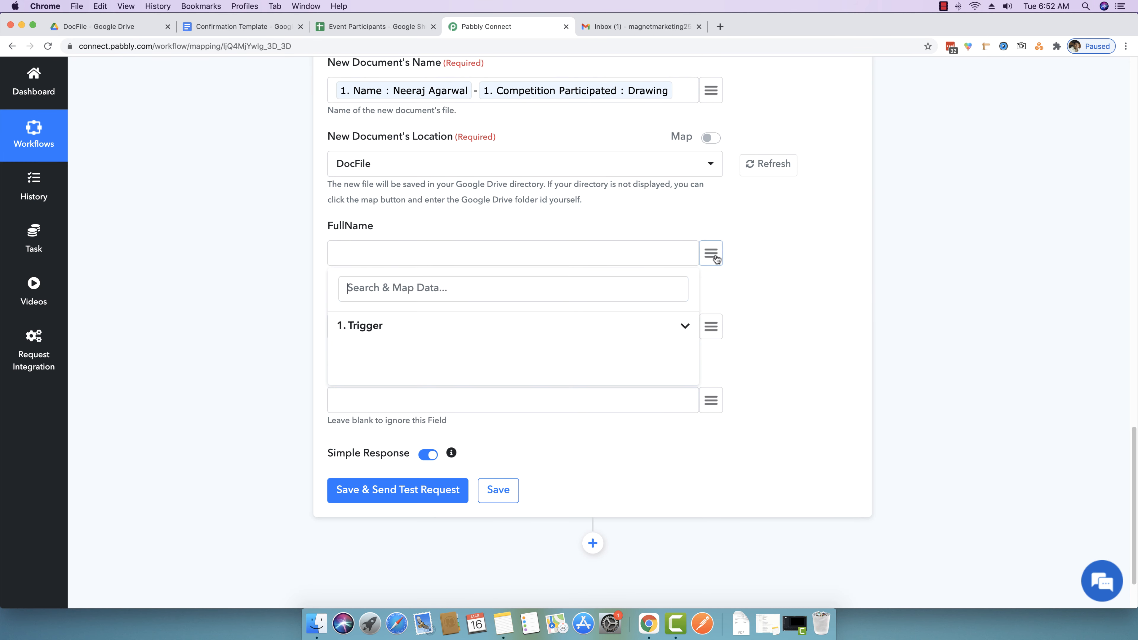
pyautogui.click(682, 330)
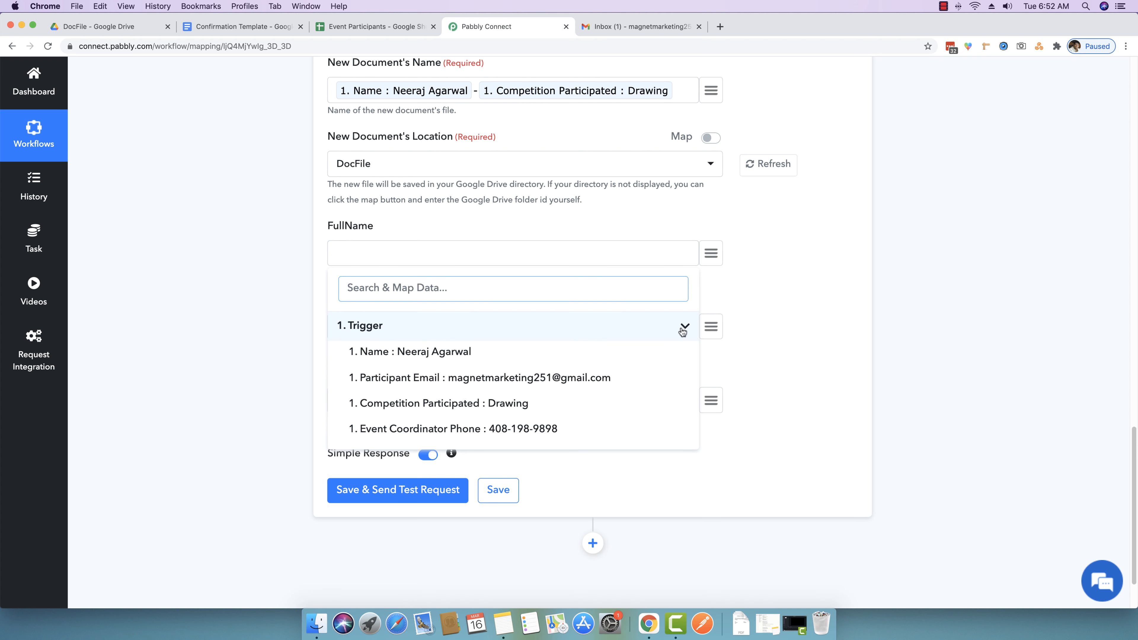
pyautogui.click(415, 352)
pyautogui.click(435, 324)
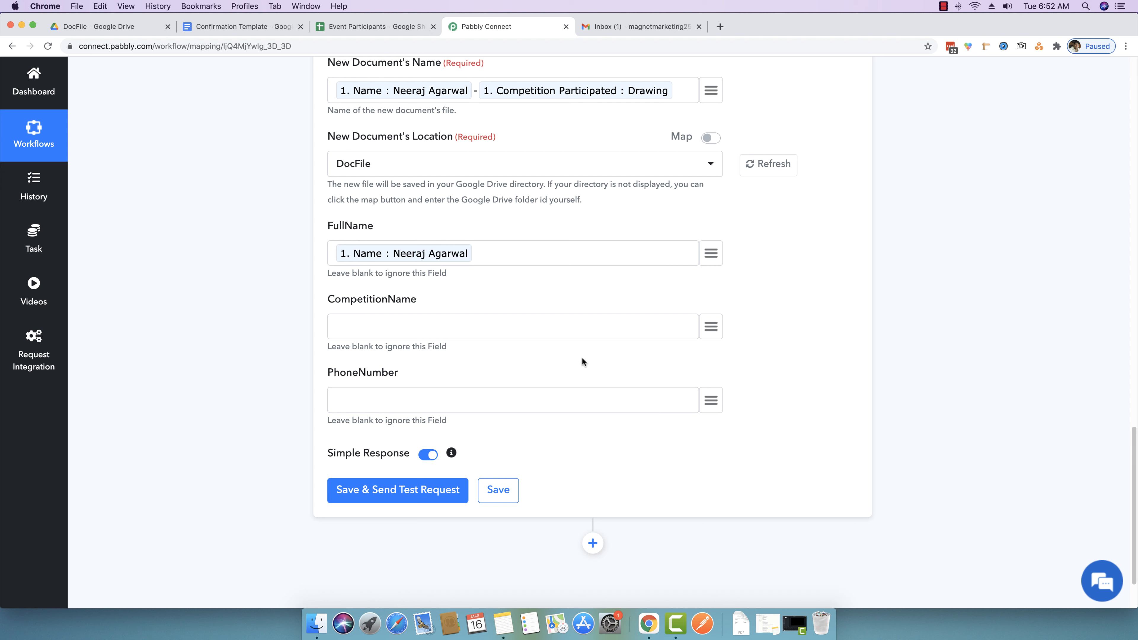
# Map CompetitionName to the trigger's Competition Participated value and PhoneNumber to its Event Coordinator Phone value.
pyautogui.click(711, 327)
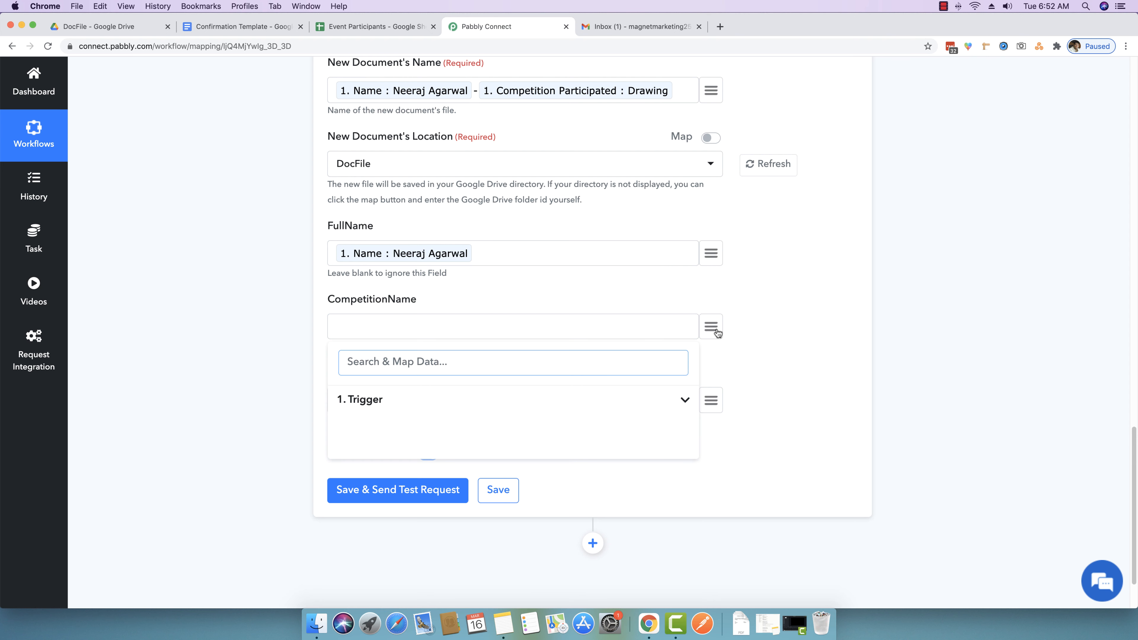
pyautogui.click(685, 400)
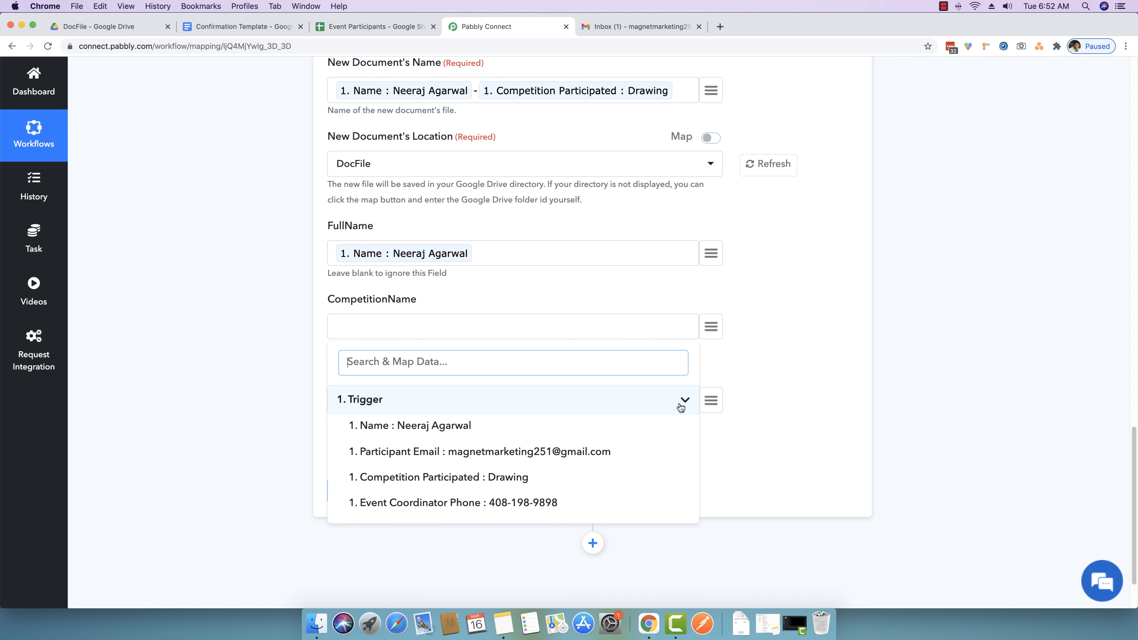
pyautogui.click(444, 477)
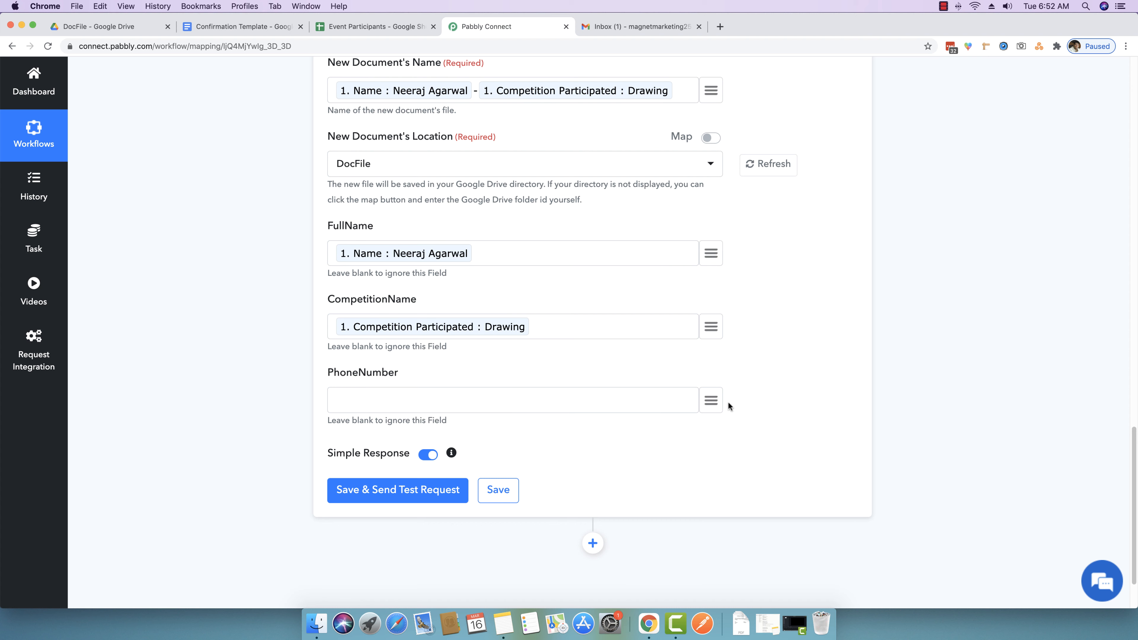
pyautogui.click(711, 401)
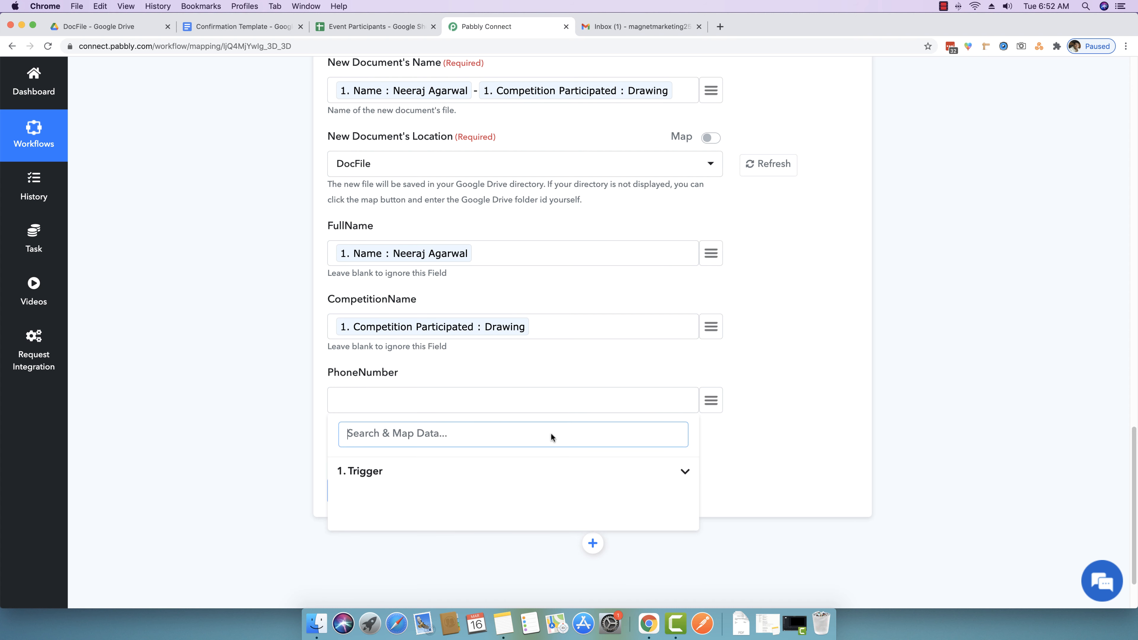
pyautogui.click(673, 475)
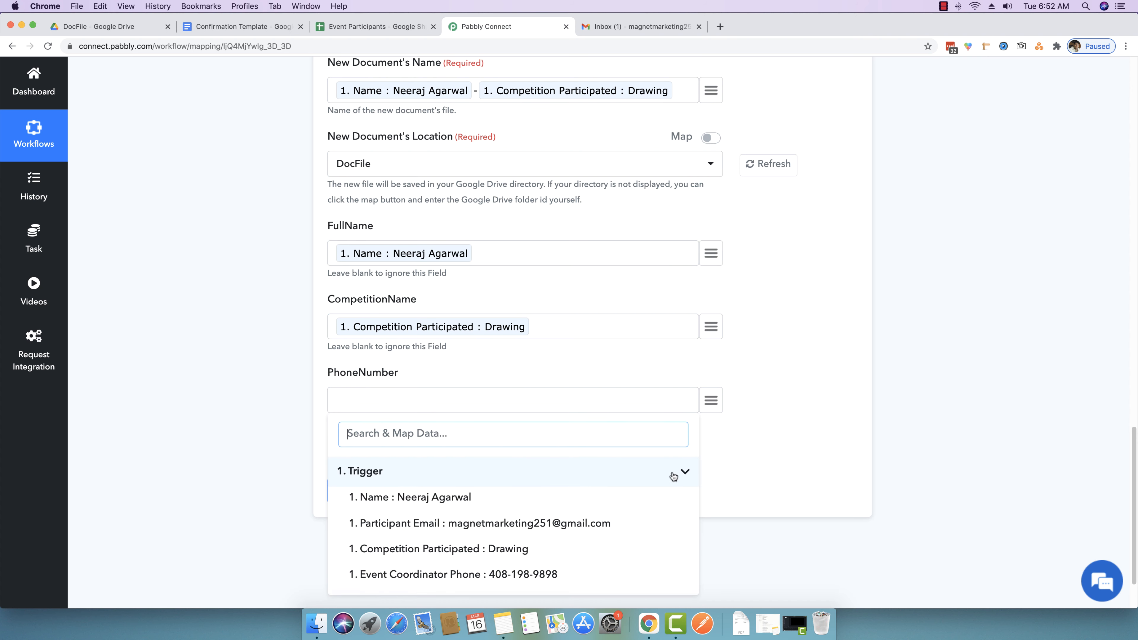
pyautogui.click(502, 575)
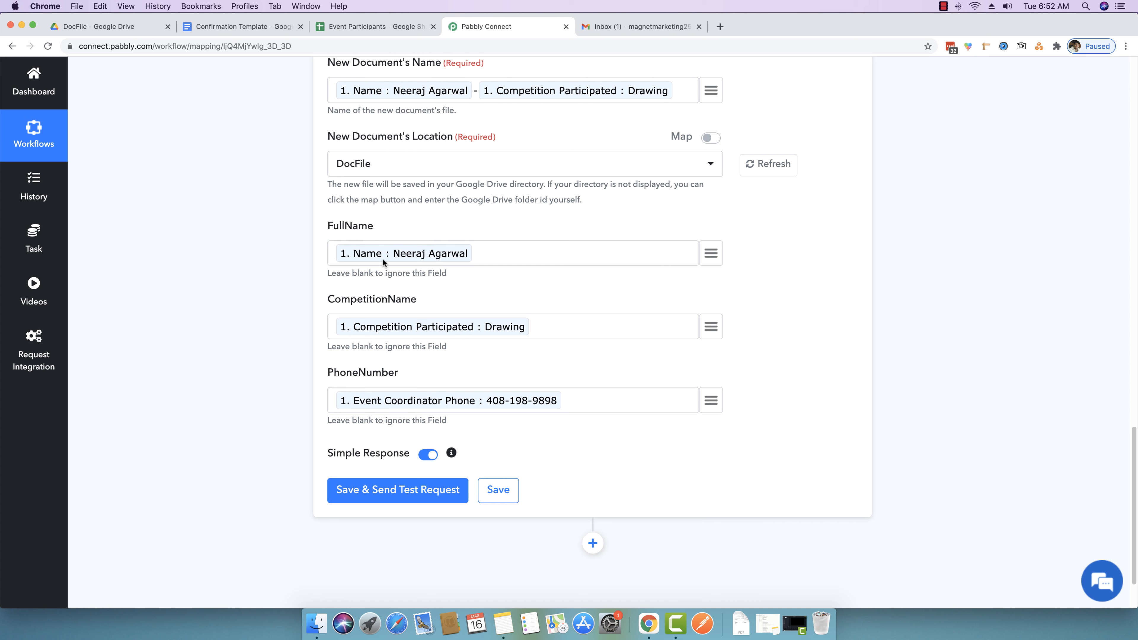
# Check the mapped FullName value against the template's {{FullName}} placeholder and review the other mapped fields in Pabbly Connect.
pyautogui.click(373, 251)
pyautogui.click(523, 256)
pyautogui.click(264, 27)
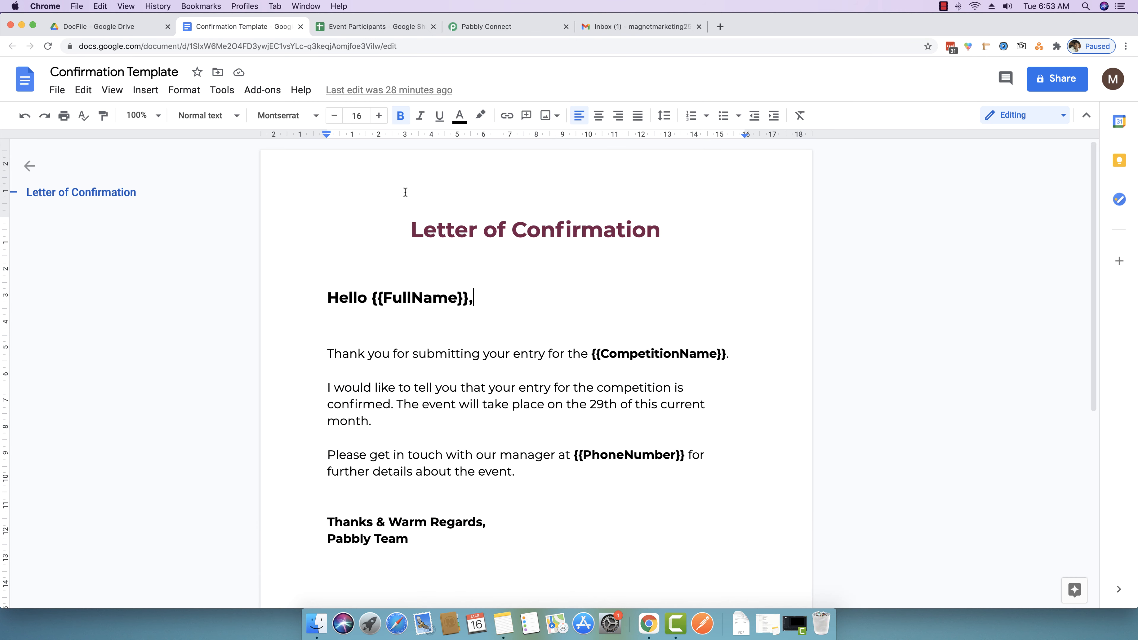
pyautogui.moveTo(372, 297); pyautogui.dragTo(468, 301)
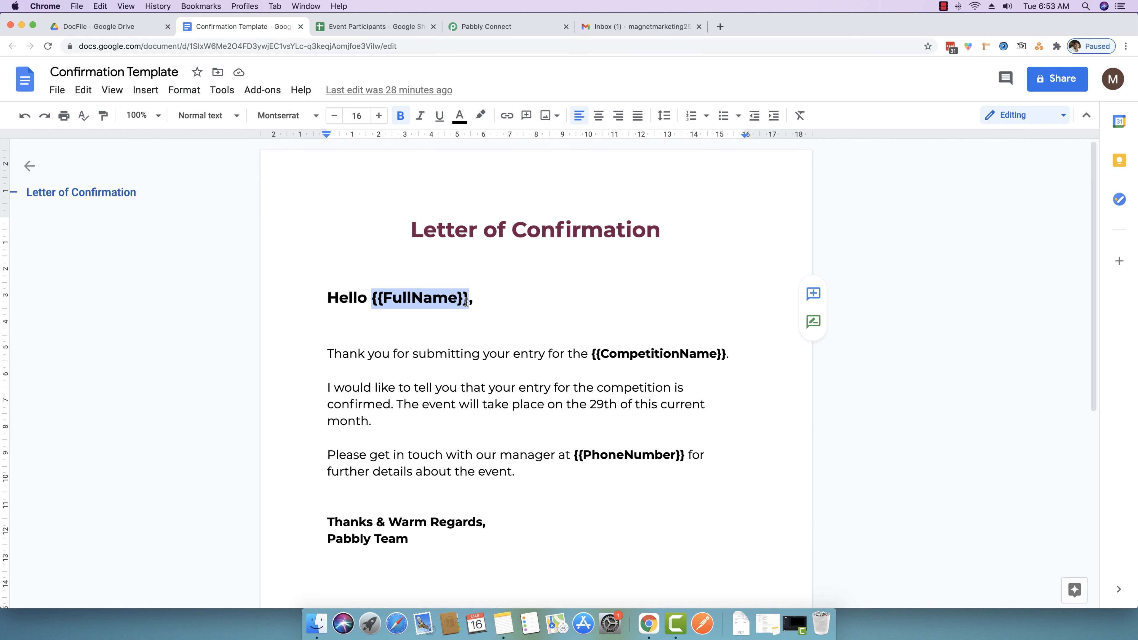
pyautogui.click(393, 27)
pyautogui.click(483, 26)
pyautogui.click(470, 256)
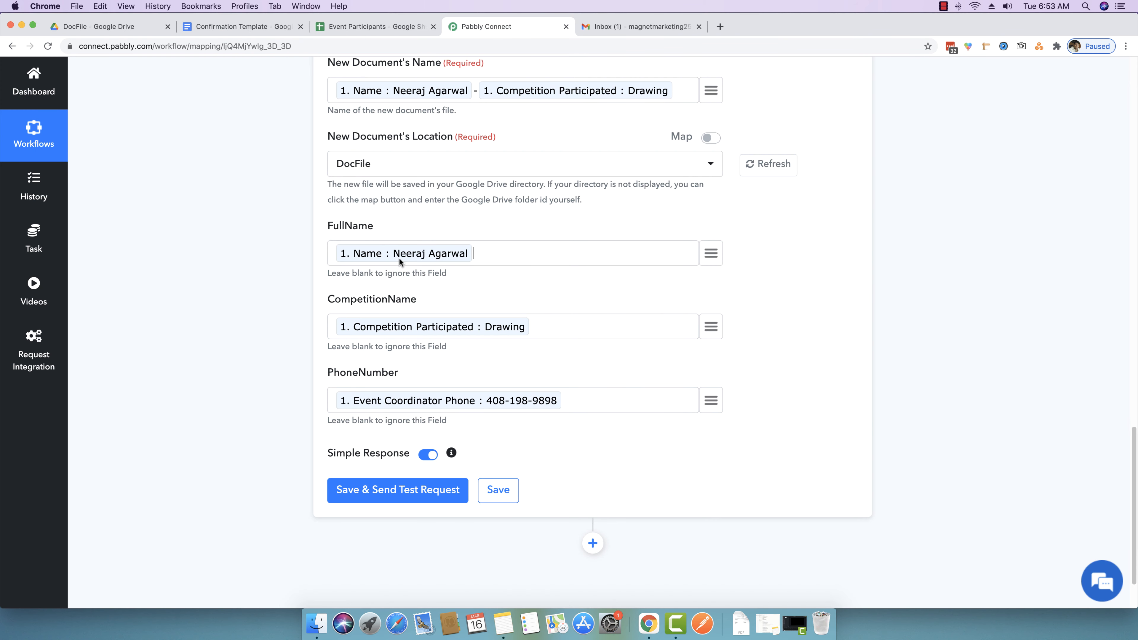
pyautogui.scroll(9, 287, 367)
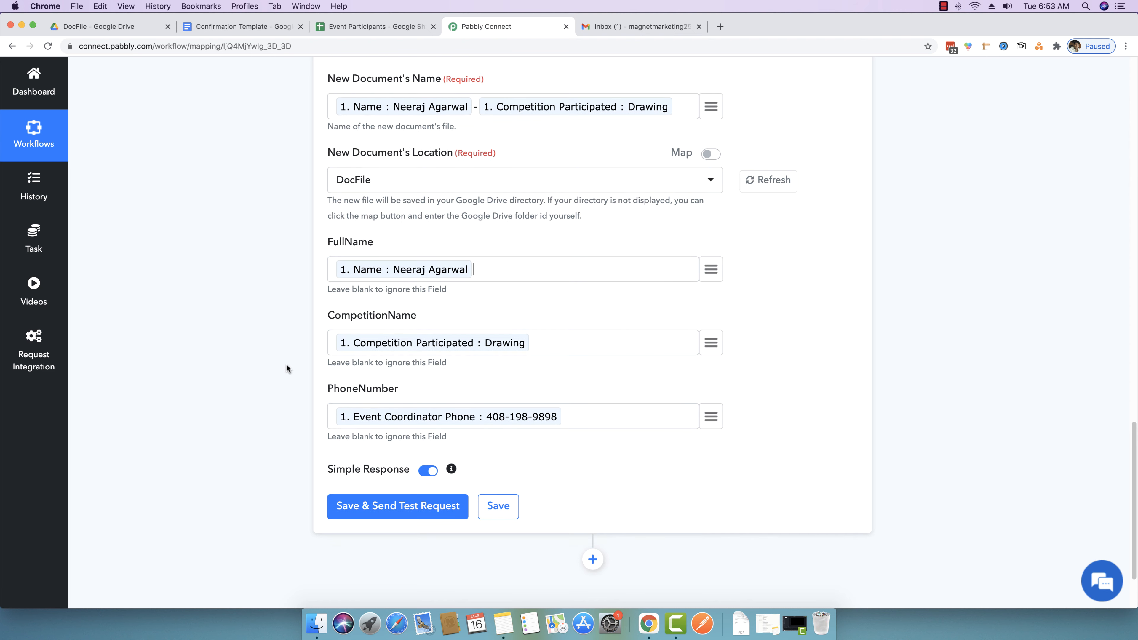
pyautogui.scroll(-10, 287, 367)
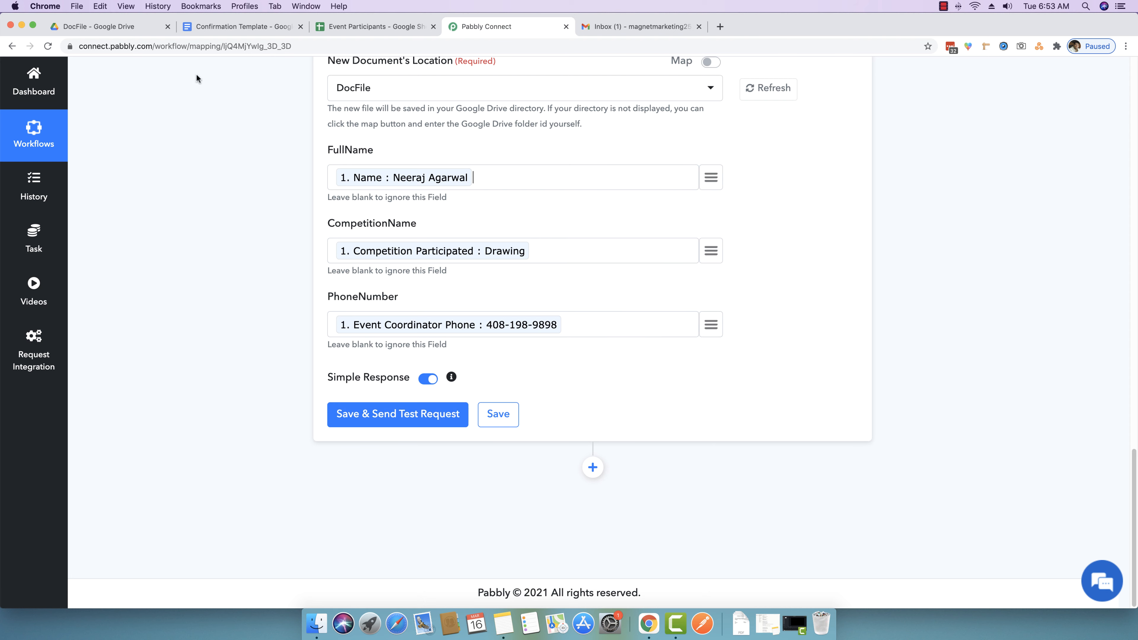
# Check the DocFile folder's contents in Google Drive, return to Pabbly Connect, and save the Google Docs action with a test request.
pyautogui.click(103, 26)
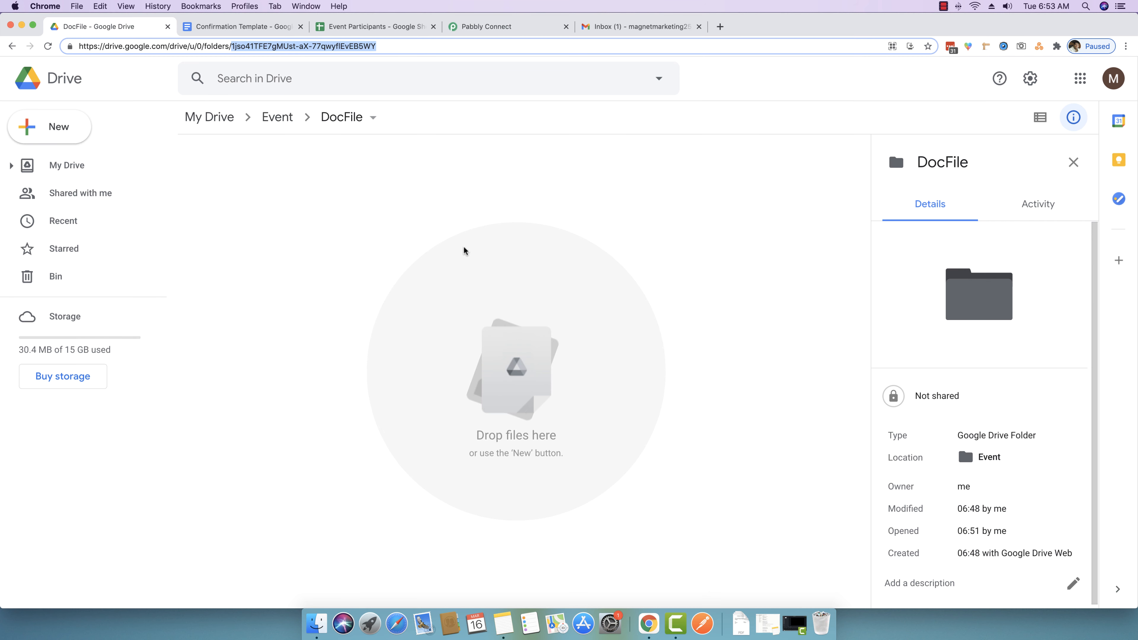
pyautogui.click(414, 46)
pyautogui.click(476, 29)
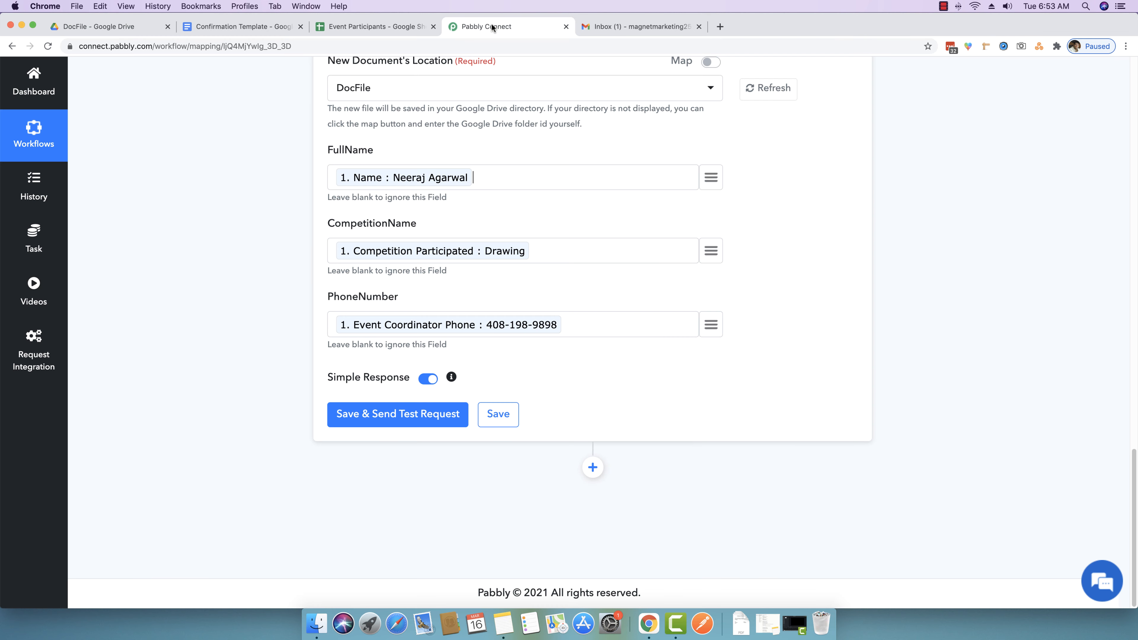
pyautogui.click(386, 415)
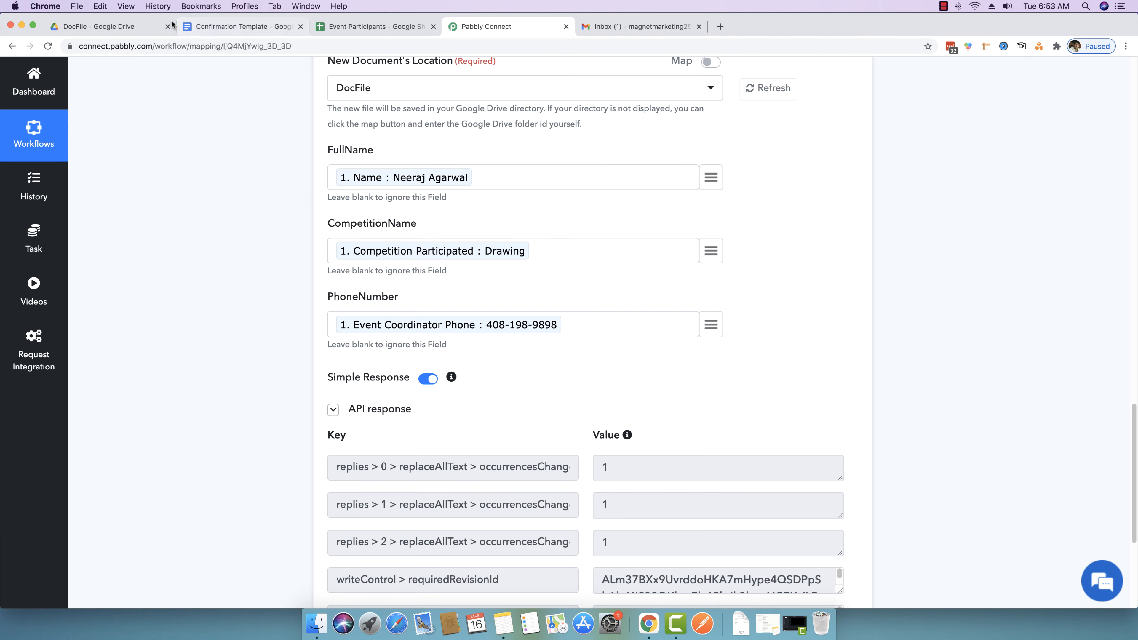
# Open the generated letter from the DocFile folder in Google Drive, check its filled-in name, competition and phone number, and close it.
pyautogui.click(171, 23)
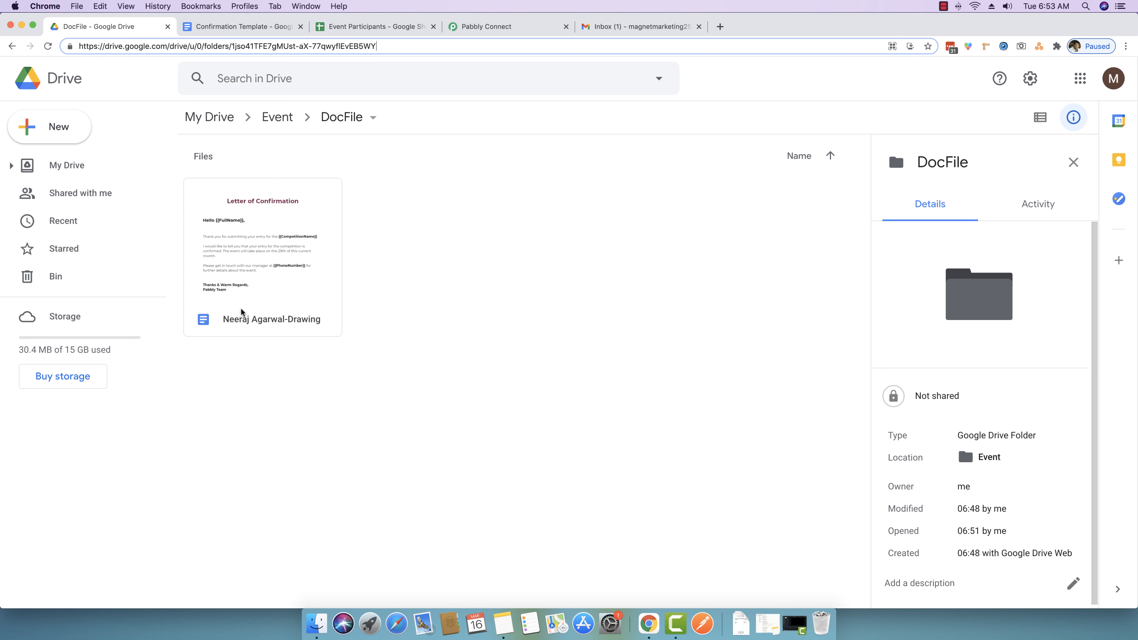
pyautogui.doubleClick(241, 240)
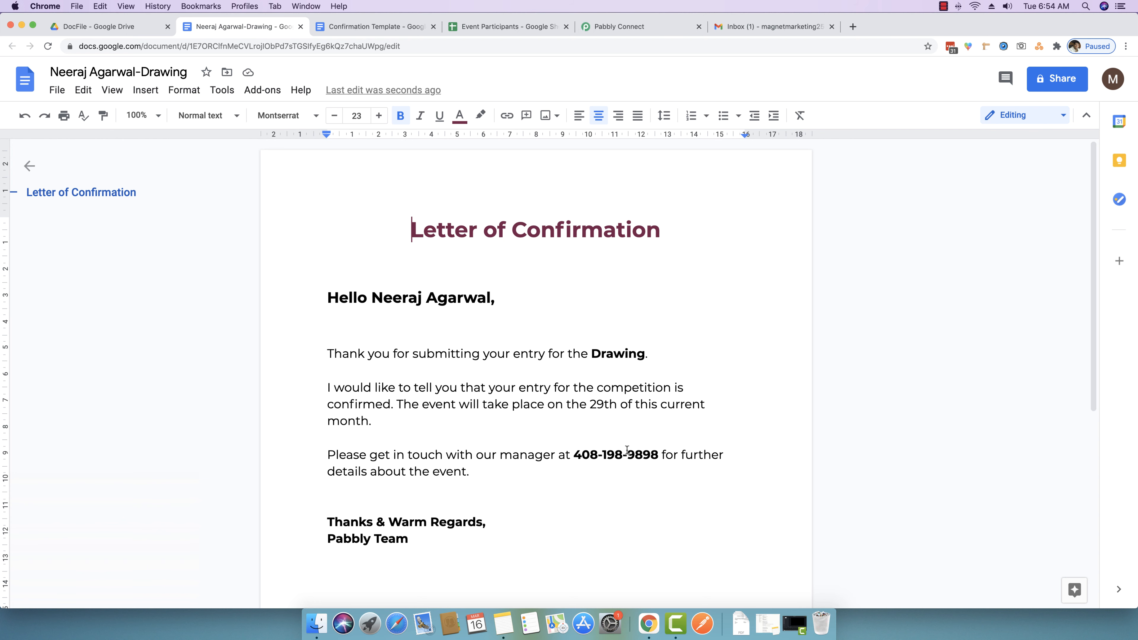
pyautogui.moveTo(575, 455); pyautogui.dragTo(660, 454)
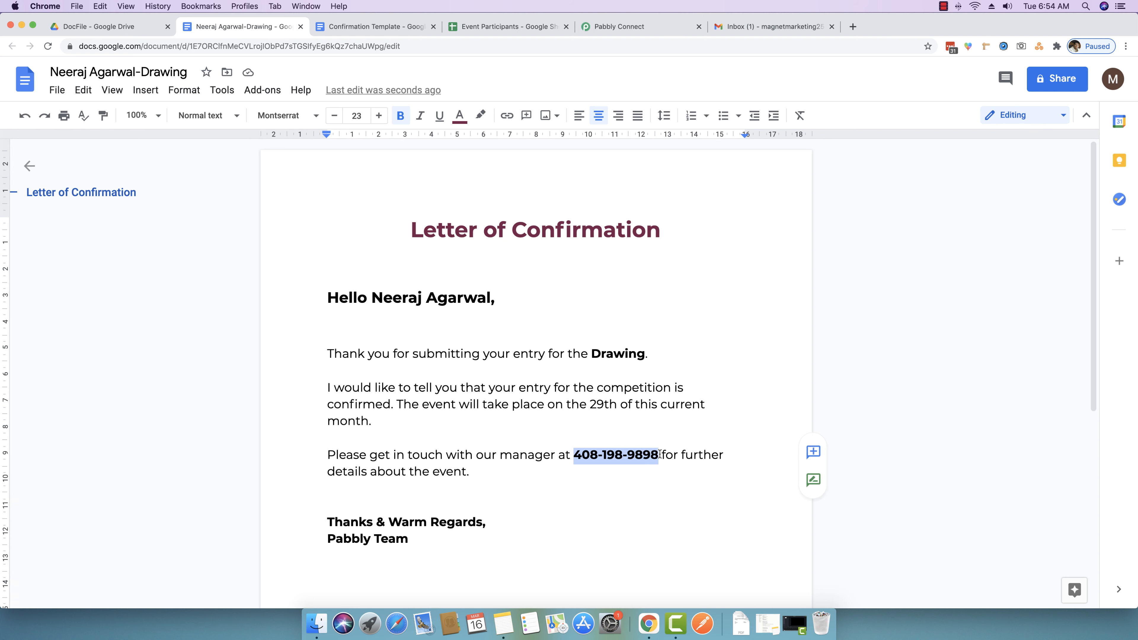
pyautogui.click(623, 439)
pyautogui.press('super+w')
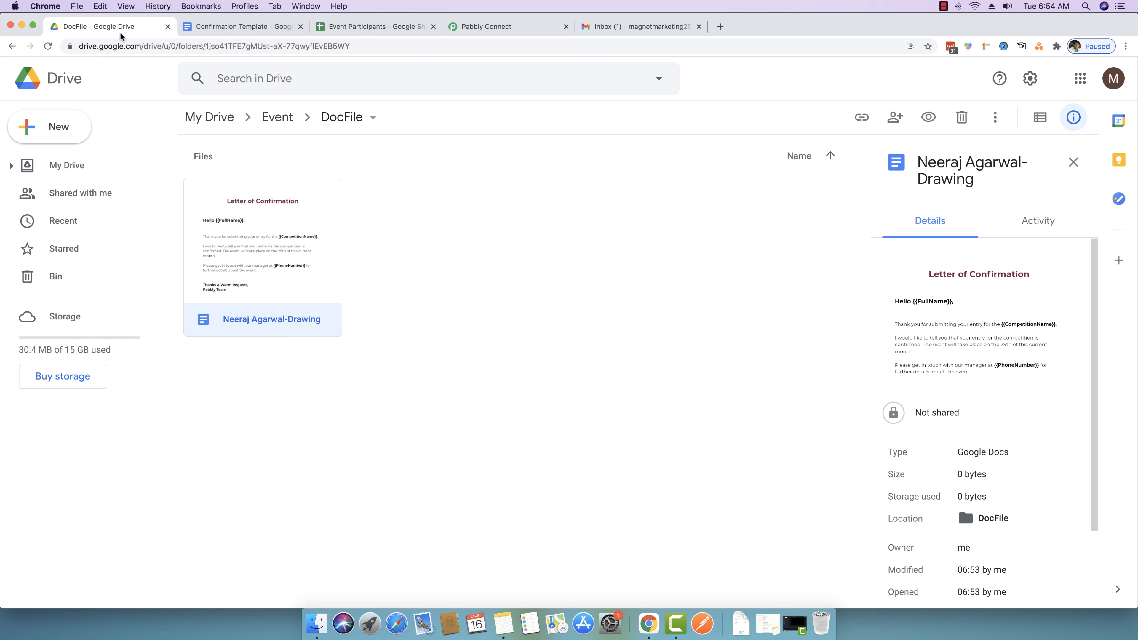
pyautogui.click(491, 297)
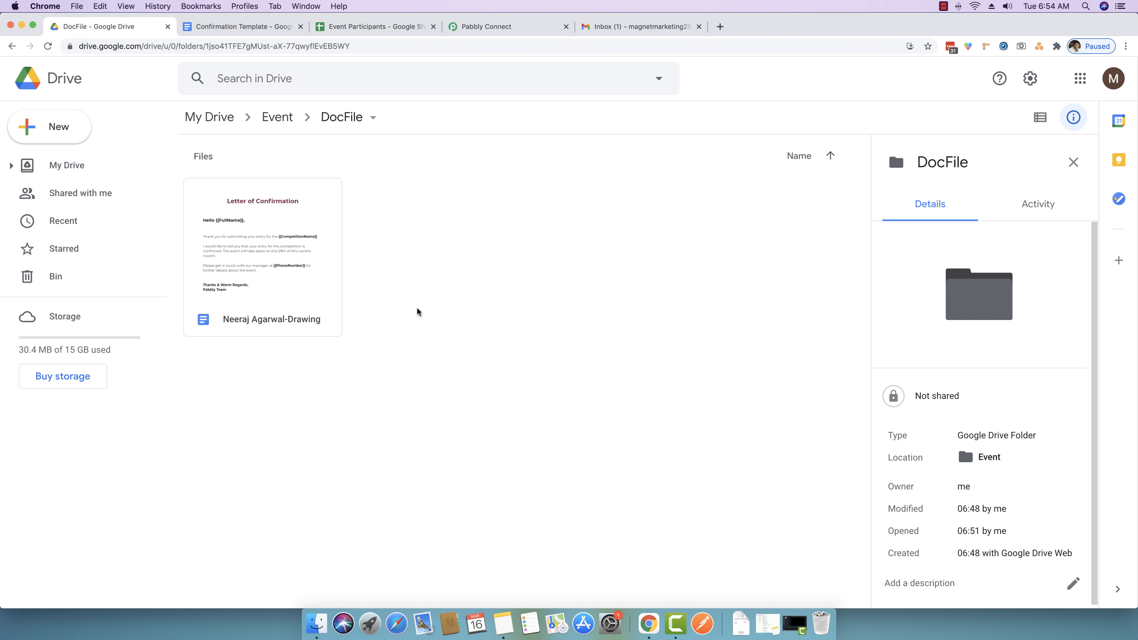
# Return to Pabbly Connect and examine the documentId entry in the Google Docs action's API response, enlarging its value box to show the full ID.
pyautogui.click(507, 31)
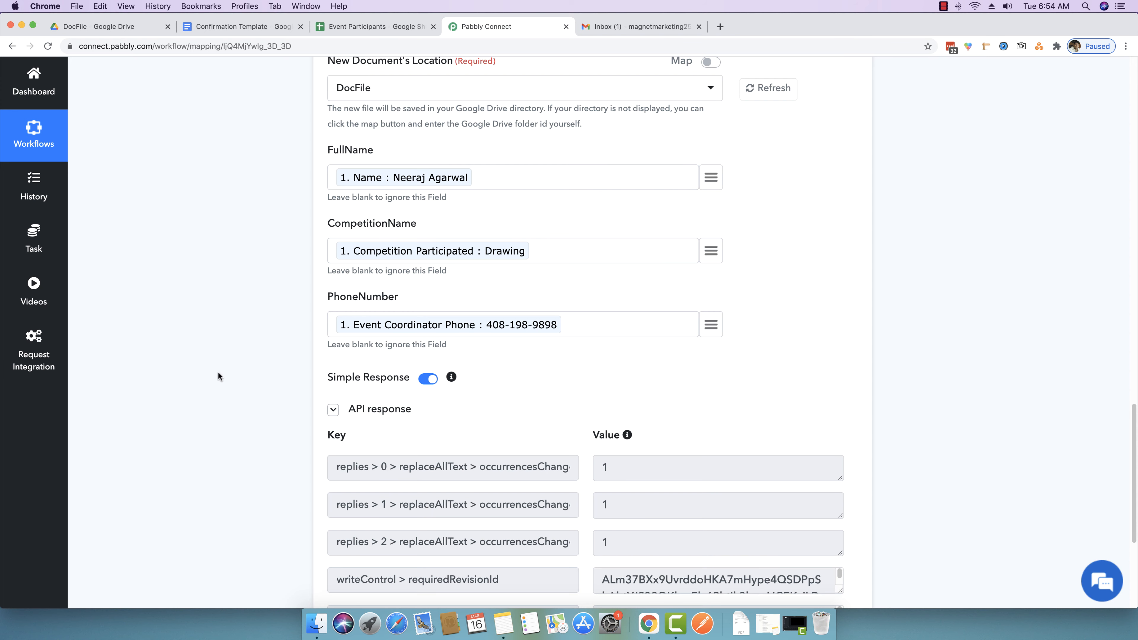
pyautogui.scroll(-5, 170, 403)
pyautogui.scroll(-1, 169, 406)
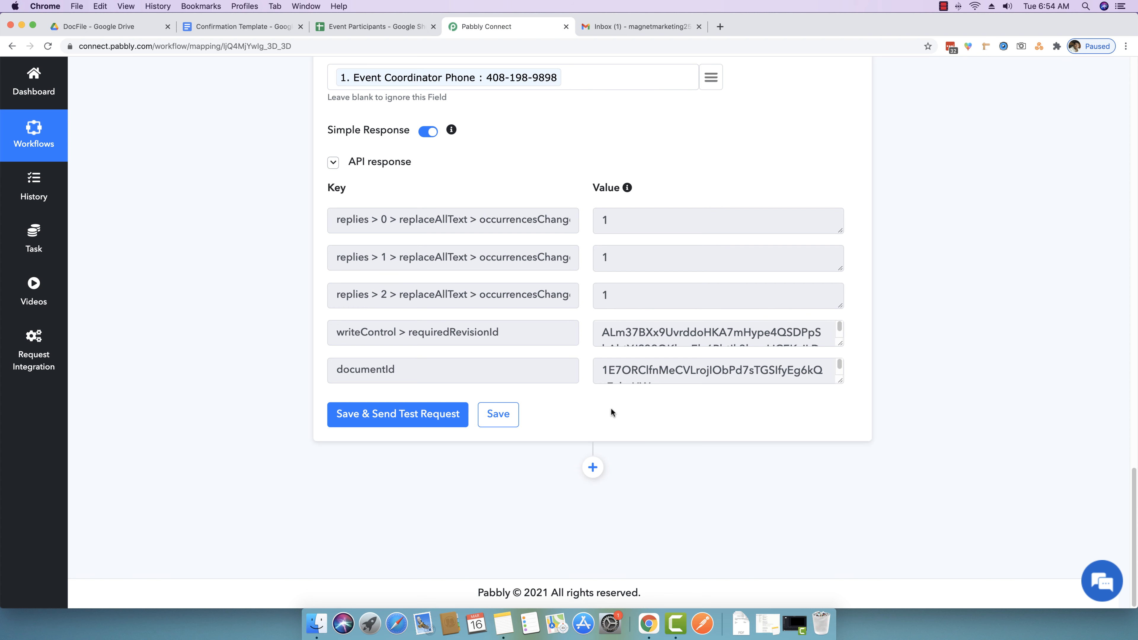
pyautogui.doubleClick(425, 366)
pyautogui.scroll(2, 262, 381)
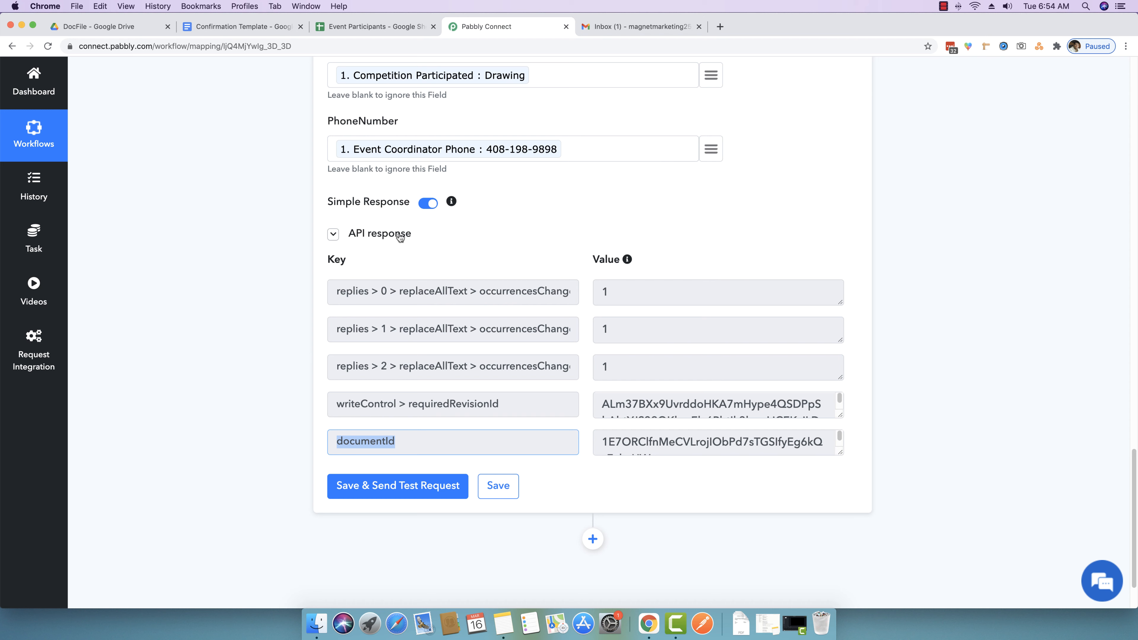
pyautogui.moveTo(396, 442); pyautogui.dragTo(337, 443)
pyautogui.click(356, 443)
pyautogui.moveTo(836, 450); pyautogui.dragTo(836, 471)
pyautogui.press('Tab')
pyautogui.click(608, 445)
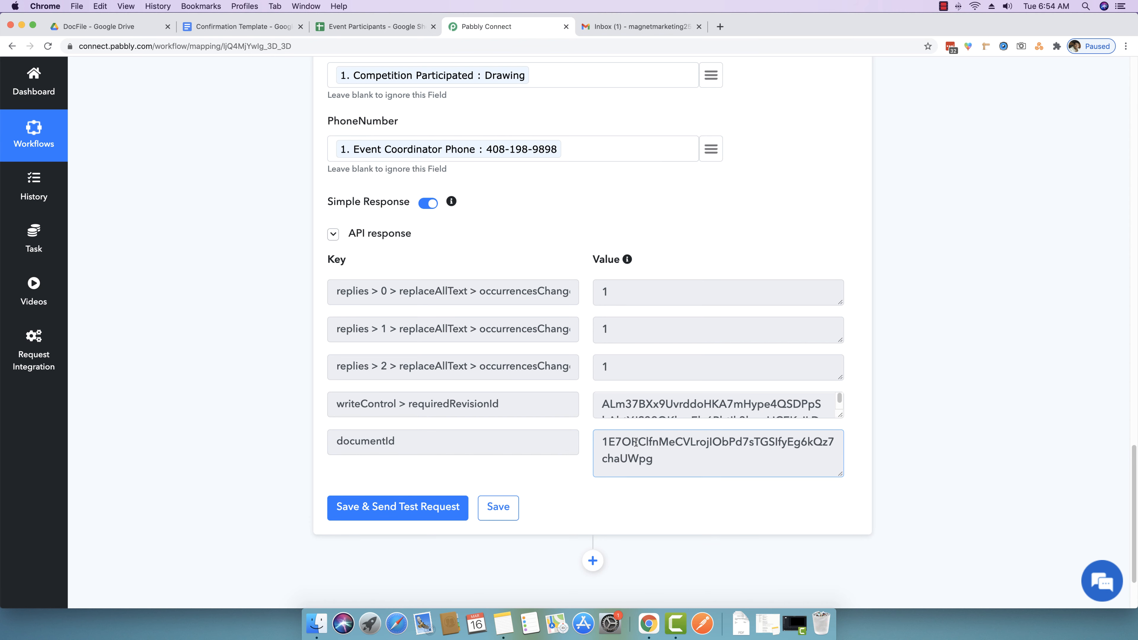
# Open the generated letter from Google Drive's DocFile folder, examine the document ID in its URL, and close the letter.
pyautogui.click(238, 27)
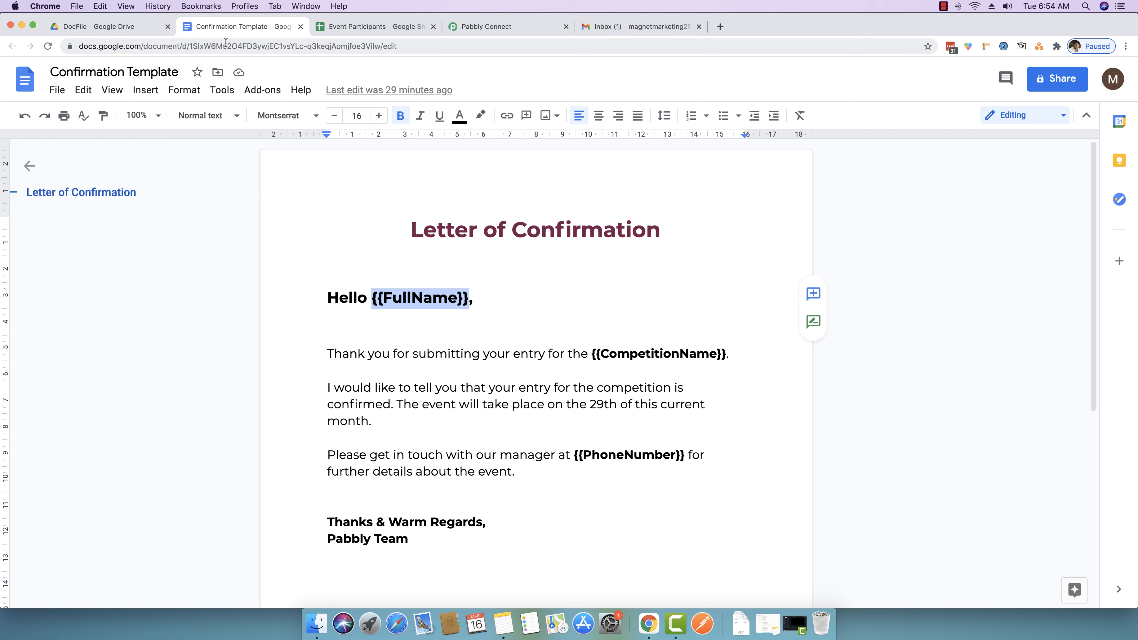
pyautogui.click(365, 27)
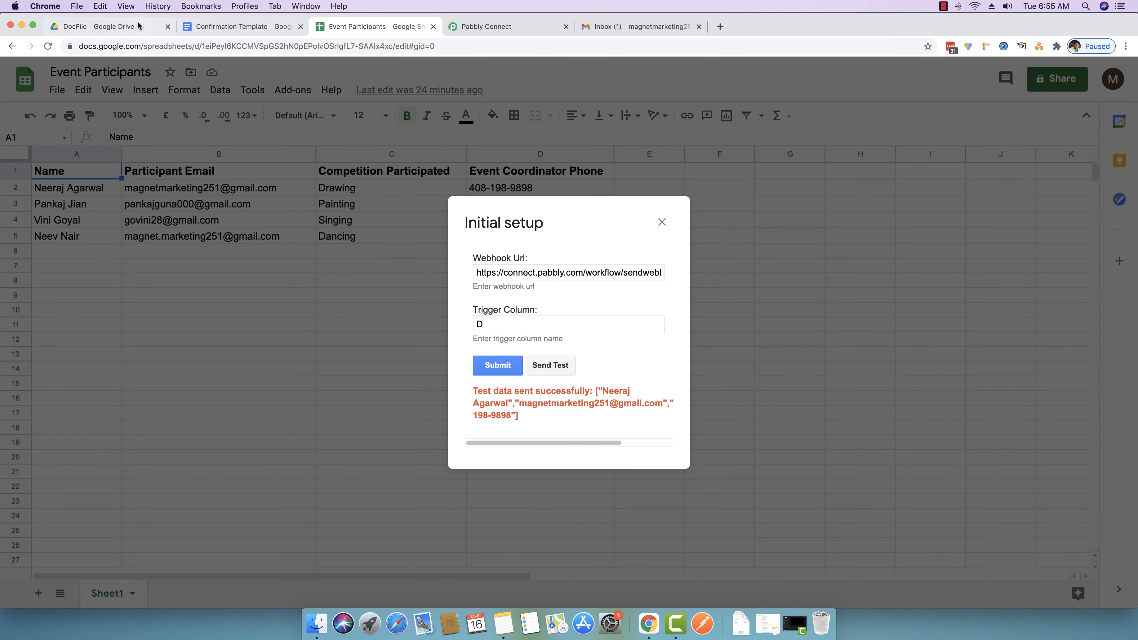
pyautogui.click(112, 28)
pyautogui.doubleClick(229, 221)
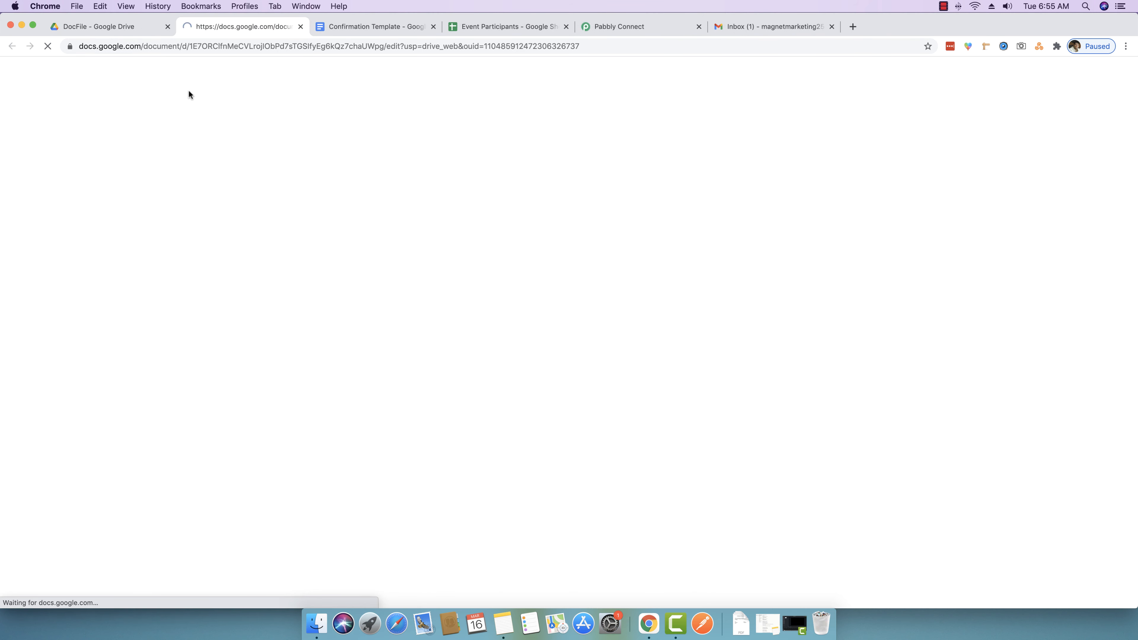
pyautogui.moveTo(191, 46); pyautogui.dragTo(384, 46)
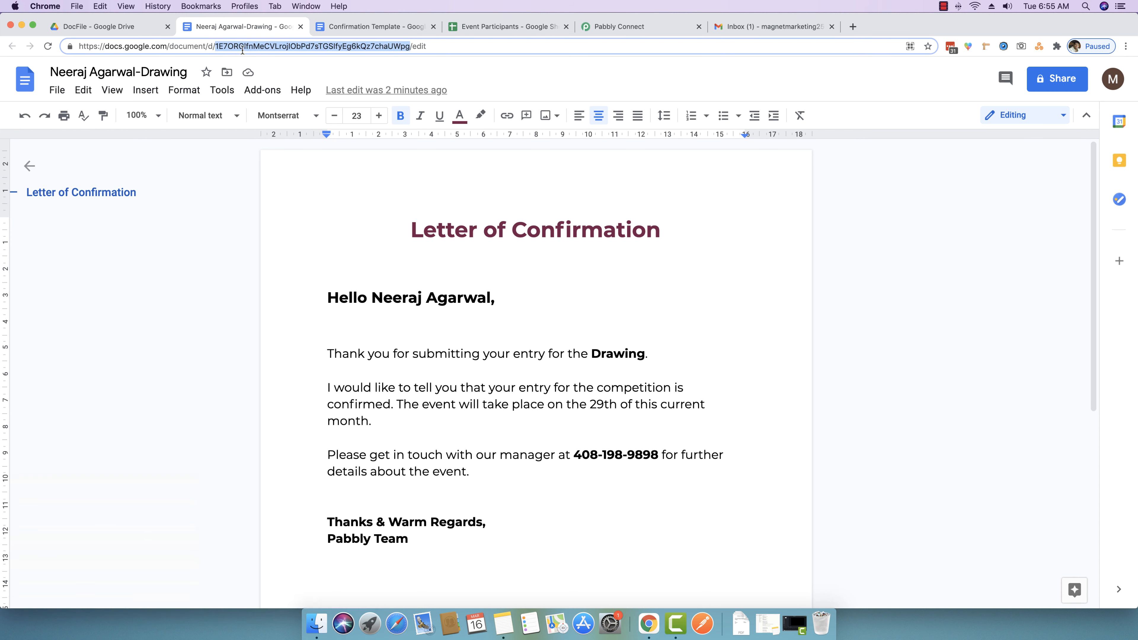
pyautogui.press('super+w')
# Switch back to Pabbly Connect and compare the documentId response value with the ID in the generated letter's URL.
pyautogui.click(364, 27)
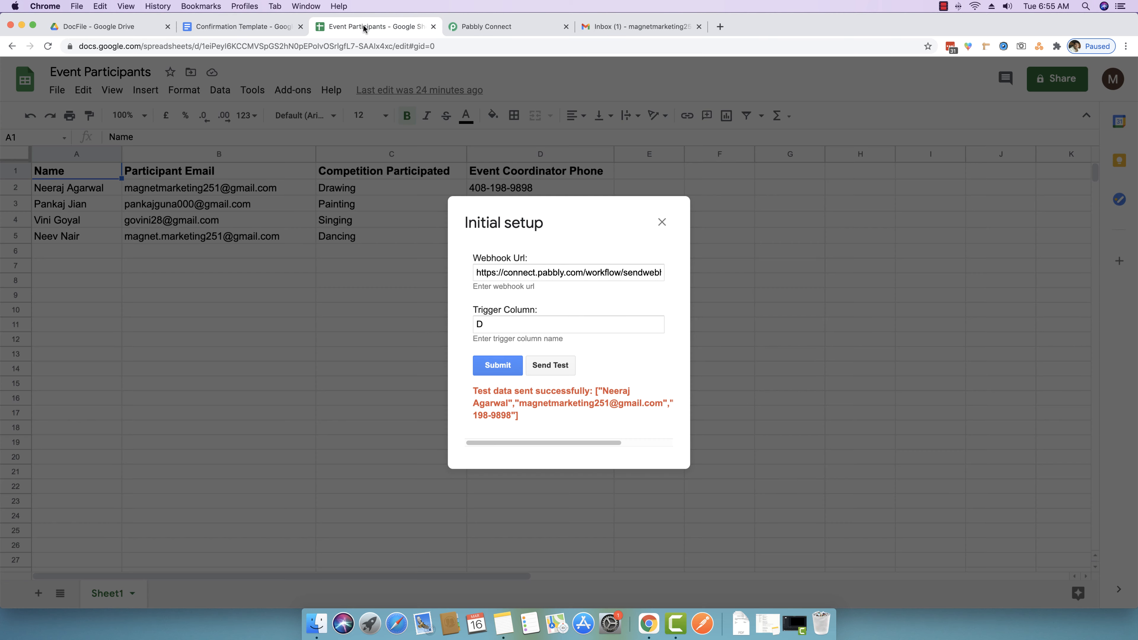
pyautogui.click(486, 27)
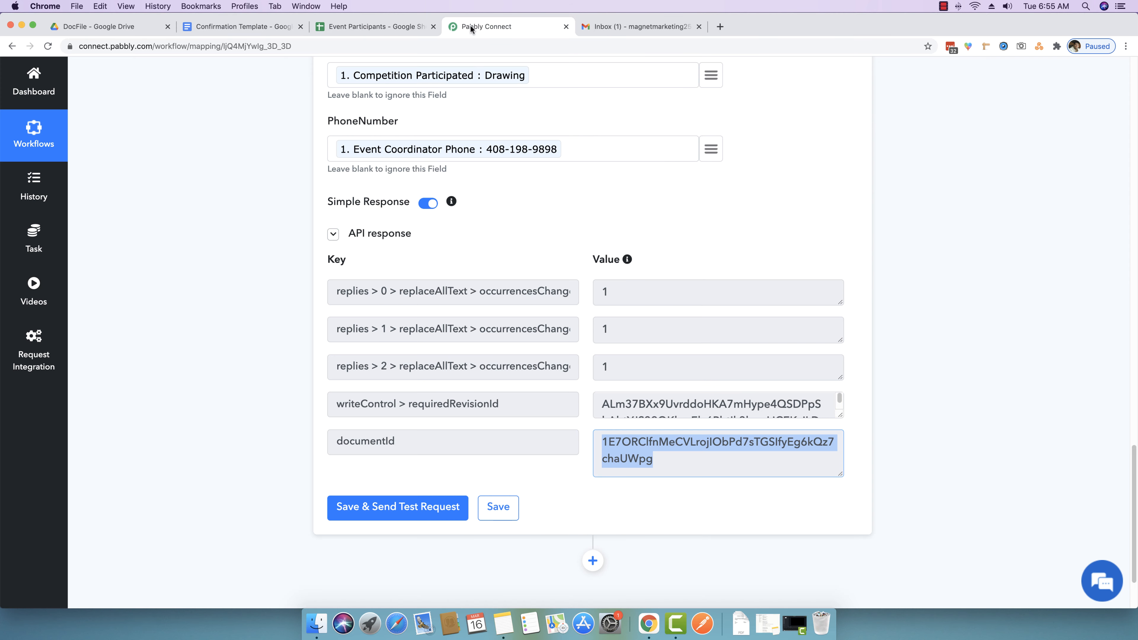
pyautogui.click(662, 460)
pyautogui.press('super+a')
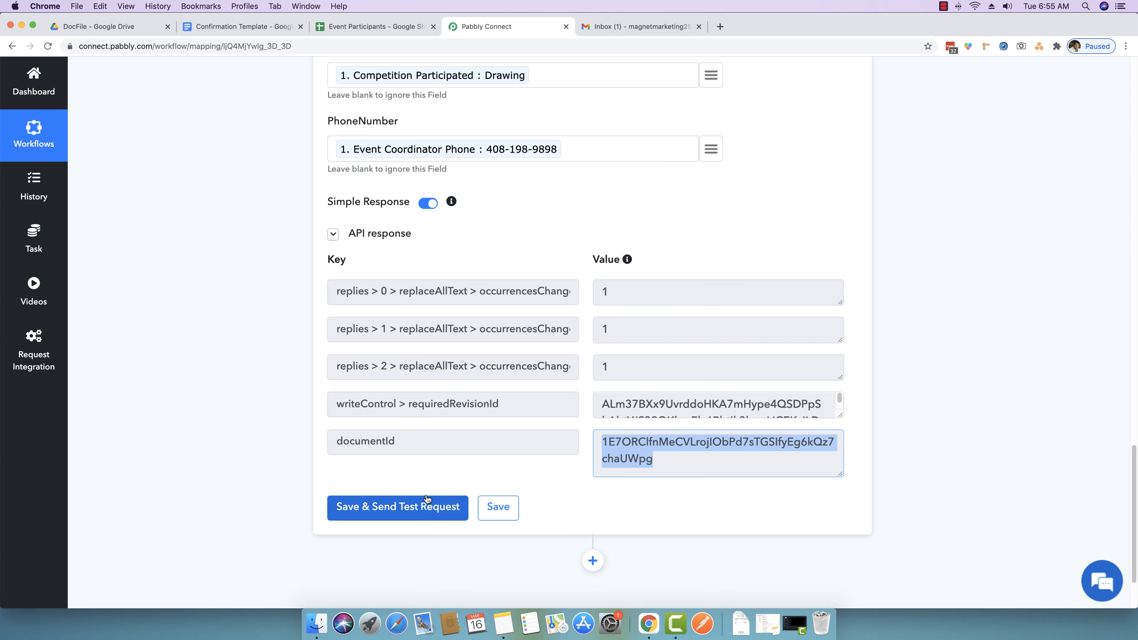
pyautogui.scroll(-2, 677, 453)
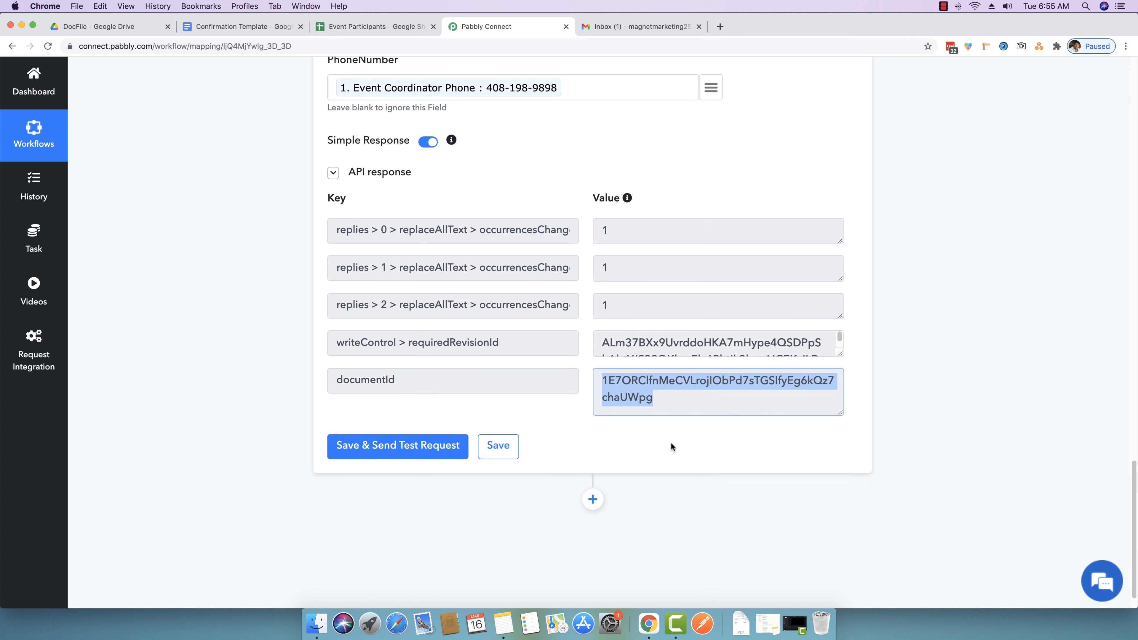
pyautogui.click(655, 406)
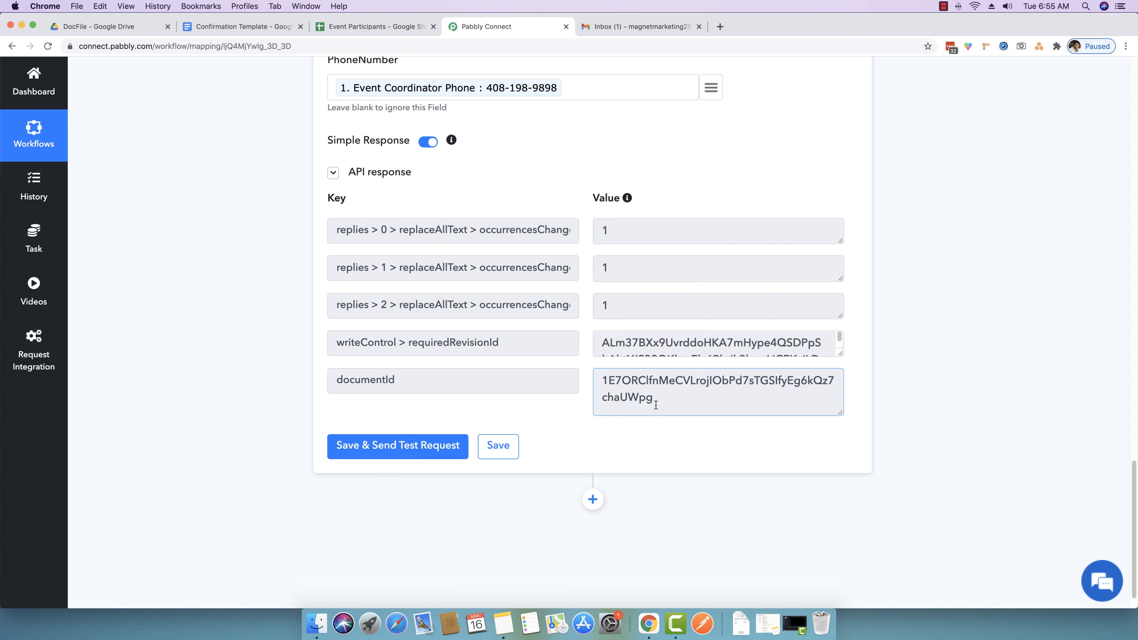
# Add another action after the Google Docs action and choose Google Drive as its app.
pyautogui.scroll(-2, 655, 417)
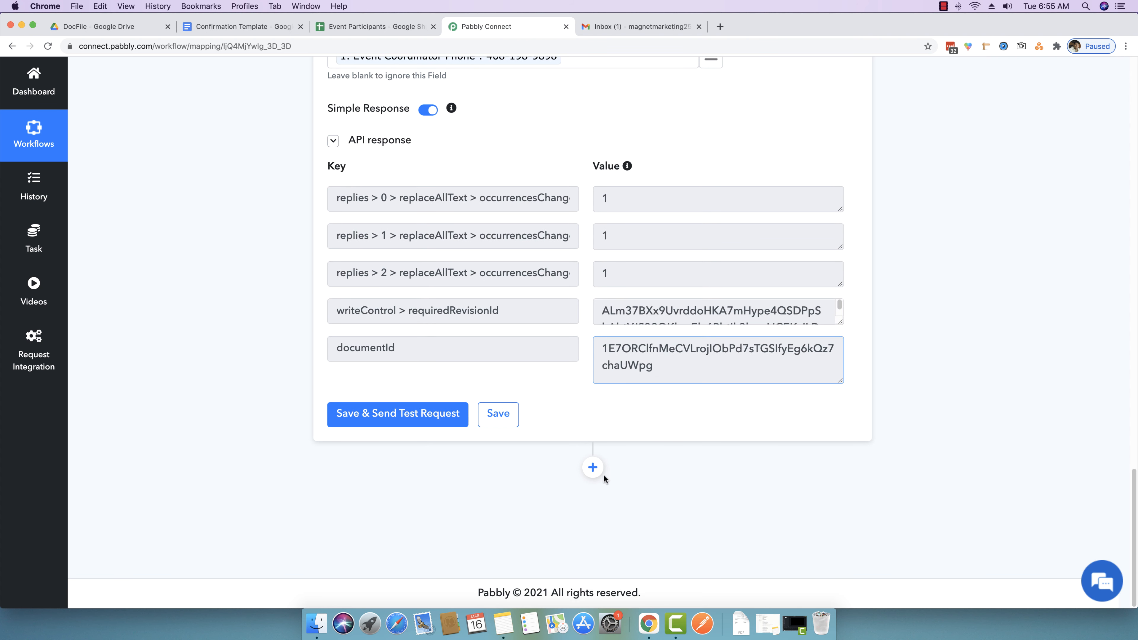
pyautogui.click(593, 469)
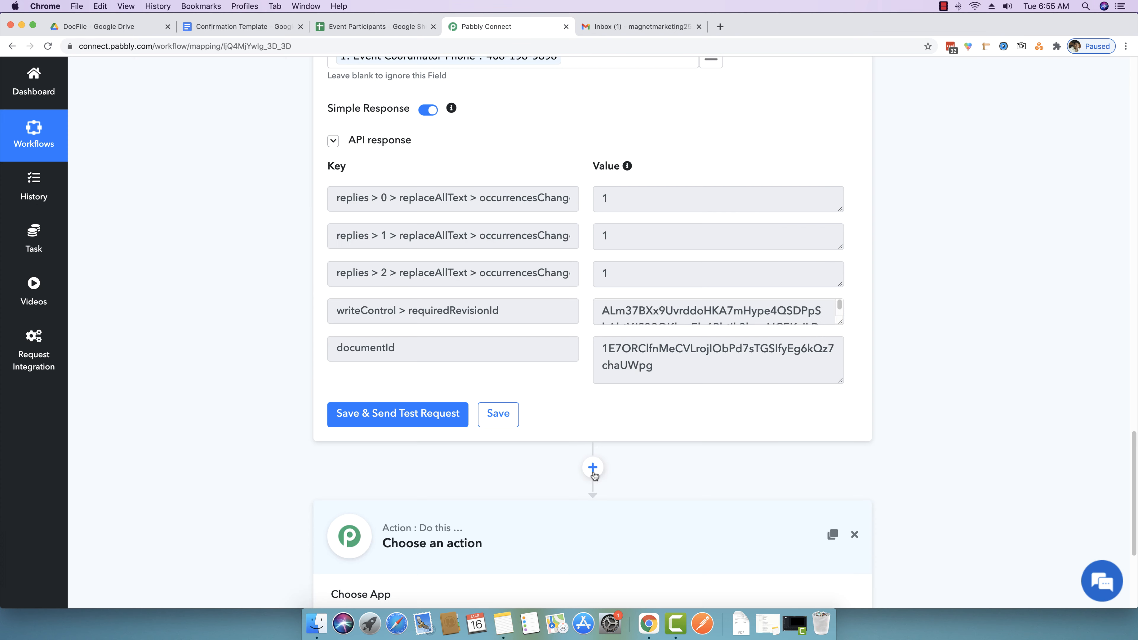
pyautogui.scroll(-5, 186, 430)
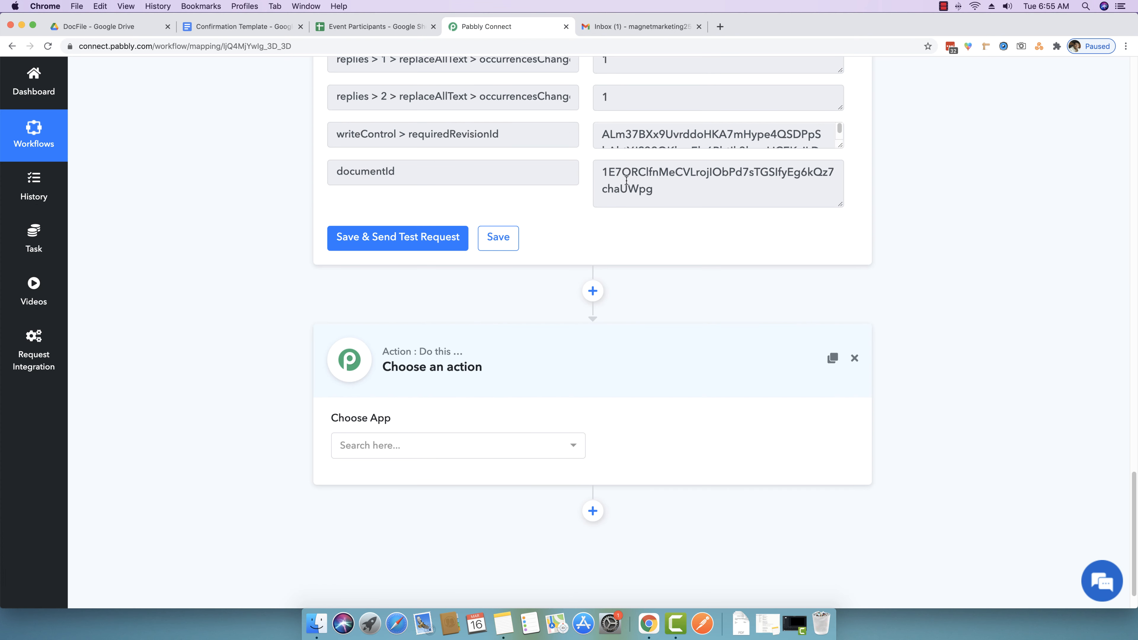
pyautogui.click(415, 444)
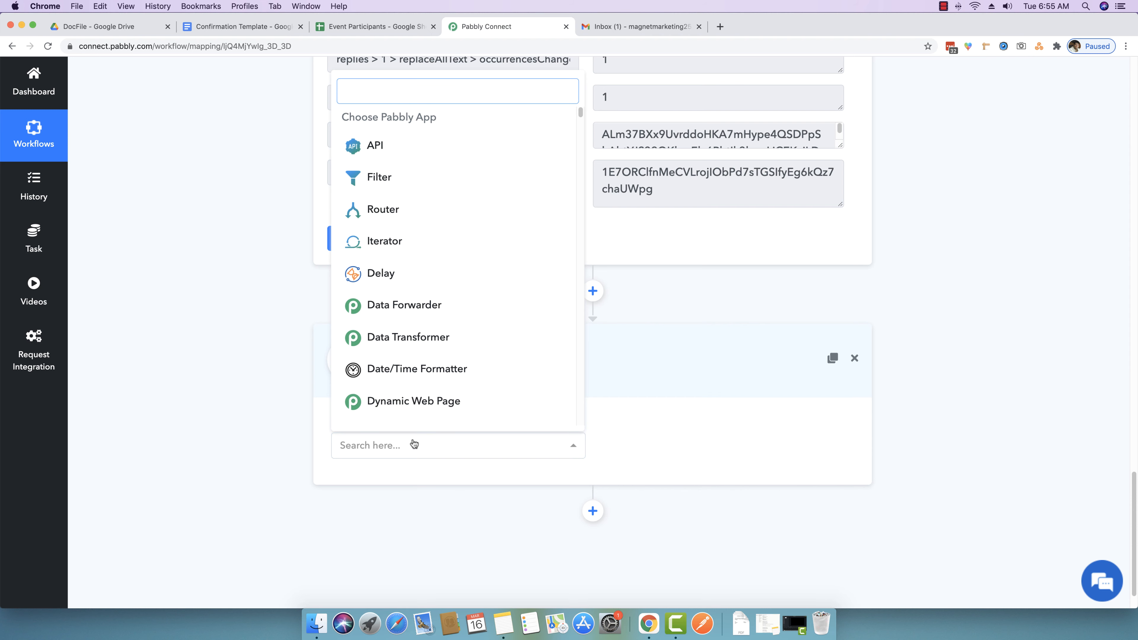
pyautogui.write('google s')
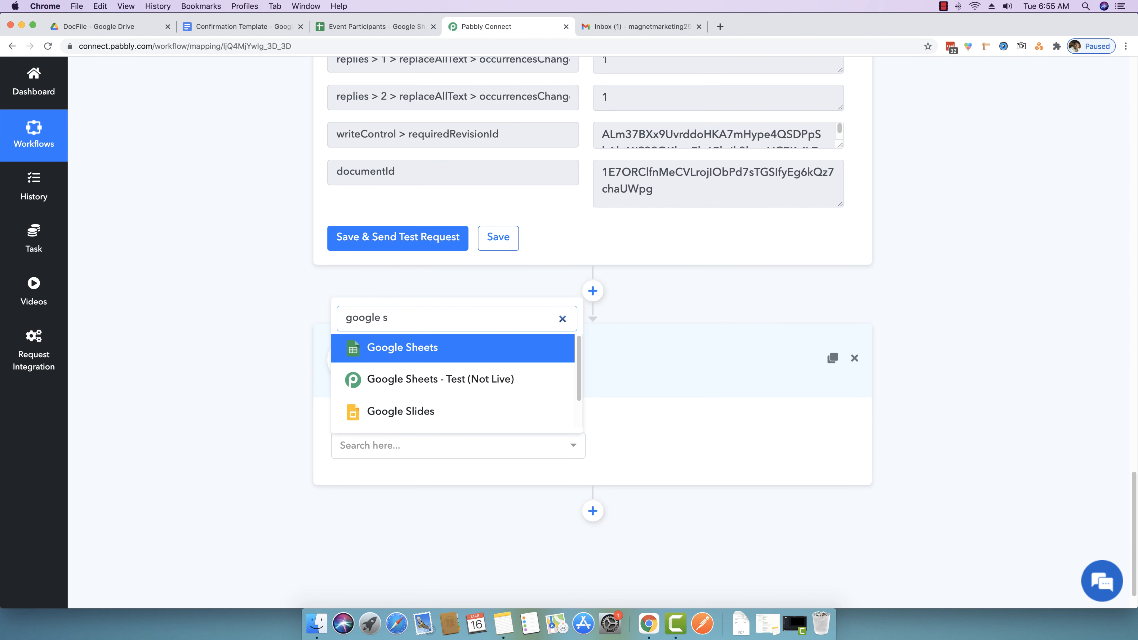
pyautogui.press('BackSpace')
pyautogui.write('drive')
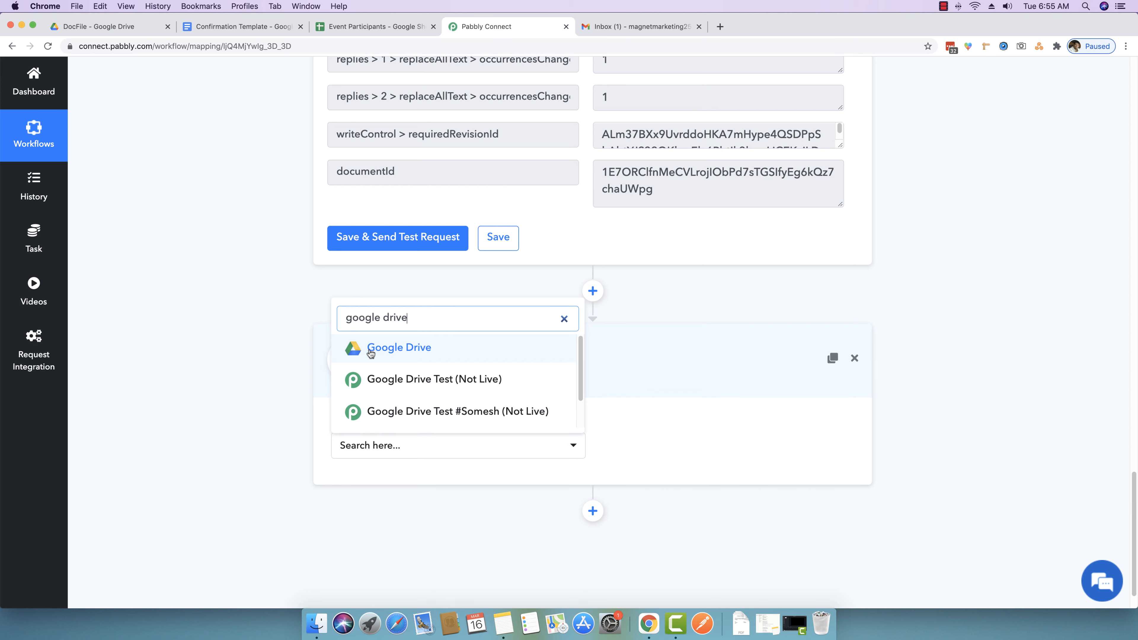
pyautogui.click(417, 353)
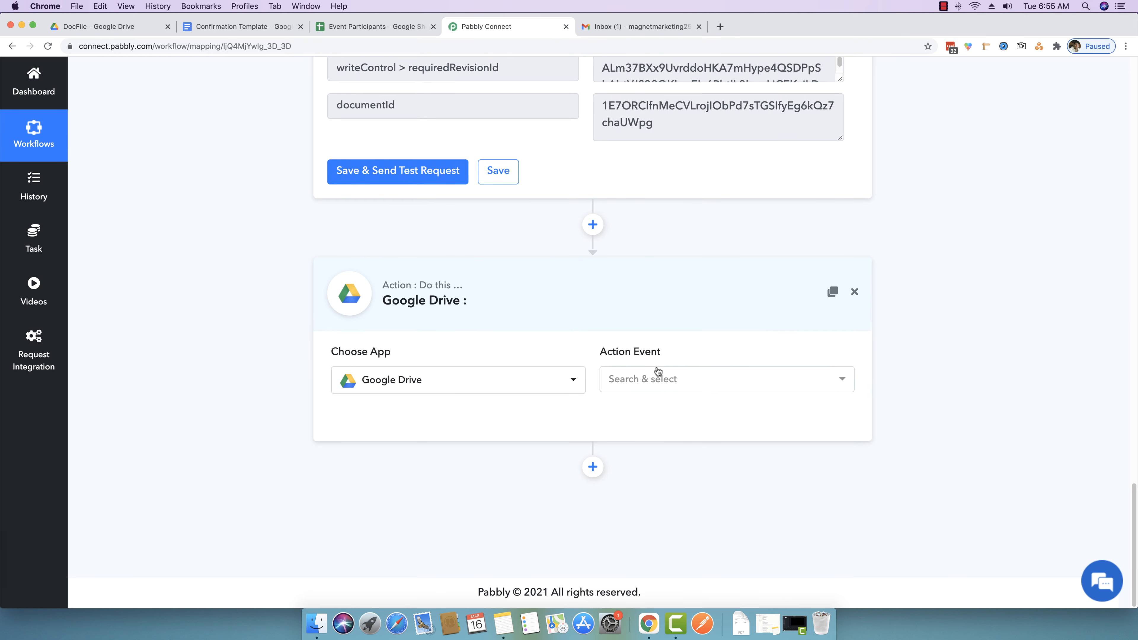
# Set the Google Drive action's event to Share a File With Anyone.
pyautogui.click(657, 371)
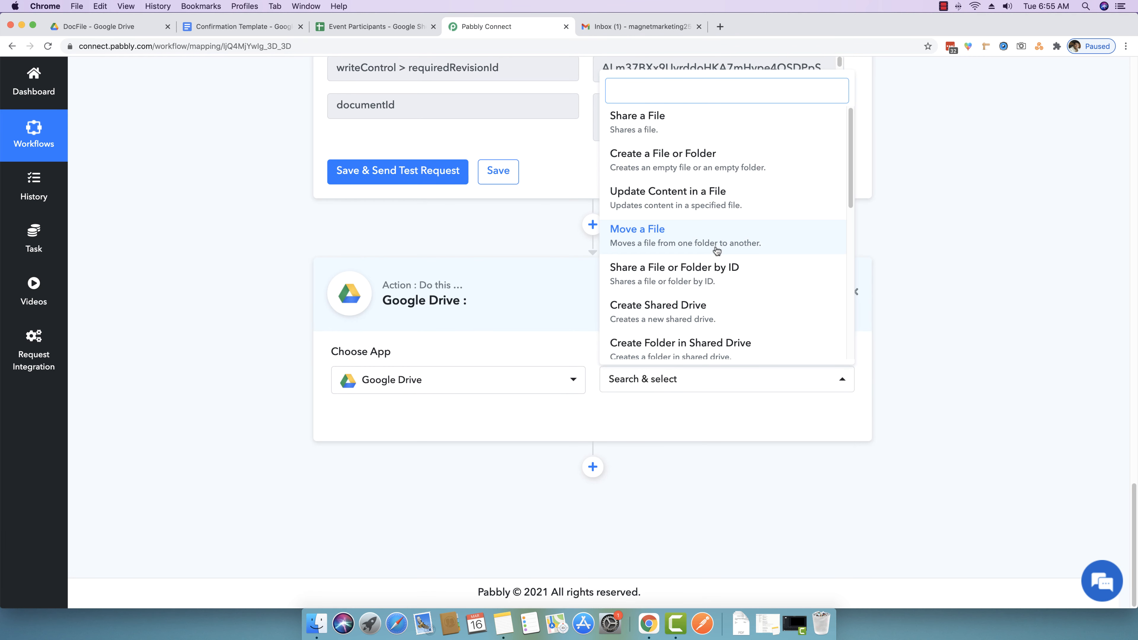
pyautogui.scroll(-4, 717, 250)
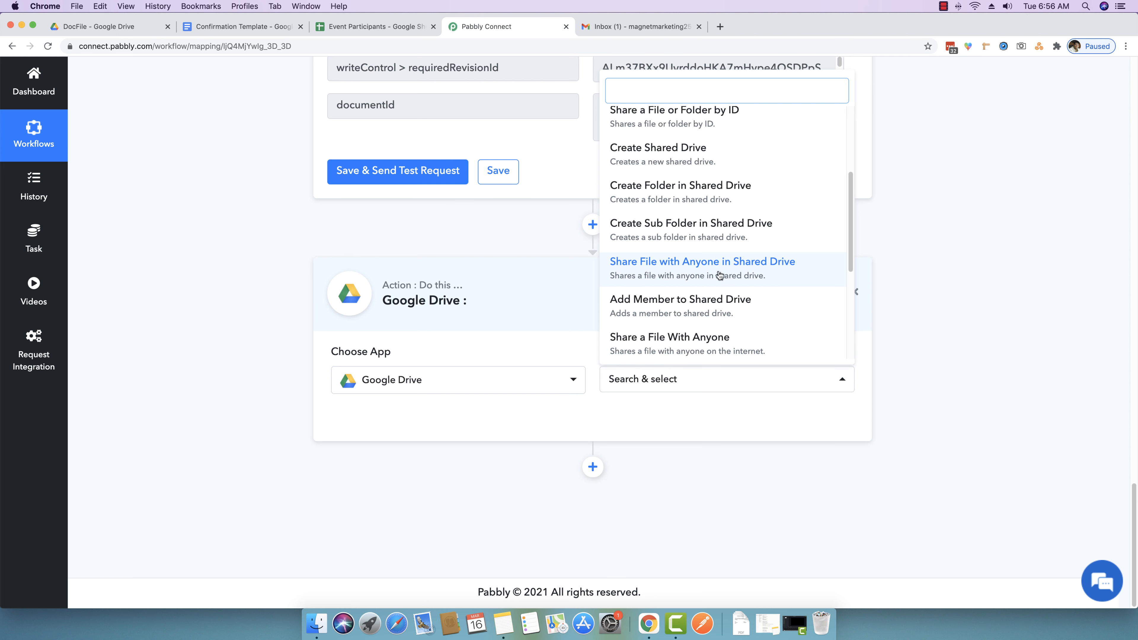
pyautogui.scroll(-1, 719, 275)
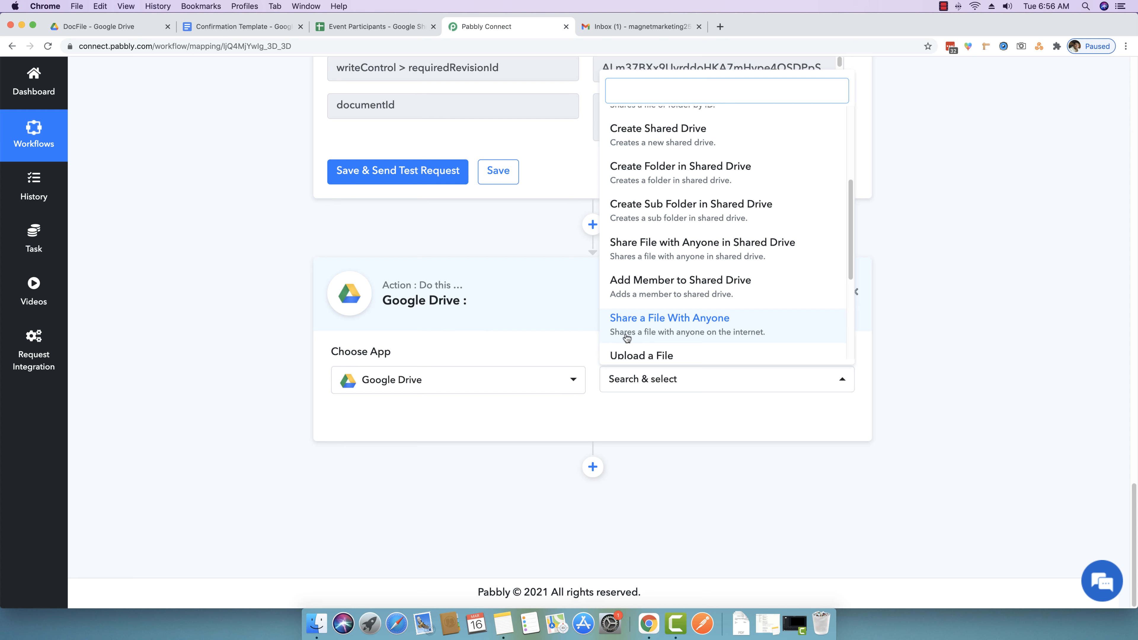
pyautogui.click(731, 333)
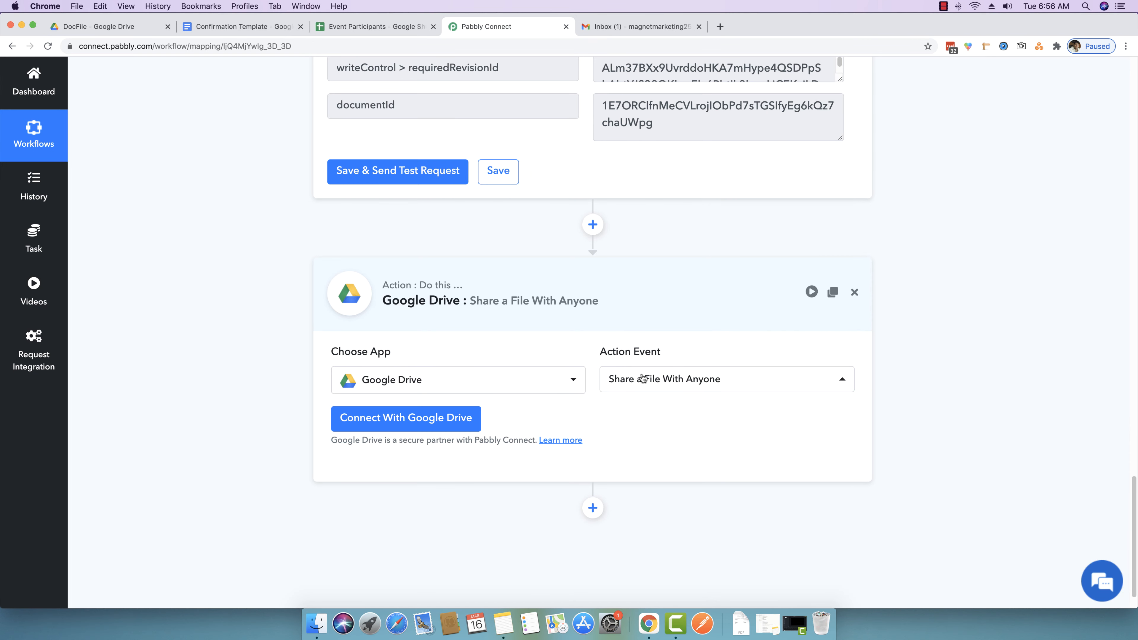
# Open the Google Drive action's connection credentials and check the existing ones, keeping New Credentials selected.
pyautogui.scroll(-2, 729, 400)
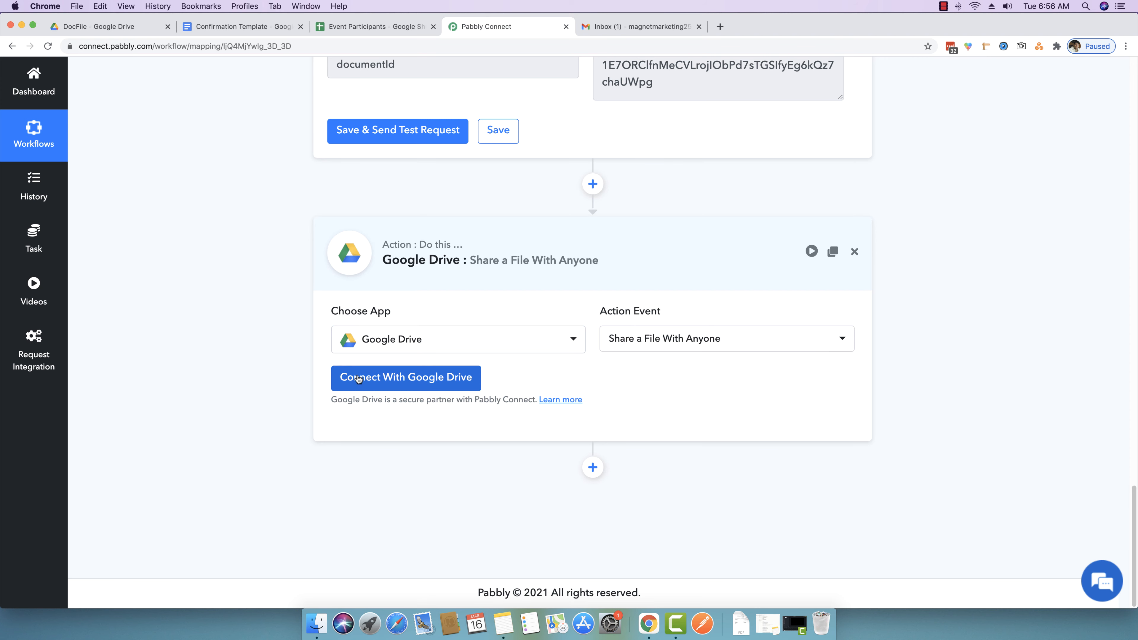
pyautogui.click(406, 385)
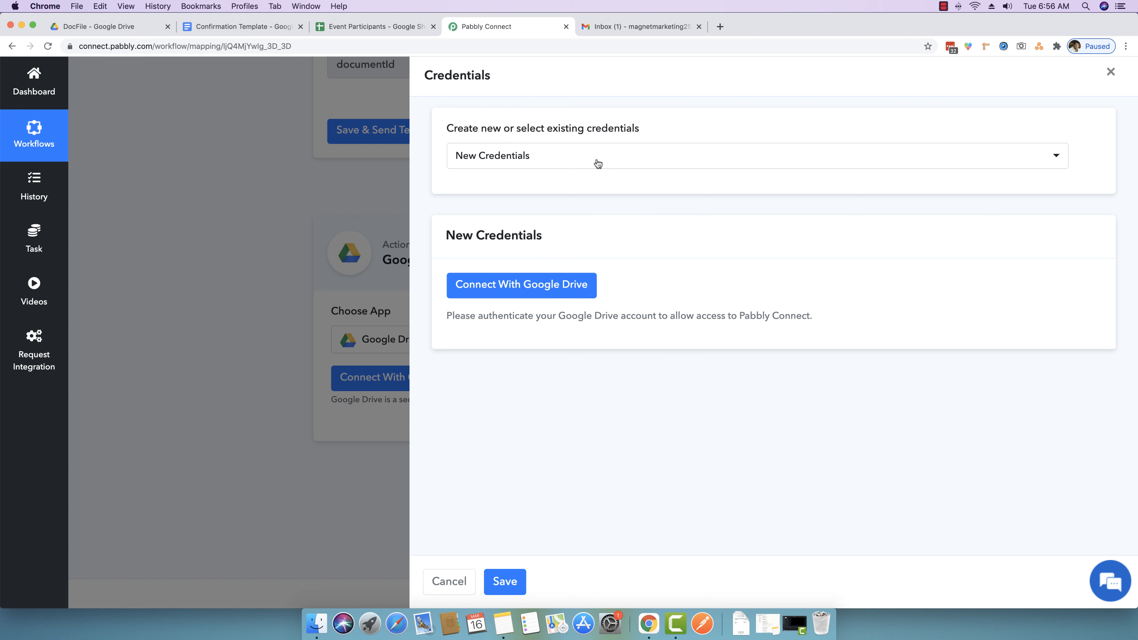
pyautogui.click(598, 164)
pyautogui.scroll(-3, 579, 228)
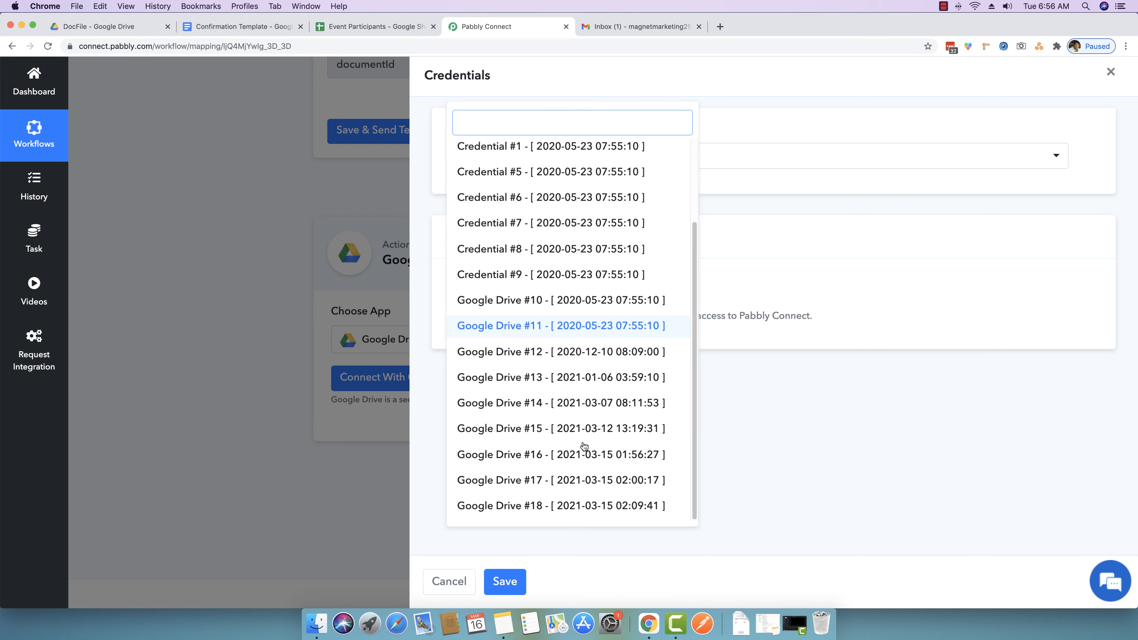
pyautogui.click(838, 421)
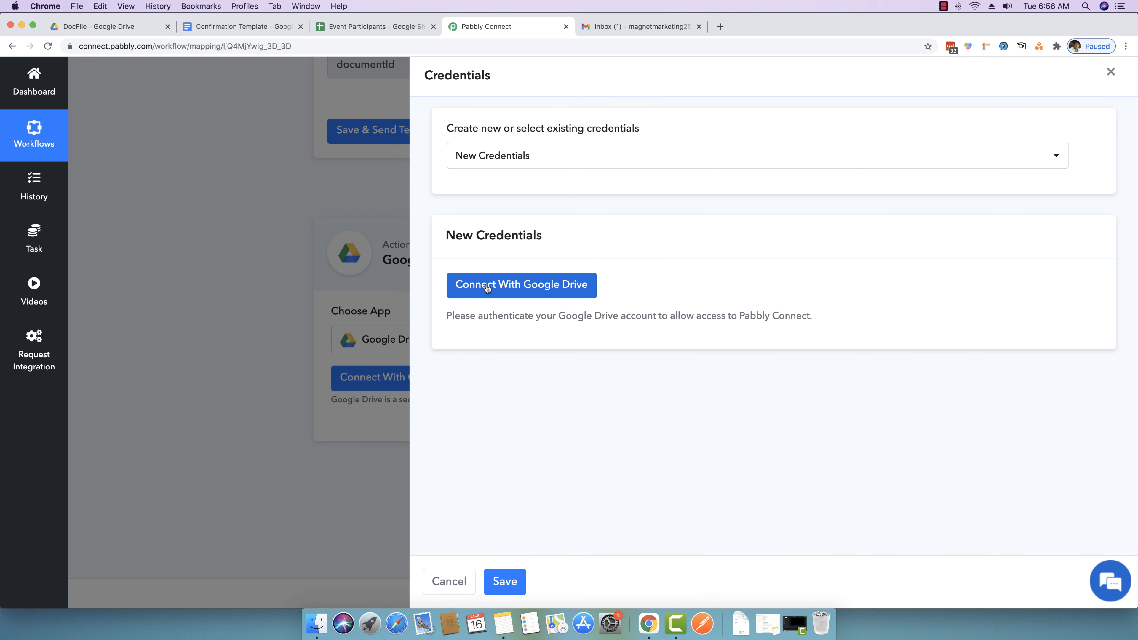
# Connect the Google Drive action with new credentials, choosing the Magnet Marketing account and authorizing Pabbly Connect Drive access.
pyautogui.click(502, 294)
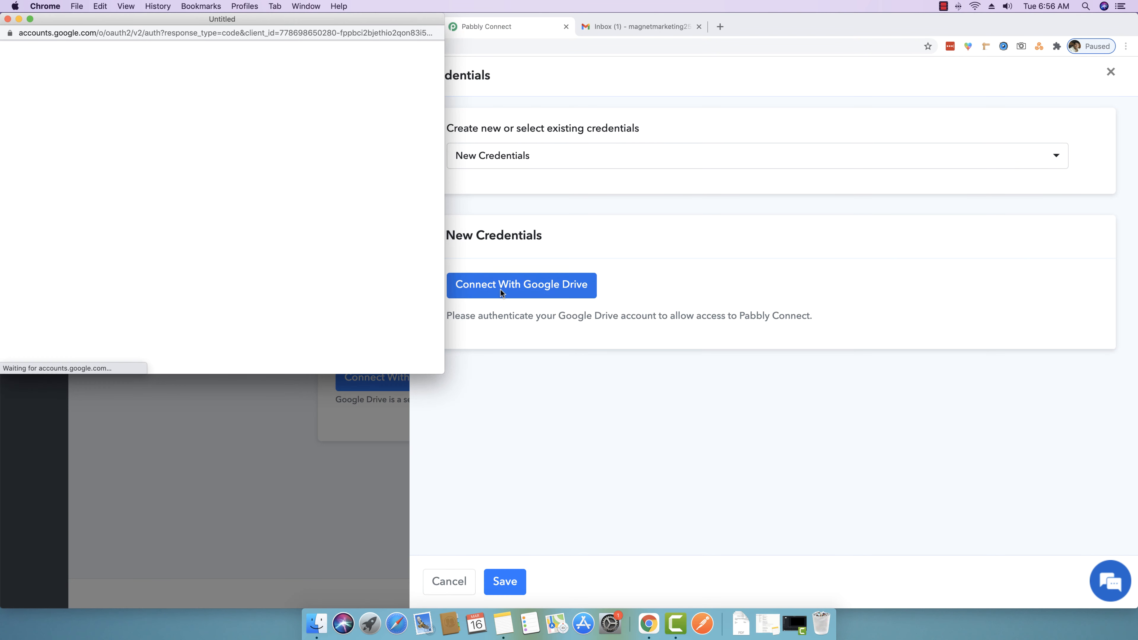
pyautogui.scroll(-1, 197, 294)
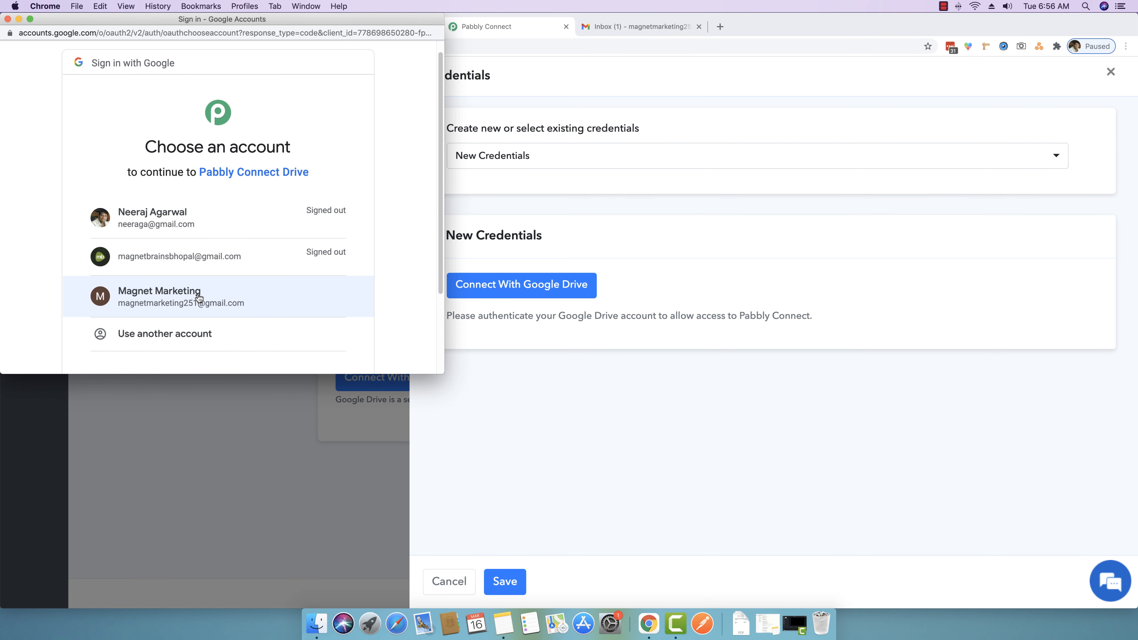
pyautogui.click(196, 292)
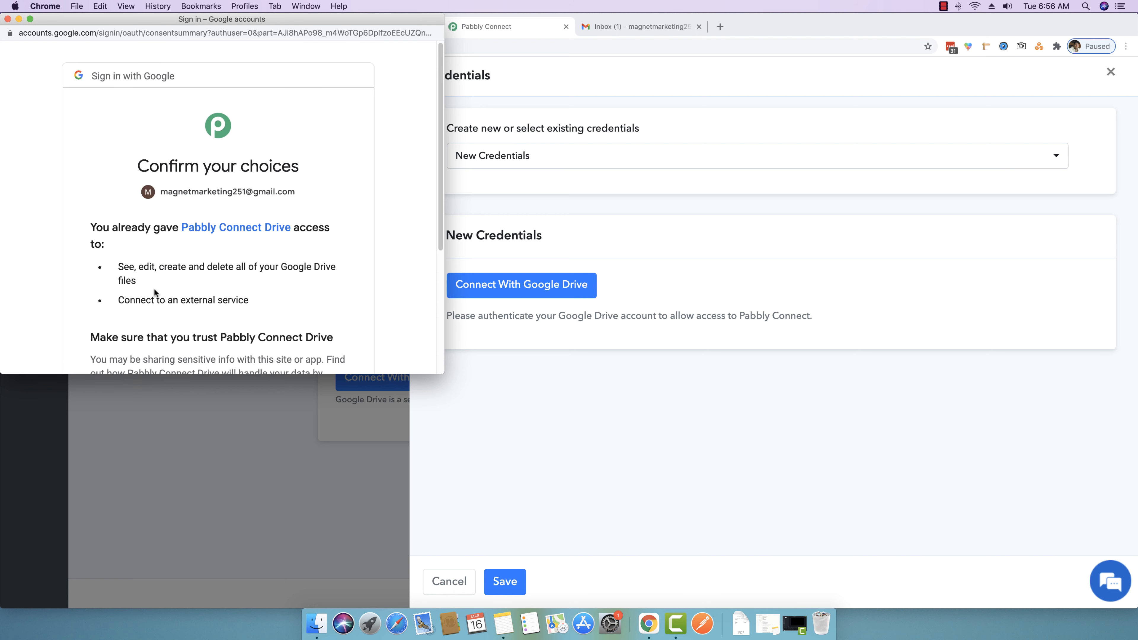
pyautogui.scroll(-5, 154, 288)
pyautogui.click(332, 278)
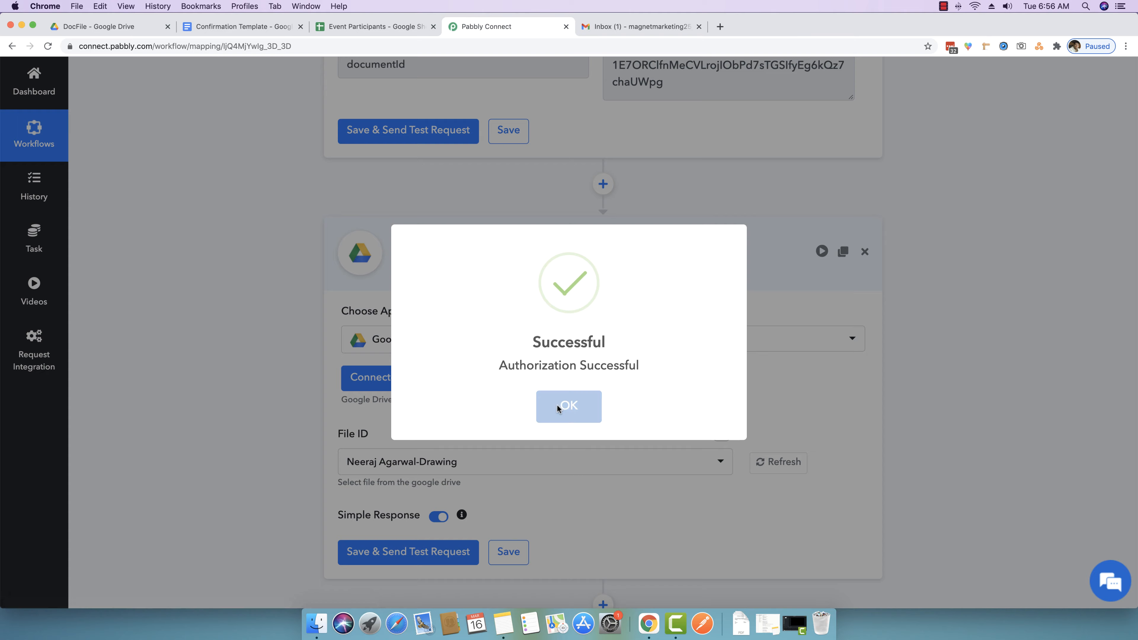
pyautogui.click(558, 408)
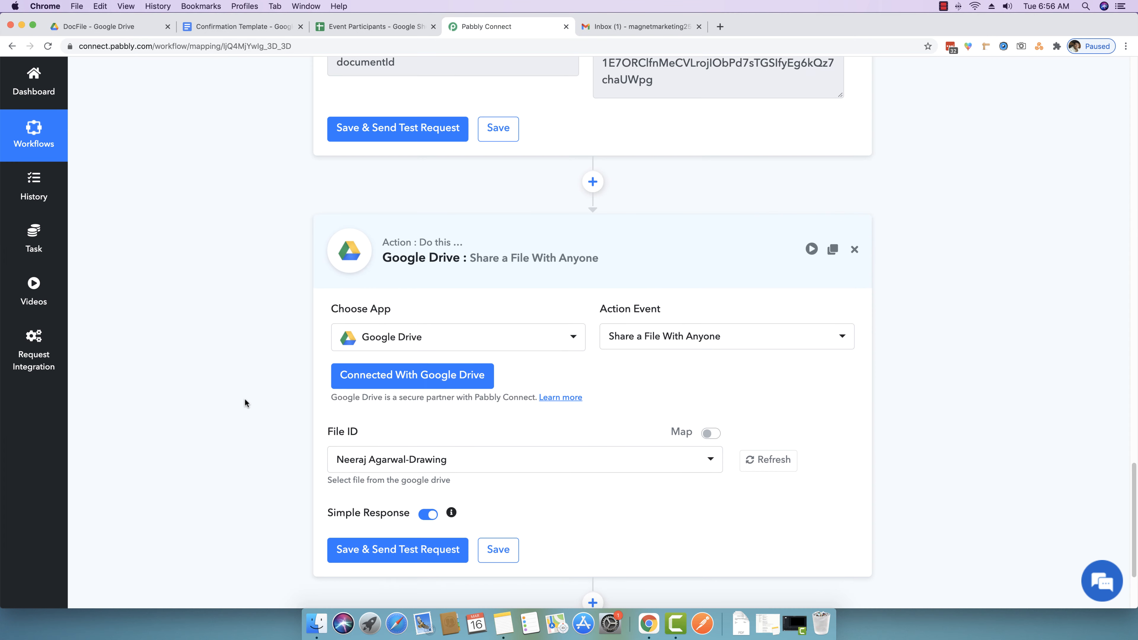
# Check the documentId in the Google Docs response, enable mapping for the Google Drive File ID and clear its prefilled value.
pyautogui.scroll(-3, 244, 398)
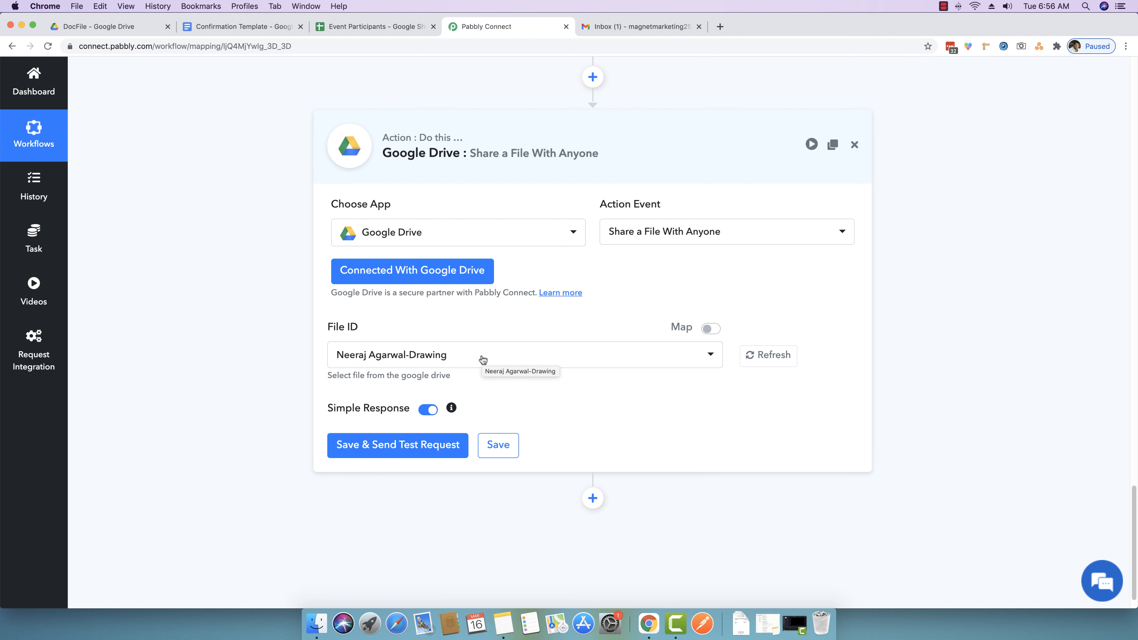
pyautogui.scroll(10, 482, 359)
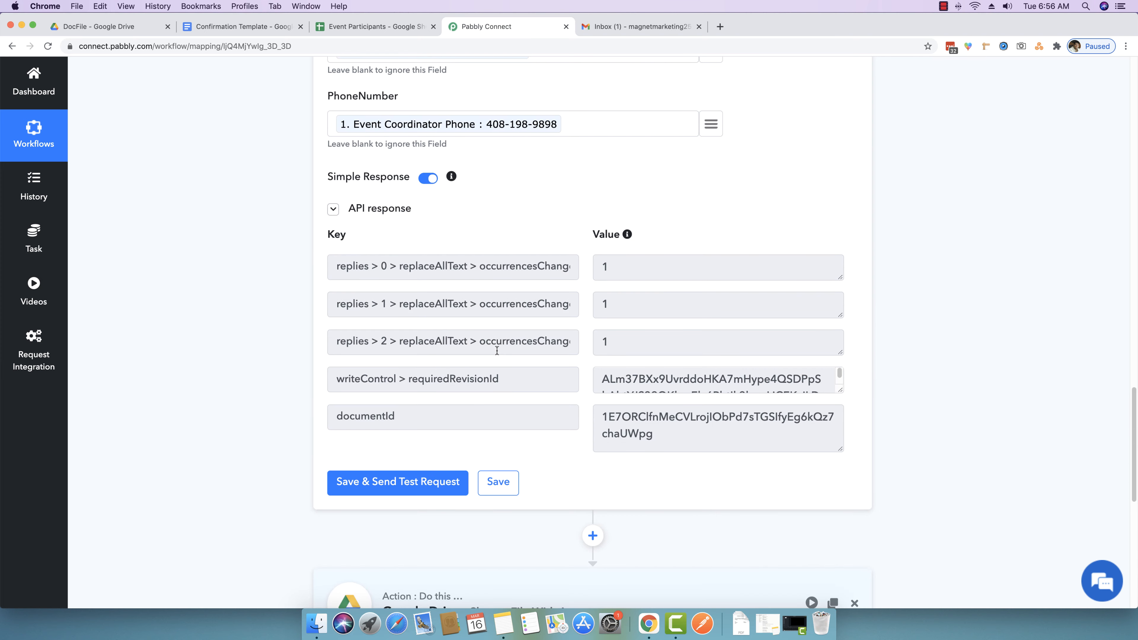
pyautogui.moveTo(422, 417); pyautogui.dragTo(335, 420)
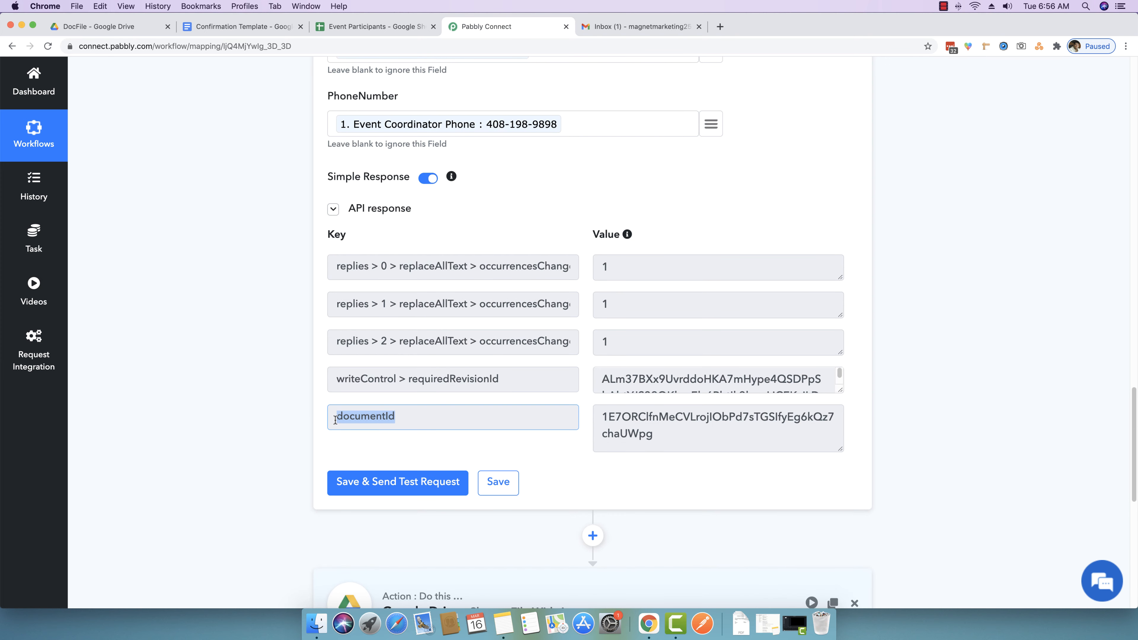
pyautogui.click(395, 415)
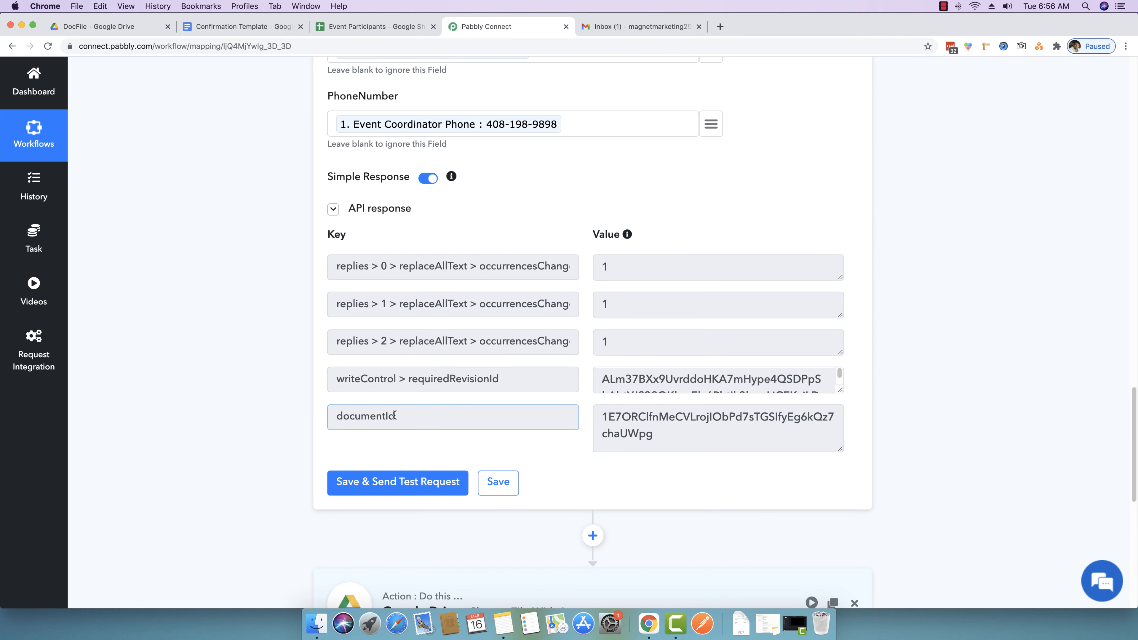
pyautogui.scroll(-10, 388, 415)
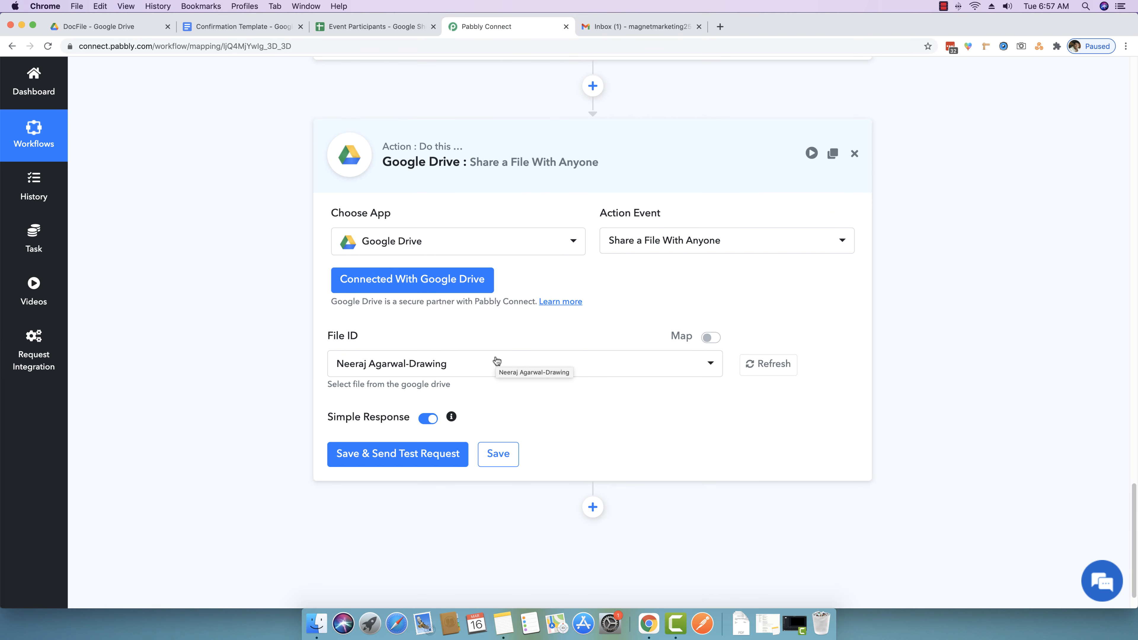
pyautogui.click(712, 339)
pyautogui.click(710, 338)
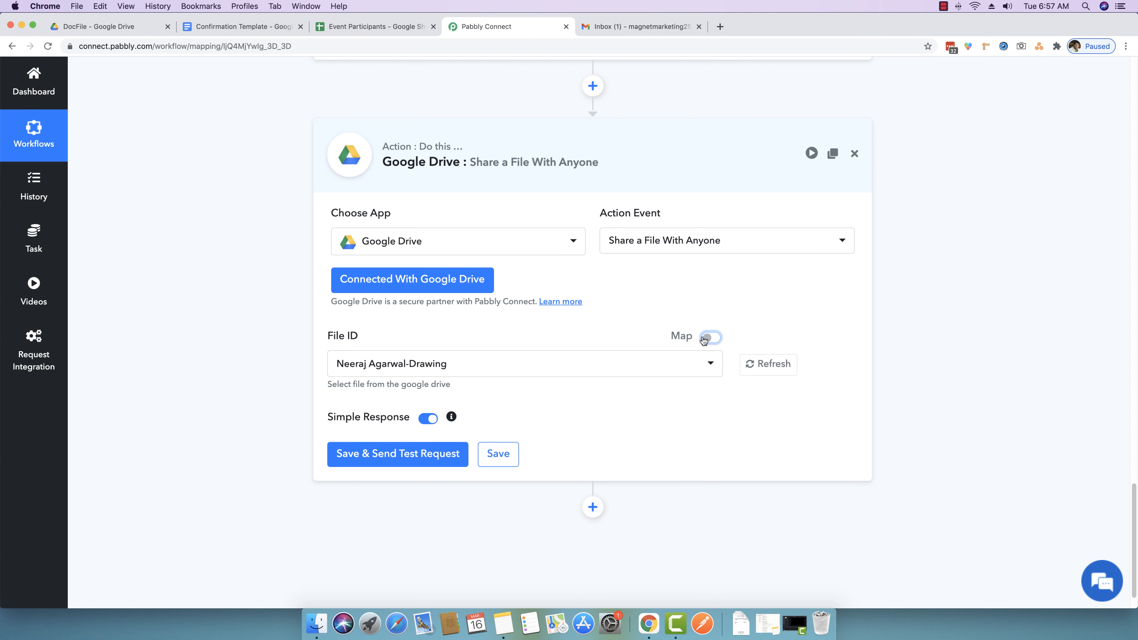
pyautogui.click(709, 338)
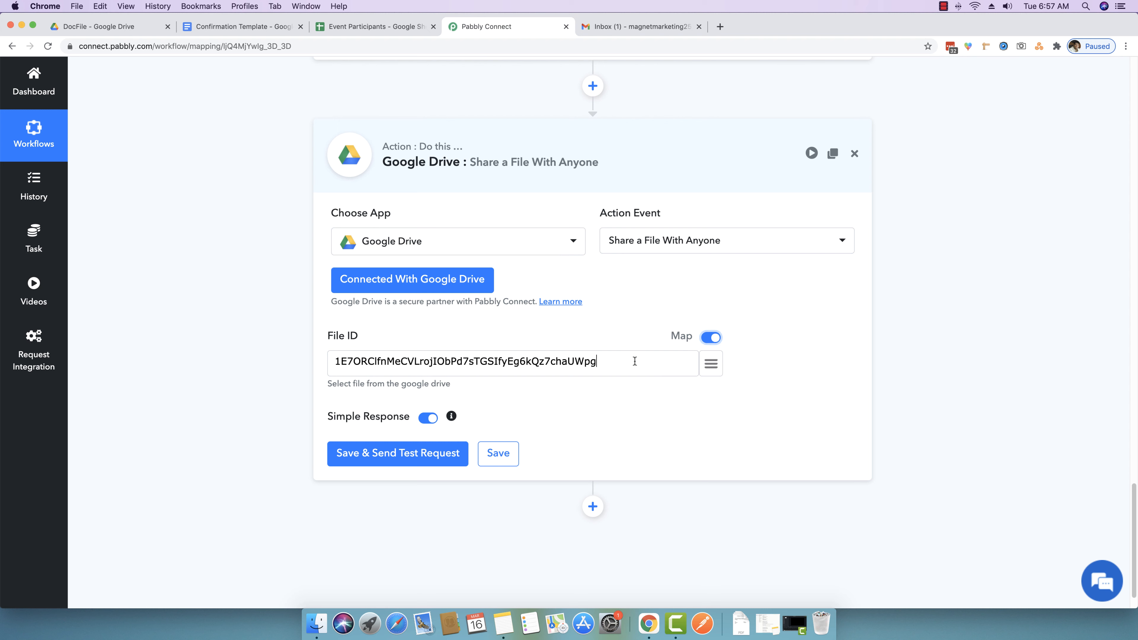
pyautogui.moveTo(635, 361); pyautogui.dragTo(280, 337)
pyautogui.press('BackSpace')
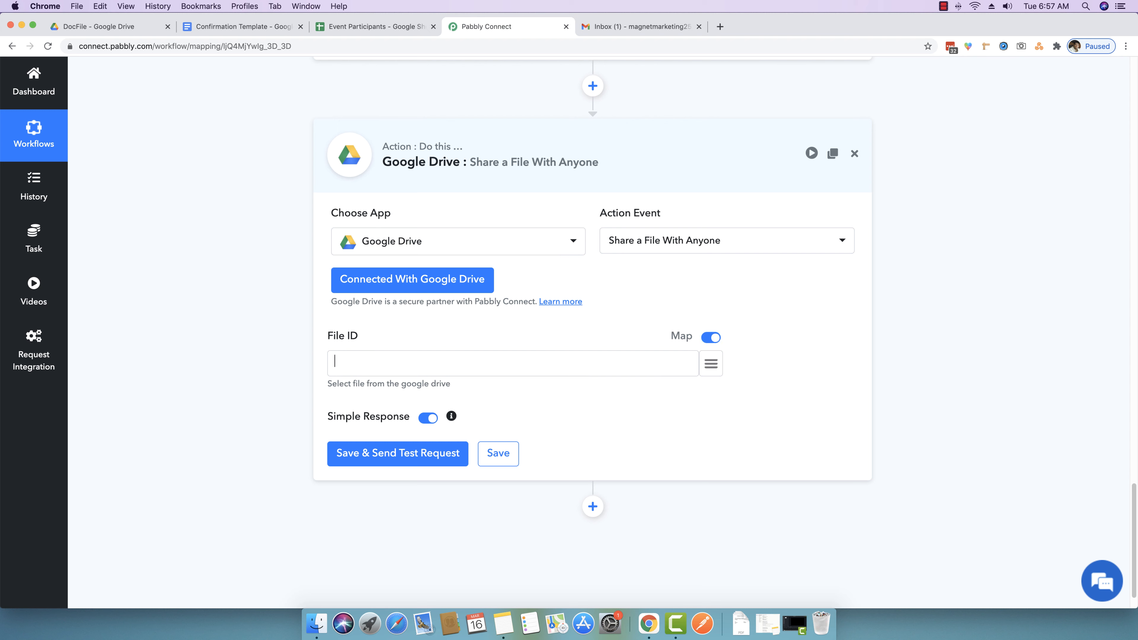
# Map the File ID to the documentId from the step 2 Google Docs: Create Document from Template response.
pyautogui.click(712, 366)
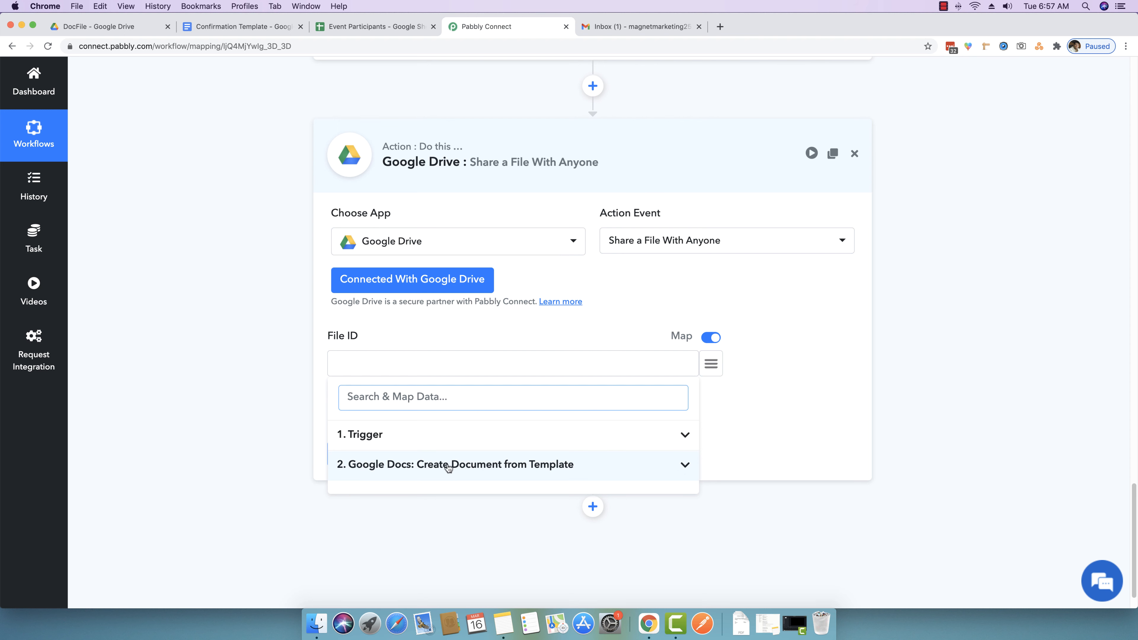
pyautogui.click(685, 466)
pyautogui.scroll(-2, 684, 466)
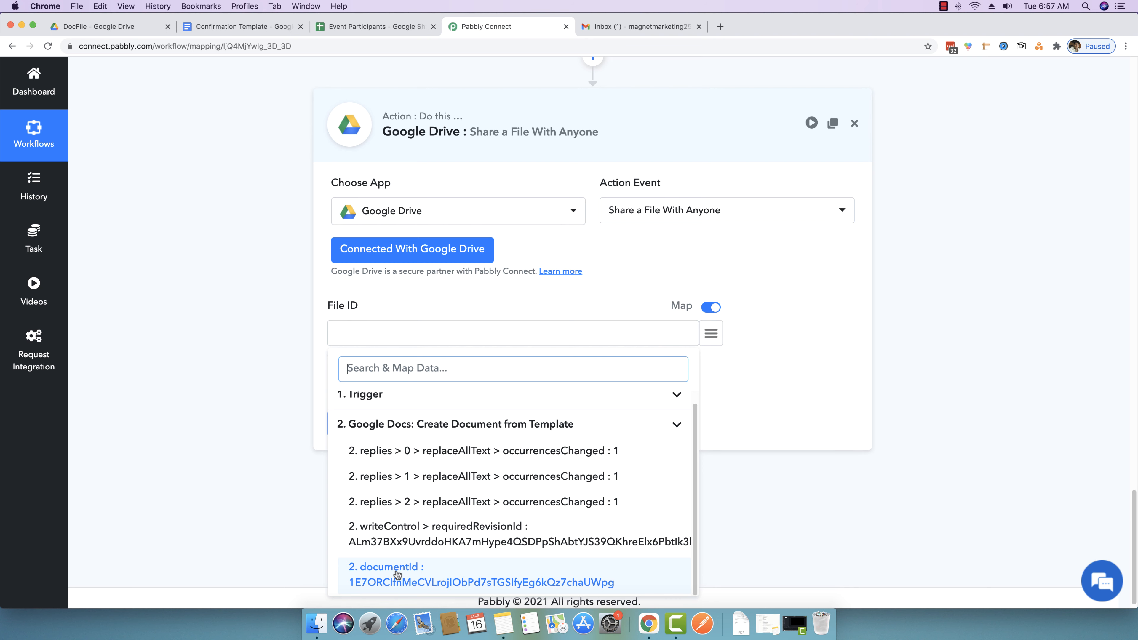
pyautogui.click(397, 573)
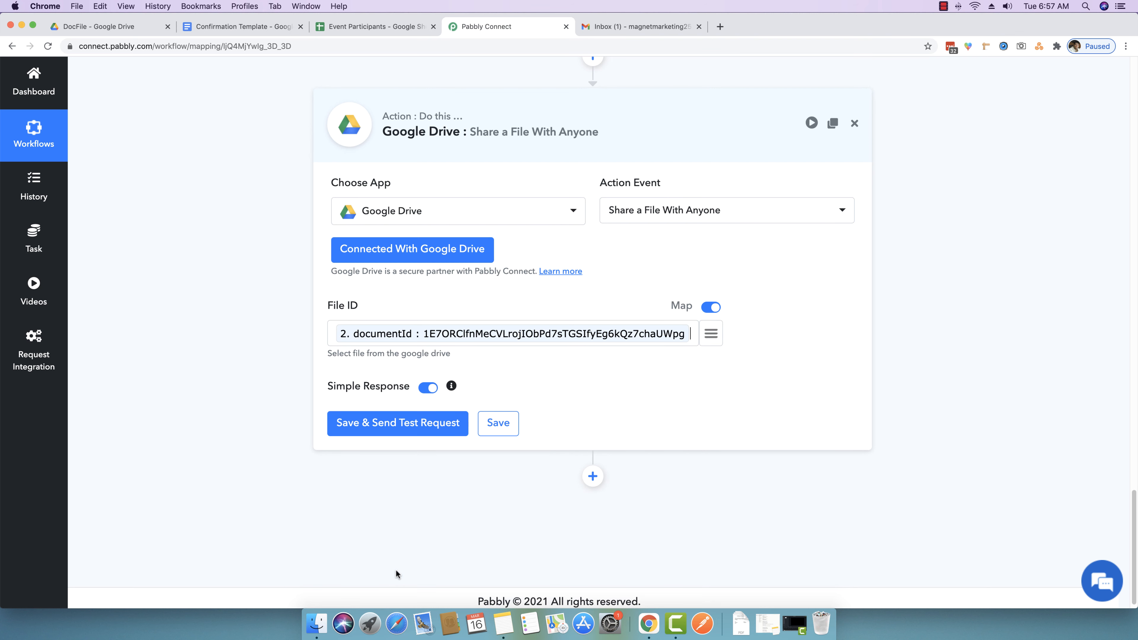
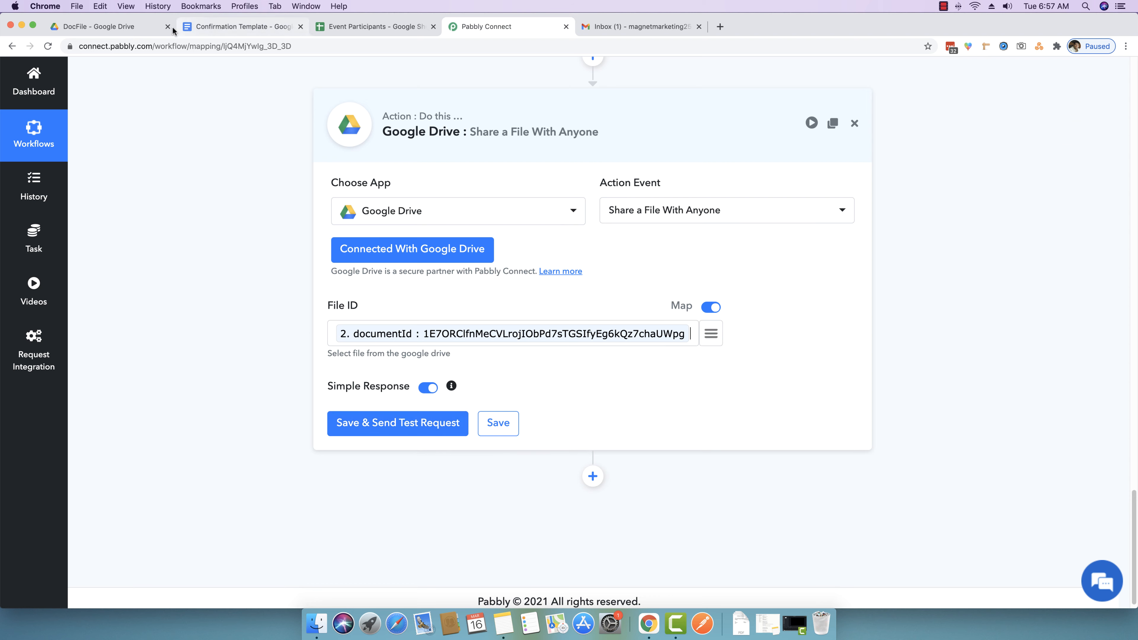
# Switch to Google Drive, open the generated confirmation letter in the DocFile folder and check its sharing status, then return to Pabbly Connect.
pyautogui.click(103, 26)
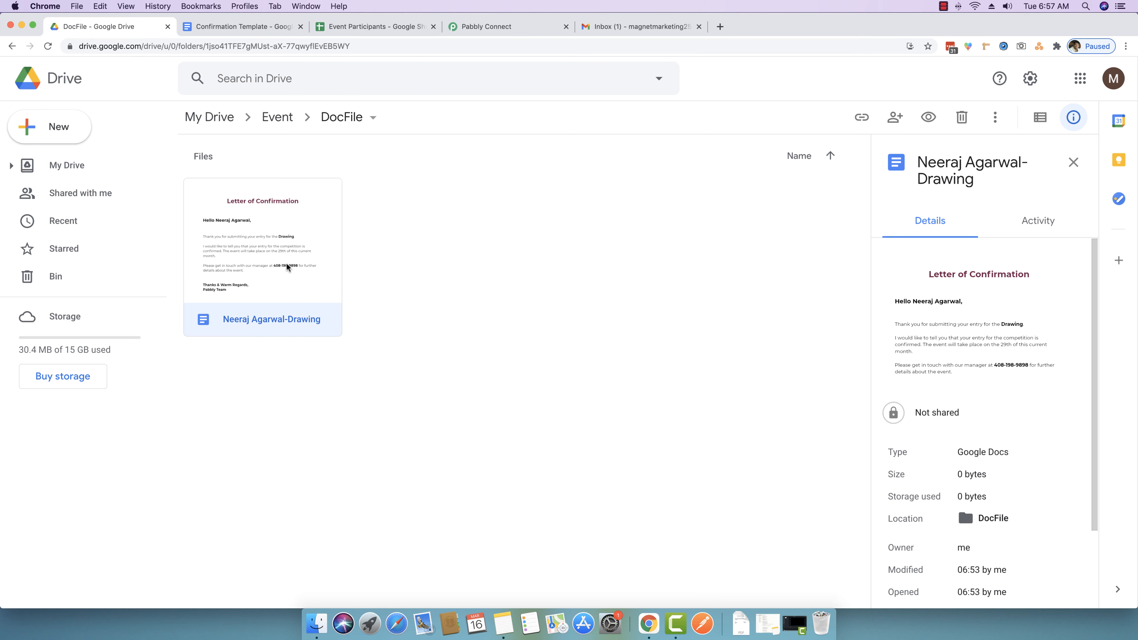
pyautogui.doubleClick(290, 258)
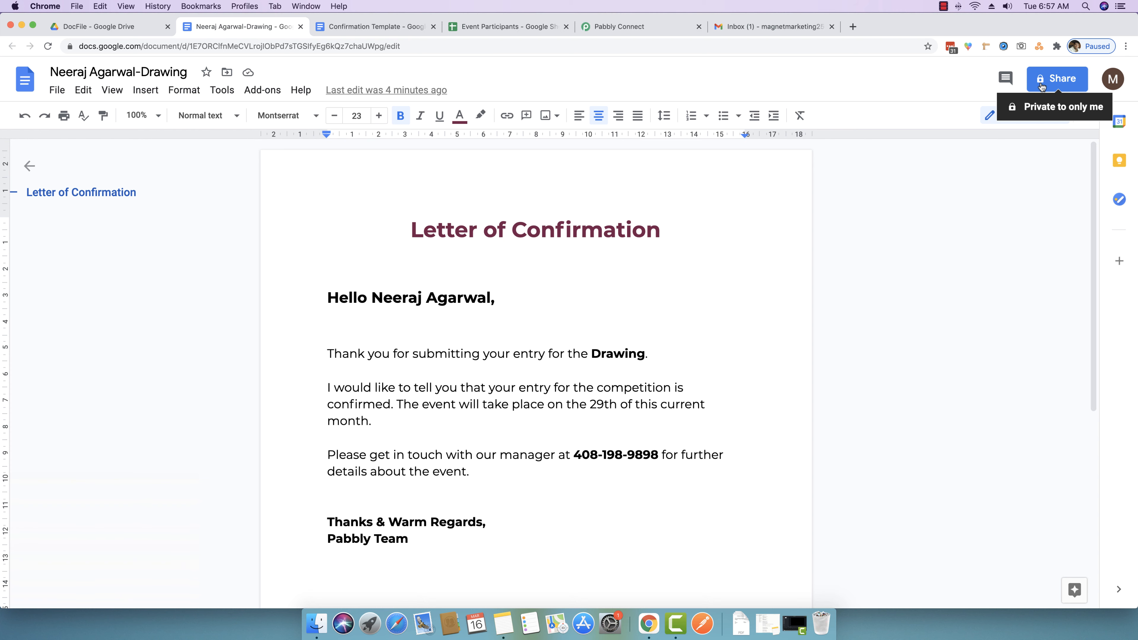
pyautogui.click(639, 32)
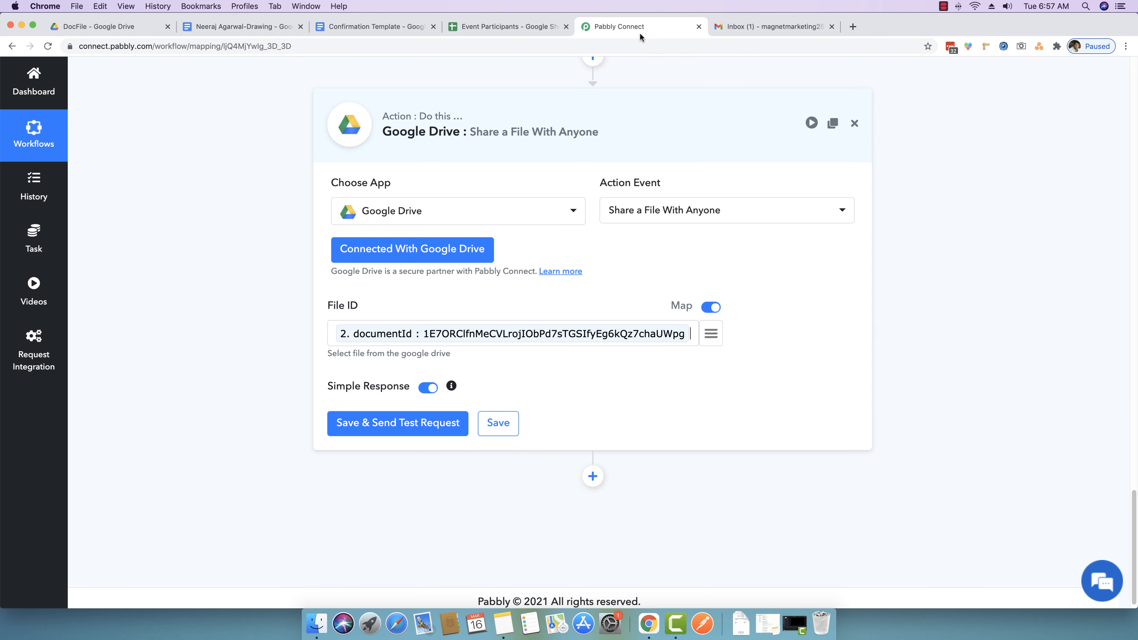
# Save the Share a File With Anyone action with a test request and recheck the letter's sharing status in Google Docs.
pyautogui.click(428, 426)
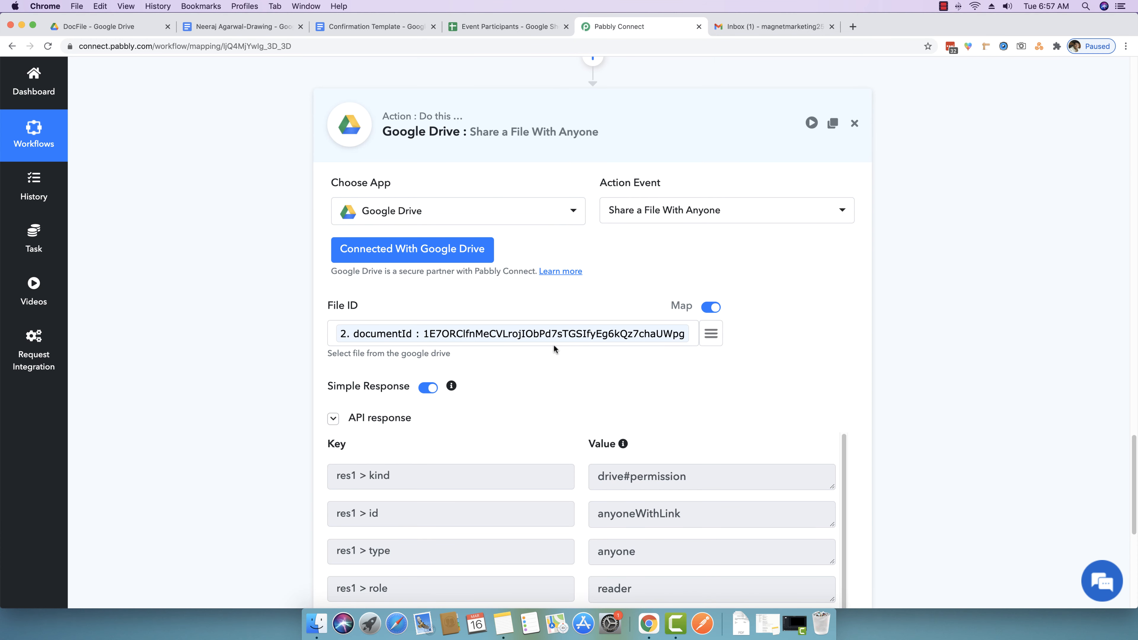
pyautogui.click(227, 27)
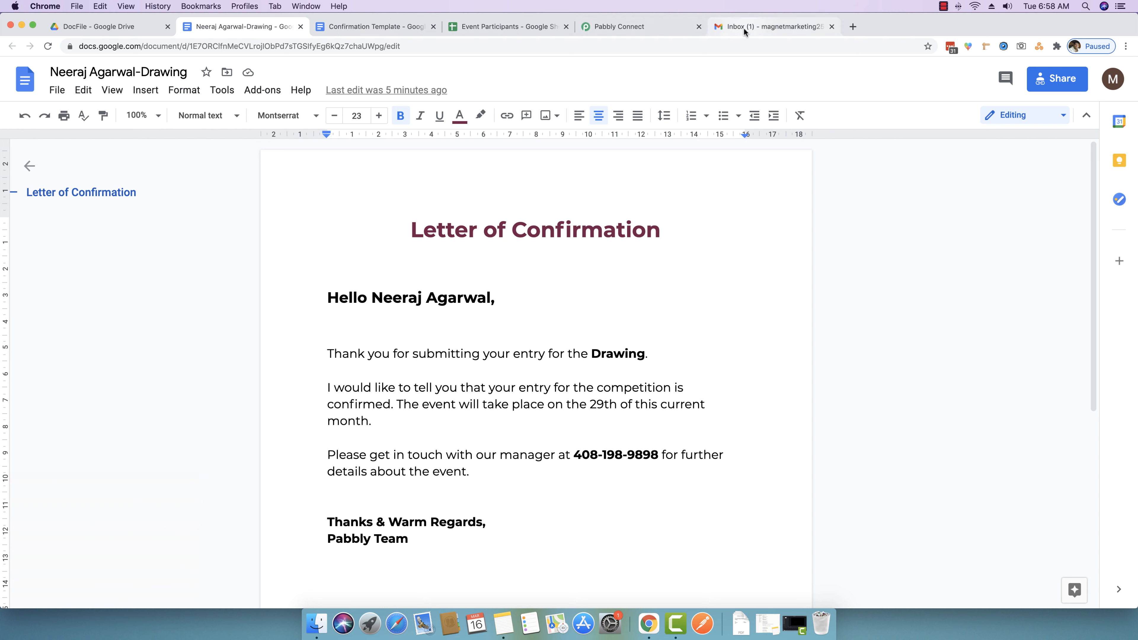
pyautogui.click(652, 28)
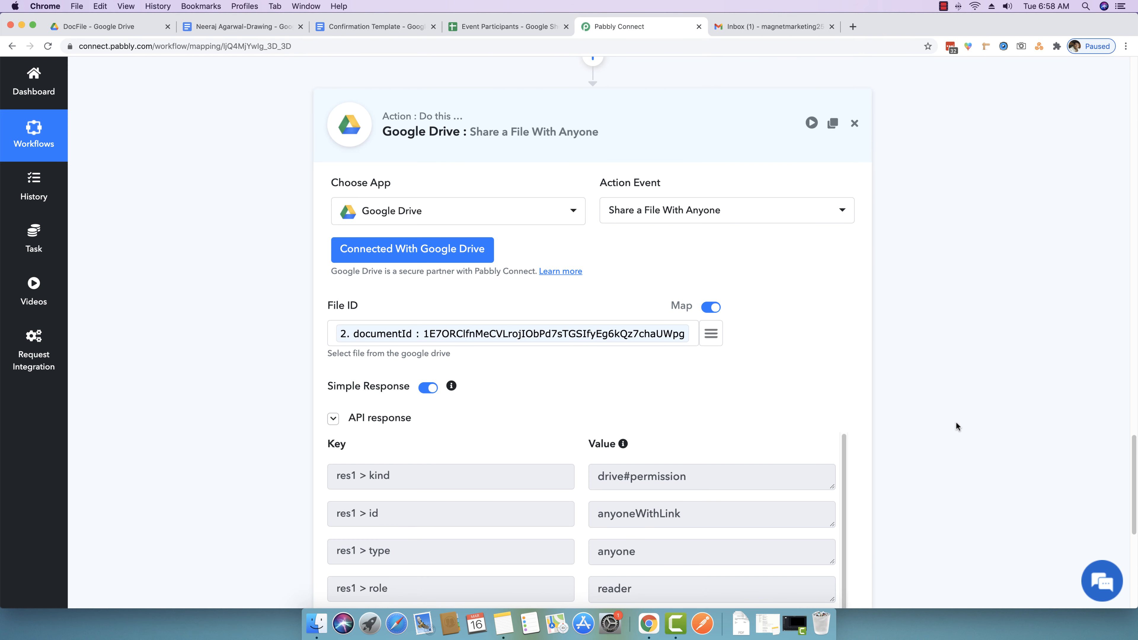
# Examine the Google Drive API response, enlarging the application/pdf export link value to read the full URL.
pyautogui.scroll(-5, 955, 421)
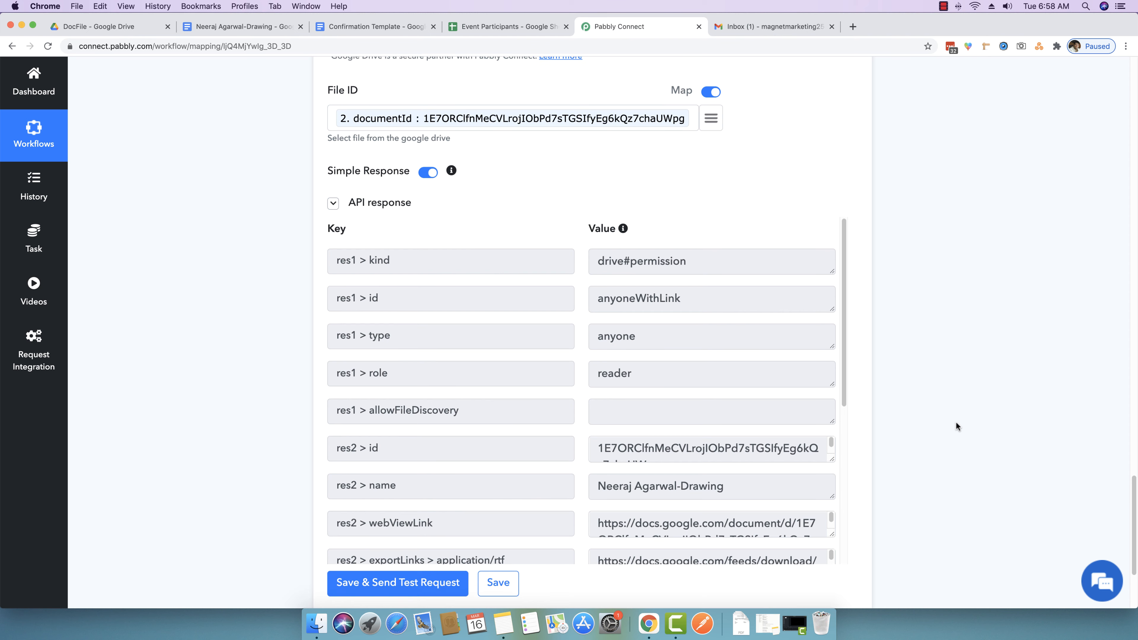
pyautogui.scroll(-3, 956, 427)
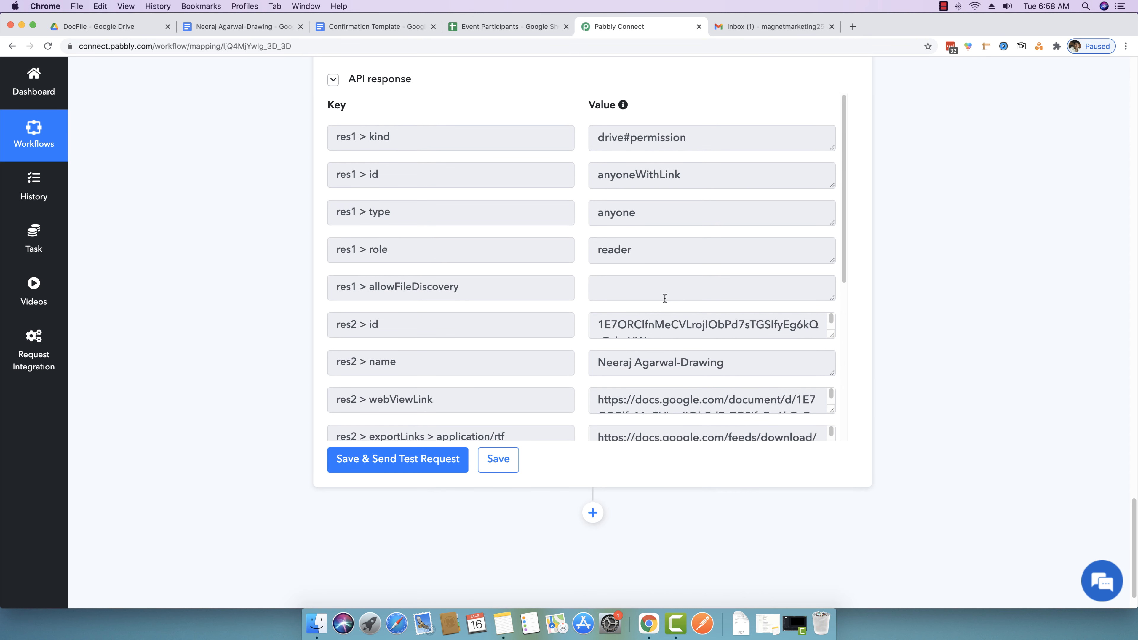
pyautogui.scroll(1, 459, 224)
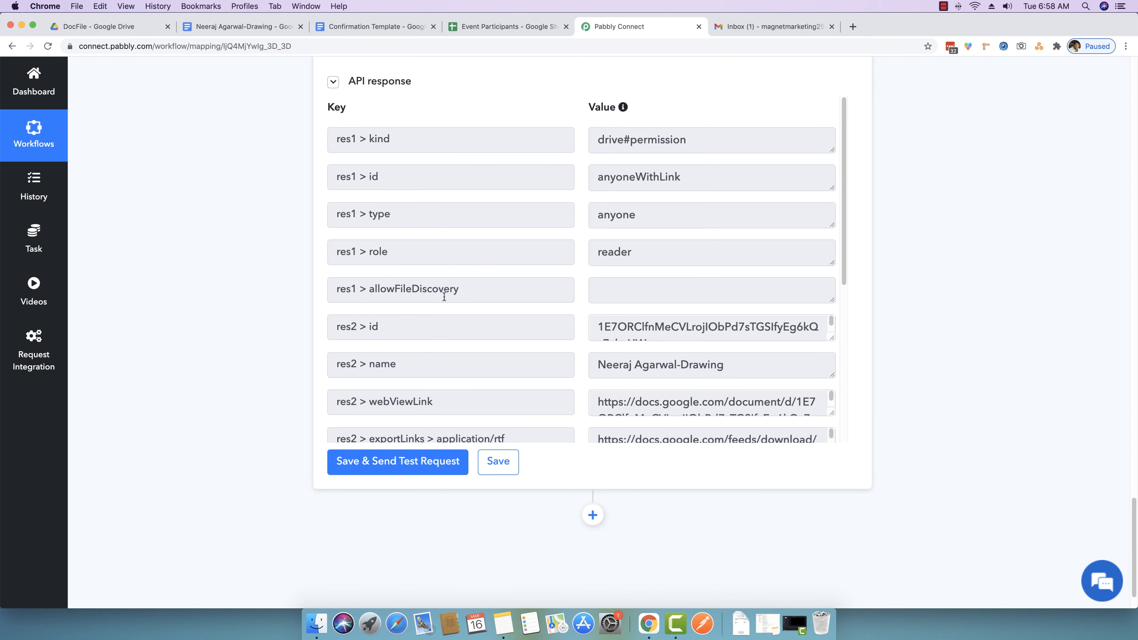
pyautogui.scroll(-3, 559, 344)
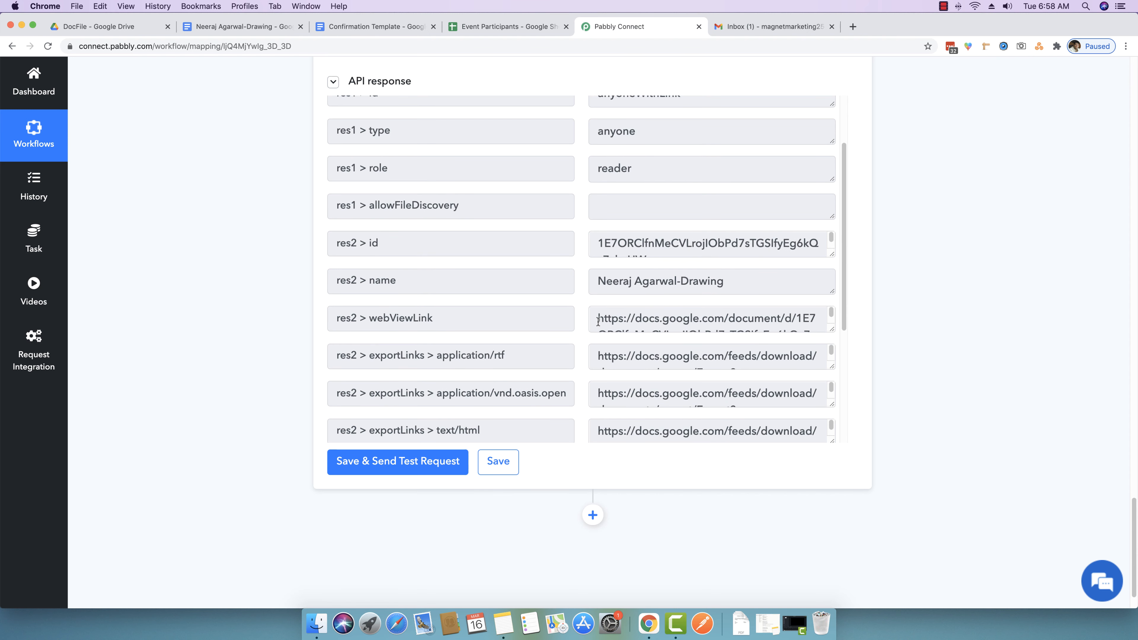
pyautogui.scroll(-3, 577, 332)
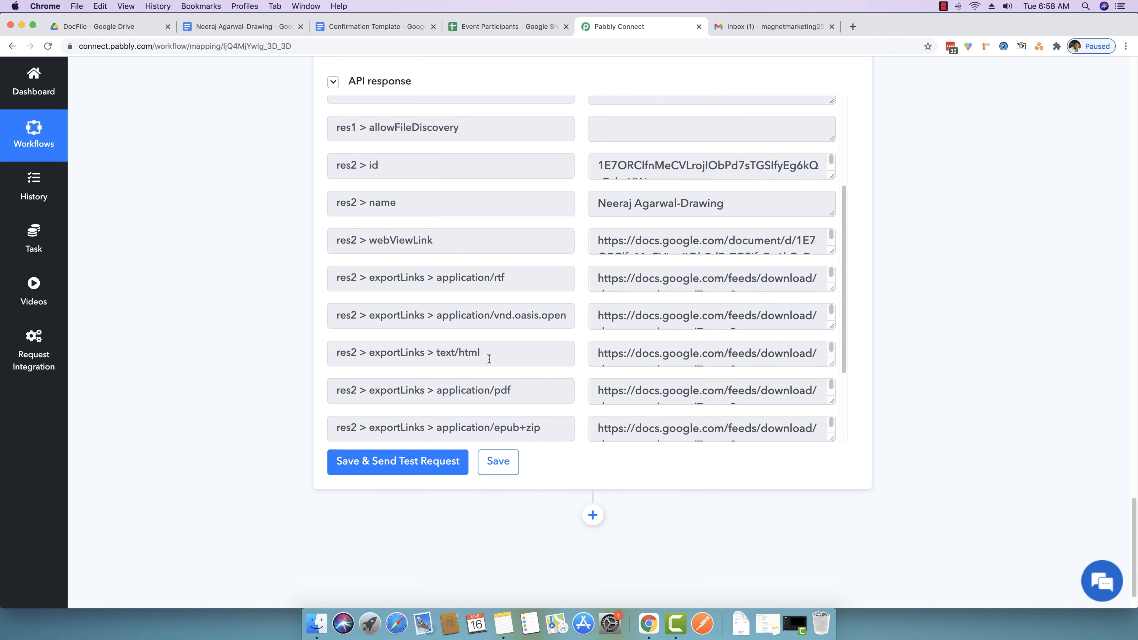
pyautogui.scroll(-1, 488, 358)
pyautogui.moveTo(535, 371); pyautogui.dragTo(833, 411)
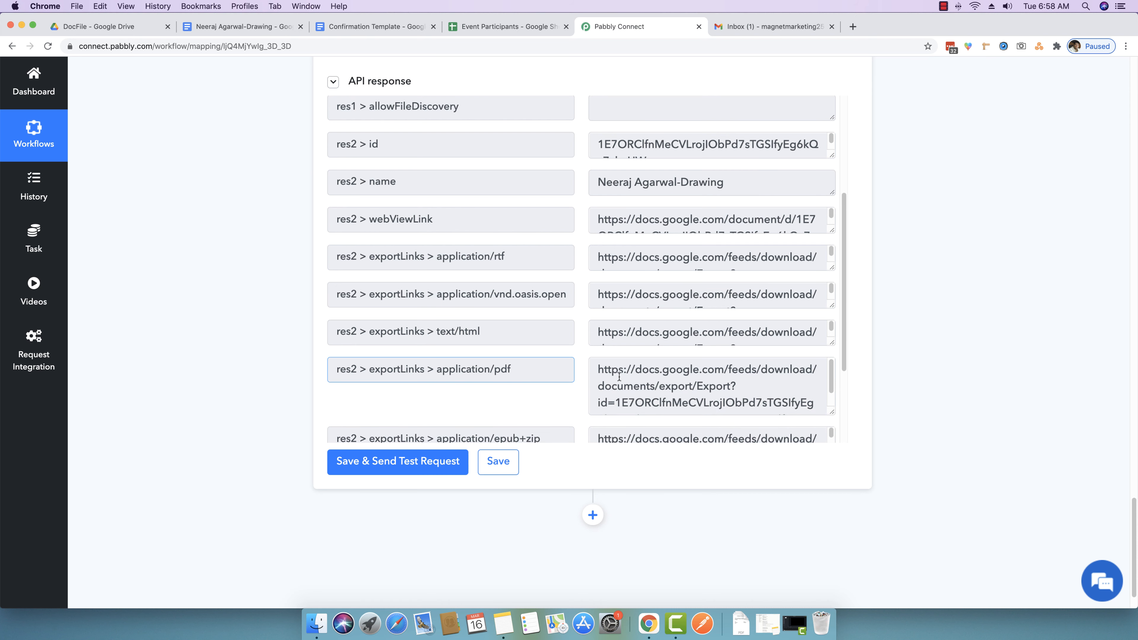
pyautogui.moveTo(600, 369)
pyautogui.mouseDown()
pyautogui.moveTo(824, 411)
pyautogui.moveTo(595, 352)
pyautogui.mouseUp()
pyautogui.click(674, 392)
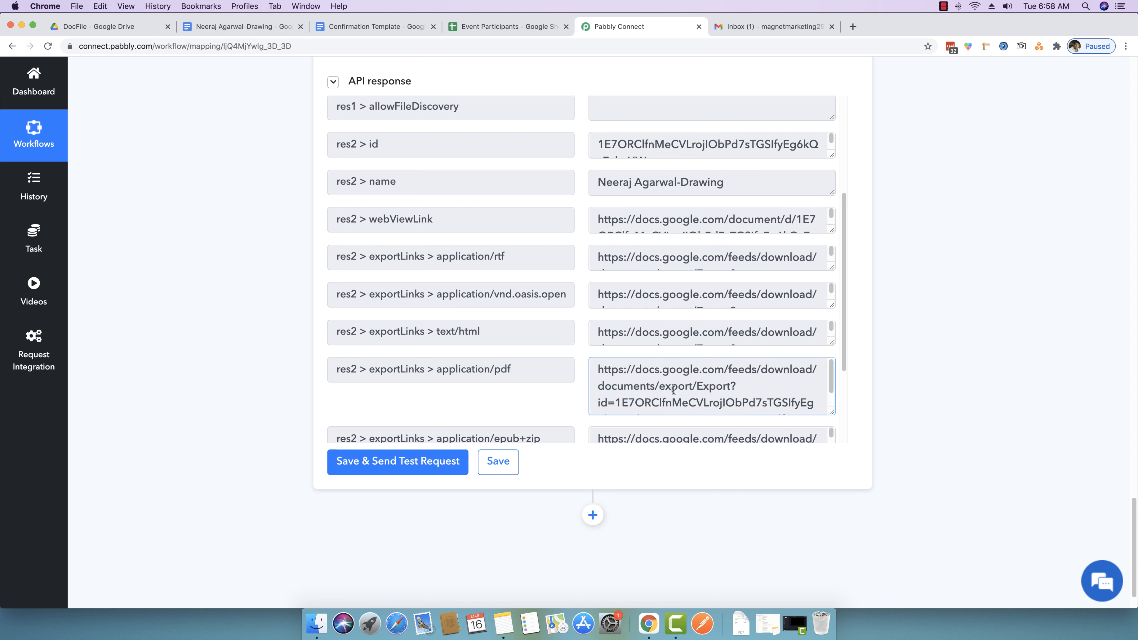
pyautogui.moveTo(598, 369); pyautogui.dragTo(819, 412)
pyautogui.click(818, 410)
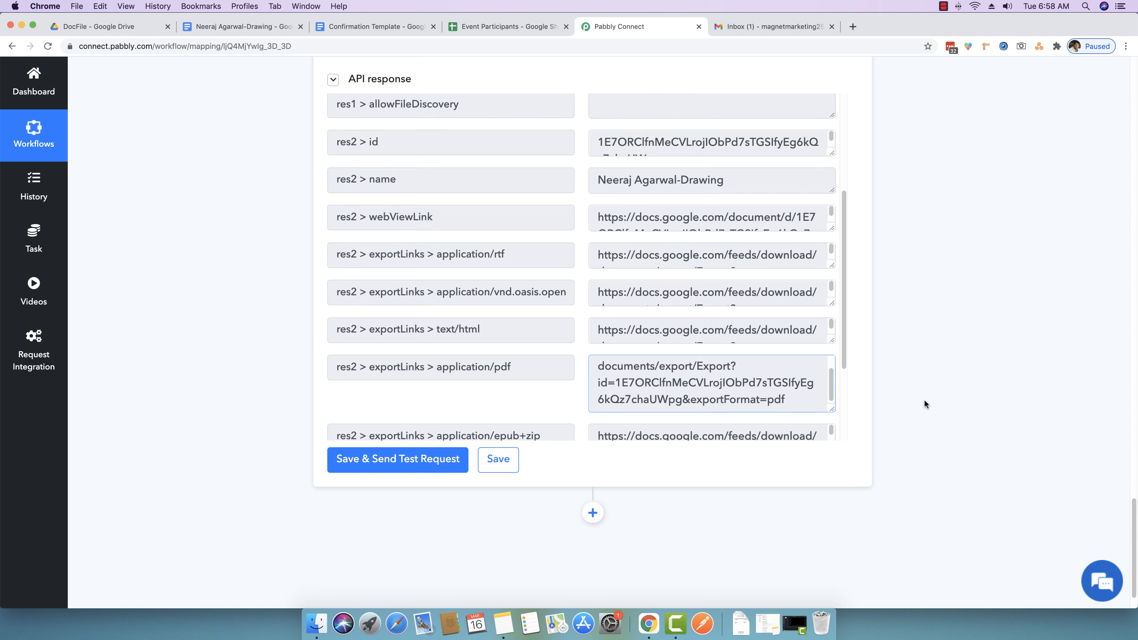
# Add a new action step after the Google Drive sharing step and choose Google Drive as its app.
pyautogui.scroll(-2, 924, 400)
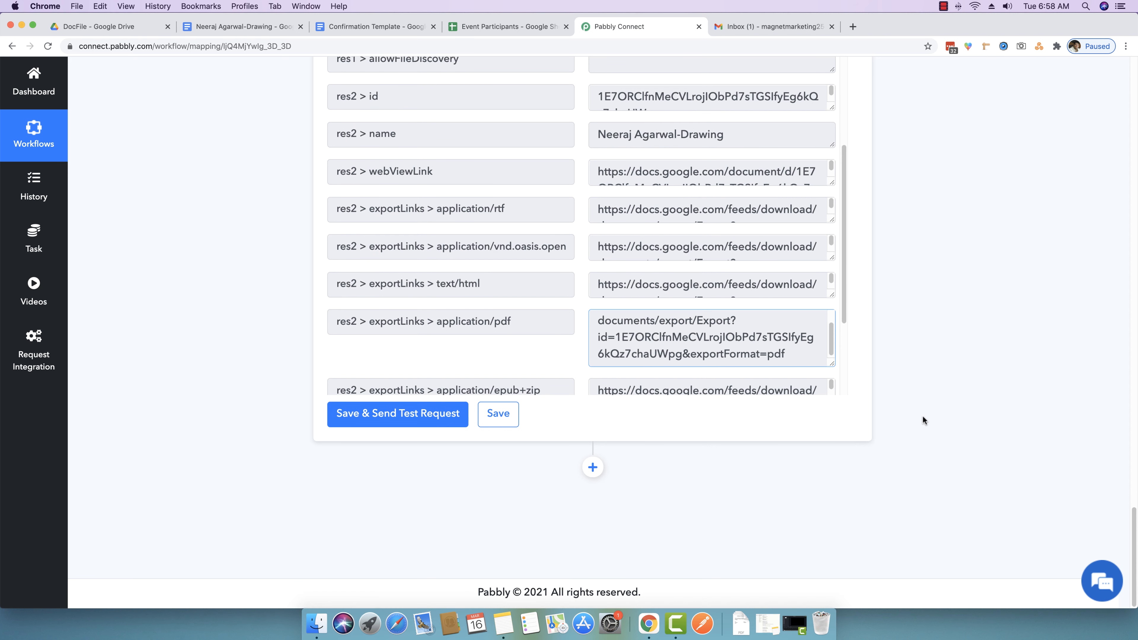
pyautogui.click(593, 468)
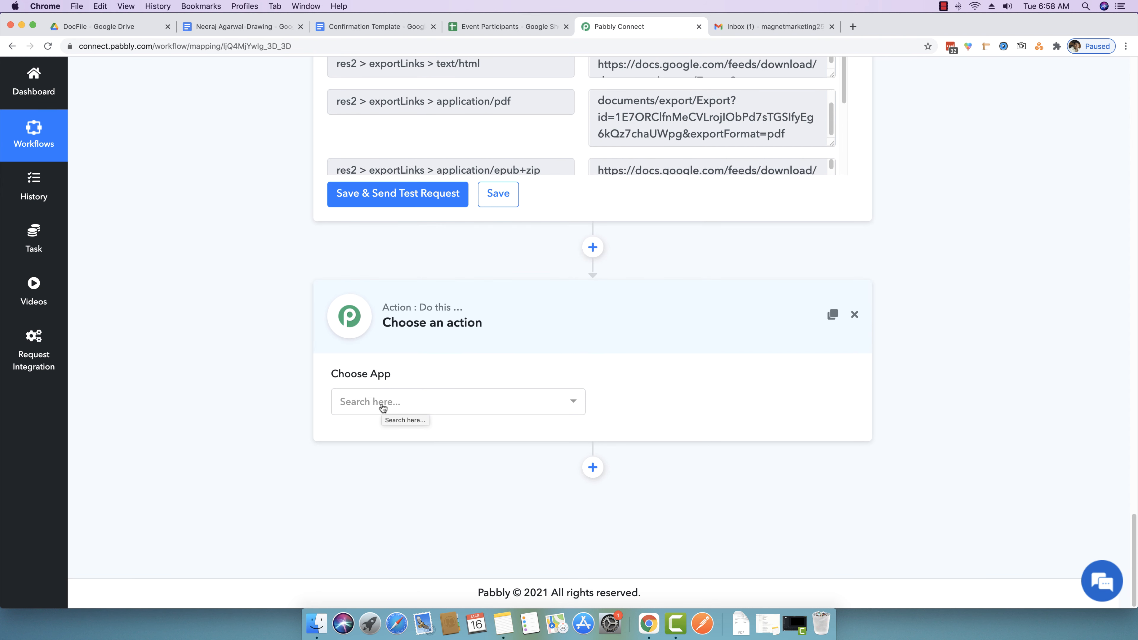
pyautogui.click(382, 407)
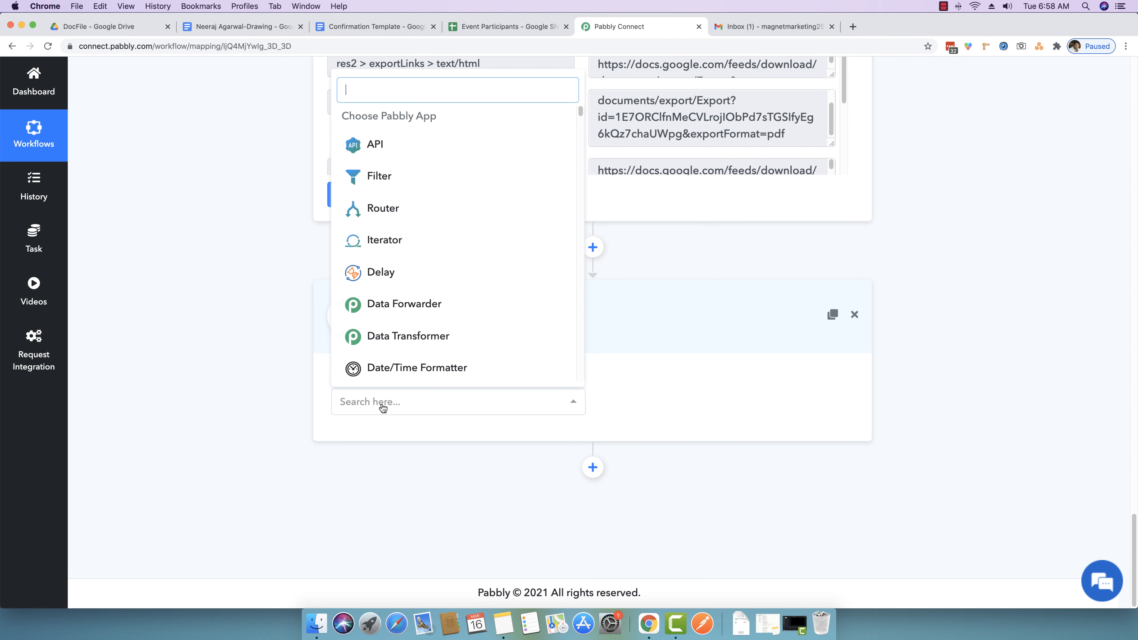
pyautogui.write('gogole d')
pyautogui.press('BackSpace')
pyautogui.press('BackSpace')
pyautogui.press('BackSpace')
pyautogui.press('BackSpace')
pyautogui.press('BackSpace')
pyautogui.press('BackSpace')
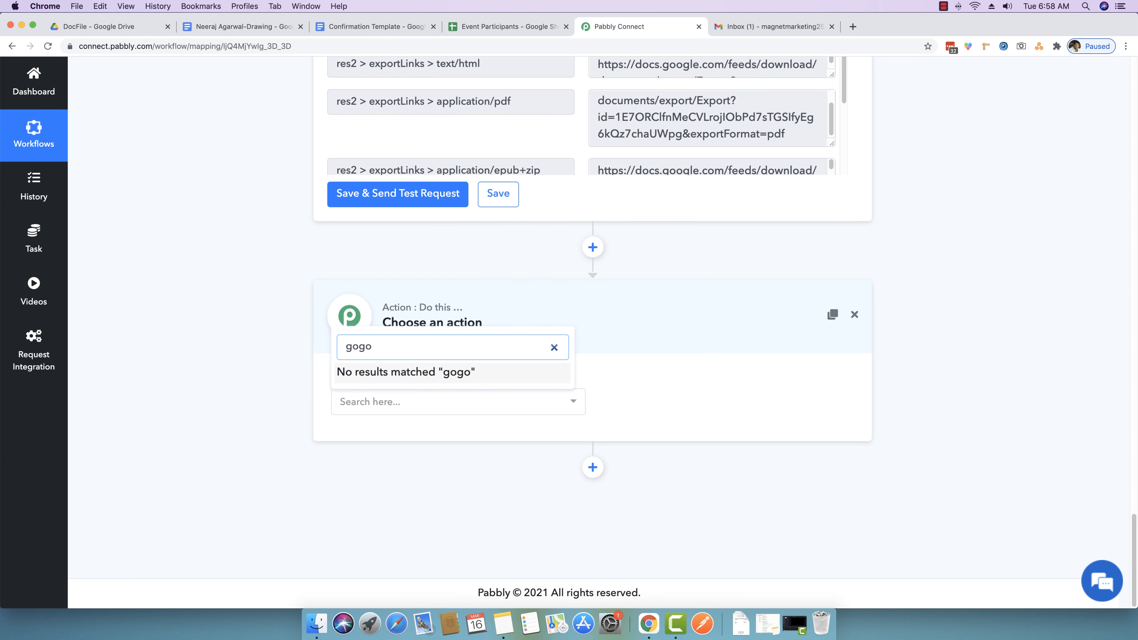
pyautogui.write('ogle dr')
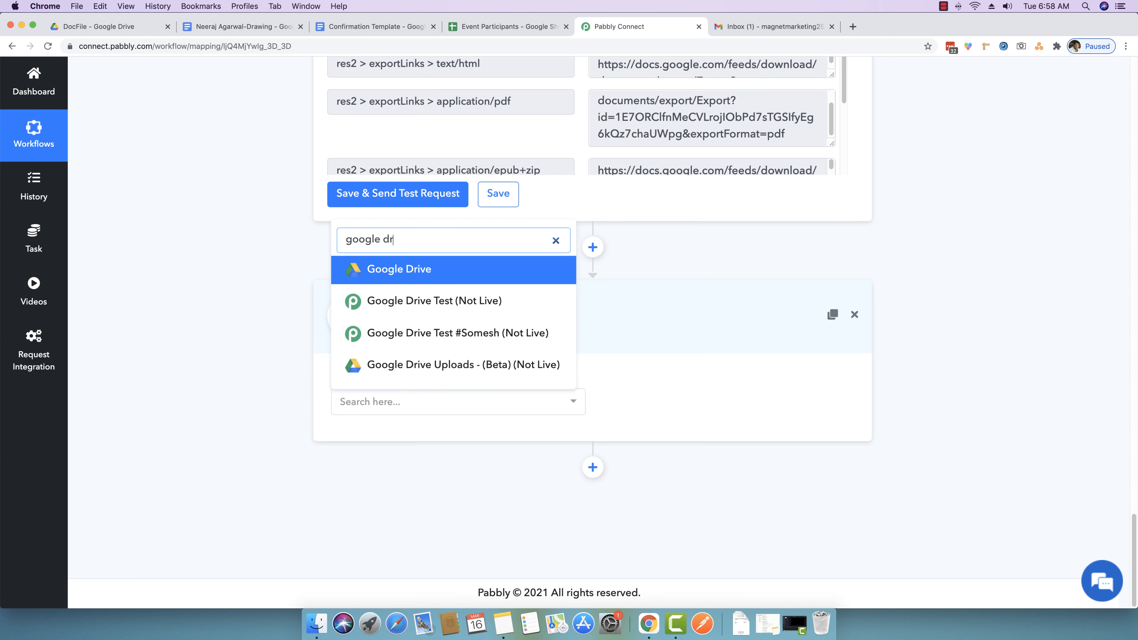
pyautogui.click(414, 269)
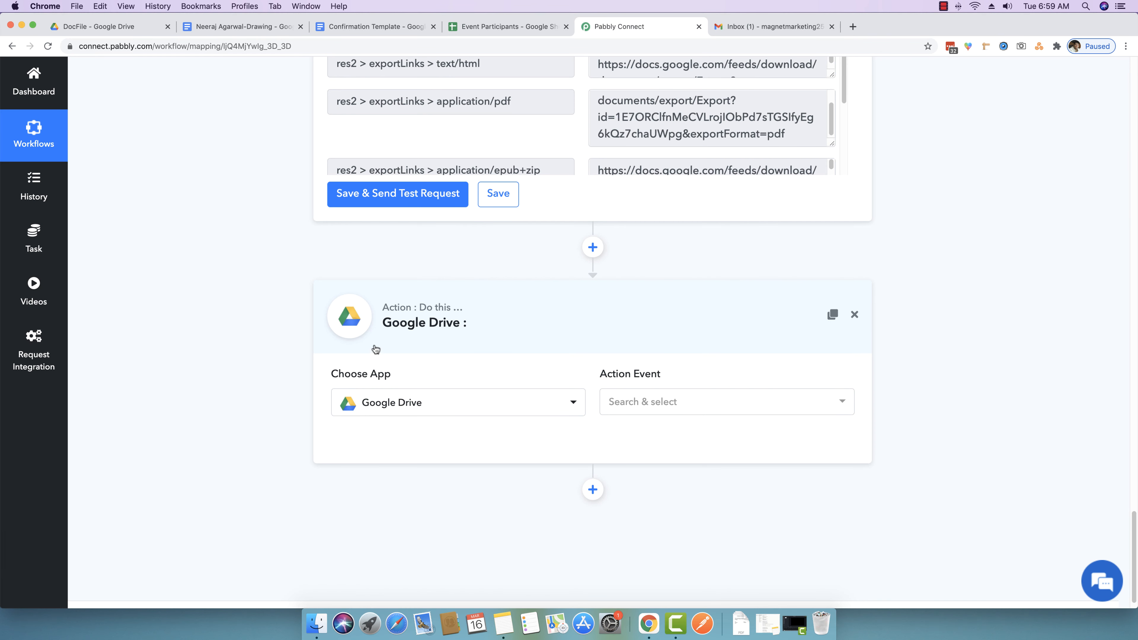
# Set the new Google Drive step's action event to Upload a File.
pyautogui.click(687, 401)
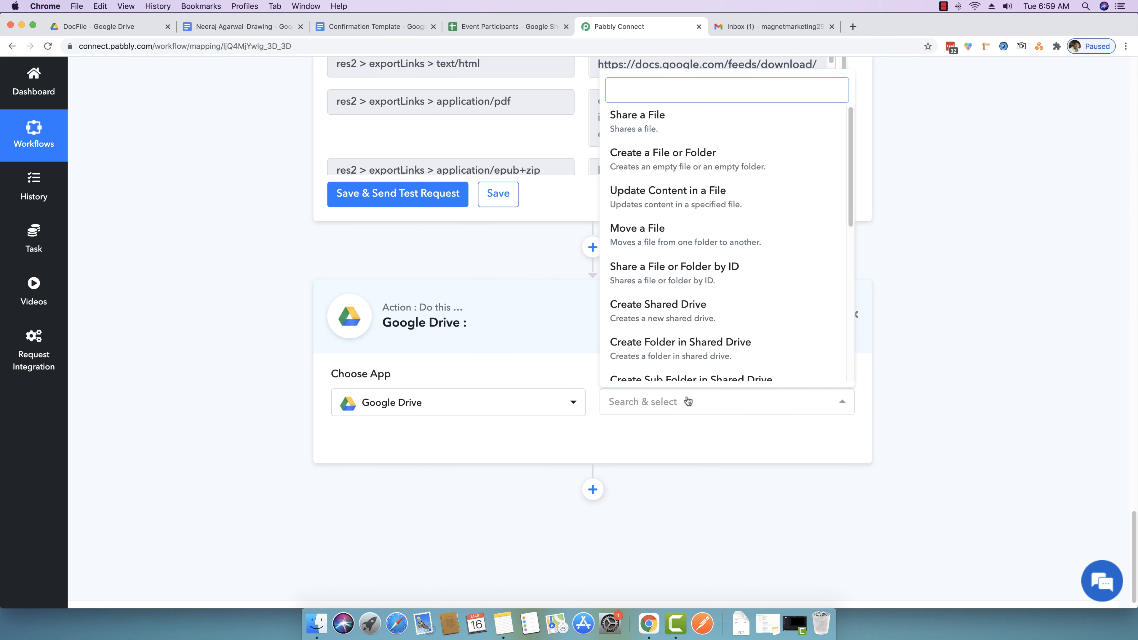
pyautogui.write('uplo')
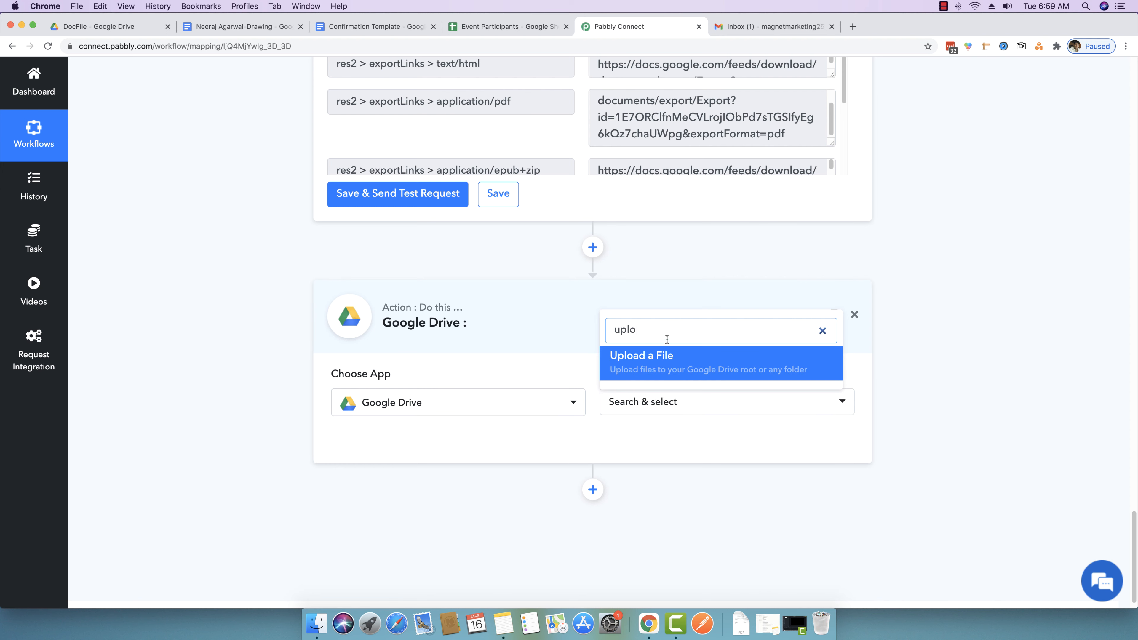
pyautogui.click(661, 367)
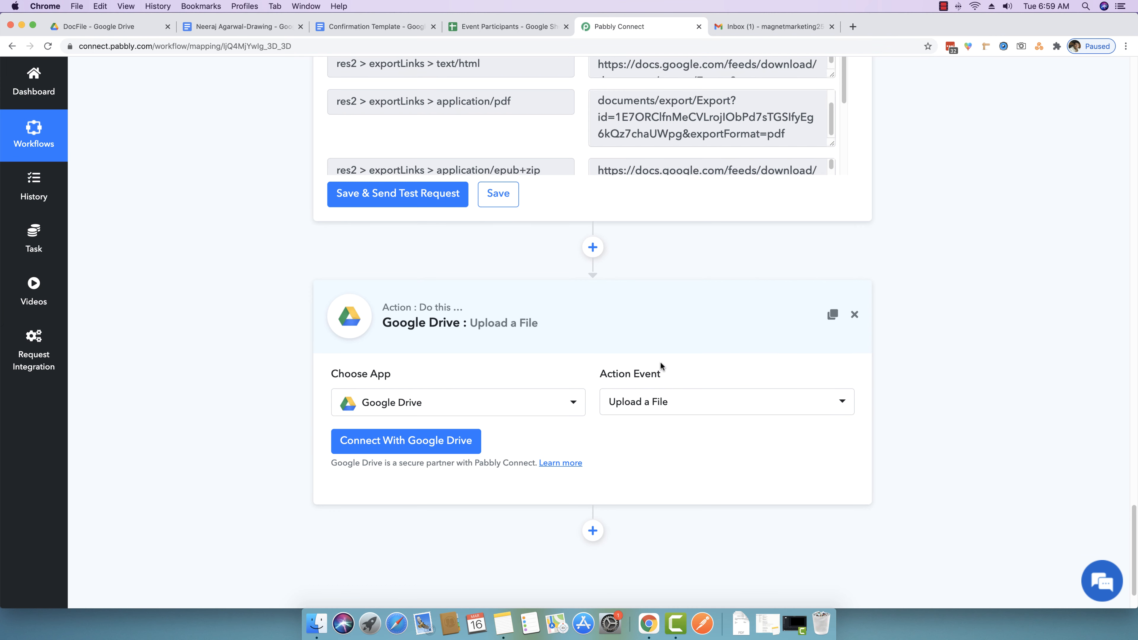
# Connect the Upload a File action using the existing credentials Google Drive #19 and save them.
pyautogui.scroll(-2, 665, 426)
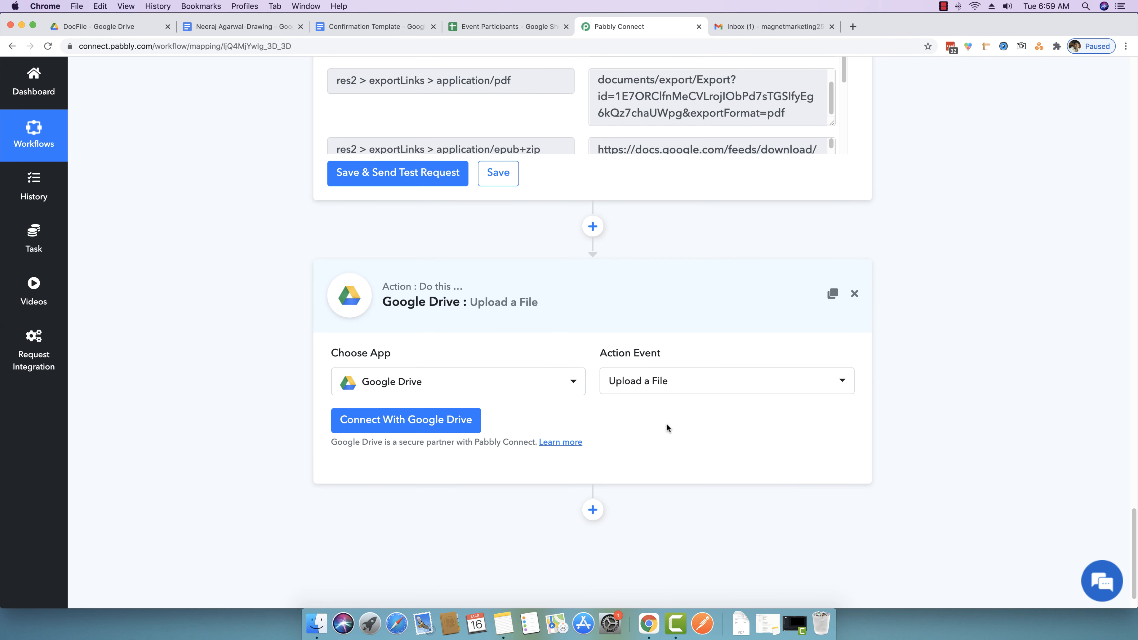
pyautogui.click(389, 402)
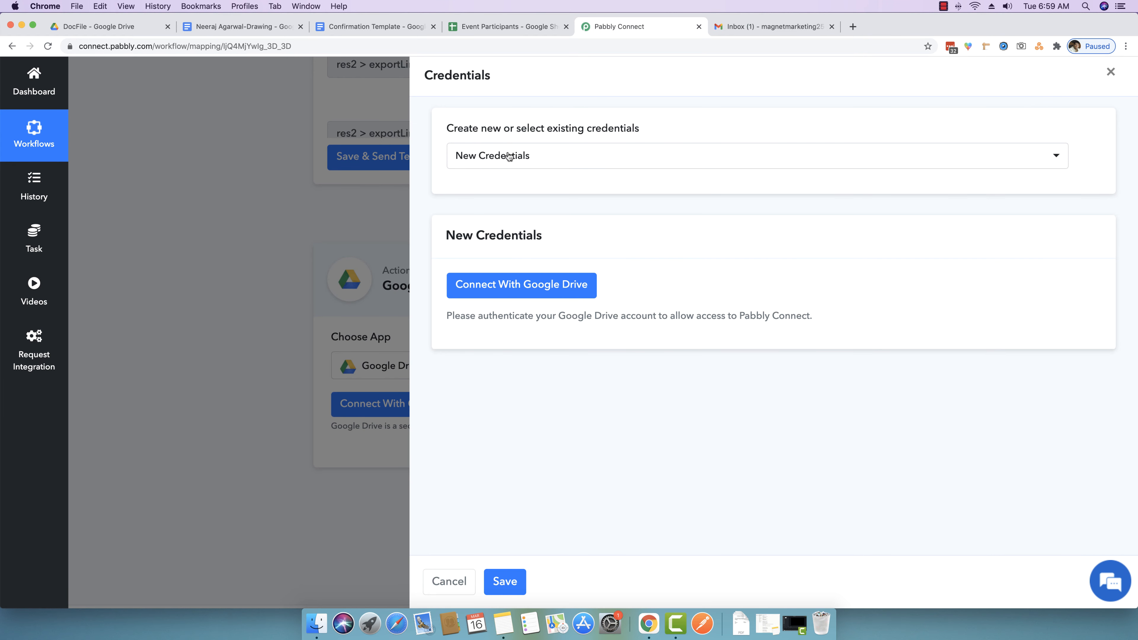
pyautogui.click(509, 156)
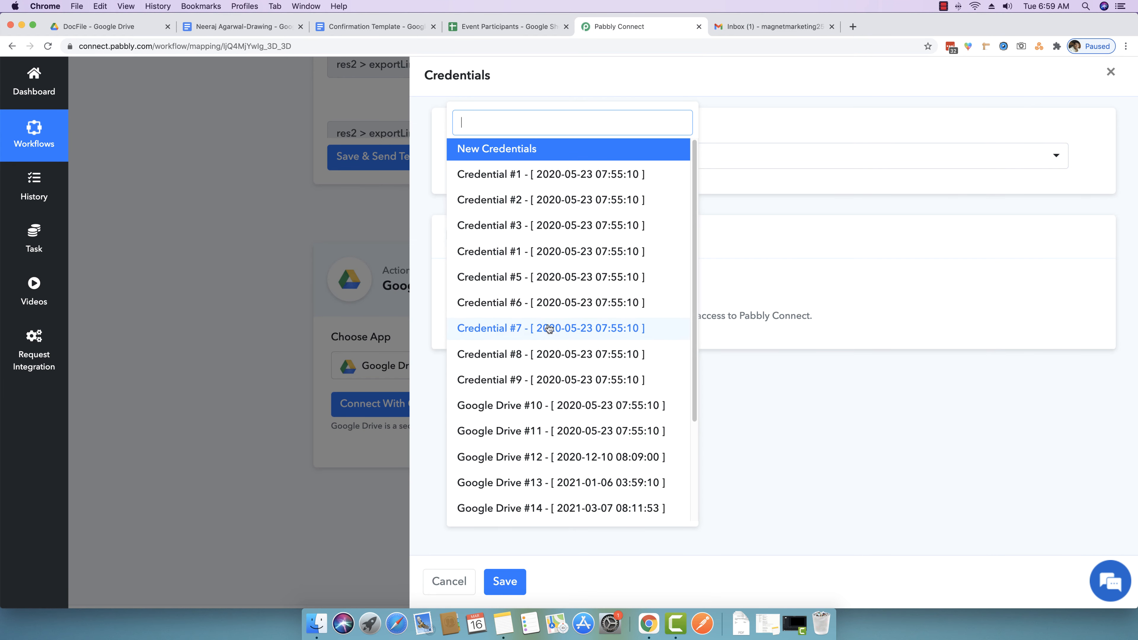
pyautogui.scroll(-5, 554, 325)
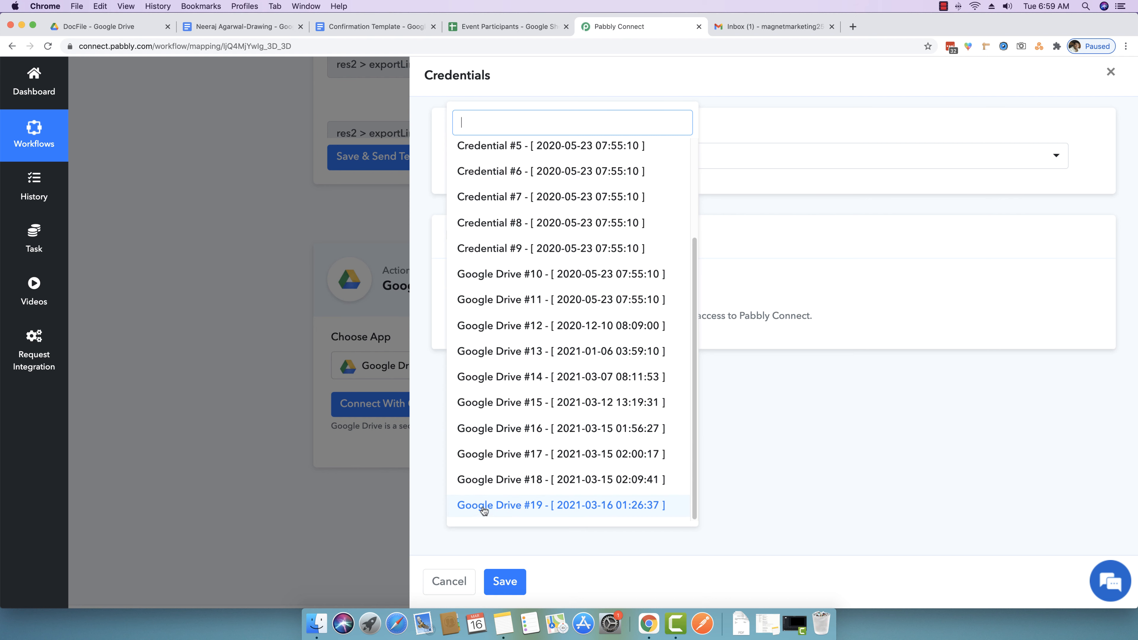
pyautogui.click(515, 505)
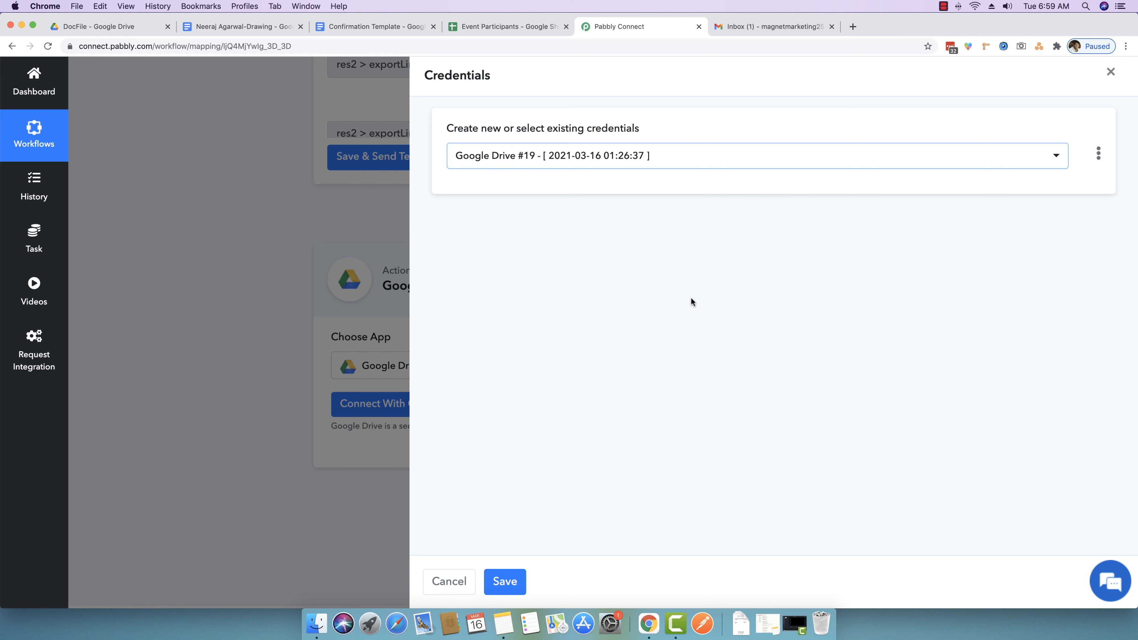
pyautogui.click(514, 583)
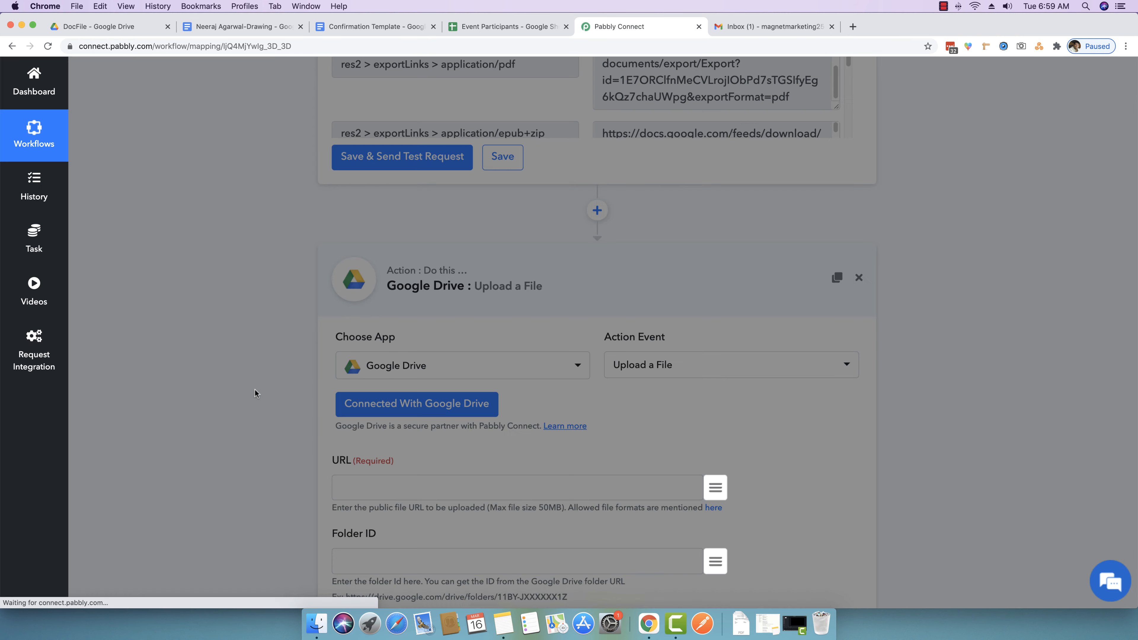
# Examine the Upload a File fields and compare them with the application/pdf export link in the previous step's response.
pyautogui.scroll(-3, 254, 390)
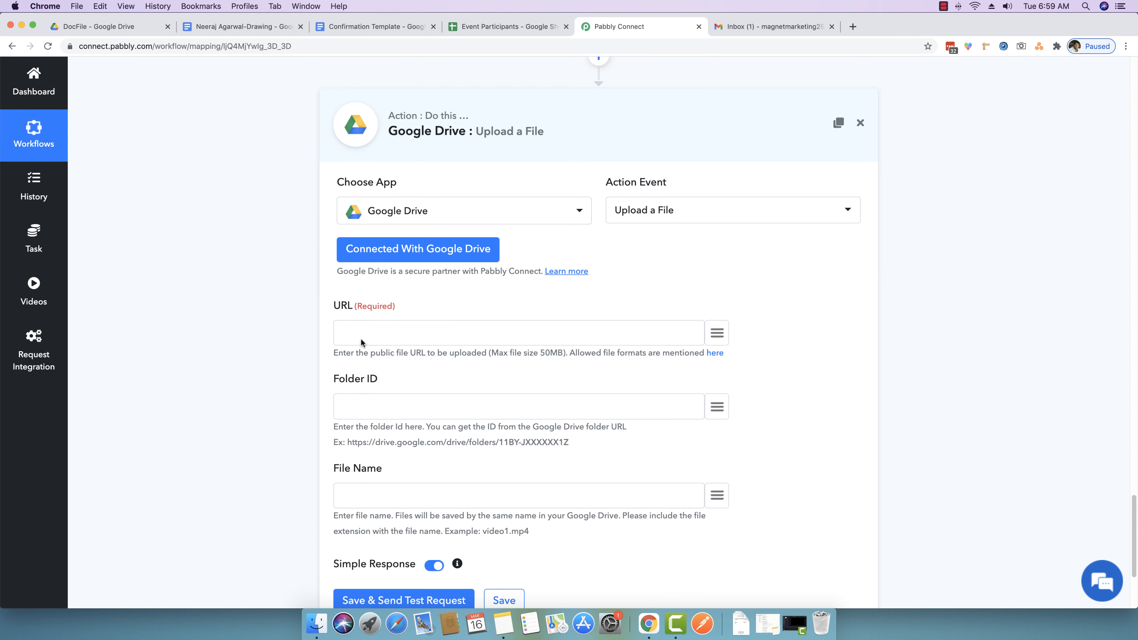
pyautogui.scroll(-1, 241, 362)
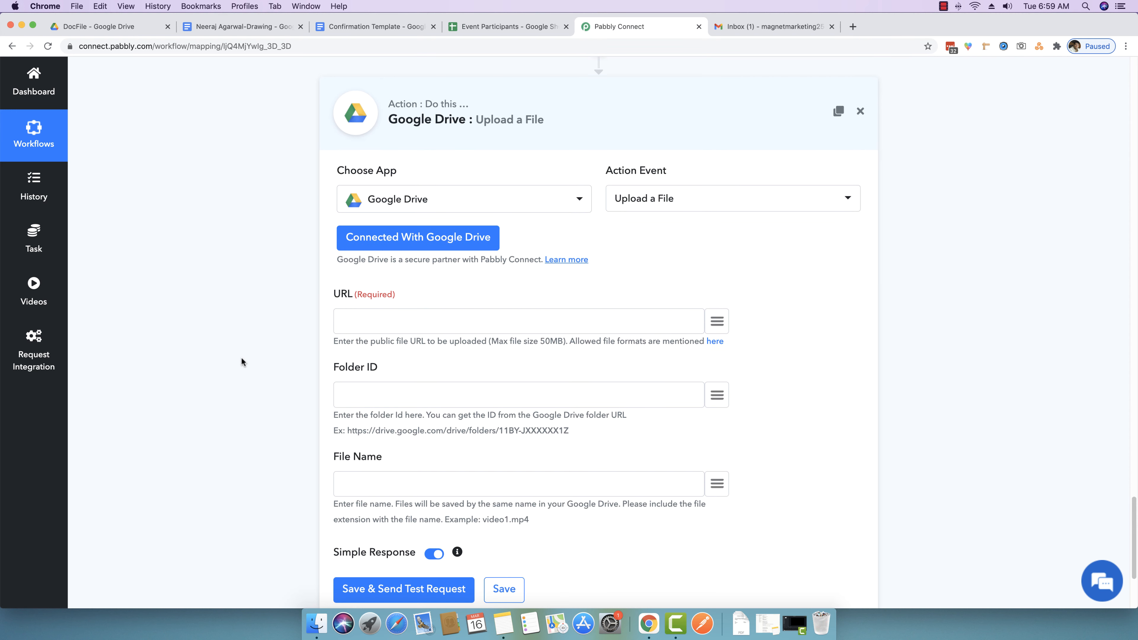
pyautogui.scroll(2, 304, 310)
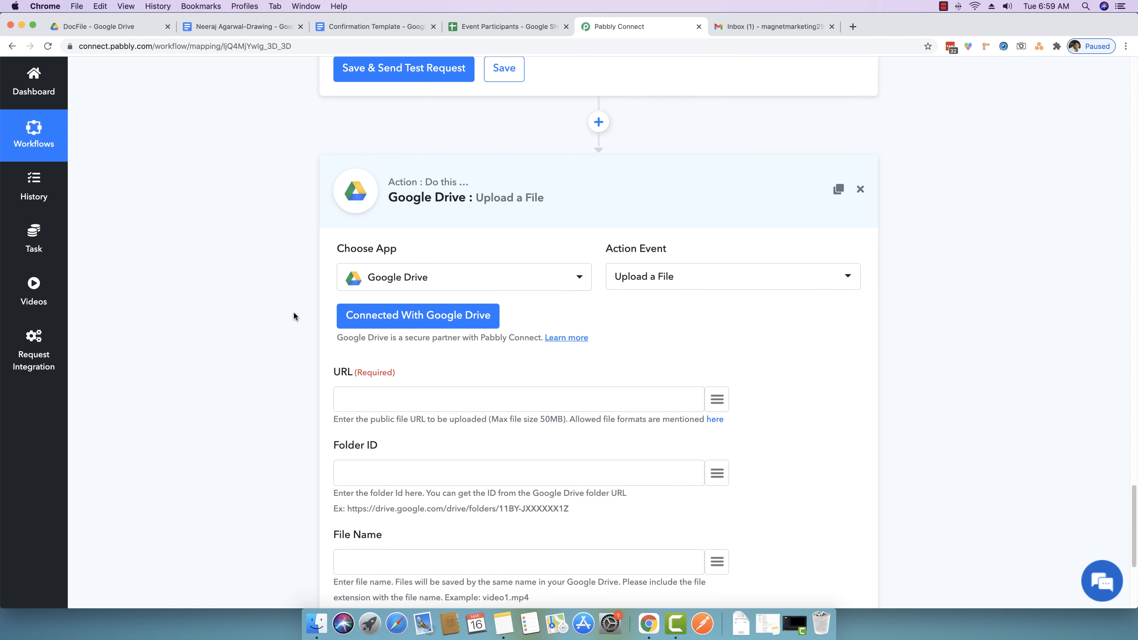
pyautogui.scroll(5, 294, 312)
pyautogui.moveTo(529, 202); pyautogui.dragTo(332, 203)
pyautogui.click(231, 384)
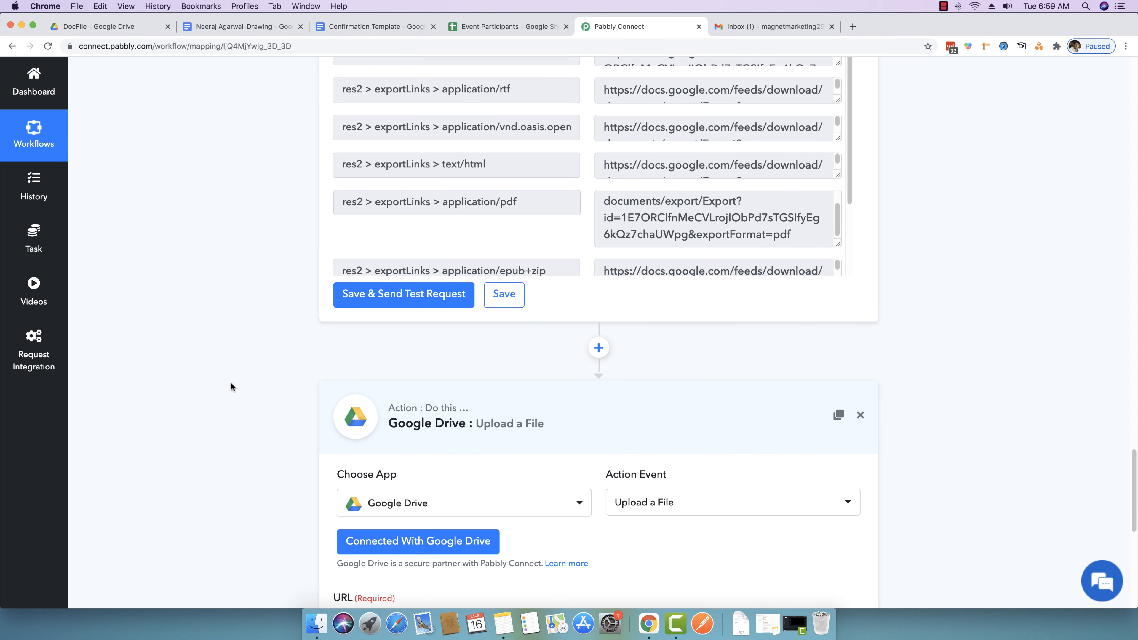
pyautogui.scroll(5, 479, 153)
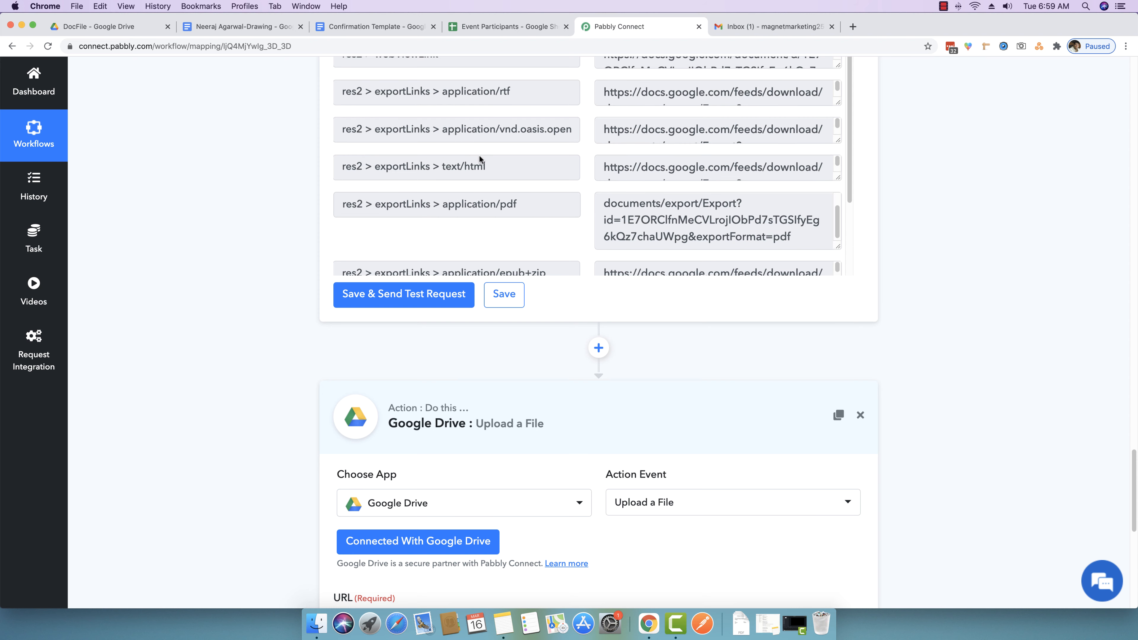
pyautogui.scroll(-3, 403, 233)
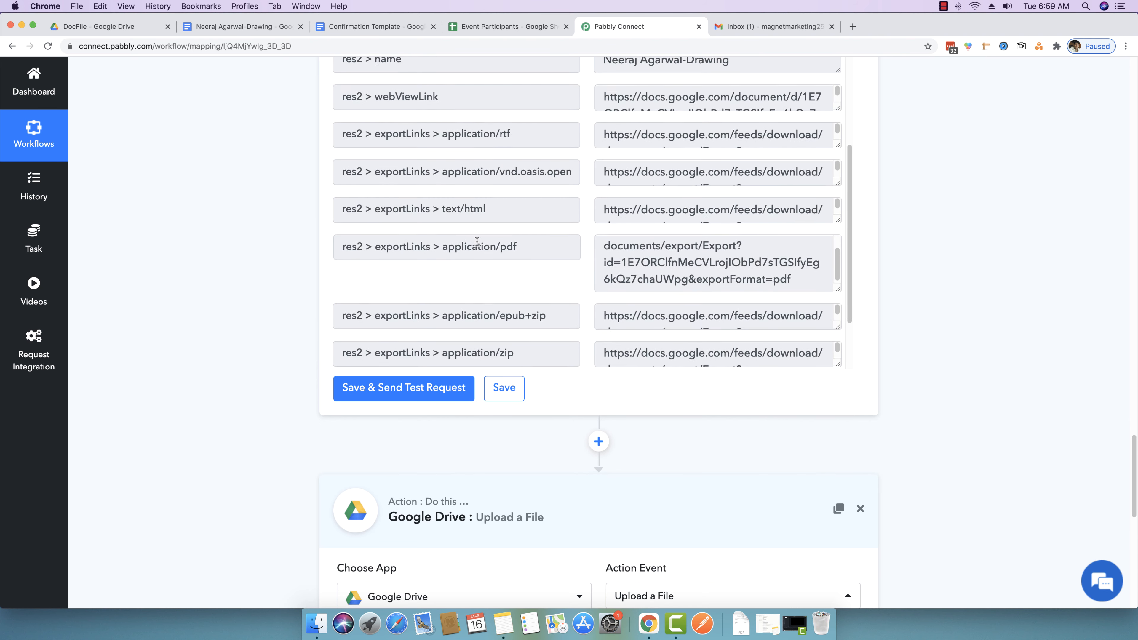
pyautogui.scroll(-1, 527, 336)
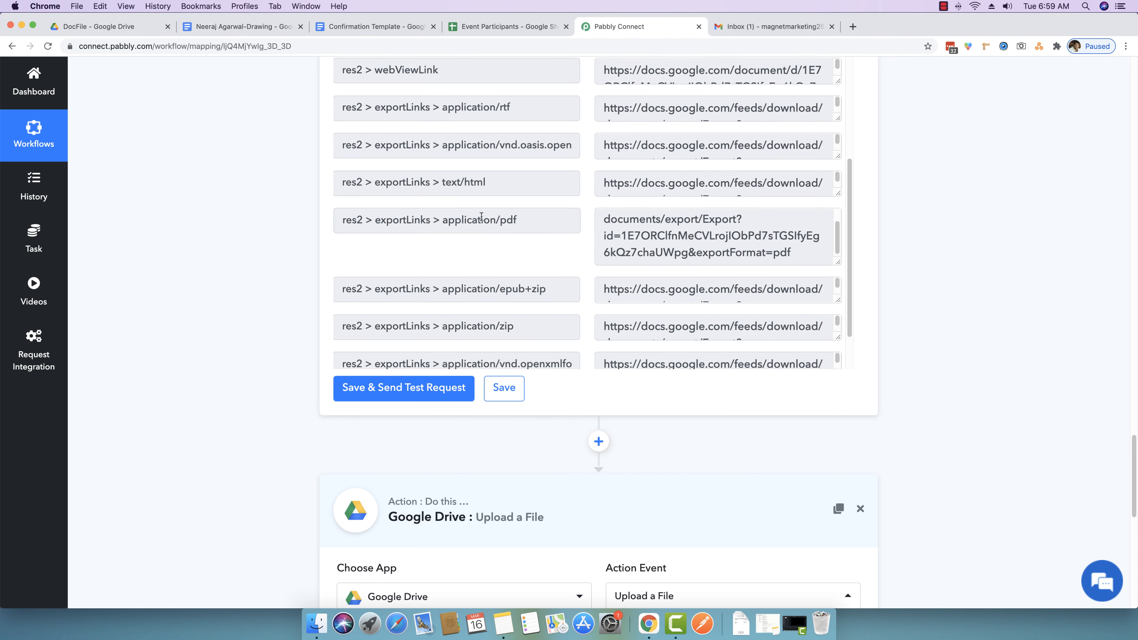
pyautogui.scroll(-12, 320, 304)
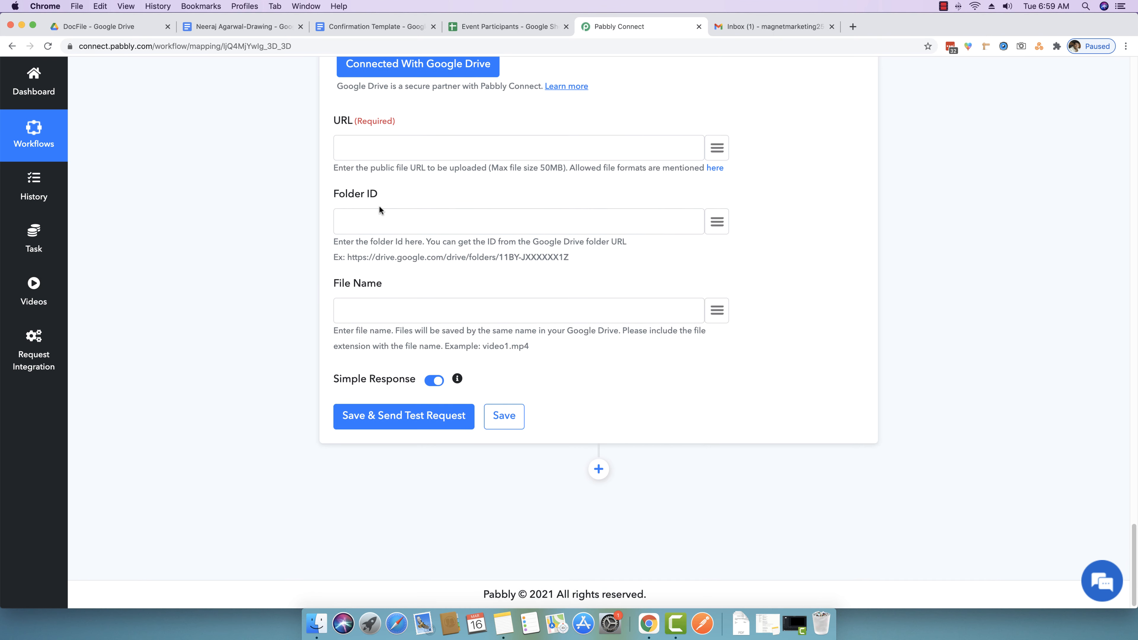
pyautogui.scroll(5, 396, 171)
pyautogui.click(395, 358)
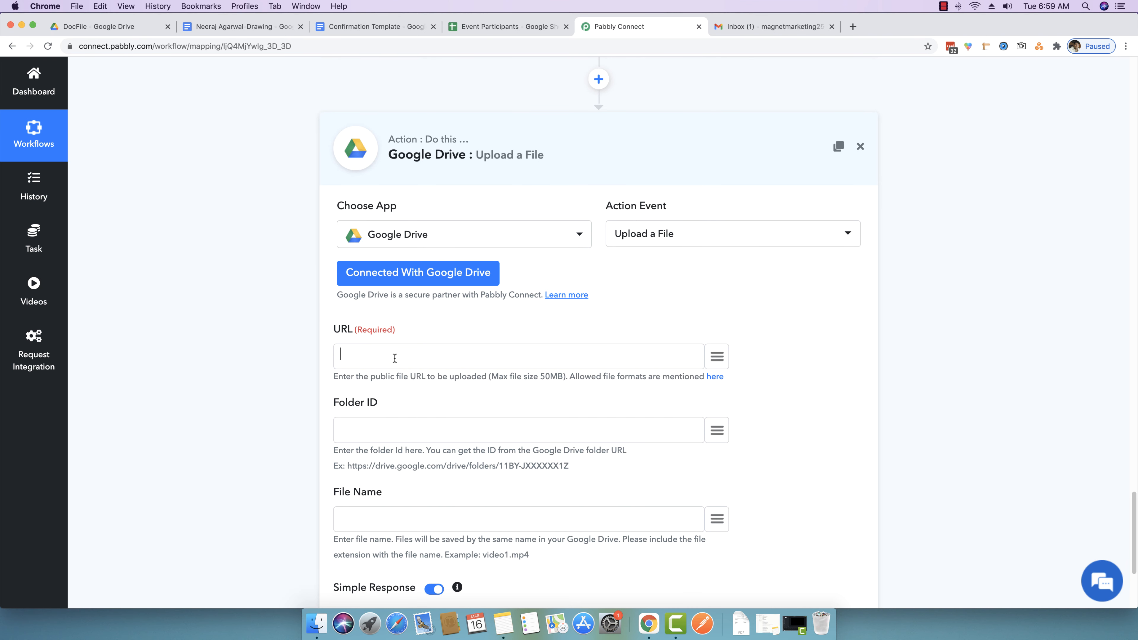
pyautogui.click(717, 357)
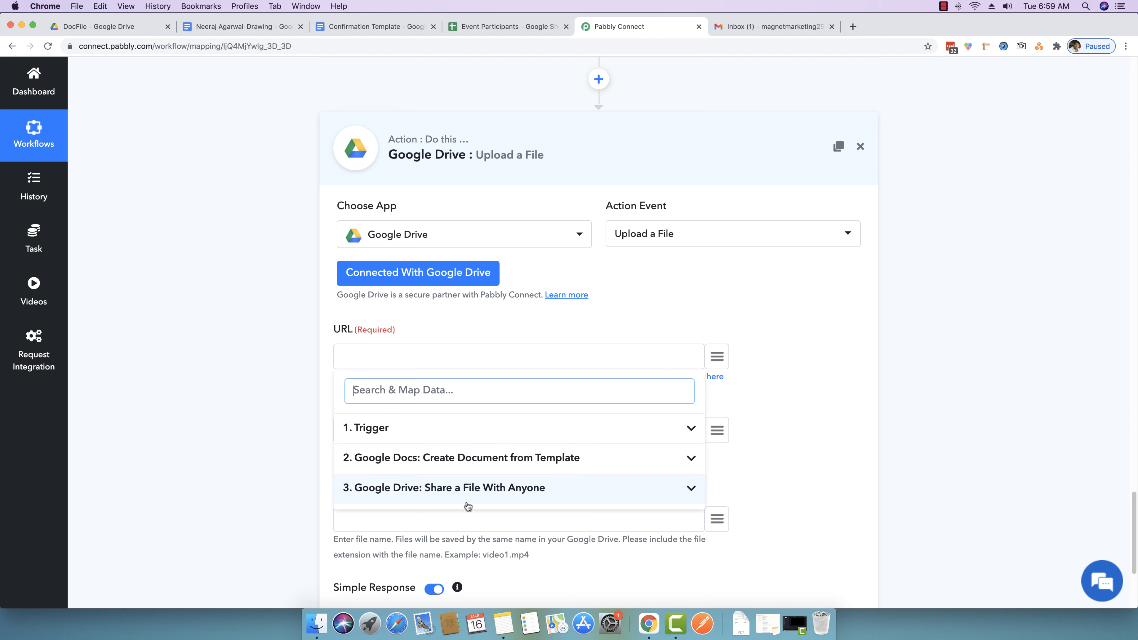
pyautogui.click(457, 489)
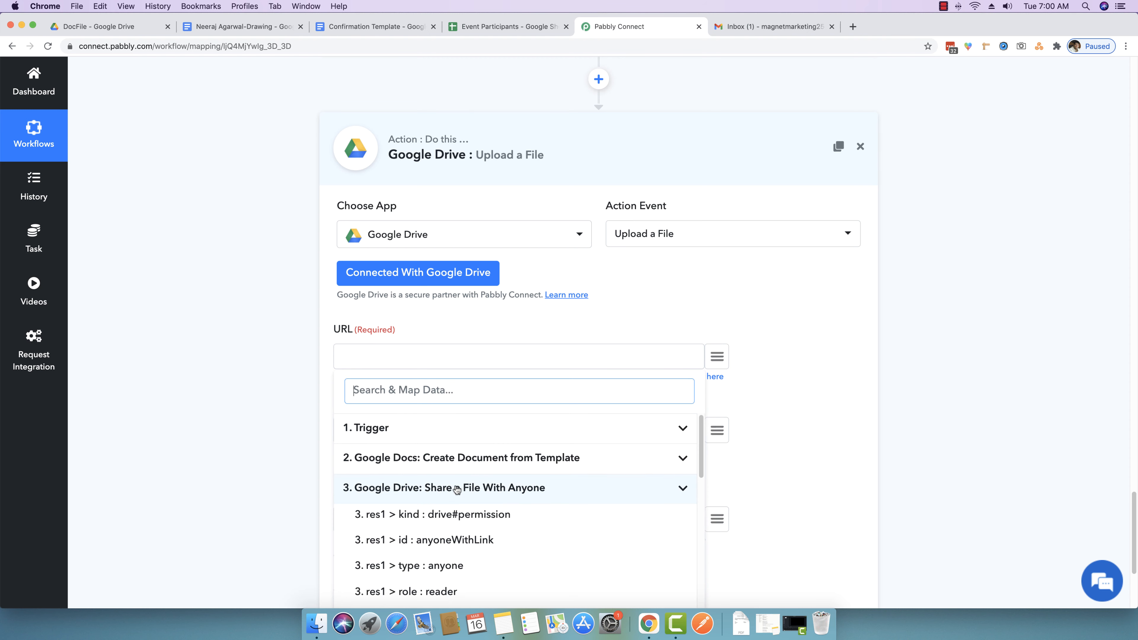
pyautogui.scroll(-5, 456, 489)
pyautogui.scroll(-5, 456, 489)
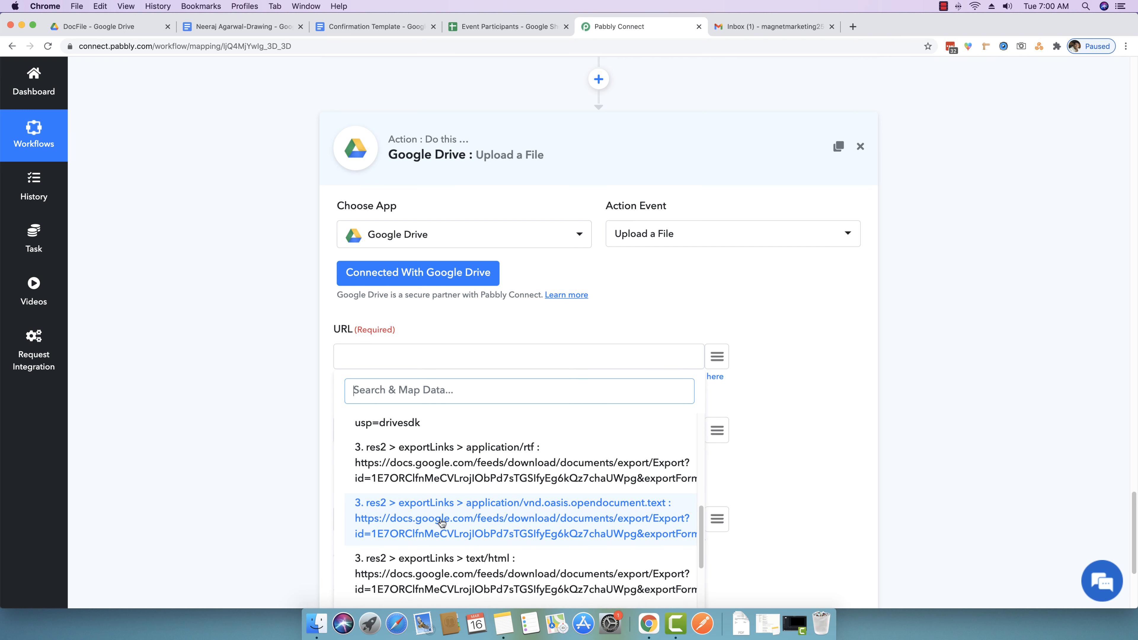
pyautogui.scroll(-2, 444, 522)
pyautogui.scroll(-2, 470, 556)
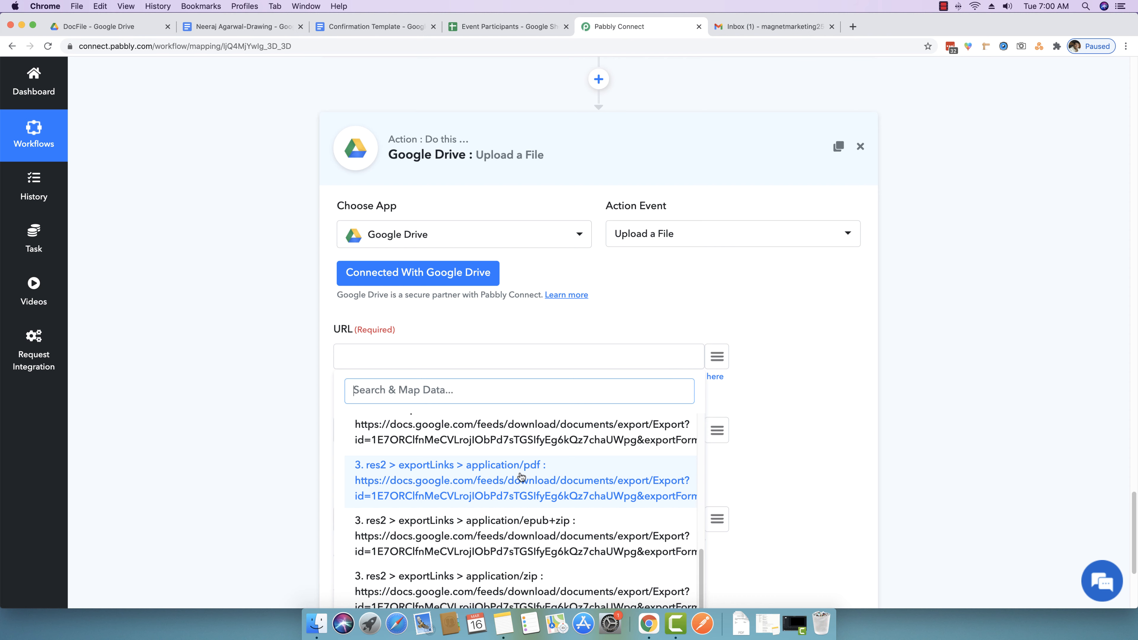
pyautogui.write('pdf')
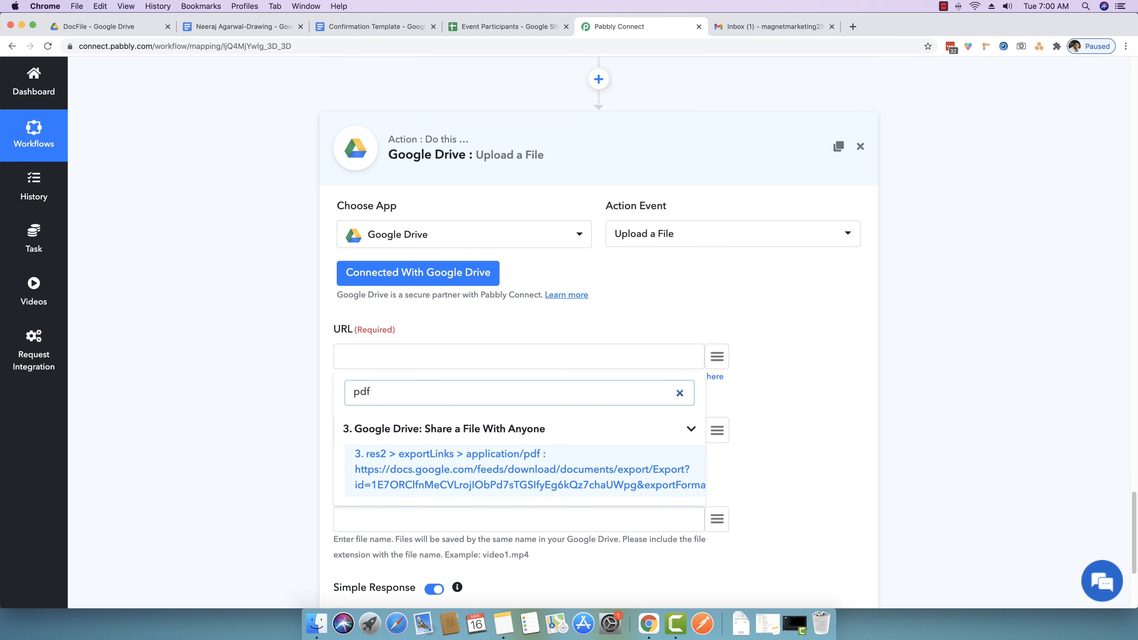
pyautogui.click(474, 472)
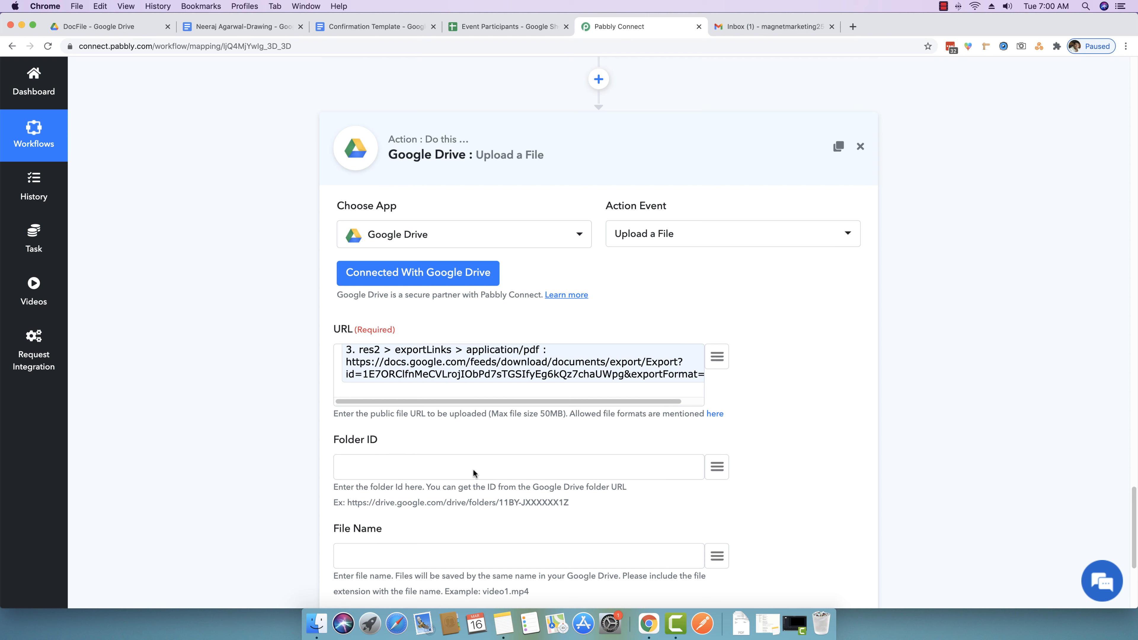
pyautogui.press('BackSpace')
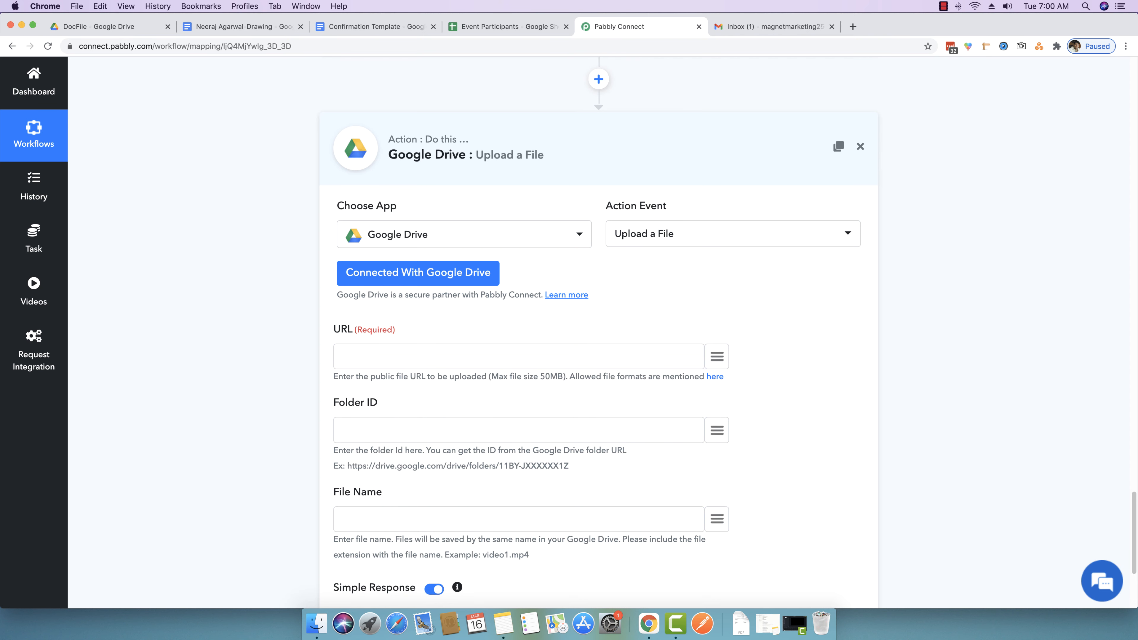
# Map the upload URL to the application/pdf export link from the step 3 Google Drive: Share a File With Anyone response.
pyautogui.click(717, 356)
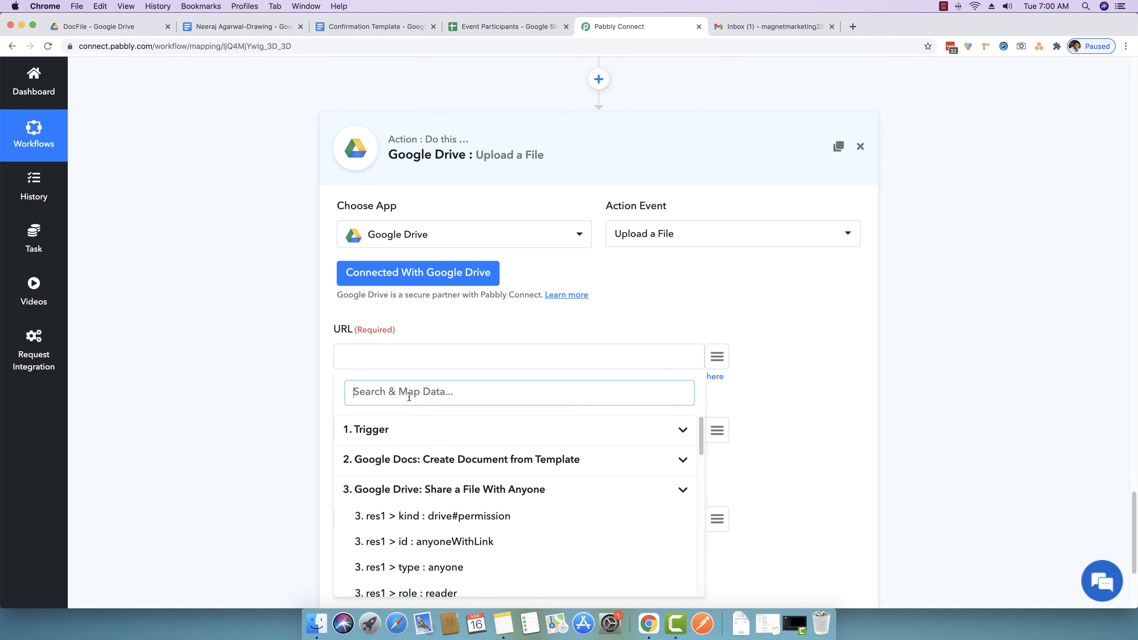
pyautogui.write('pdf')
pyautogui.click(404, 471)
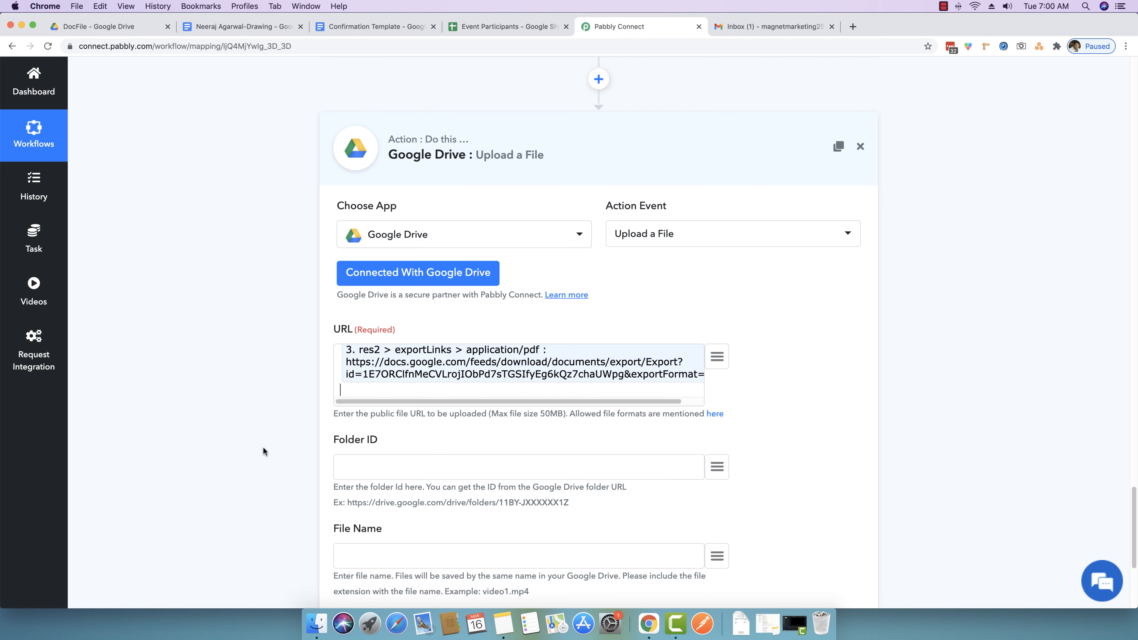
# Copy the ID of the PDFFile folder inside Event from its Google Drive URL and paste it as the upload action's Folder ID.
pyautogui.scroll(-1, 244, 469)
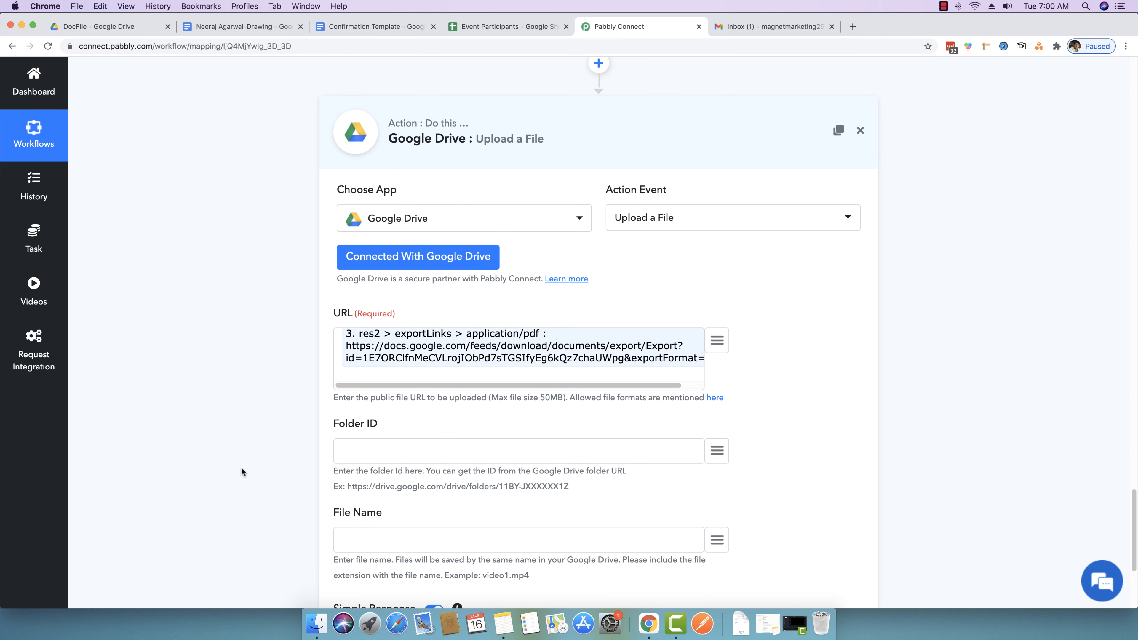
pyautogui.click(81, 28)
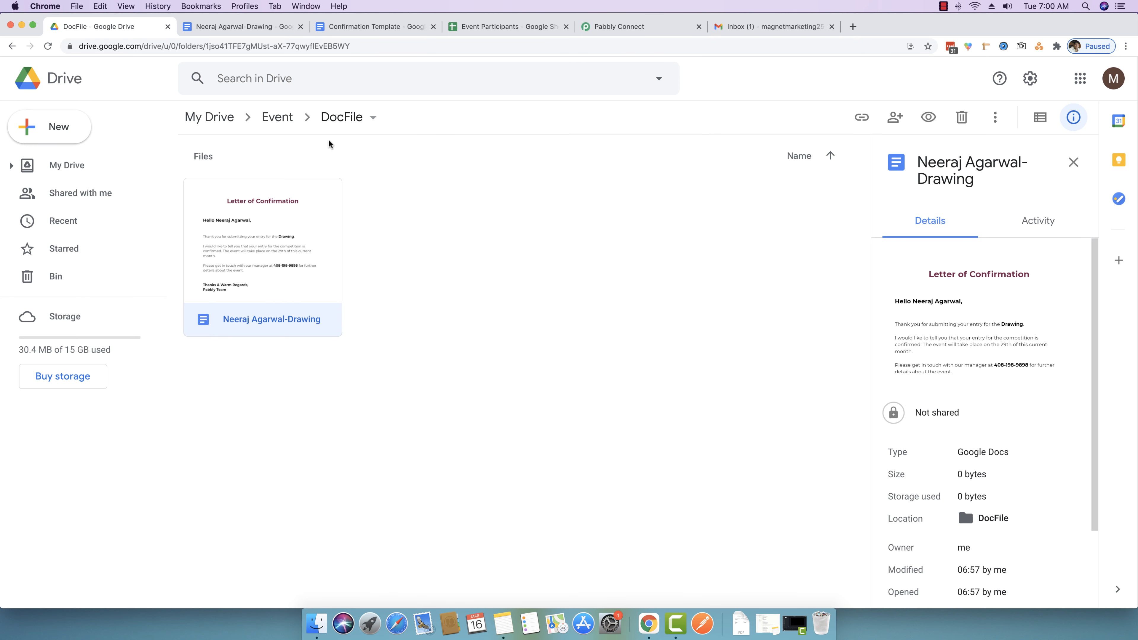
pyautogui.click(285, 122)
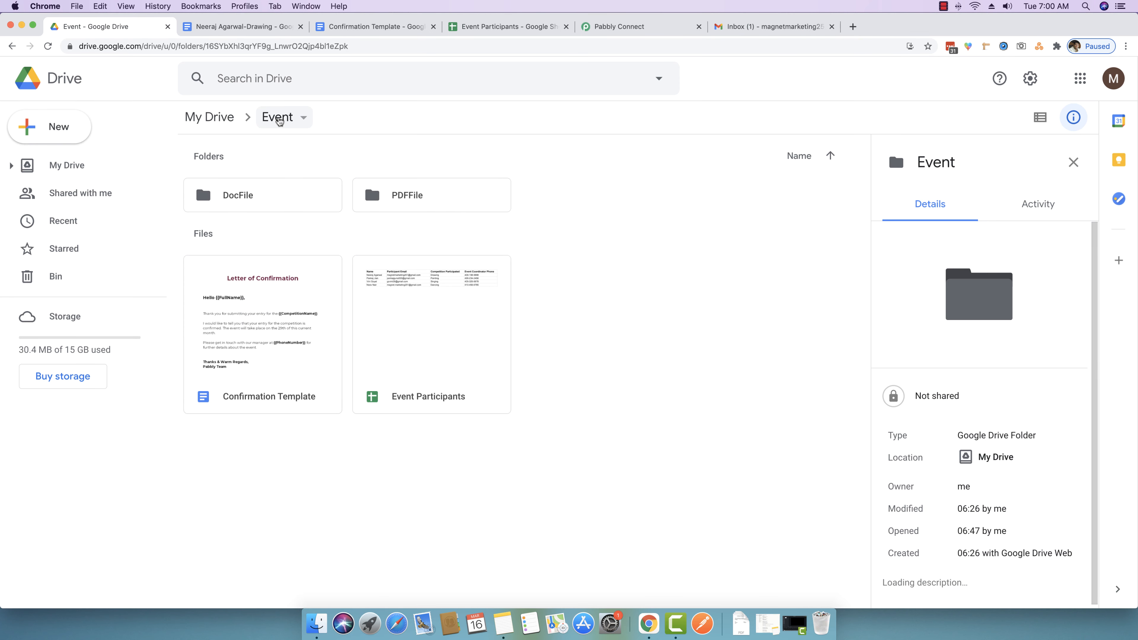
pyautogui.doubleClick(419, 197)
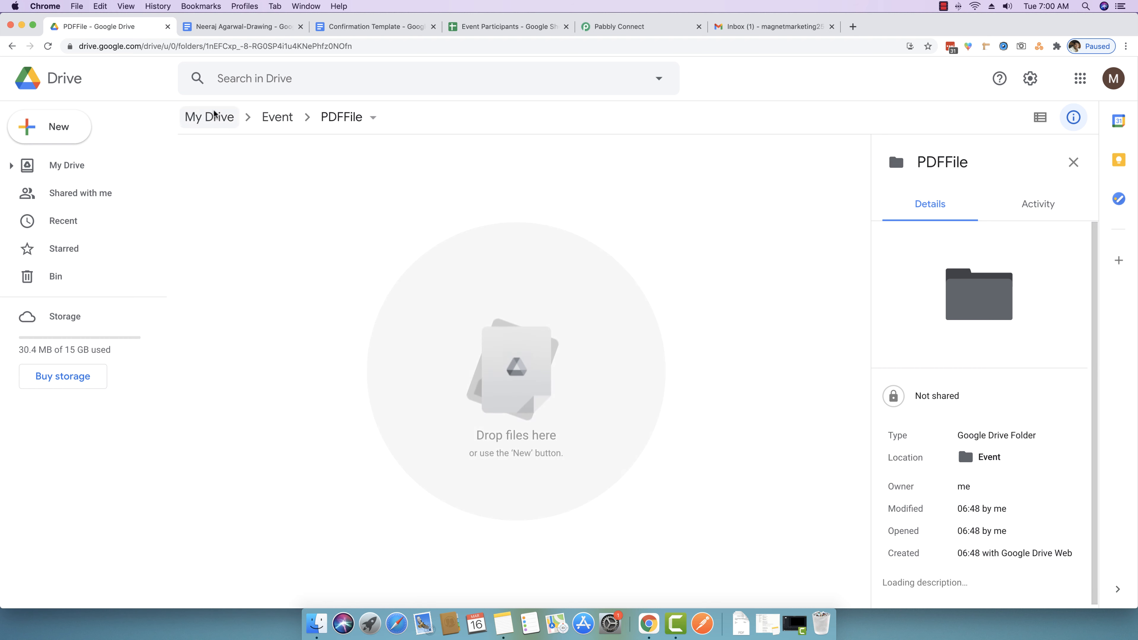
pyautogui.moveTo(205, 46); pyautogui.dragTo(416, 57)
pyautogui.press('super+c')
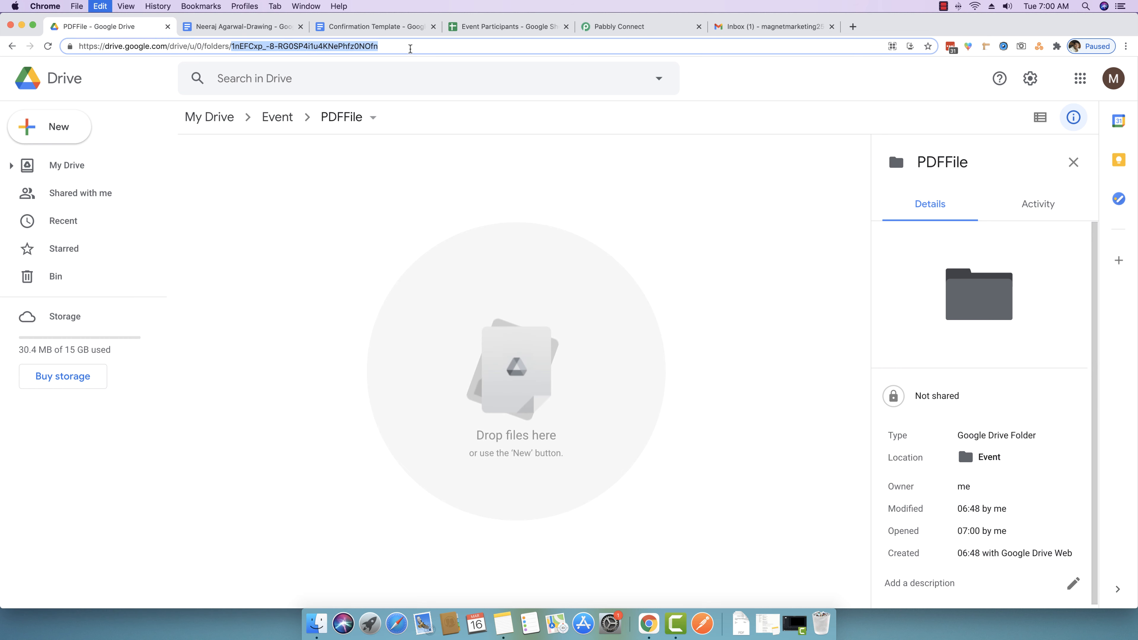
pyautogui.click(630, 29)
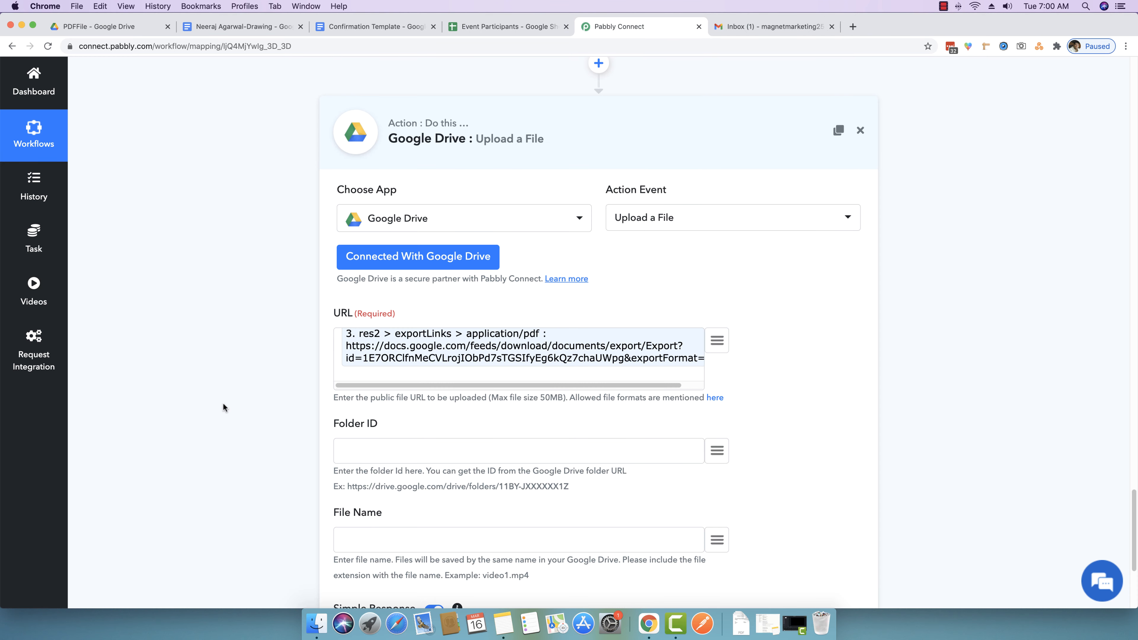
pyautogui.scroll(-3, 389, 394)
pyautogui.press('super+v')
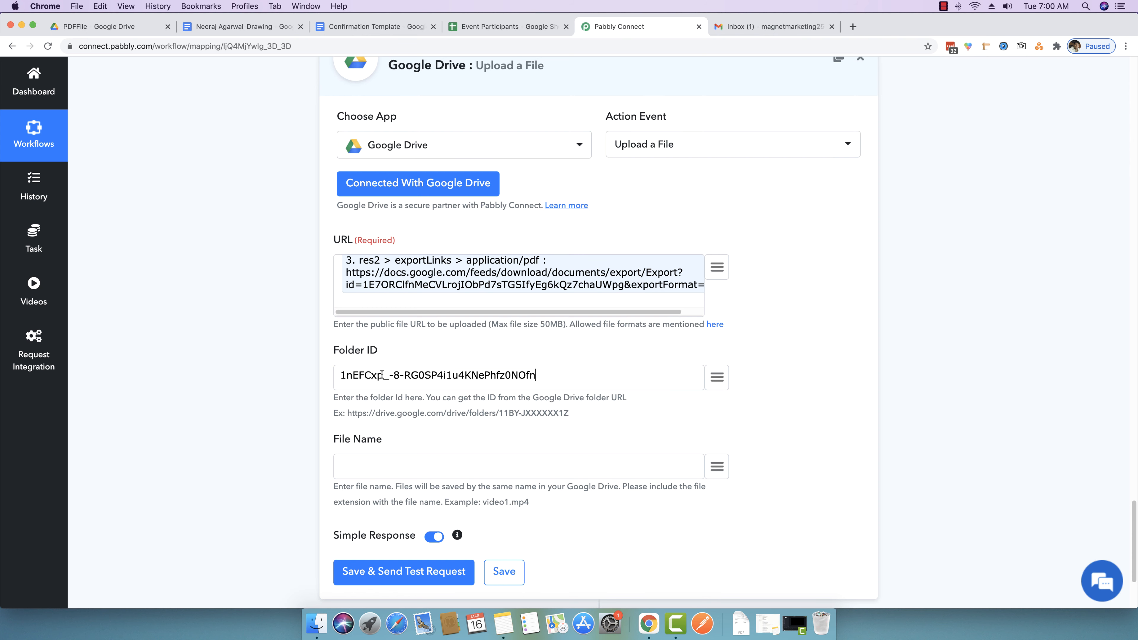
# Build the upload's File Name from the trigger's Name, a hyphen, the trigger's Competition Participated and the extension .pdf.
pyautogui.click(383, 466)
pyautogui.scroll(-1, 904, 486)
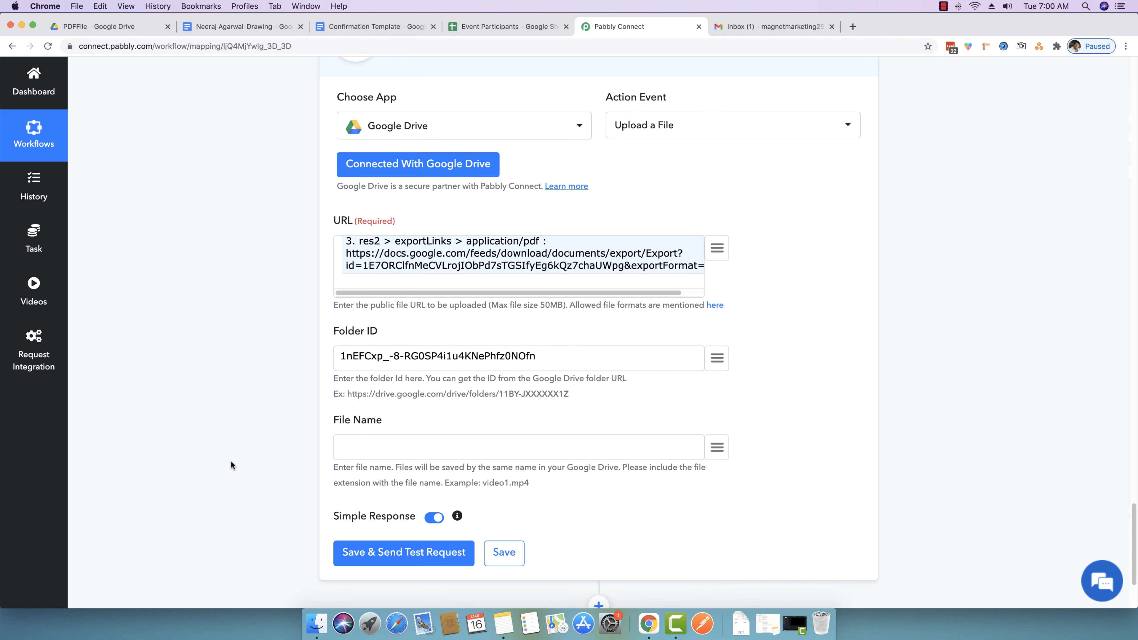
pyautogui.click(717, 449)
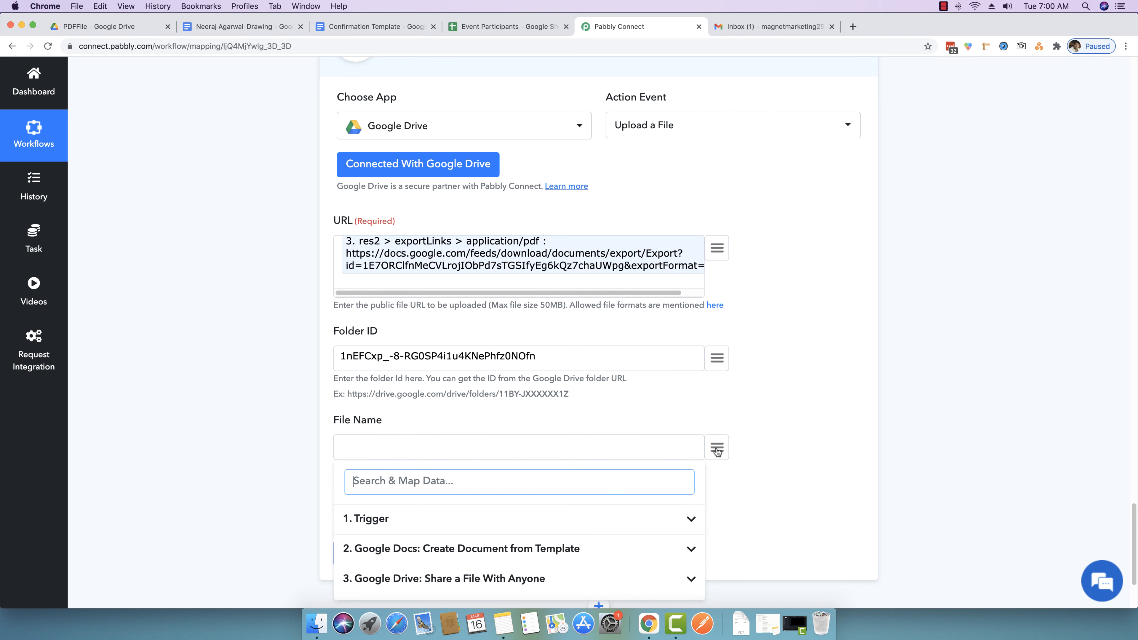
pyautogui.scroll(-5, 715, 450)
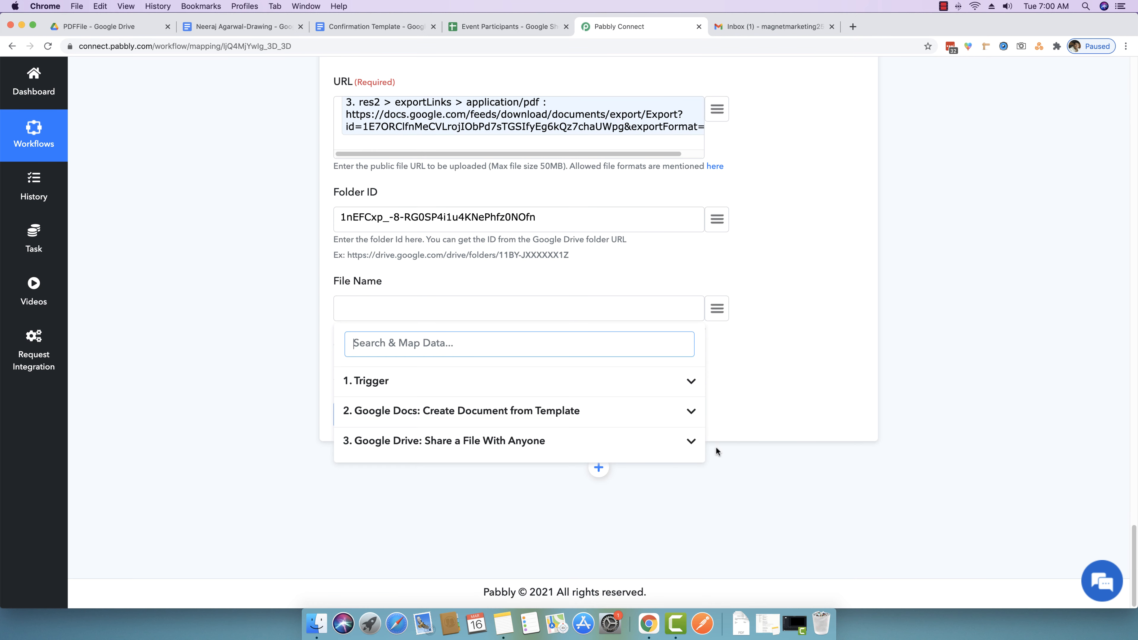
pyautogui.click(651, 379)
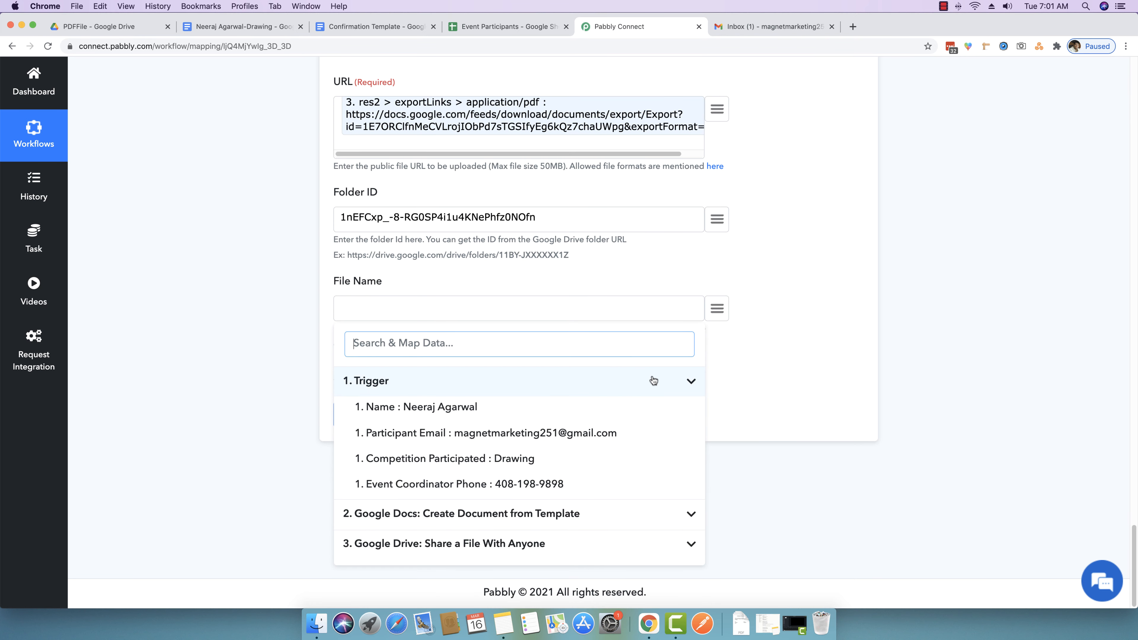
pyautogui.click(452, 409)
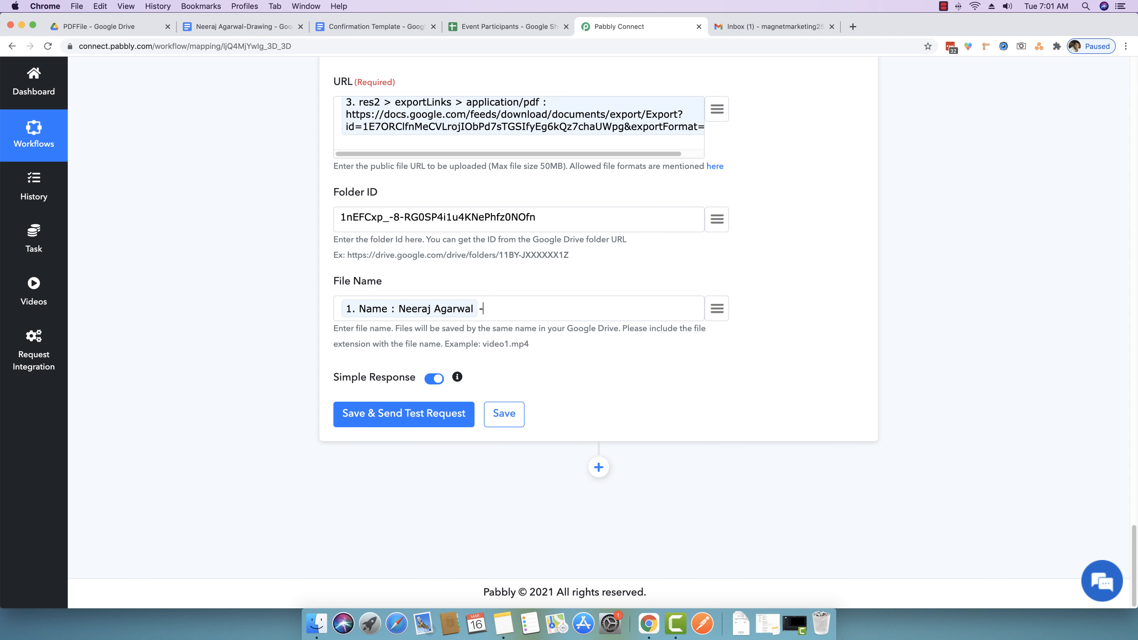
pyautogui.click(716, 308)
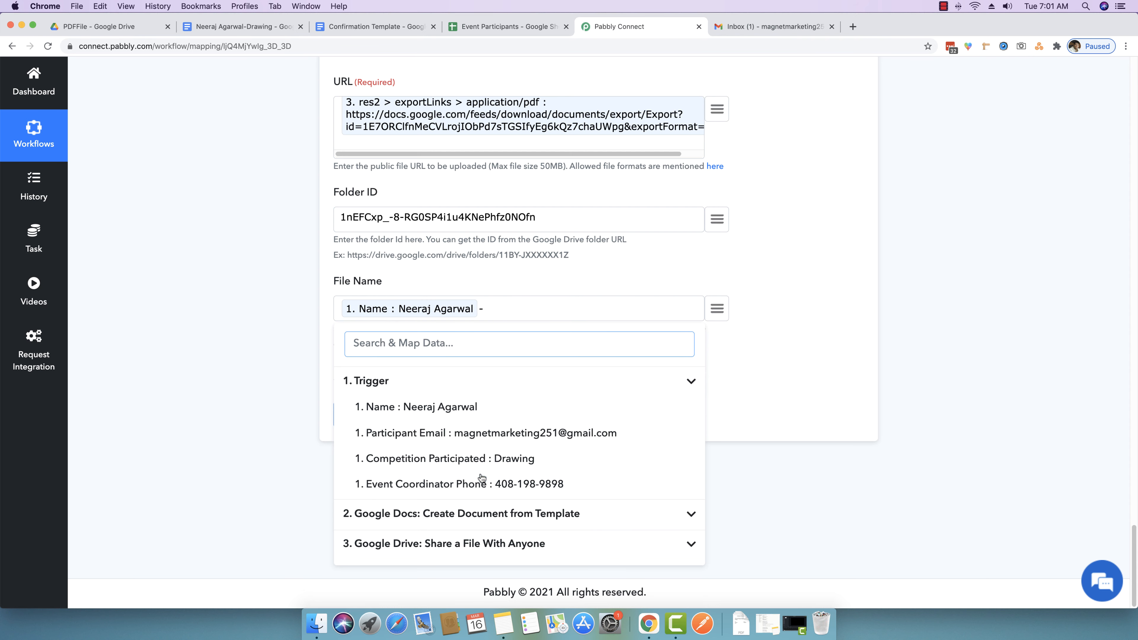
pyautogui.click(475, 461)
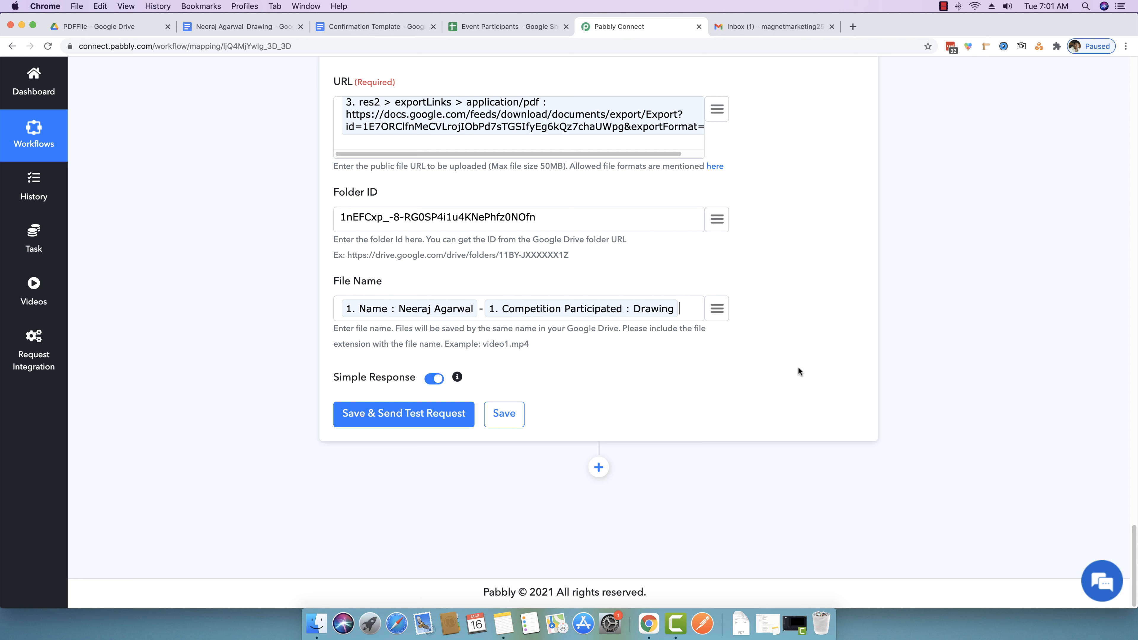
pyautogui.write('.pdf')
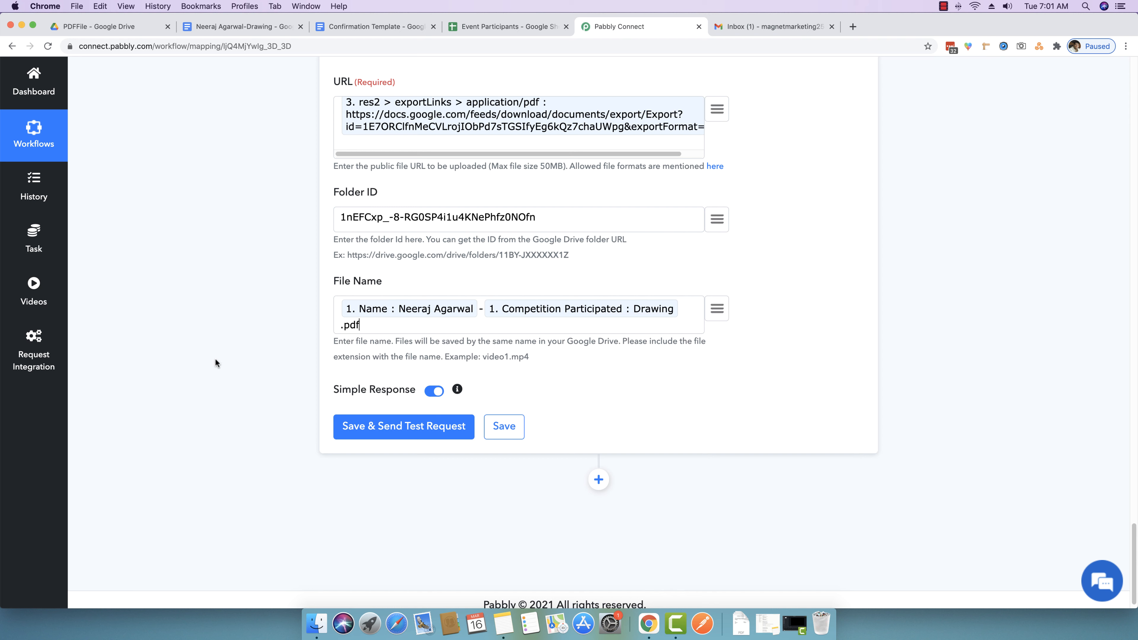
# Compare the upload's File Name with the New Document's Name mapped in the Google Docs: Create Document from Template step.
pyautogui.scroll(10, 215, 360)
pyautogui.scroll(15, 215, 362)
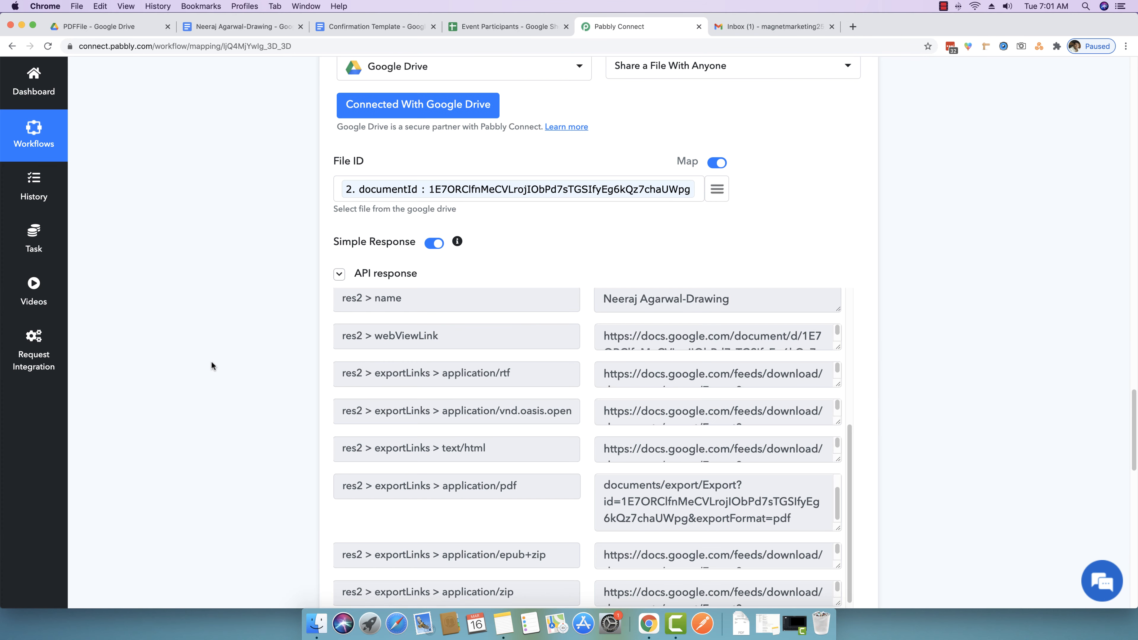
pyautogui.scroll(10, 211, 362)
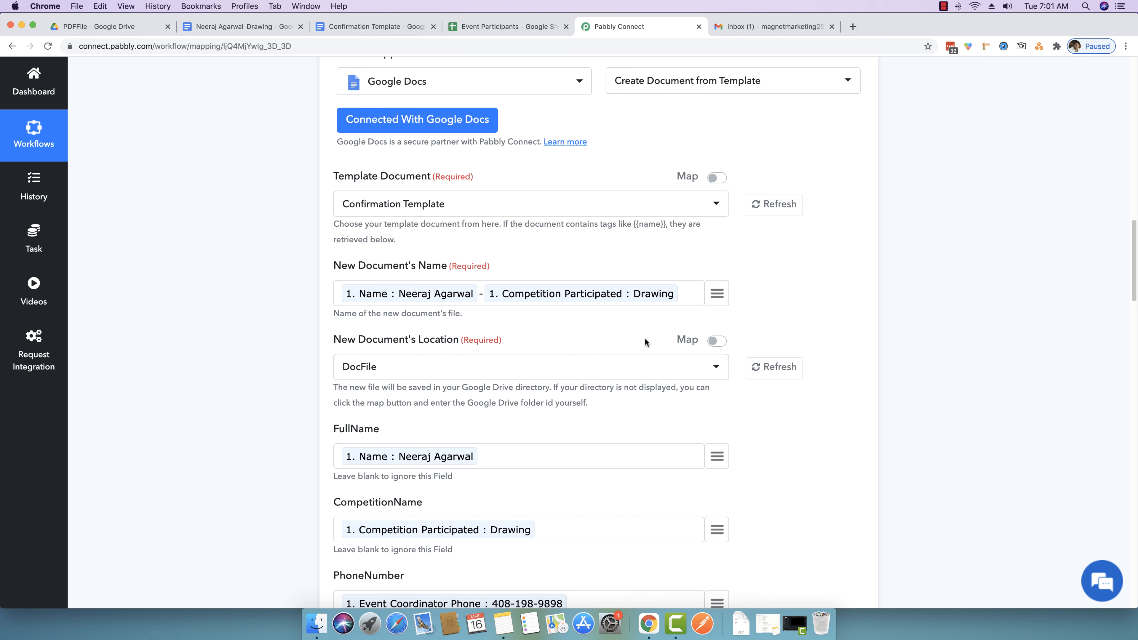
pyautogui.scroll(3, 380, 205)
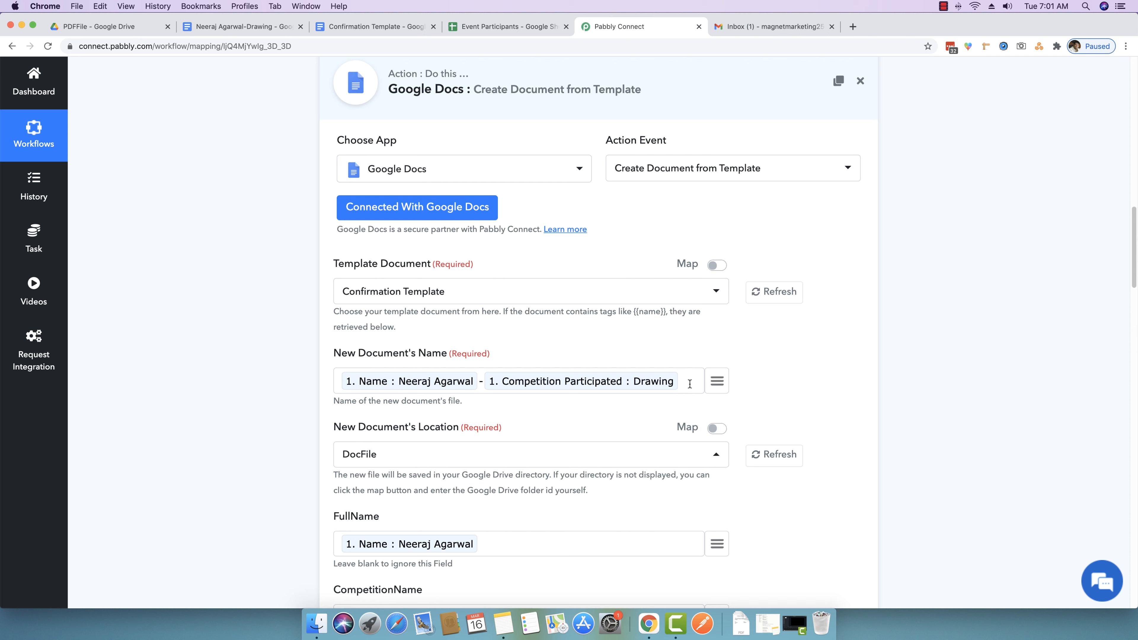
pyautogui.scroll(-20, 689, 383)
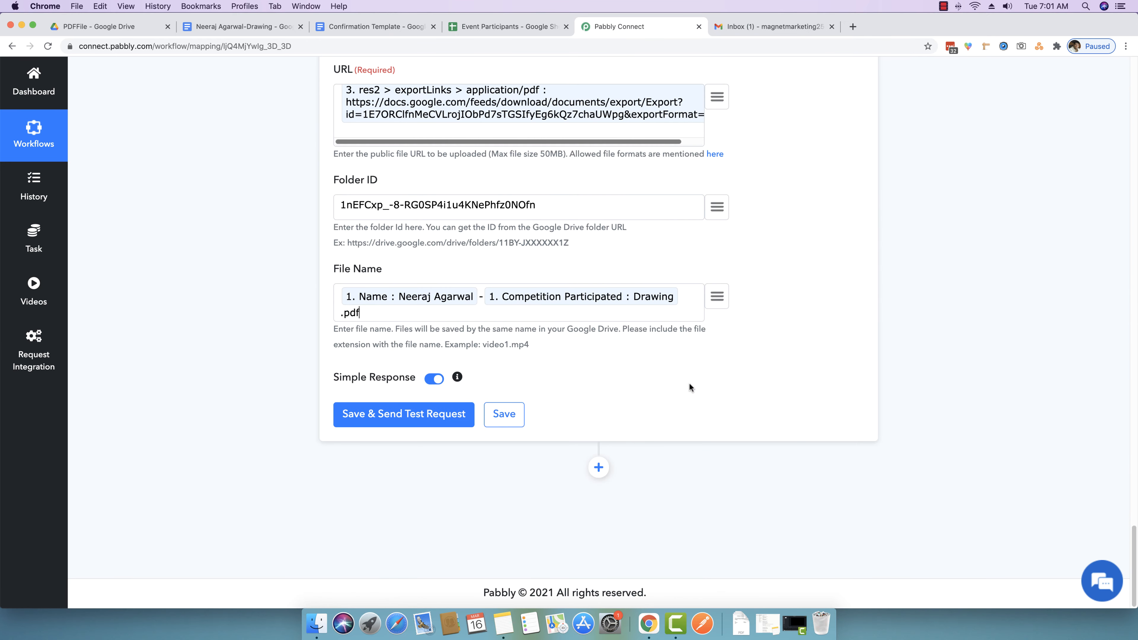
pyautogui.click(373, 313)
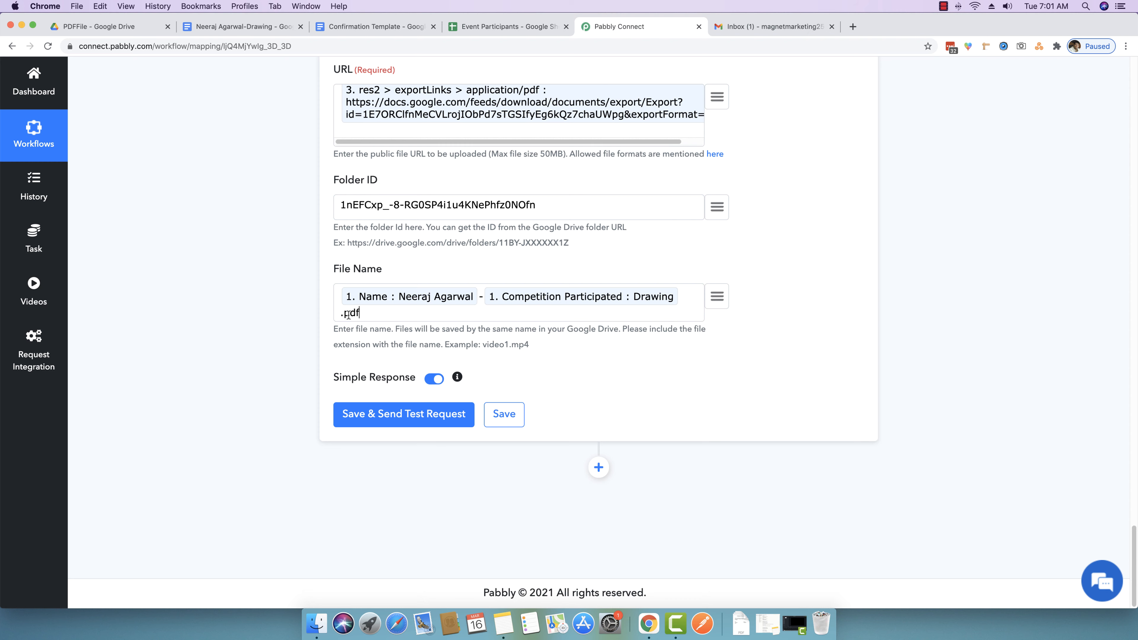
# Check the PDFFile folder in Google Drive, and in Pabbly Connect save the Upload a File action and send its test request.
pyautogui.click(100, 31)
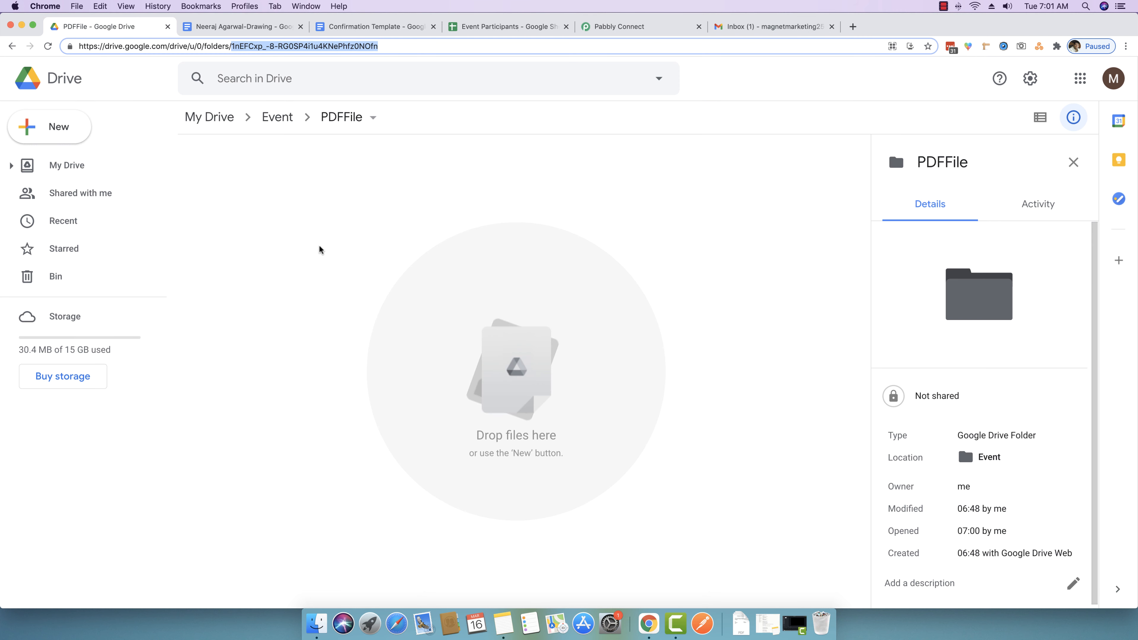
pyautogui.click(661, 33)
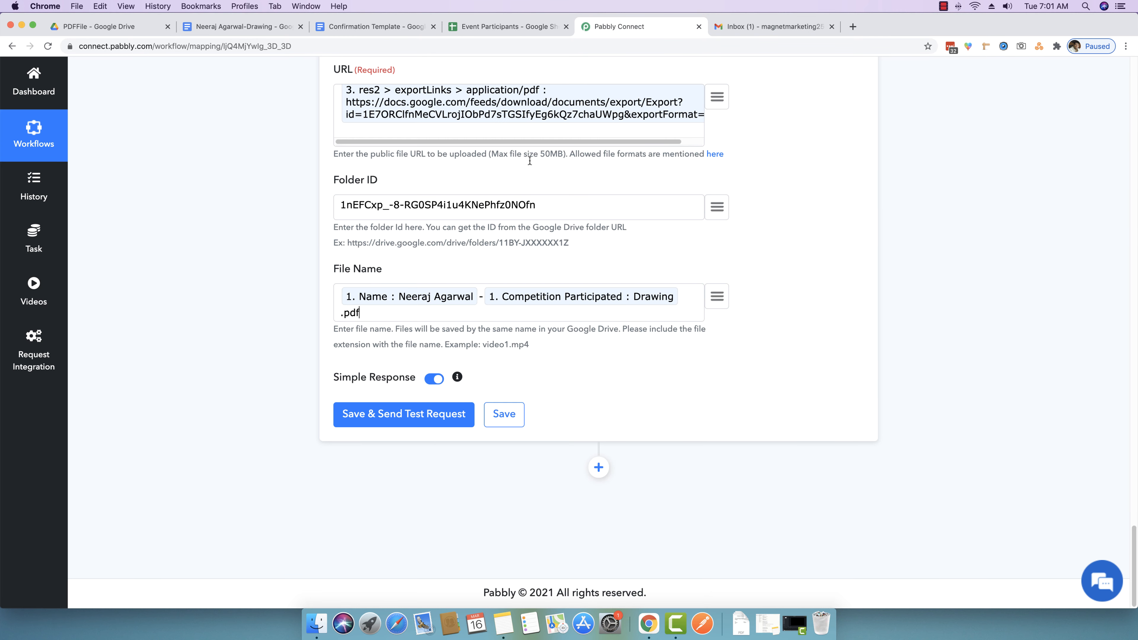
pyautogui.click(371, 415)
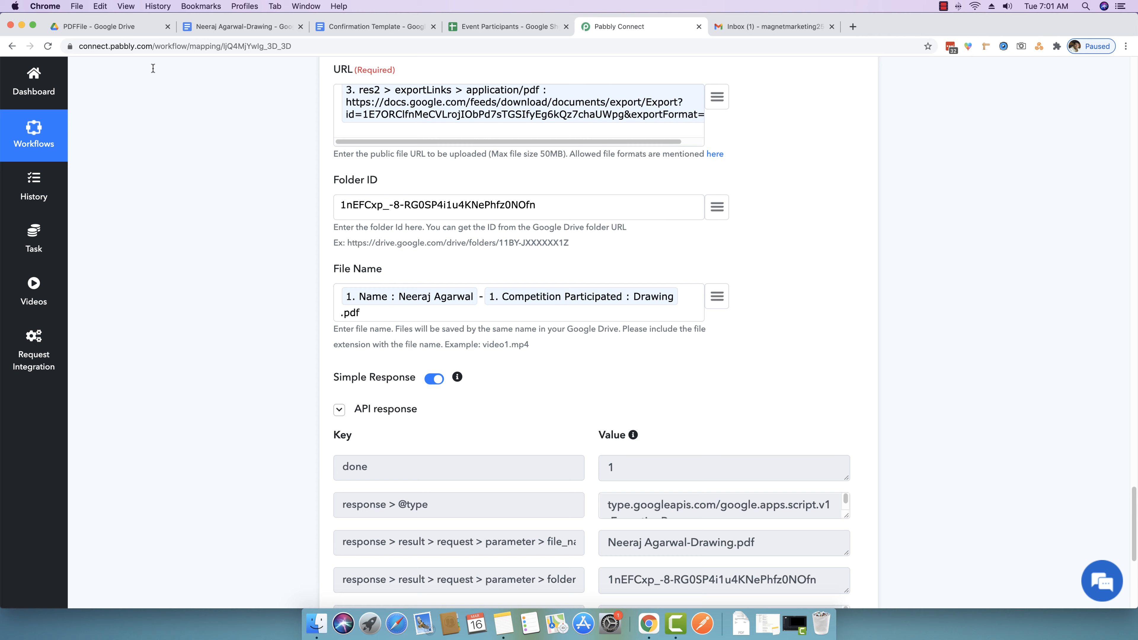
# Examine the uploaded confirmation PDF in Google Drive's PDFFile folder, checking its letter text and sharing status.
pyautogui.click(124, 27)
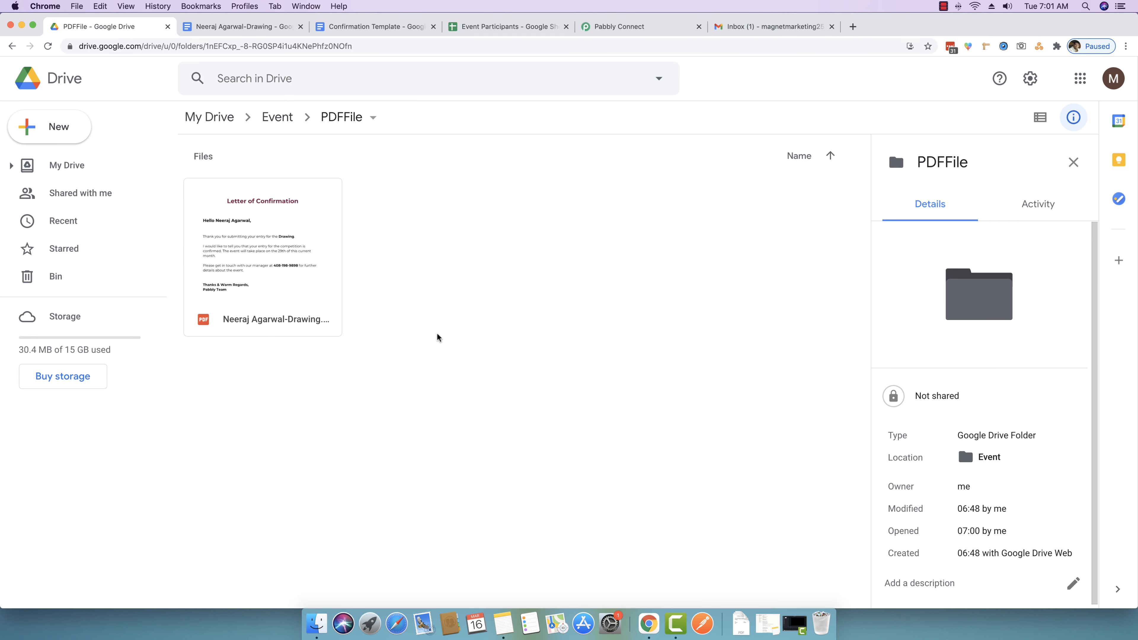
pyautogui.doubleClick(222, 321)
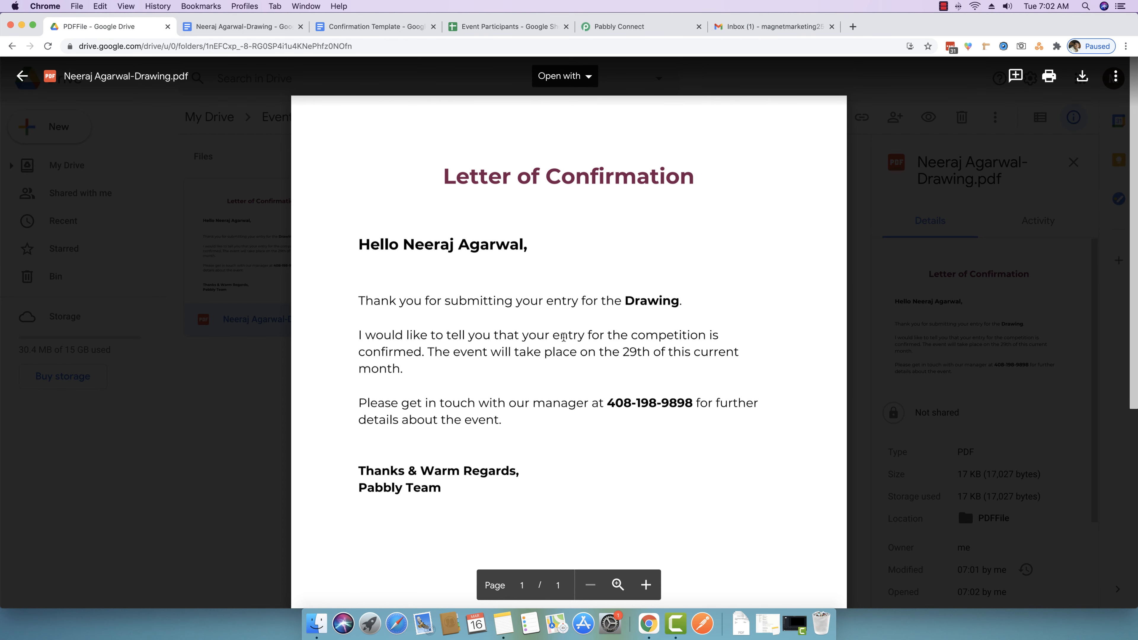
pyautogui.moveTo(605, 399); pyautogui.dragTo(693, 405)
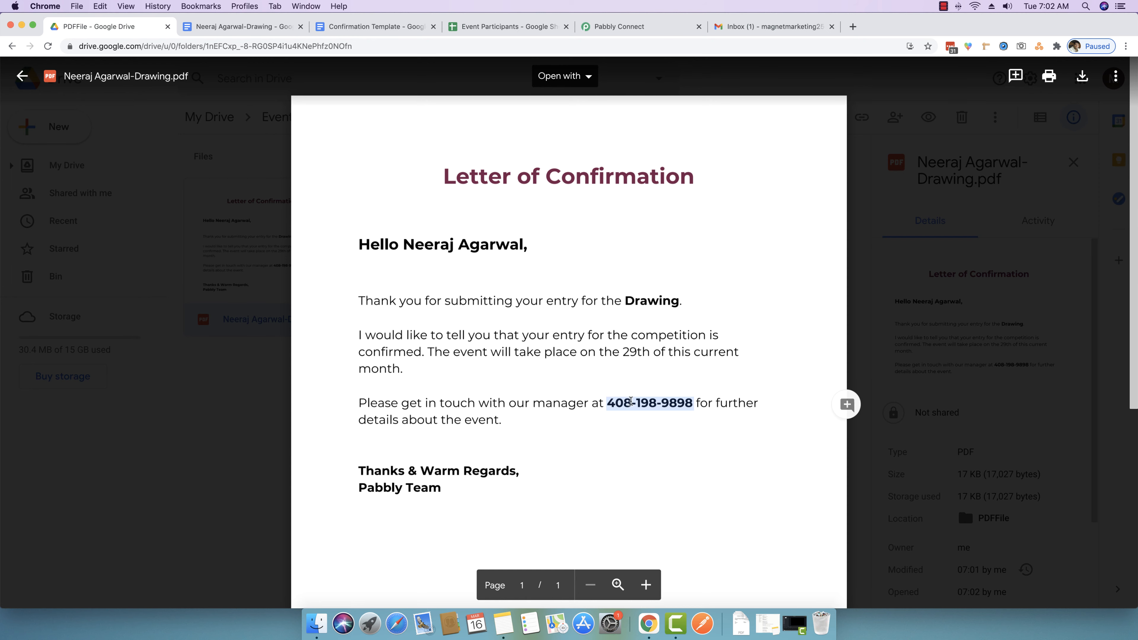
pyautogui.click(656, 419)
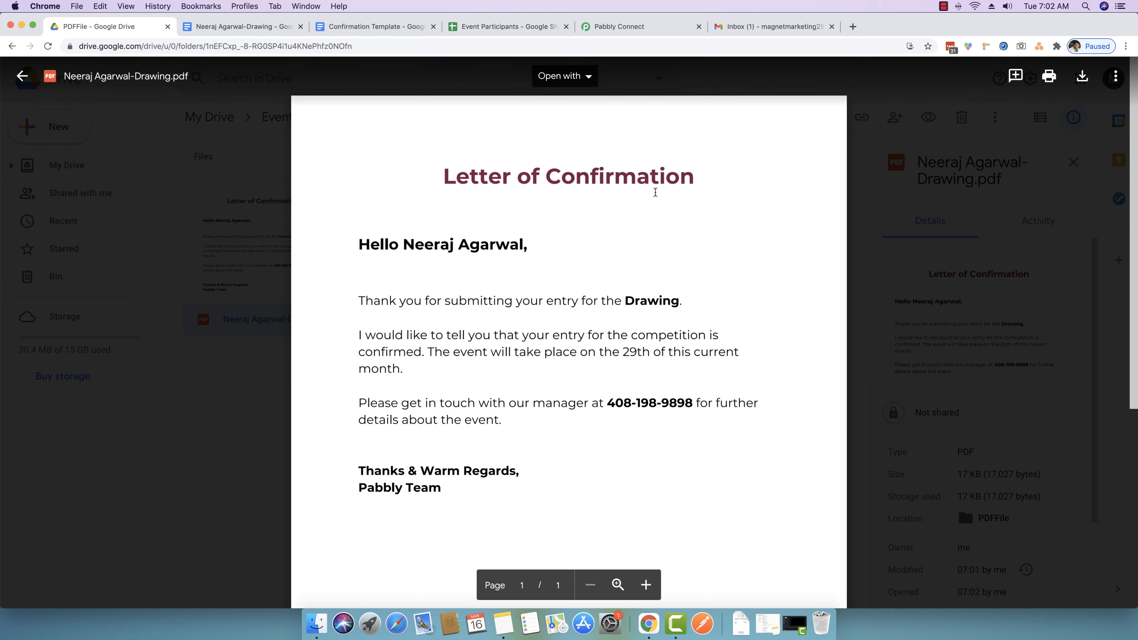
pyautogui.click(220, 444)
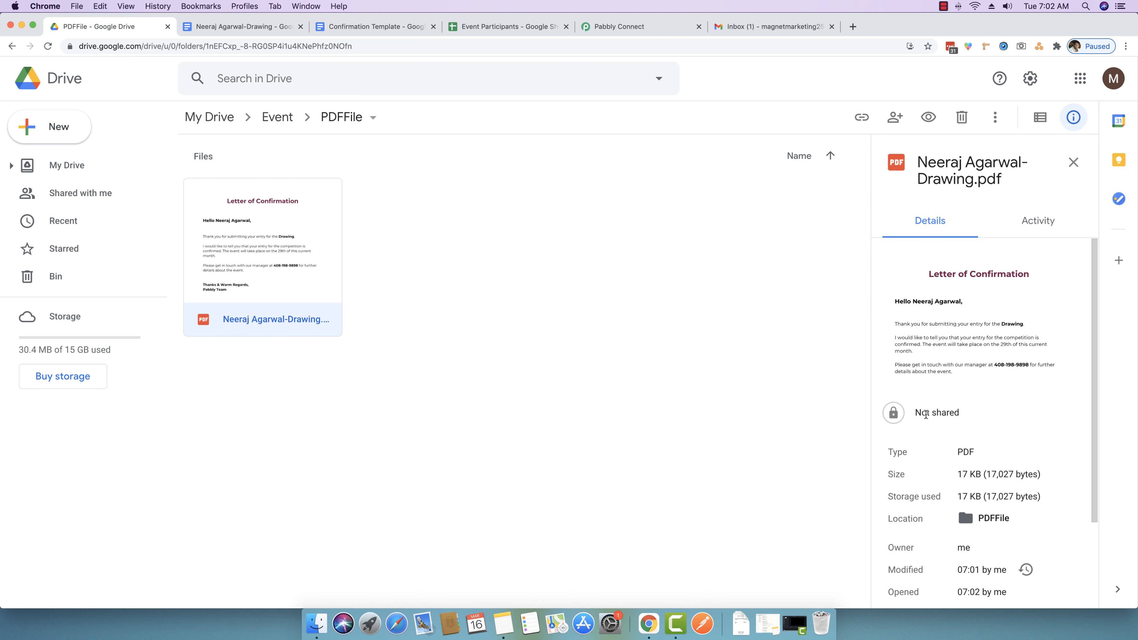
pyautogui.moveTo(916, 414); pyautogui.dragTo(955, 412)
pyautogui.click(943, 420)
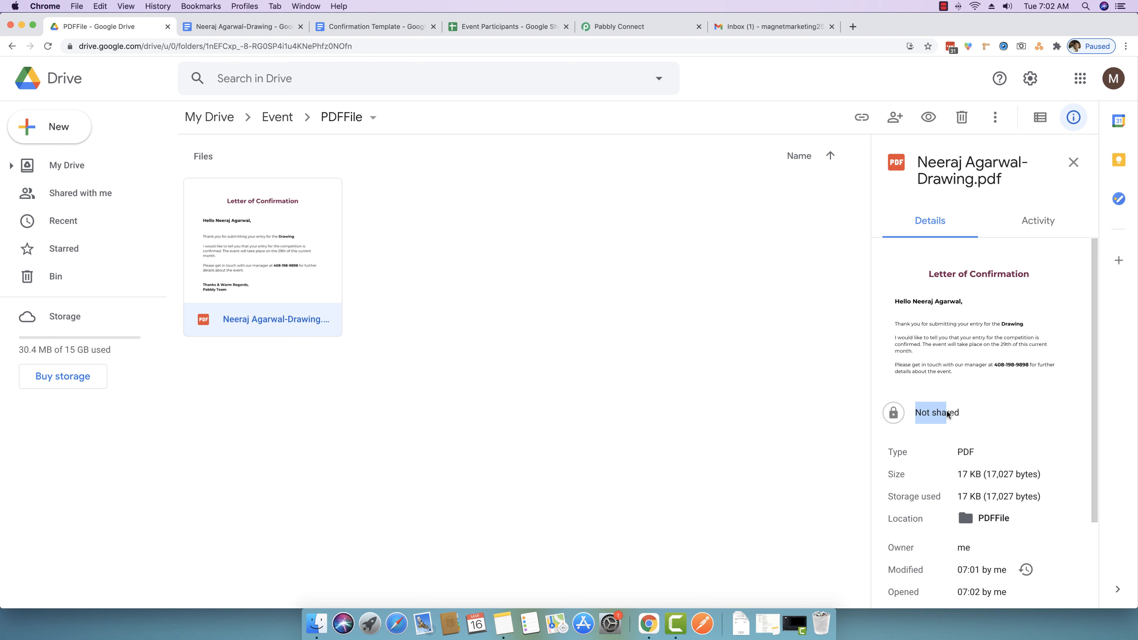
pyautogui.click(964, 416)
# Return to Pabbly Connect and add another action step after Upload a File with Google Drive as its app.
pyautogui.click(665, 31)
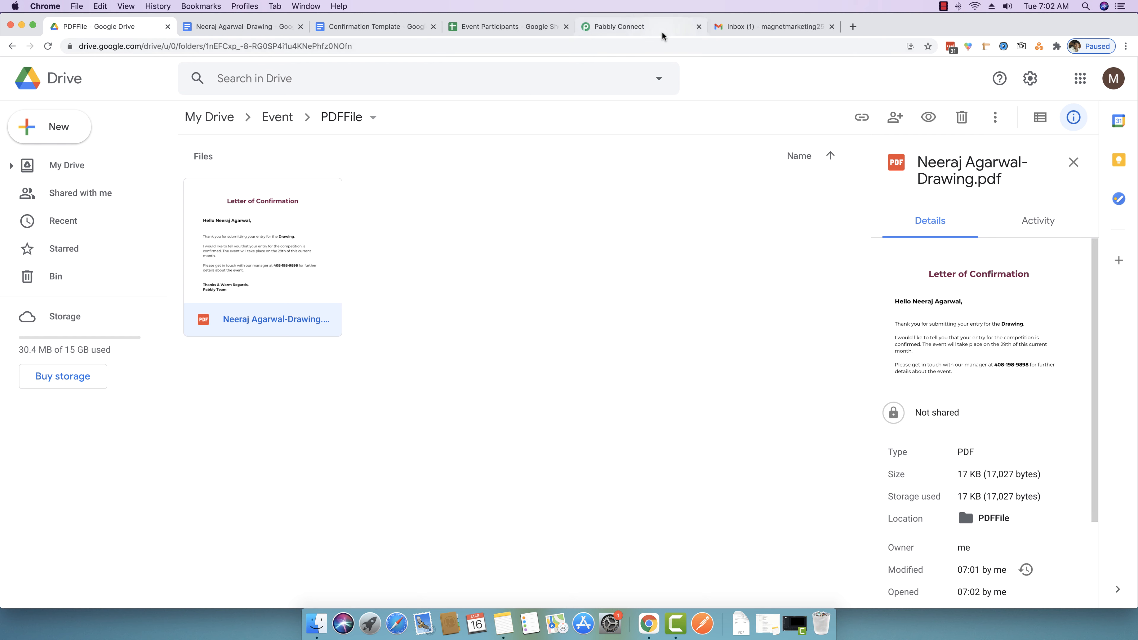
pyautogui.scroll(-7, 268, 393)
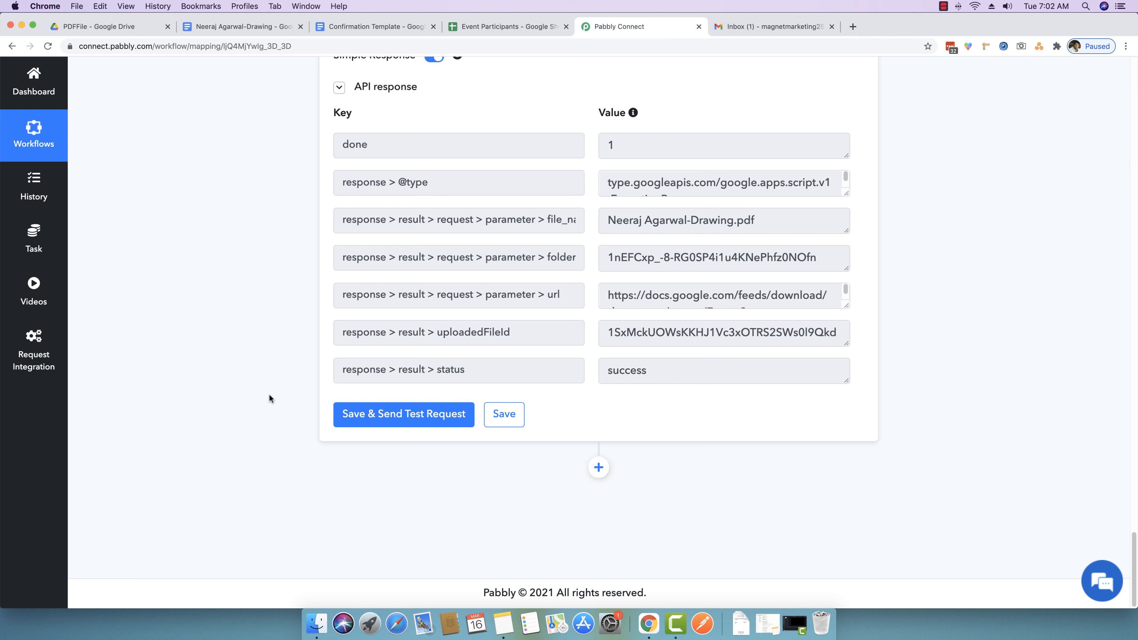
pyautogui.click(599, 470)
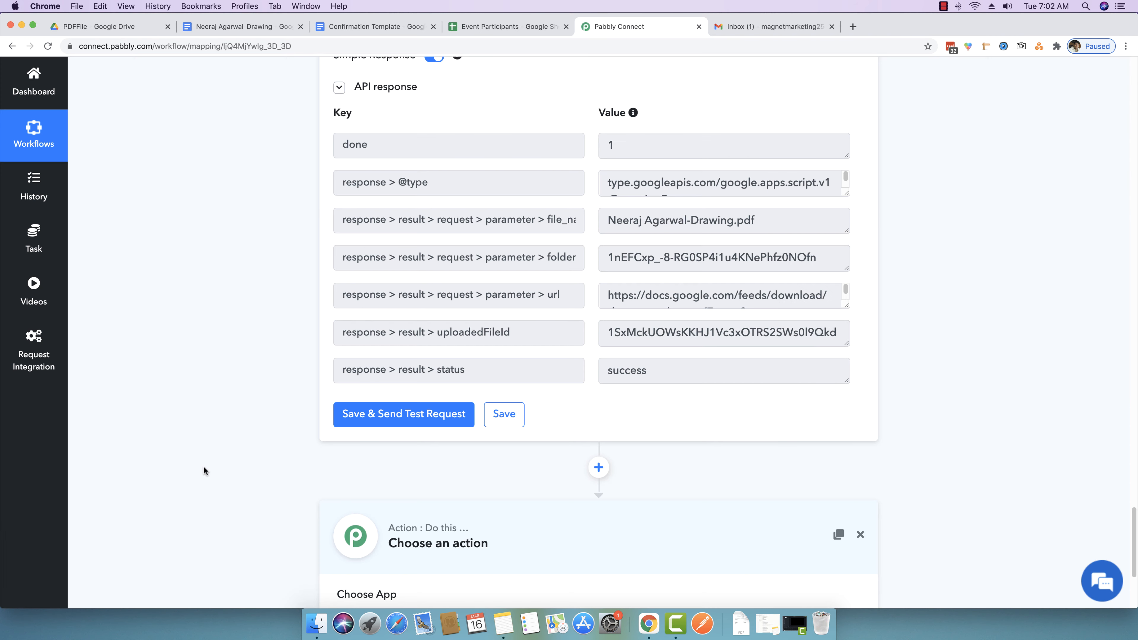
pyautogui.scroll(-5, 203, 471)
pyautogui.click(390, 403)
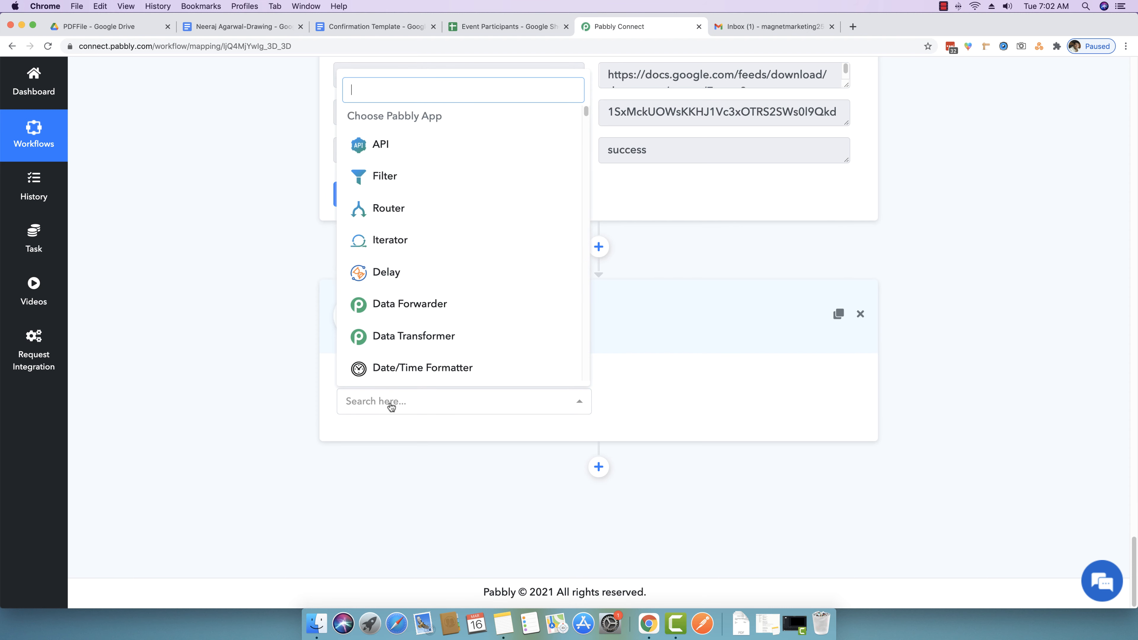
pyautogui.write('gogole d')
pyautogui.press('BackSpace')
pyautogui.press('BackSpace')
pyautogui.press('BackSpace')
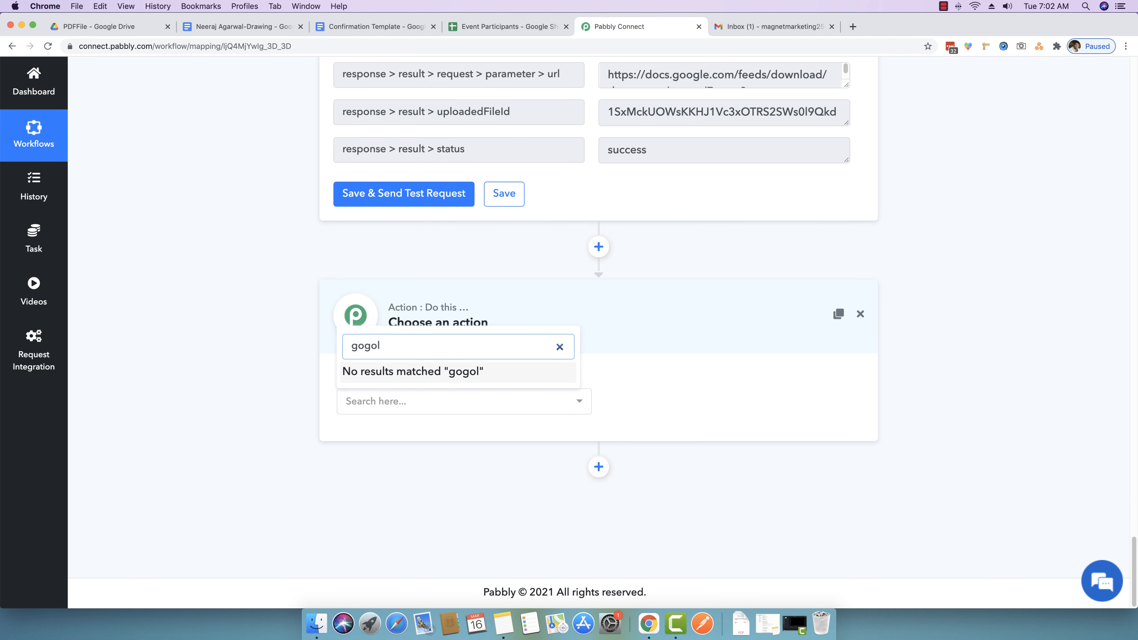
pyautogui.press('BackSpace')
pyautogui.press('BackSpace')
pyautogui.press('BackSpace')
pyautogui.write('oglie')
pyautogui.press('BackSpace')
pyautogui.press('BackSpace')
pyautogui.write('e')
pyautogui.click(413, 352)
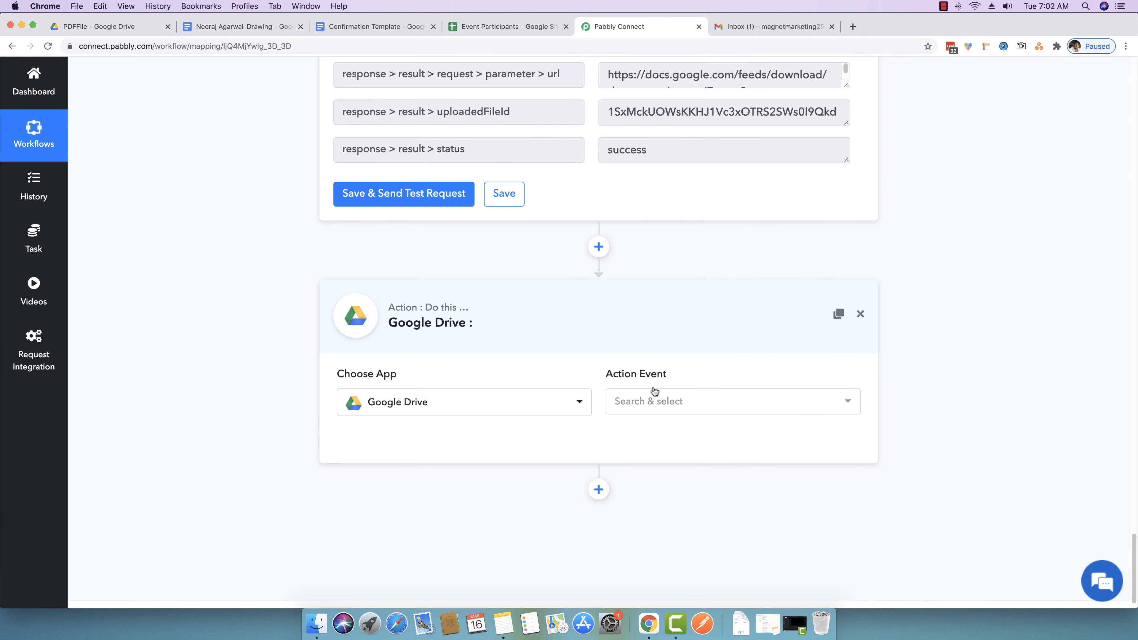
# Set the new Google Drive action's event to Share a File and connect it with the existing Google Drive #19 credentials.
pyautogui.click(669, 398)
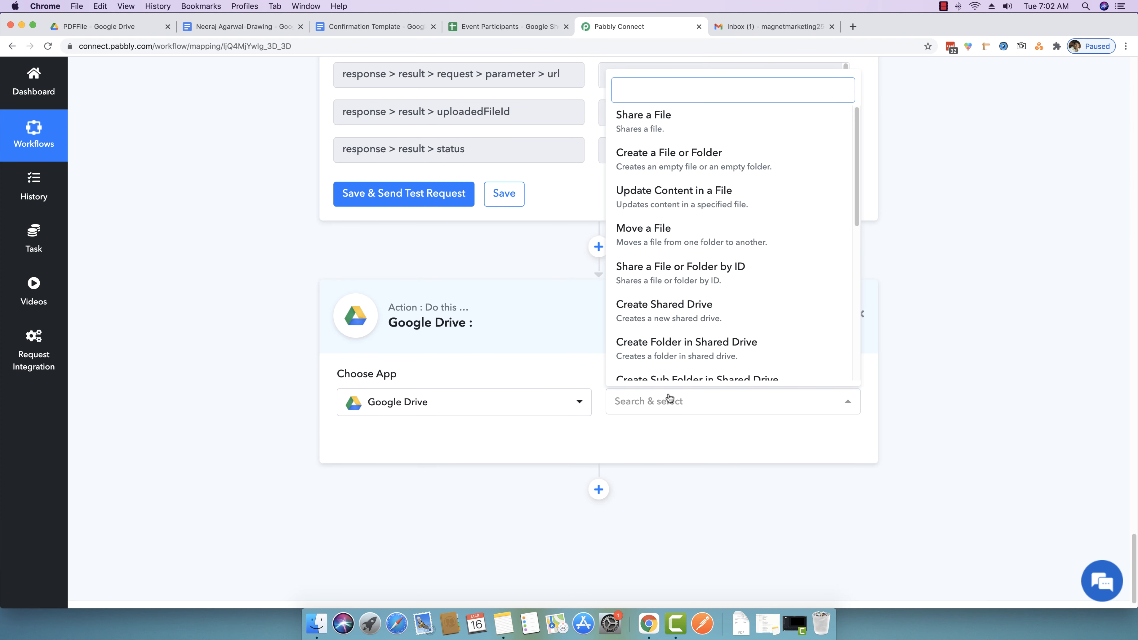
pyautogui.click(654, 127)
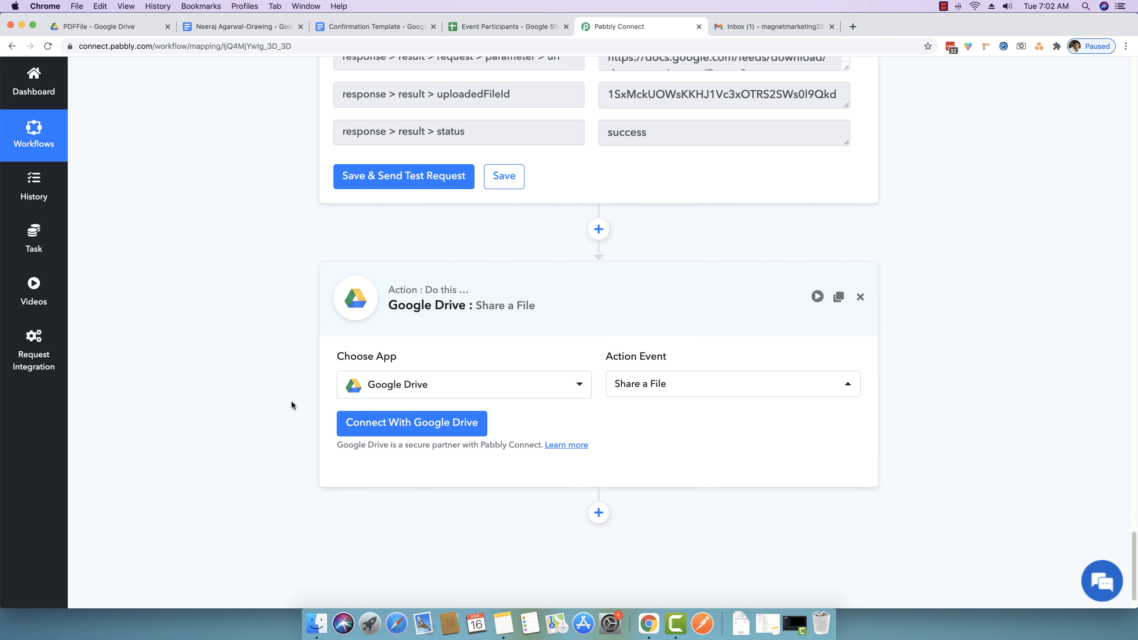
pyautogui.click(375, 424)
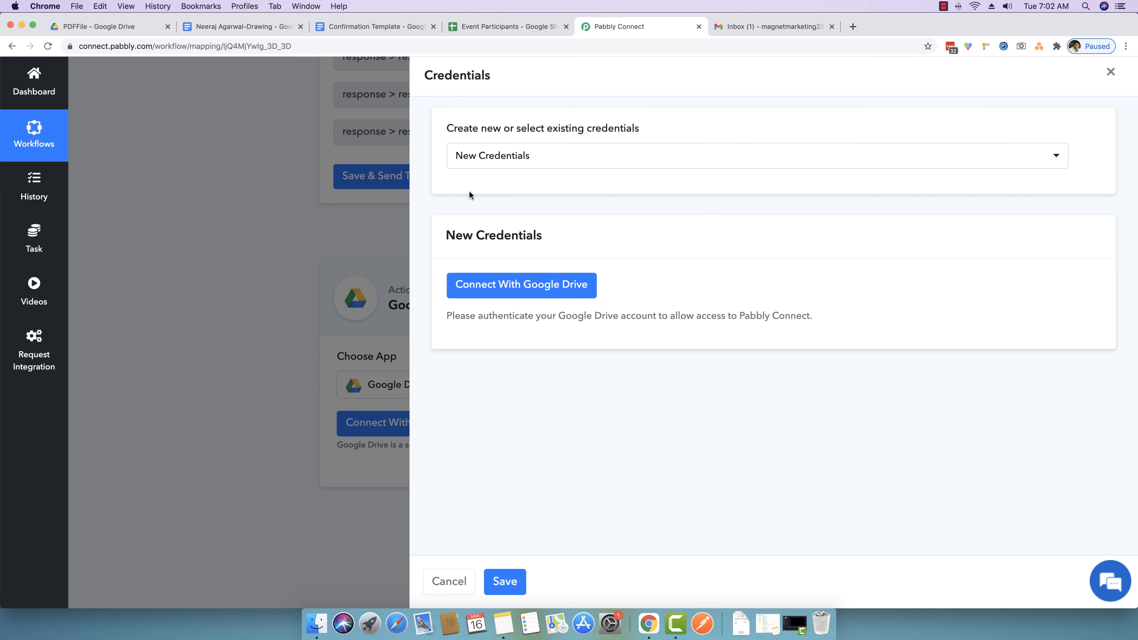
pyautogui.click(489, 156)
pyautogui.scroll(-3, 560, 403)
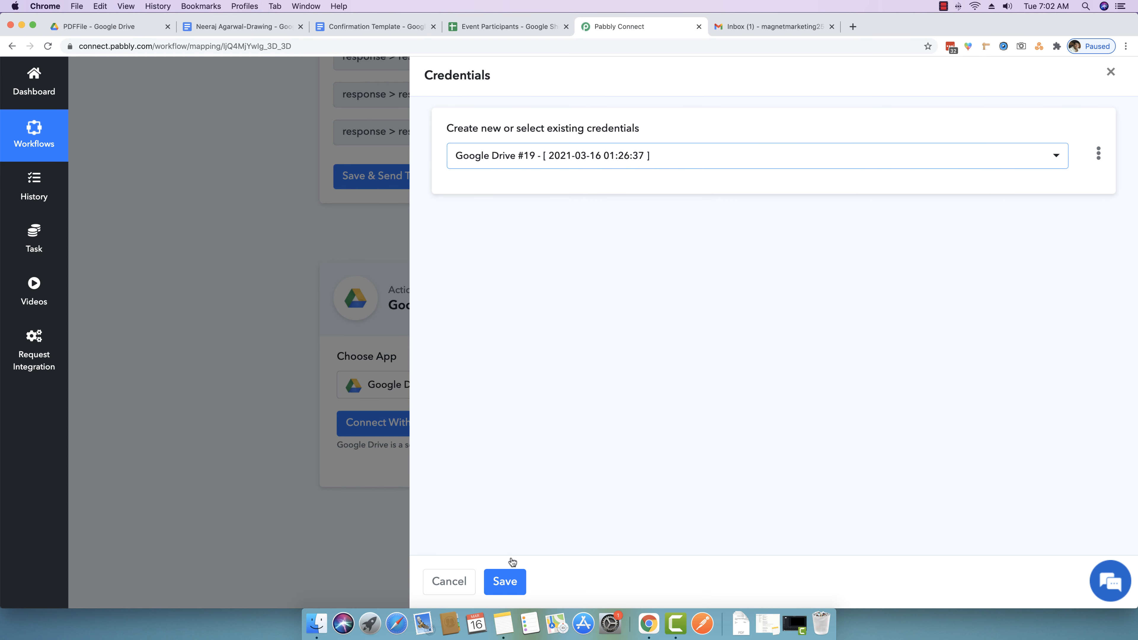
pyautogui.click(506, 586)
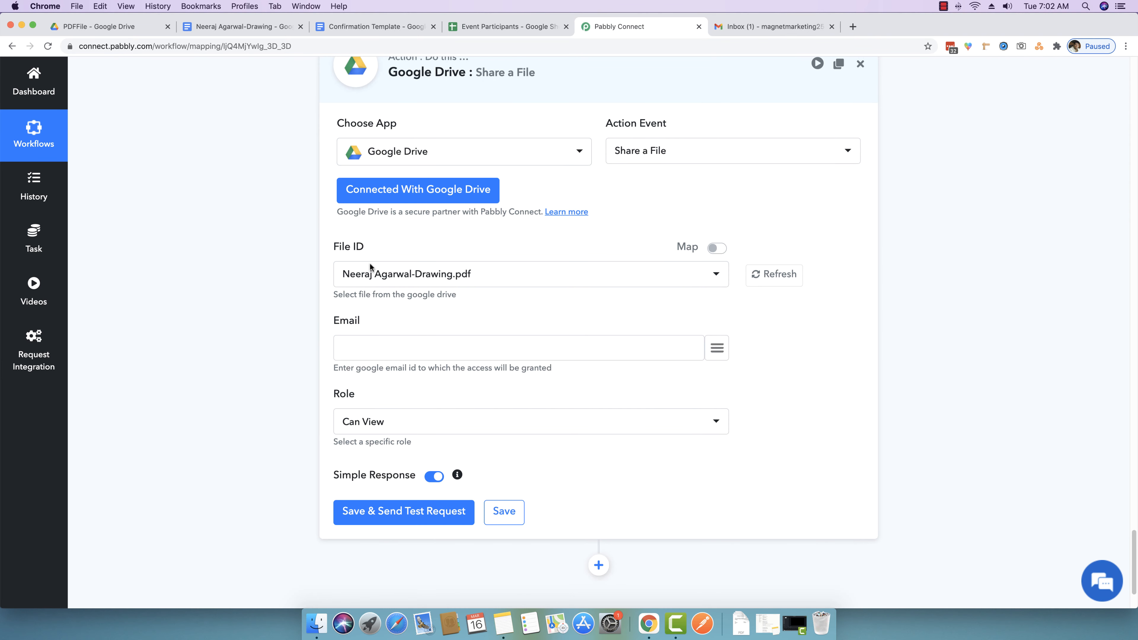
# Enable mapping for the Share a File action's File ID and clear its preset file value.
pyautogui.click(716, 250)
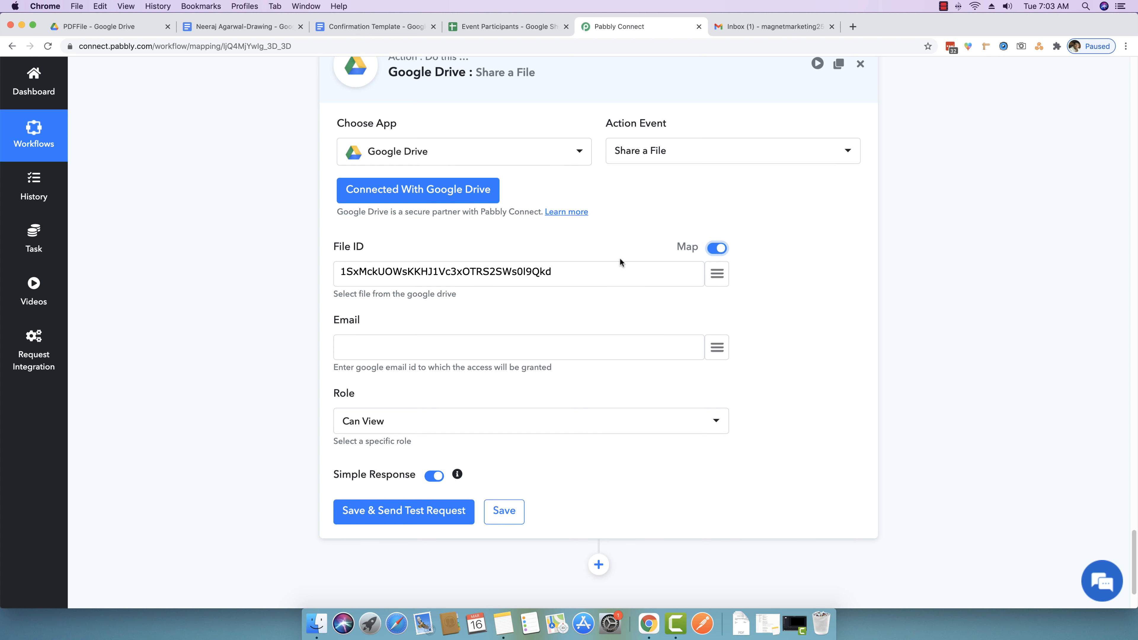
pyautogui.moveTo(612, 268); pyautogui.dragTo(221, 277)
pyautogui.press('BackSpace')
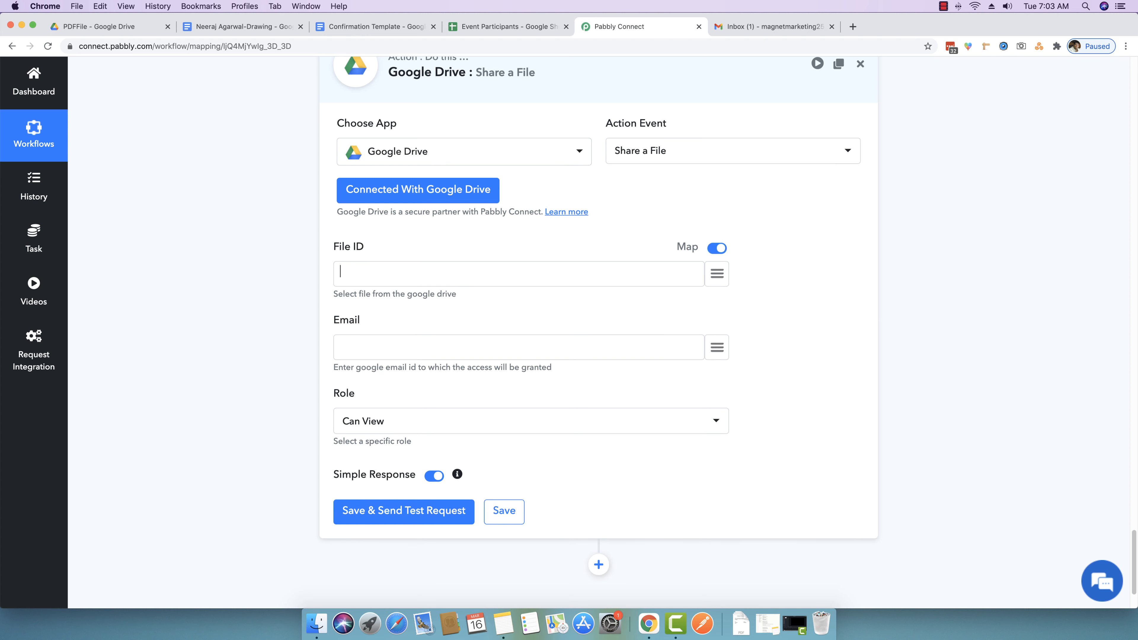
# Check the uploadedFileId entry and its value in the API response of the Upload a File step.
pyautogui.scroll(10, 386, 322)
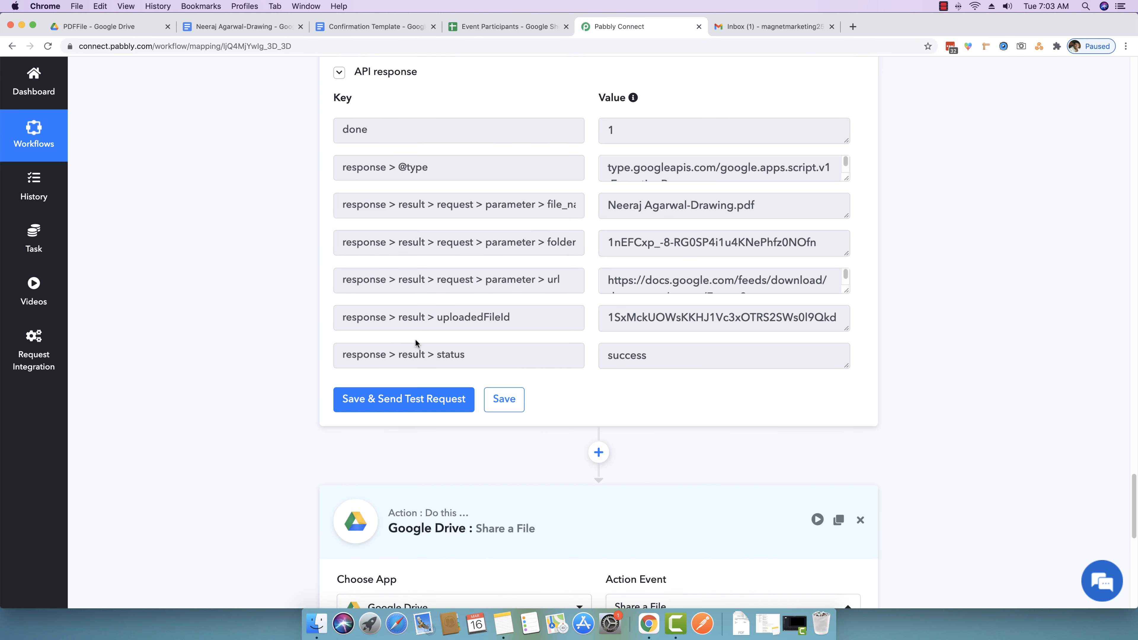
pyautogui.scroll(1, 668, 255)
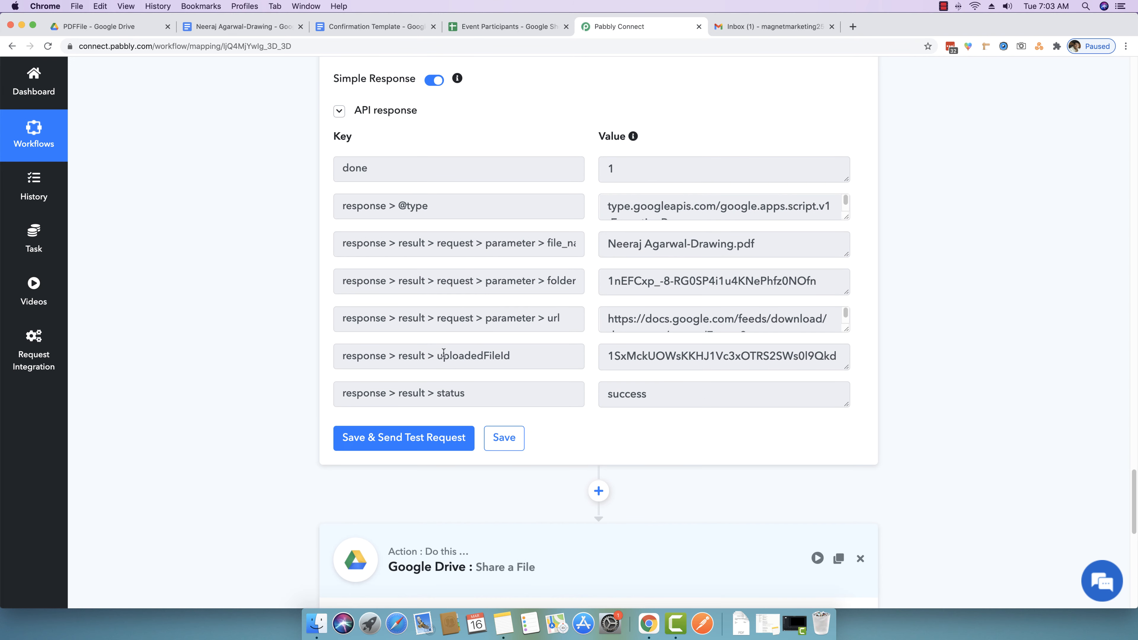
pyautogui.moveTo(438, 354); pyautogui.dragTo(517, 354)
pyautogui.moveTo(604, 354); pyautogui.dragTo(854, 350)
pyautogui.click(905, 360)
pyautogui.scroll(-5, 904, 360)
pyautogui.scroll(-5, 903, 366)
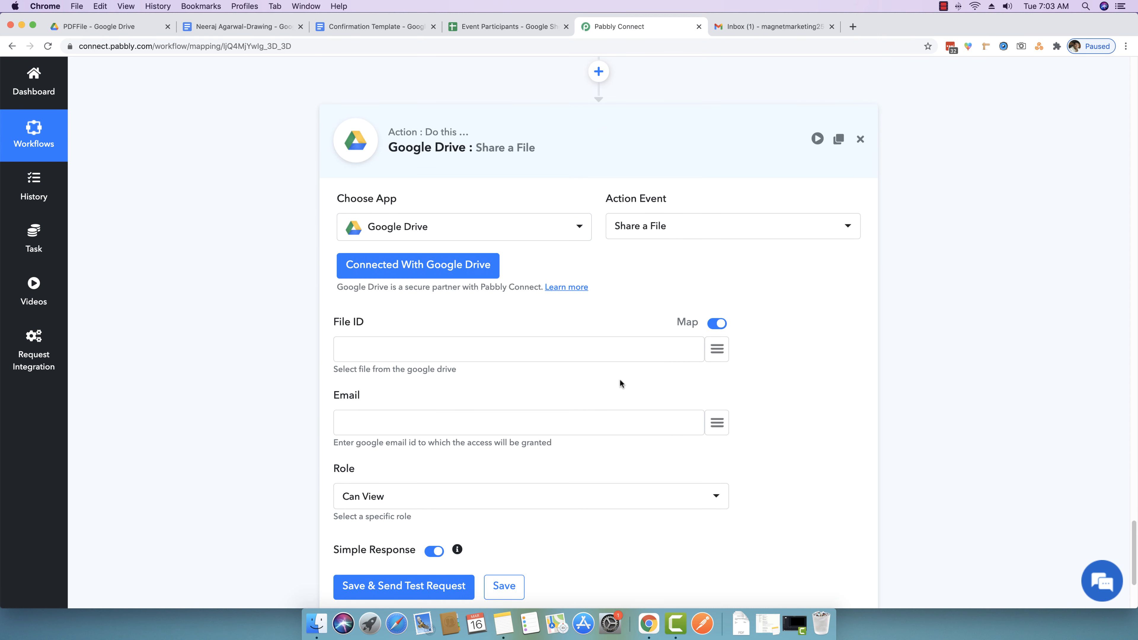
# Map the Share a File action's File ID to the uploadedFileId from the Google Drive: Upload a File step.
pyautogui.click(717, 350)
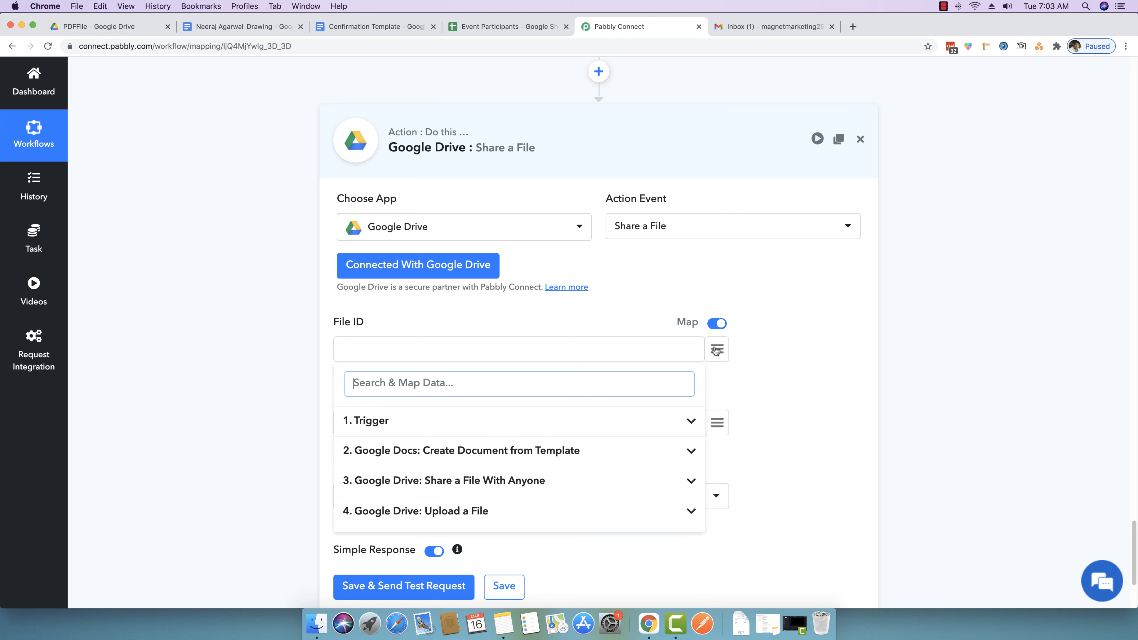
pyautogui.click(468, 511)
pyautogui.scroll(-5, 468, 512)
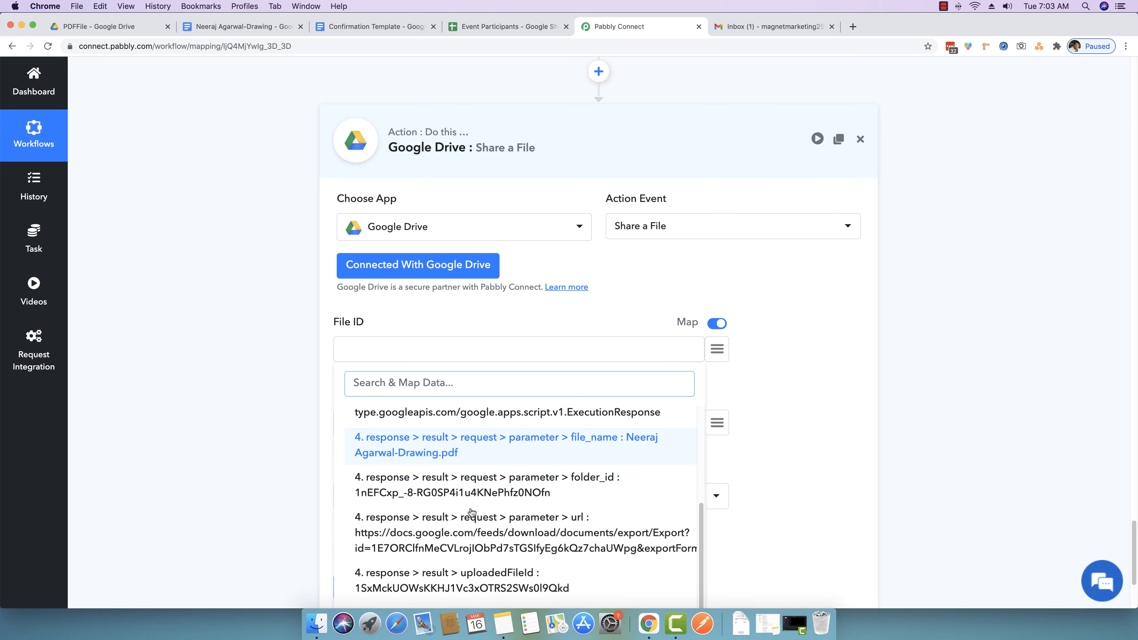
pyautogui.scroll(-1, 475, 511)
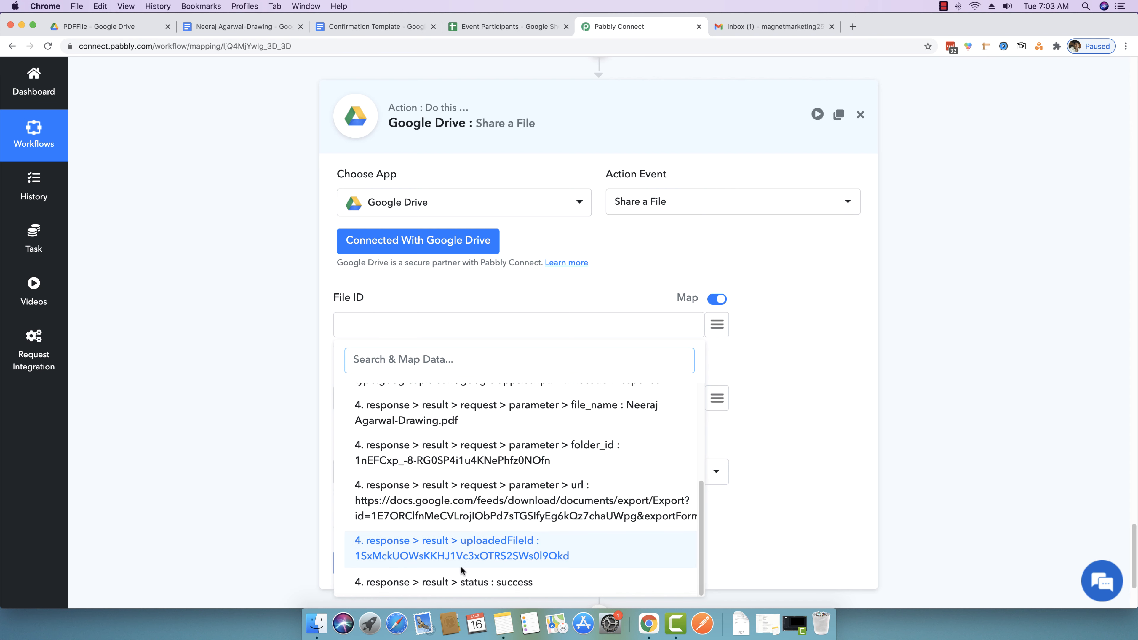
pyautogui.click(519, 548)
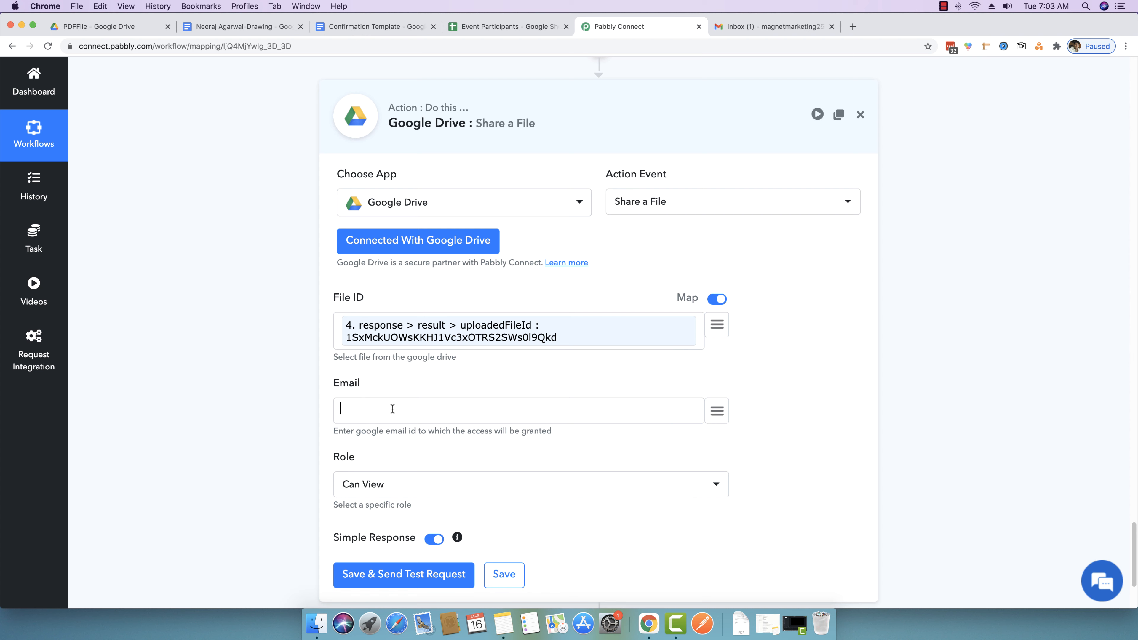
# Map the Email field to Participant Email from the Trigger and set the Role to Can Edit.
pyautogui.click(717, 415)
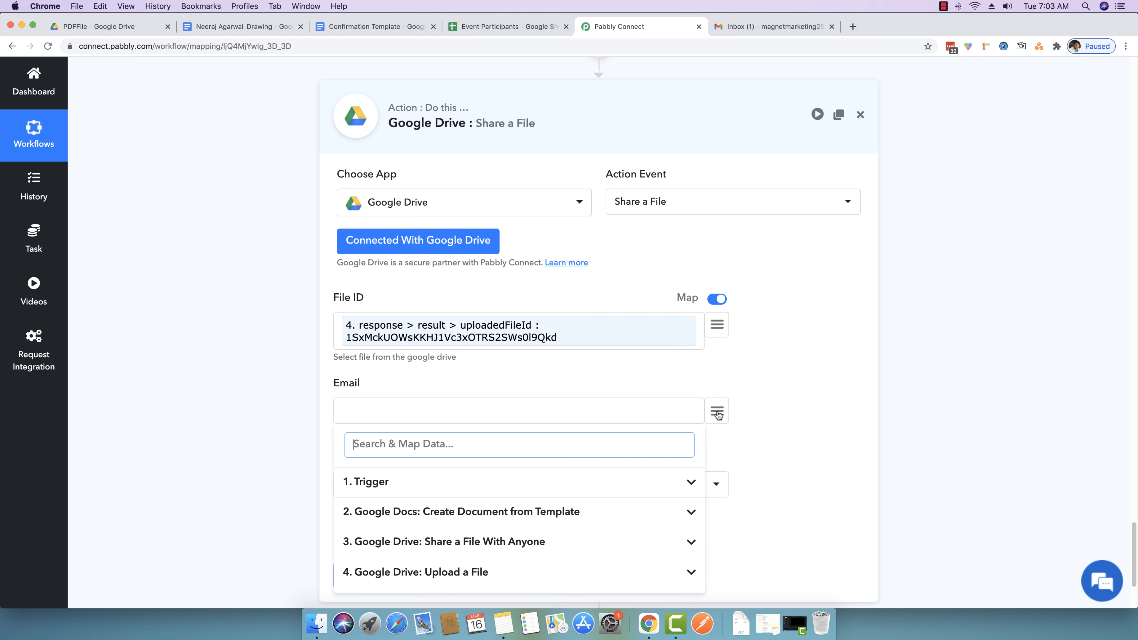
pyautogui.click(691, 484)
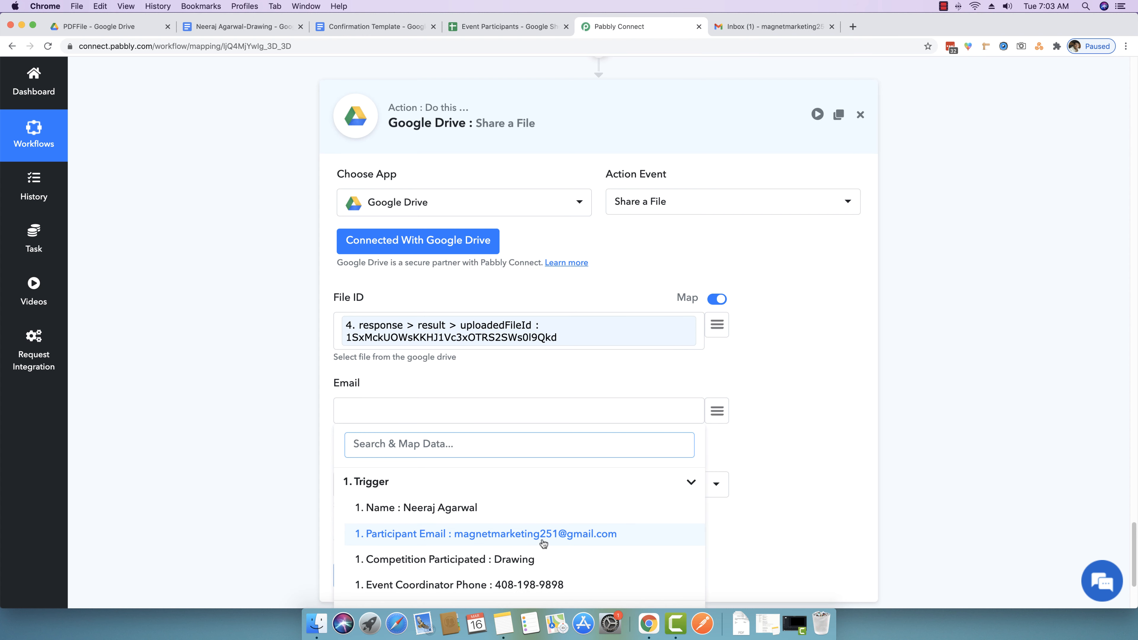
pyautogui.click(577, 539)
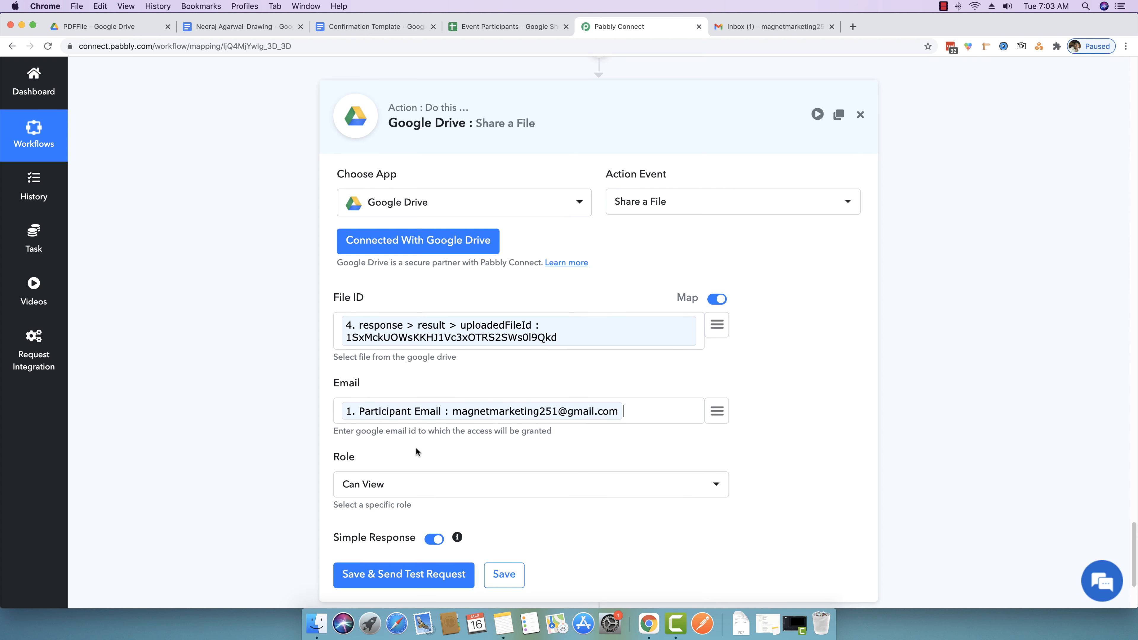
pyautogui.click(401, 488)
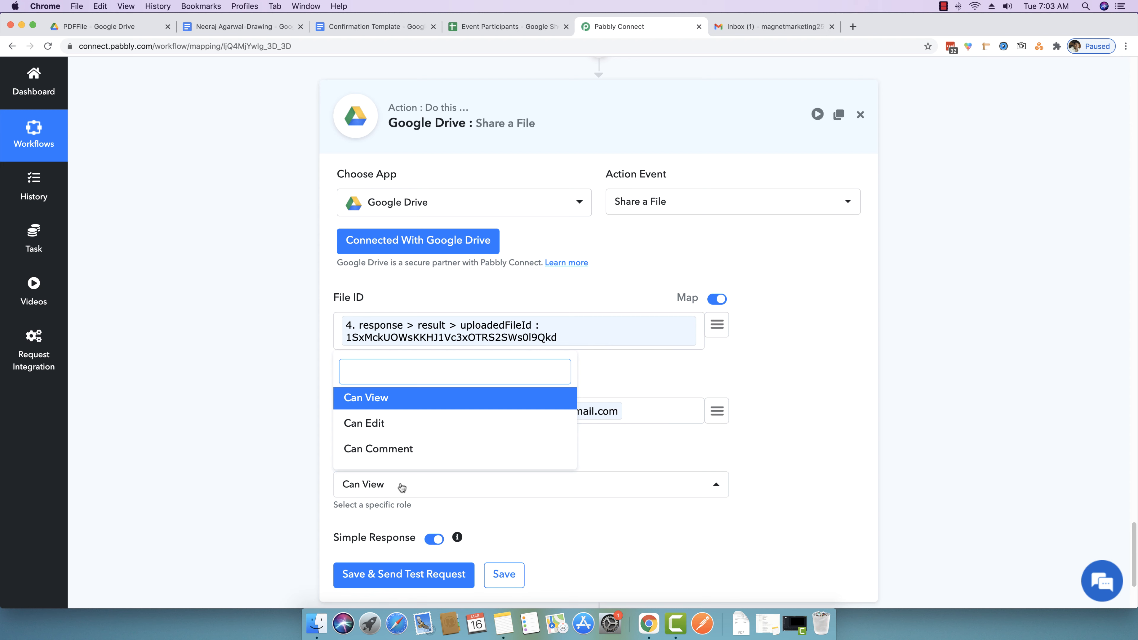
pyautogui.click(365, 424)
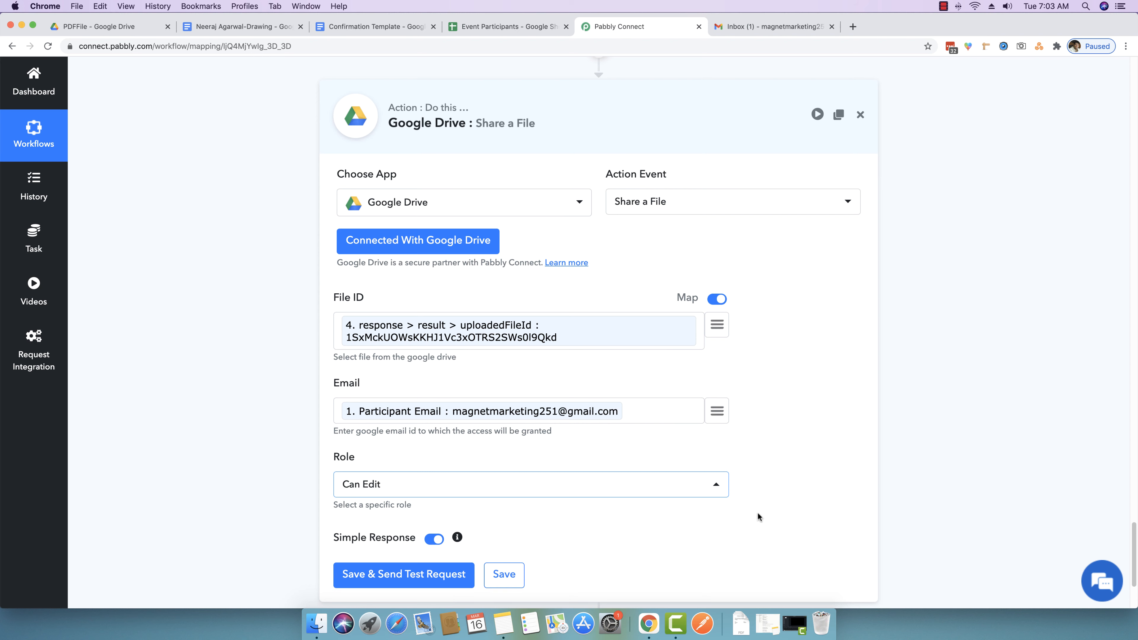
pyautogui.scroll(-3, 758, 509)
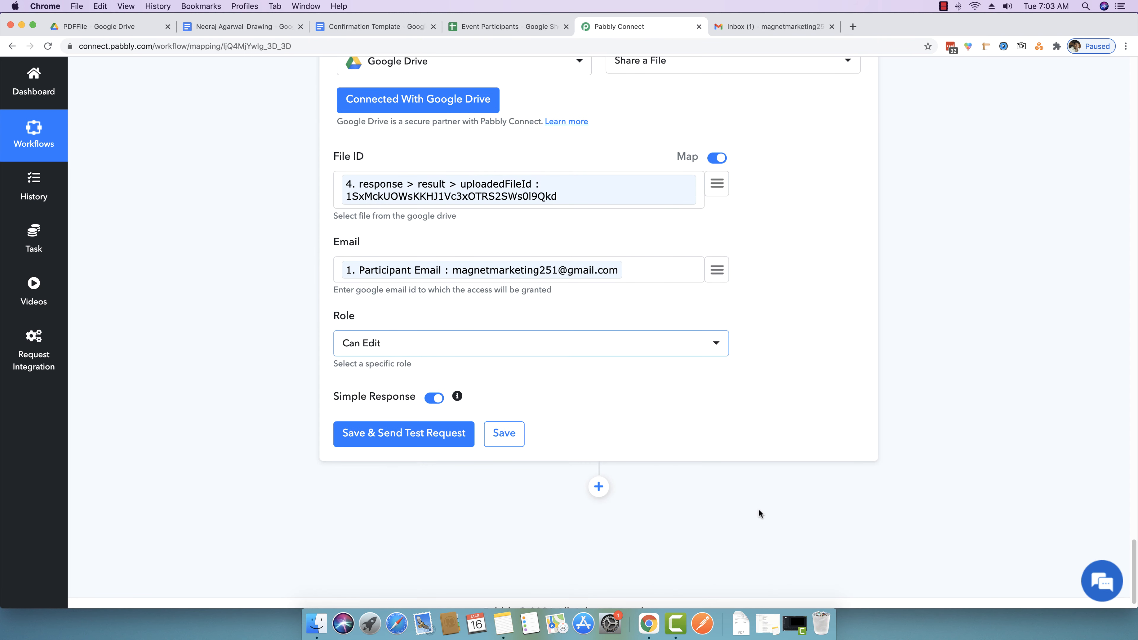
# Switch to the Gmail inbox, enlarge the page display and delete the Google security alert conversation.
pyautogui.click(780, 27)
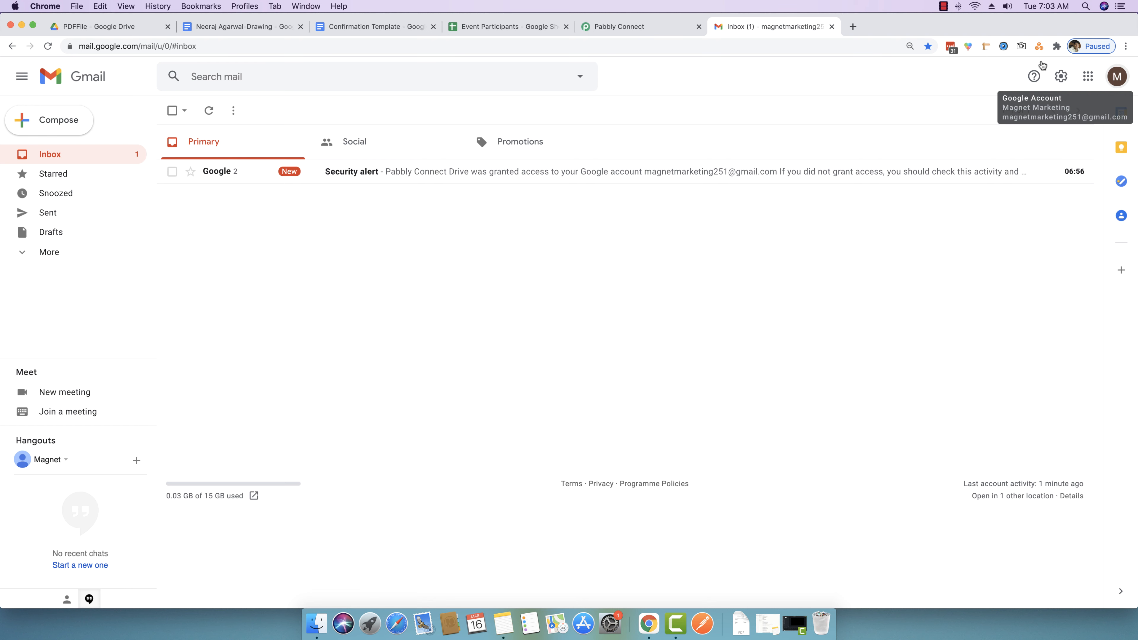
pyautogui.click(1126, 46)
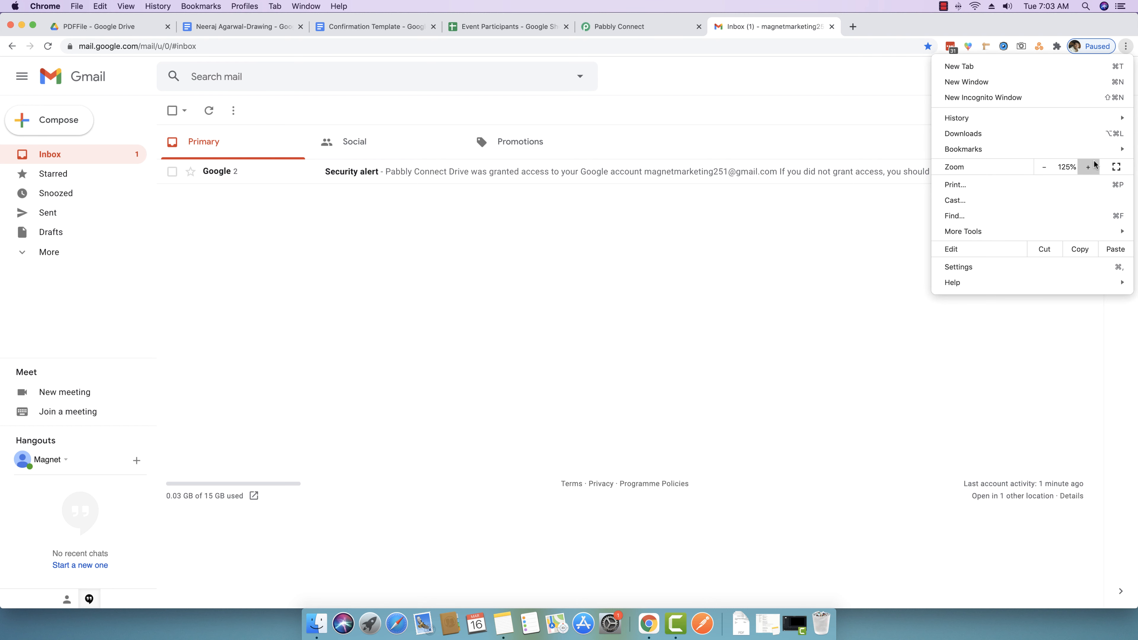
pyautogui.click(1093, 164)
pyautogui.click(1093, 163)
pyautogui.click(677, 342)
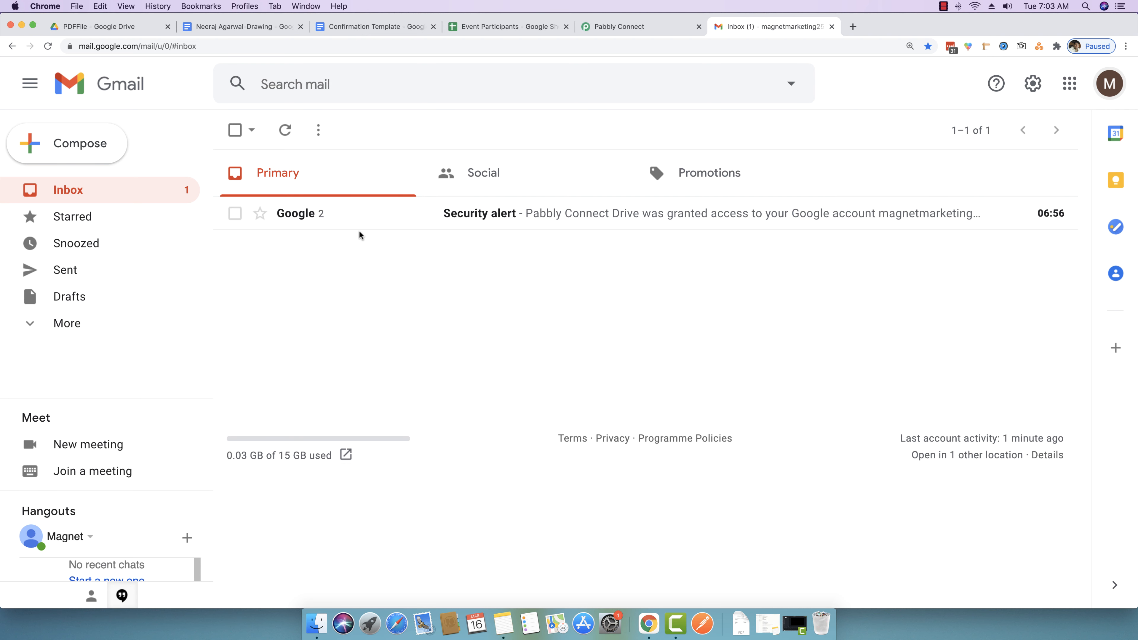
pyautogui.click(235, 213)
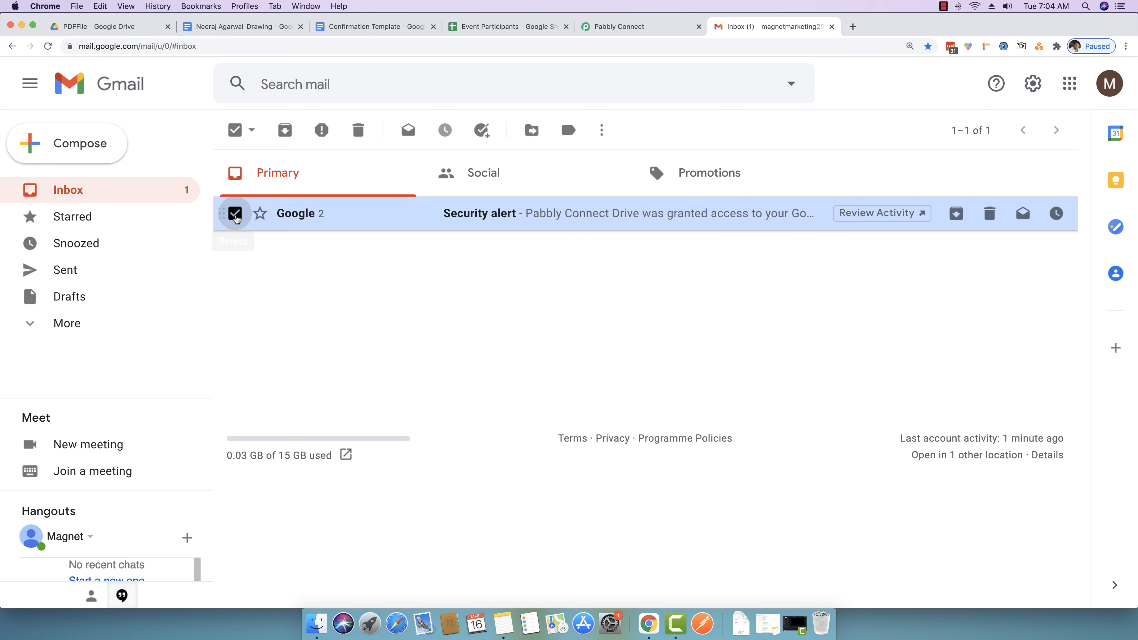
pyautogui.click(358, 131)
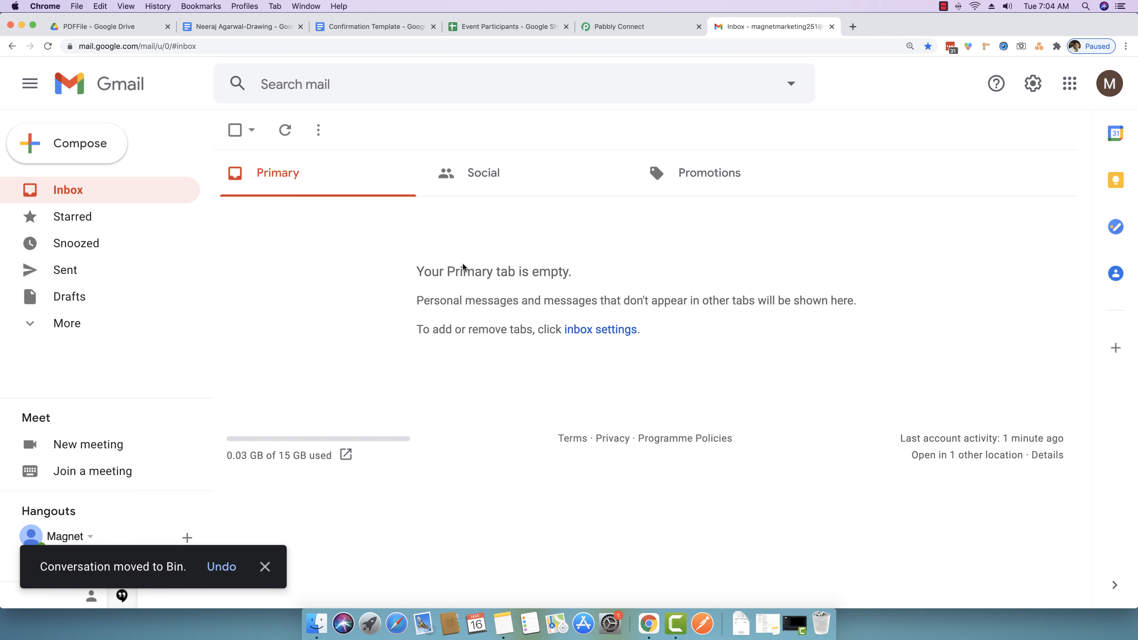
# Return to Pabbly Connect, save the Share a File action and send its test request.
pyautogui.click(613, 28)
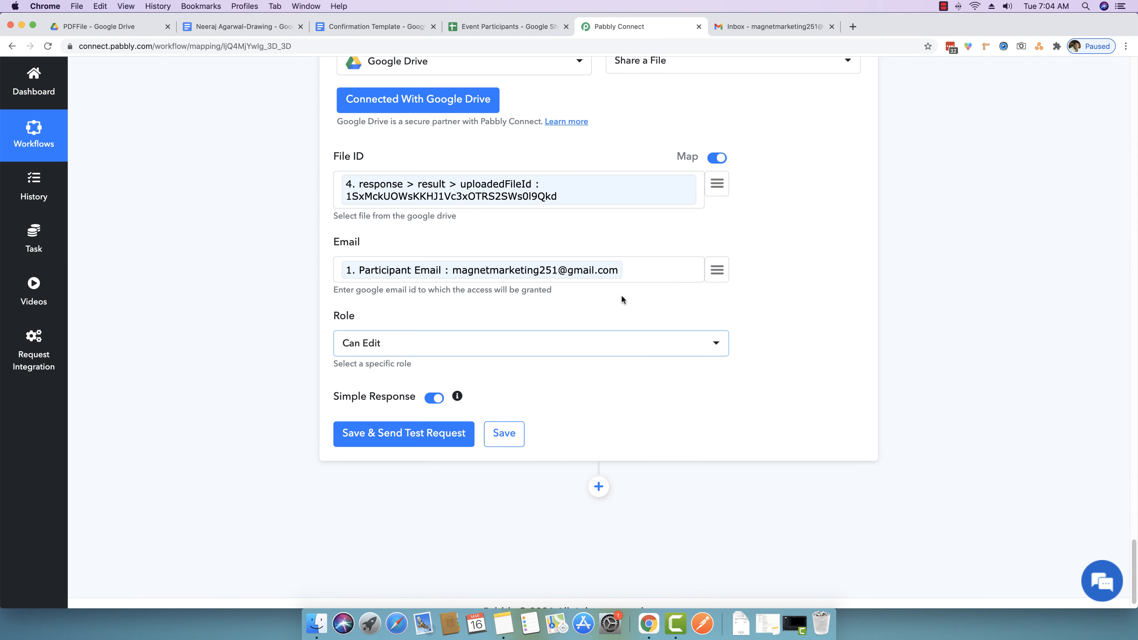
pyautogui.click(404, 433)
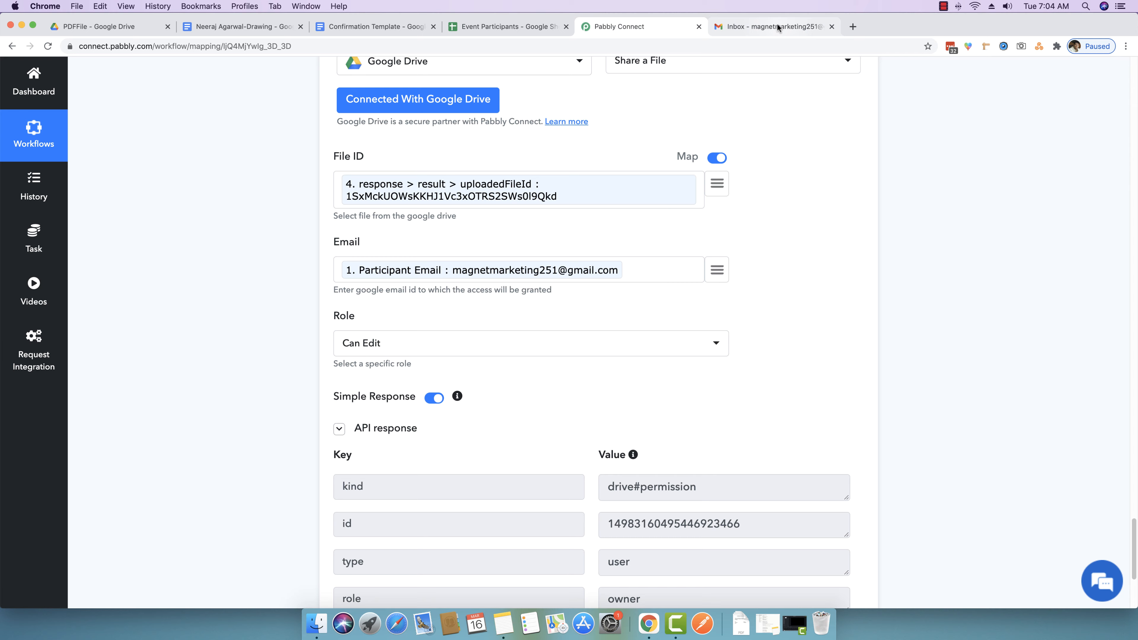
# In Gmail, open the file-sharing email and examine the attached confirmation letter PDF in the preview.
pyautogui.click(777, 28)
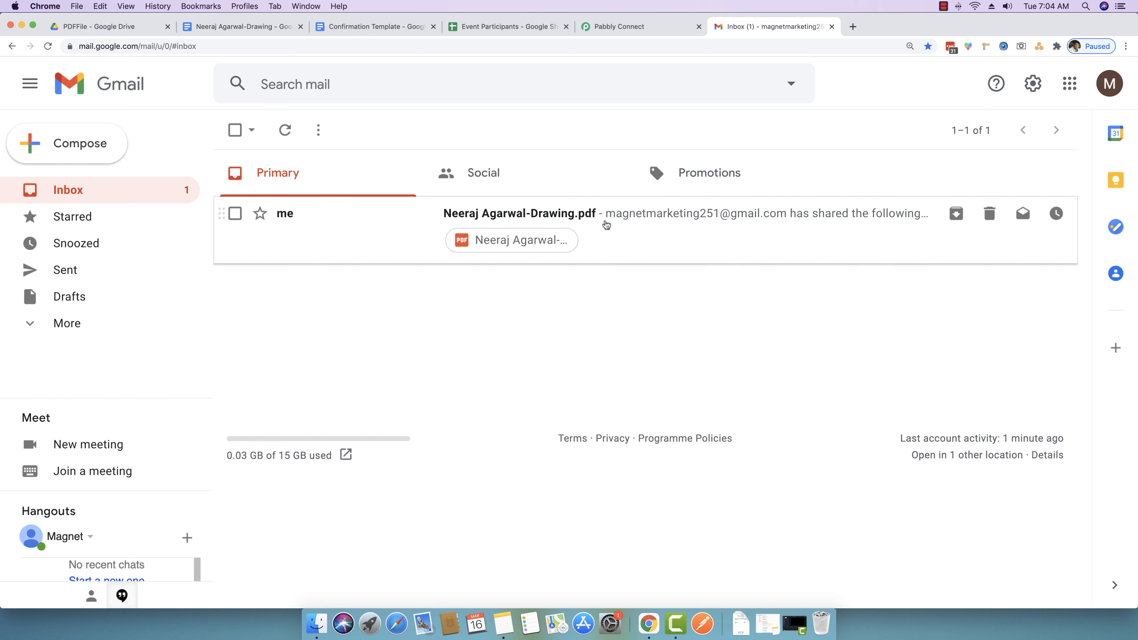
pyautogui.click(631, 250)
pyautogui.scroll(-3, 645, 314)
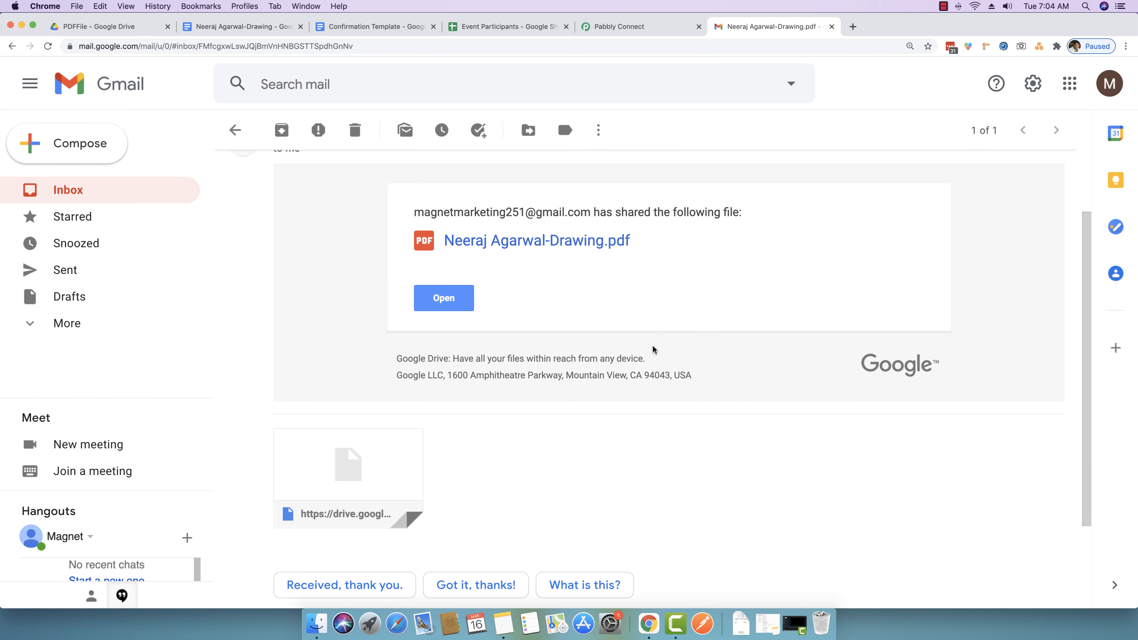
pyautogui.moveTo(379, 468)
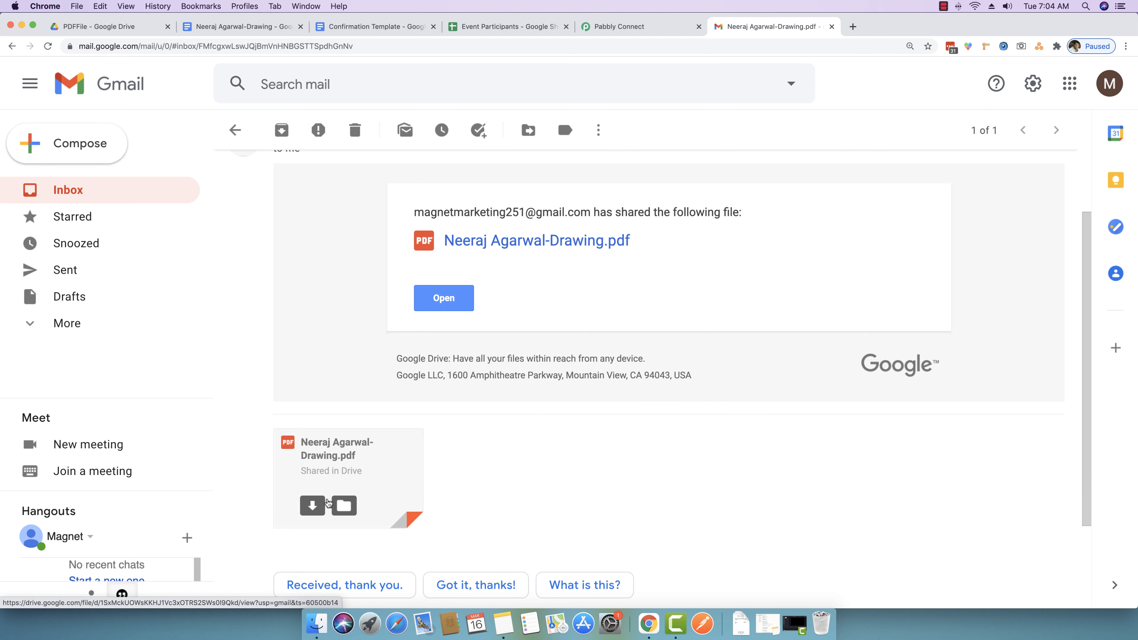
pyautogui.click(358, 471)
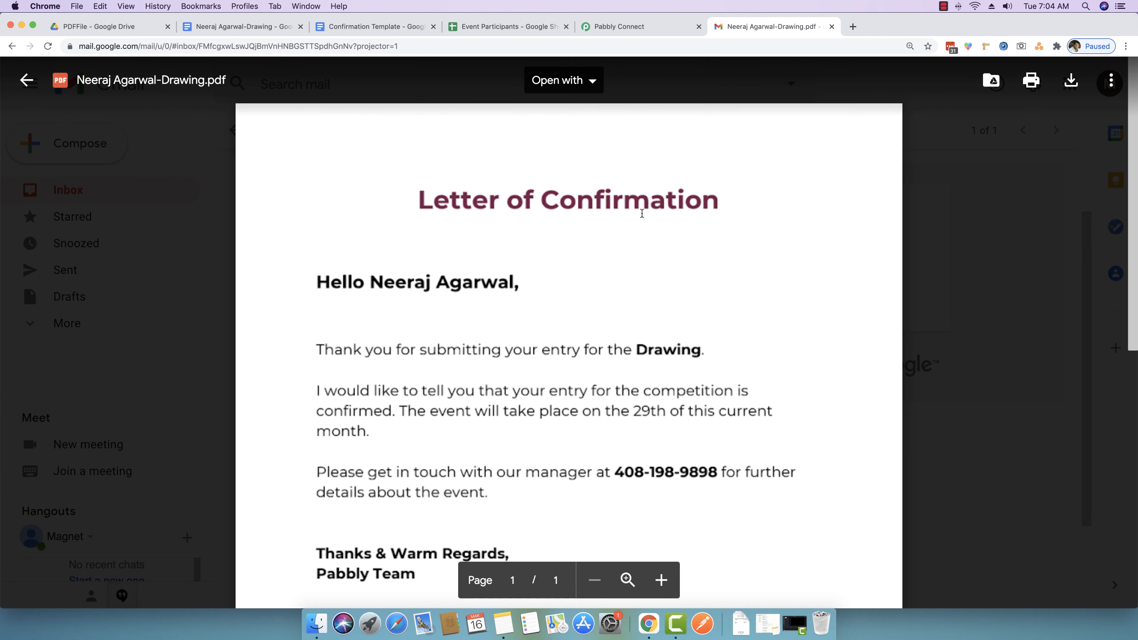
pyautogui.scroll(-3, 469, 328)
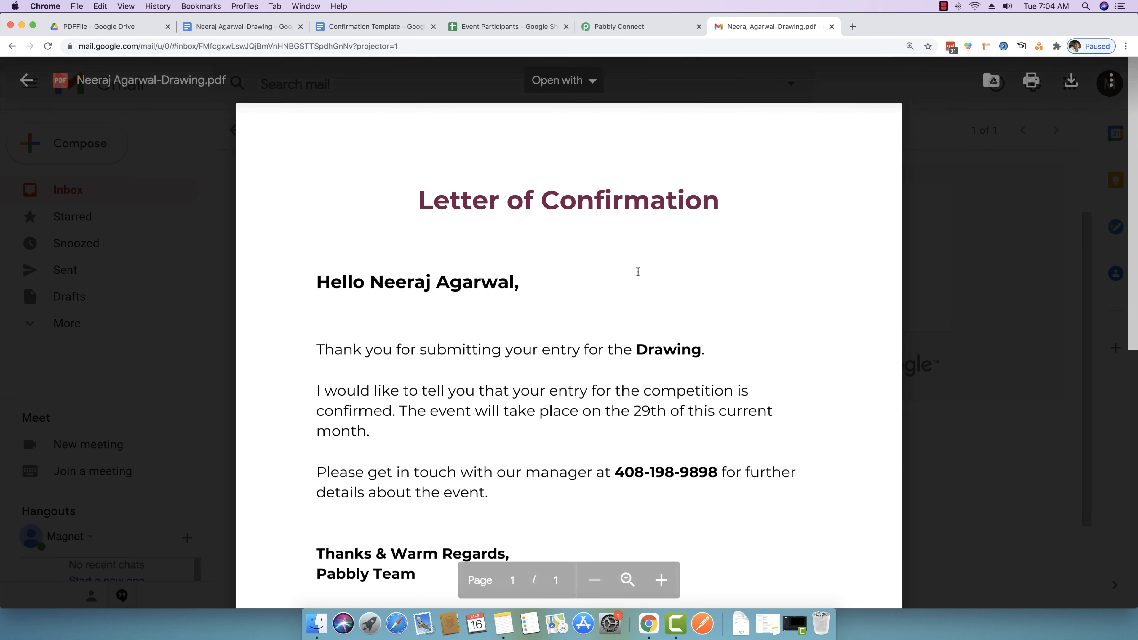
pyautogui.click(986, 301)
# Return to Pabbly Connect and examine the Google Drive action events, including Share a File With Anyone, and the Share a File step's settings.
pyautogui.click(654, 31)
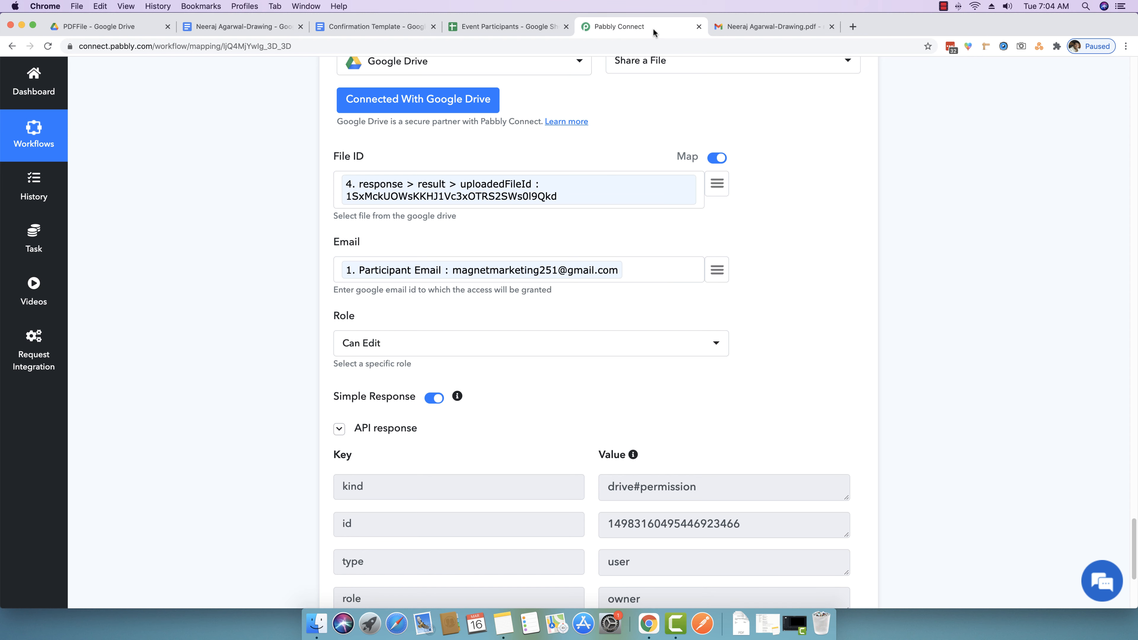
pyautogui.scroll(2, 697, 103)
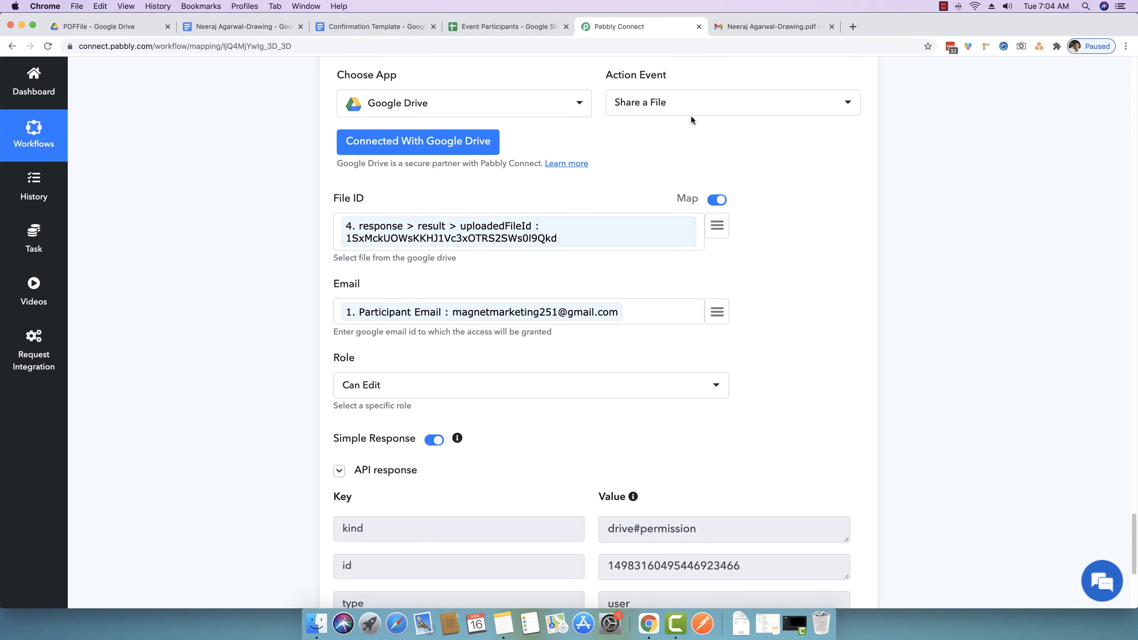
pyautogui.click(642, 107)
pyautogui.scroll(-2, 734, 319)
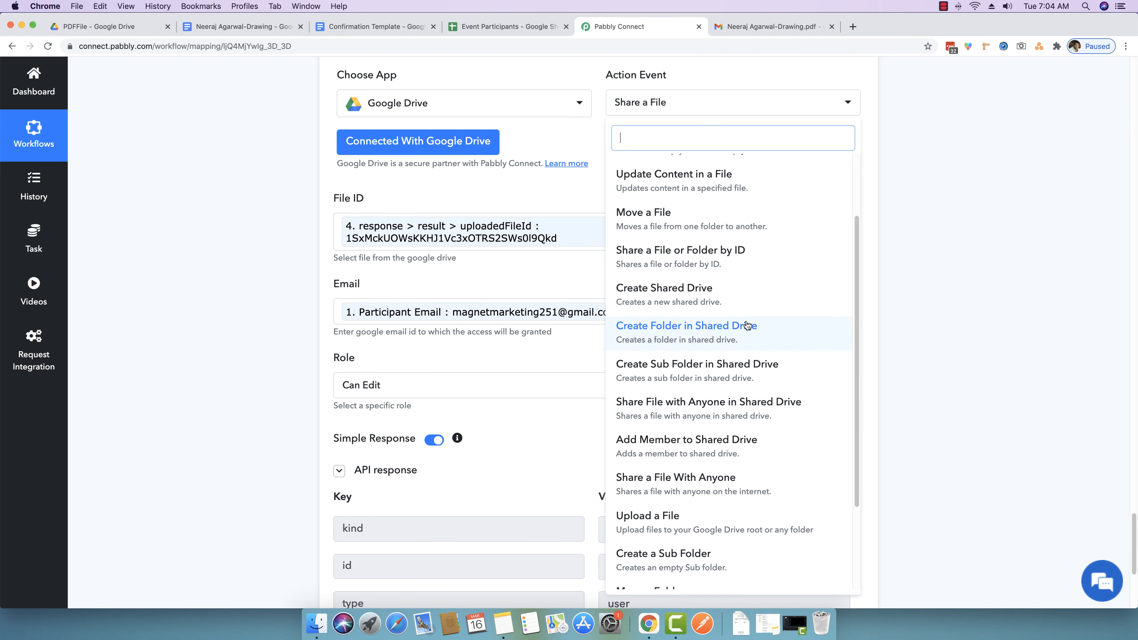
pyautogui.scroll(-3, 659, 493)
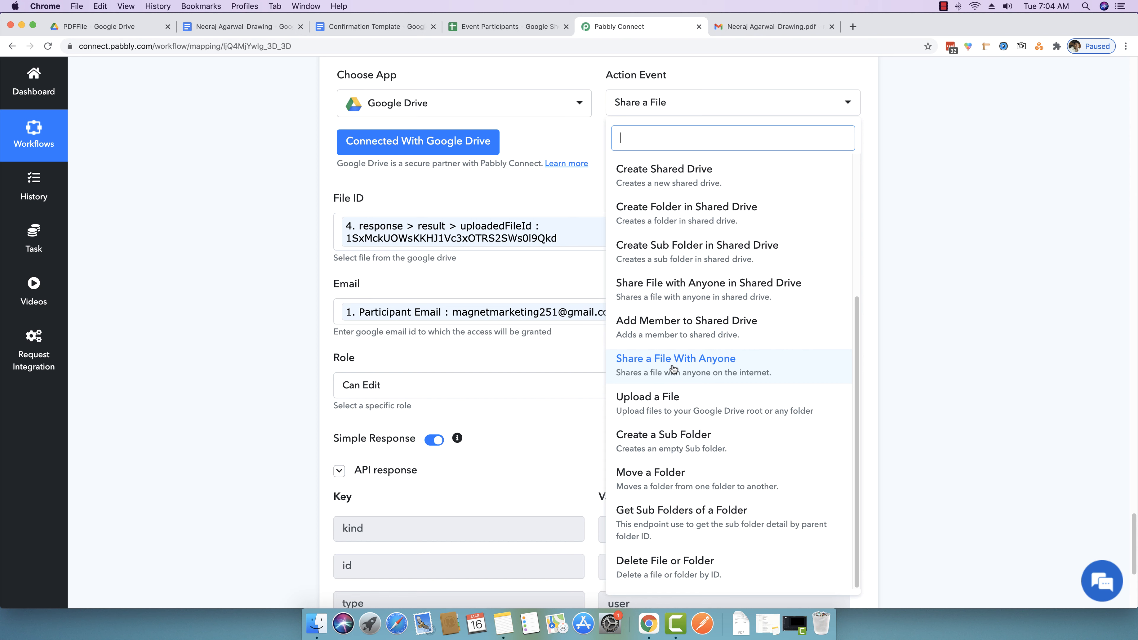
pyautogui.click(278, 231)
pyautogui.scroll(5, 278, 232)
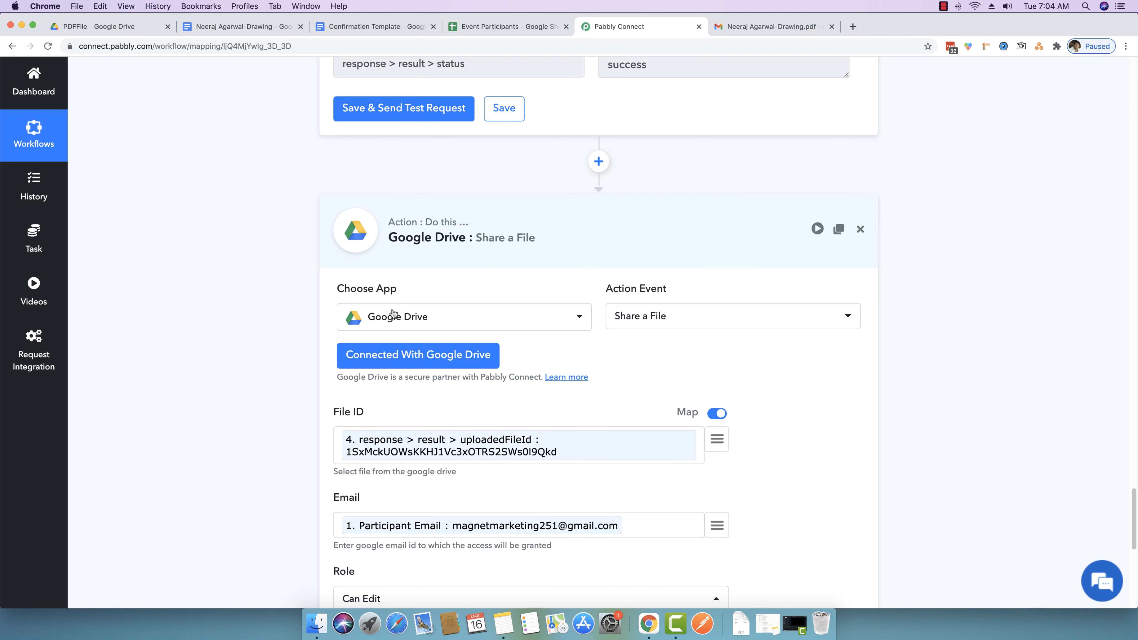
pyautogui.scroll(-5, 274, 325)
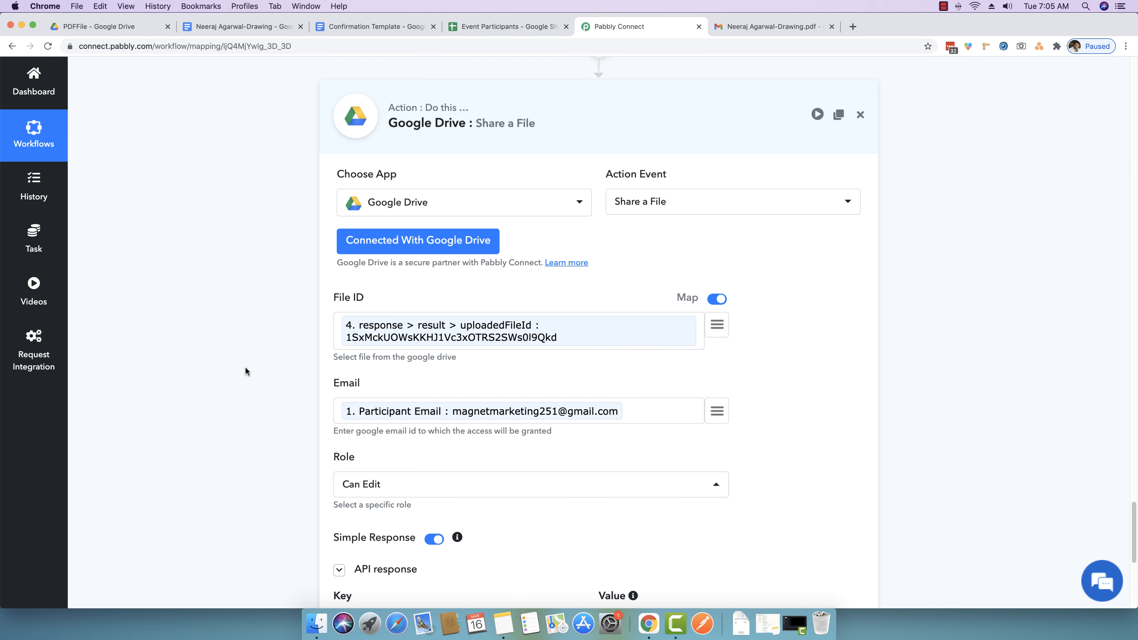
pyautogui.scroll(-5, 245, 367)
pyautogui.scroll(3, 245, 367)
pyautogui.scroll(-5, 269, 381)
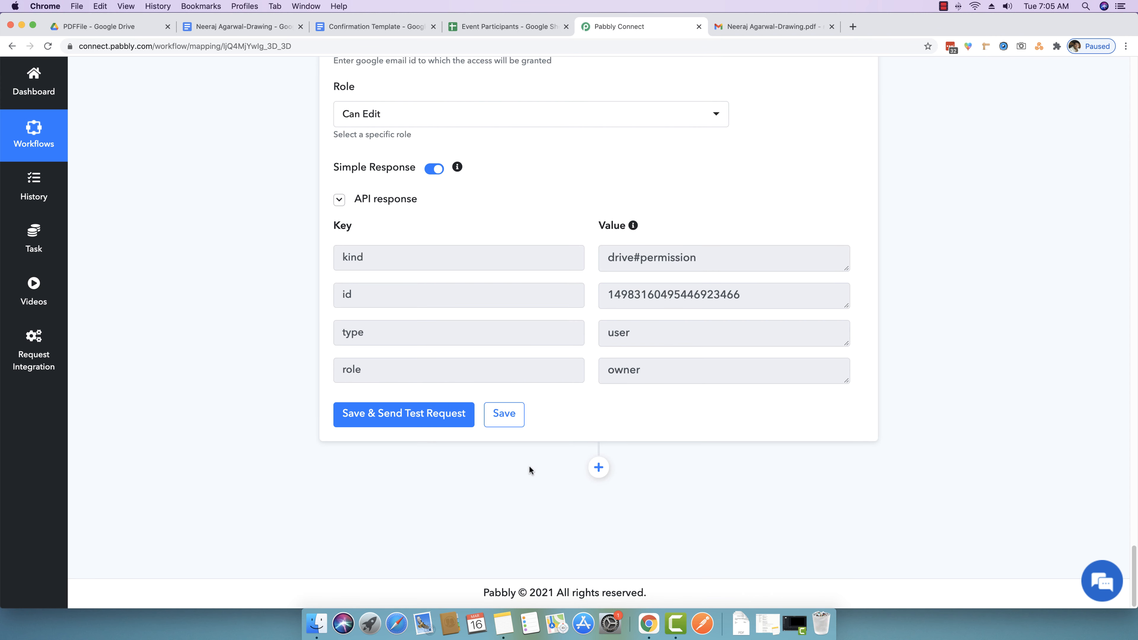
# Add a Gmail action after the Share a File step and look through its available action events.
pyautogui.click(598, 467)
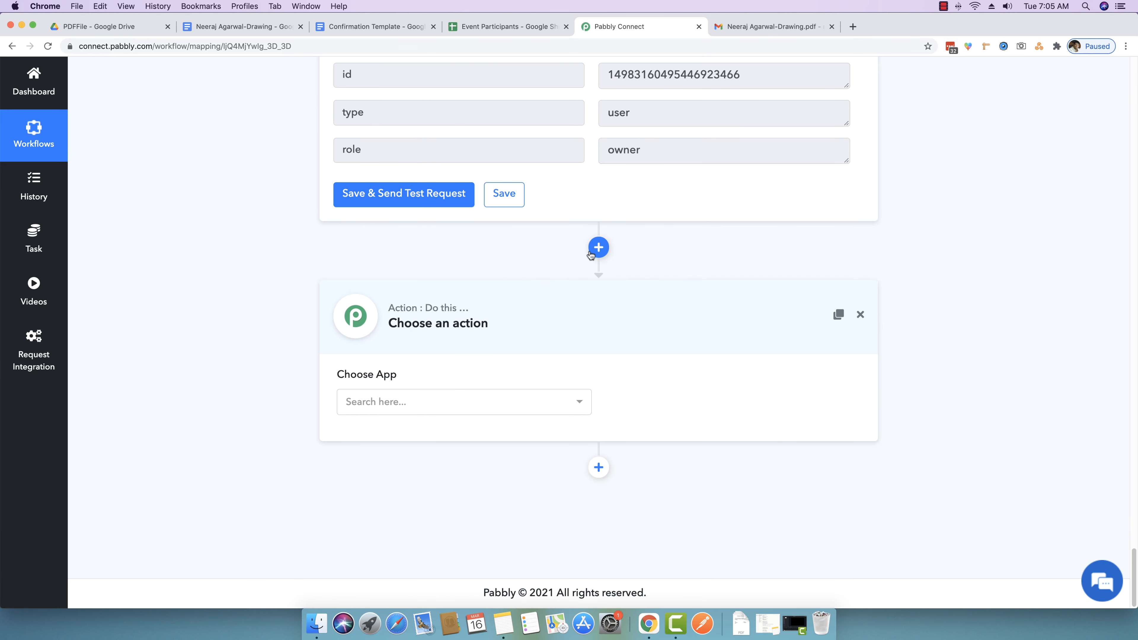
pyautogui.click(424, 402)
pyautogui.write('gmail')
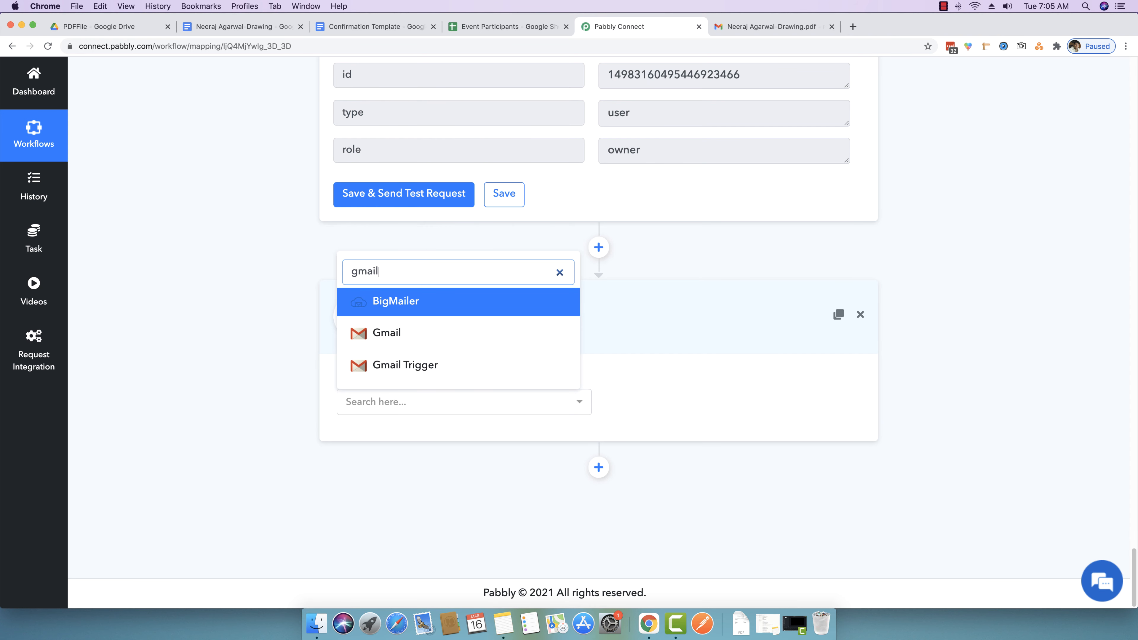
pyautogui.click(387, 334)
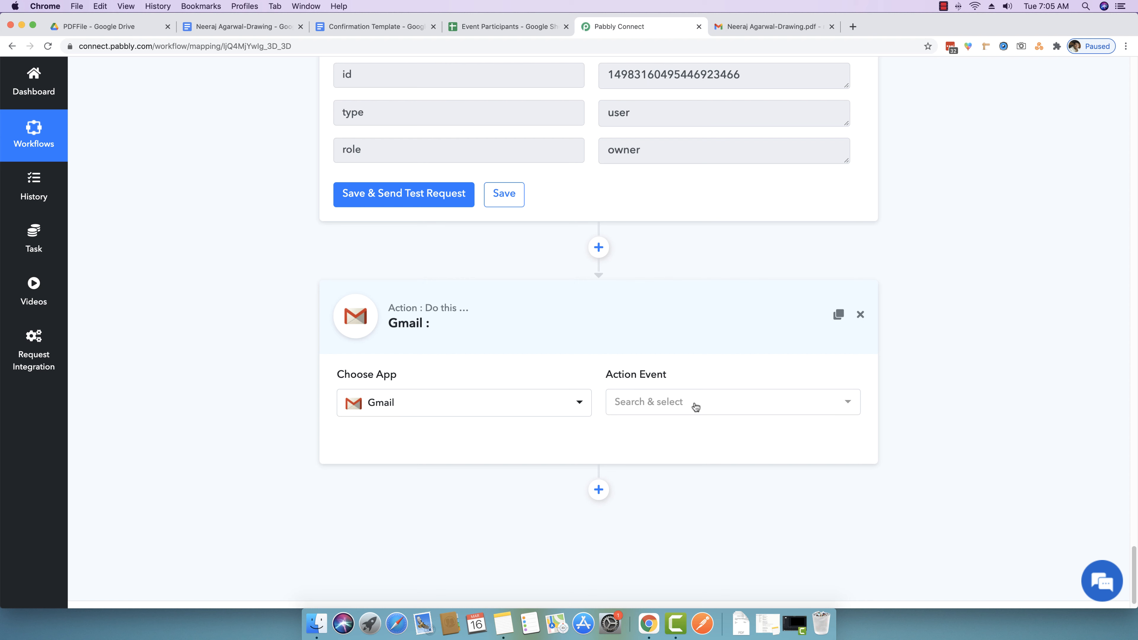
pyautogui.click(695, 405)
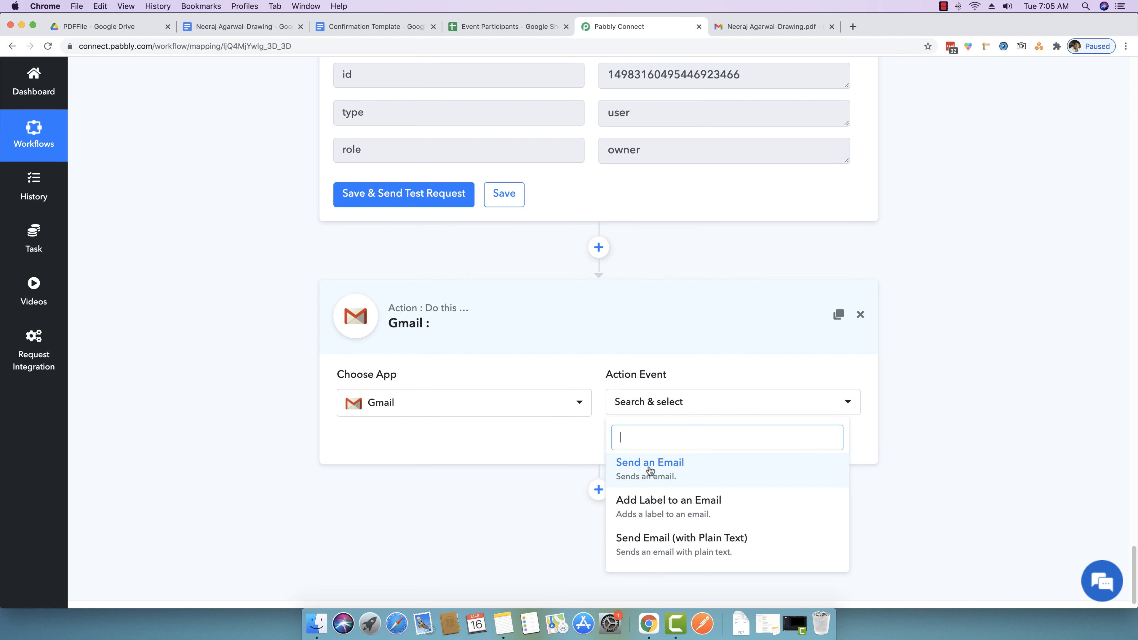
pyautogui.click(961, 354)
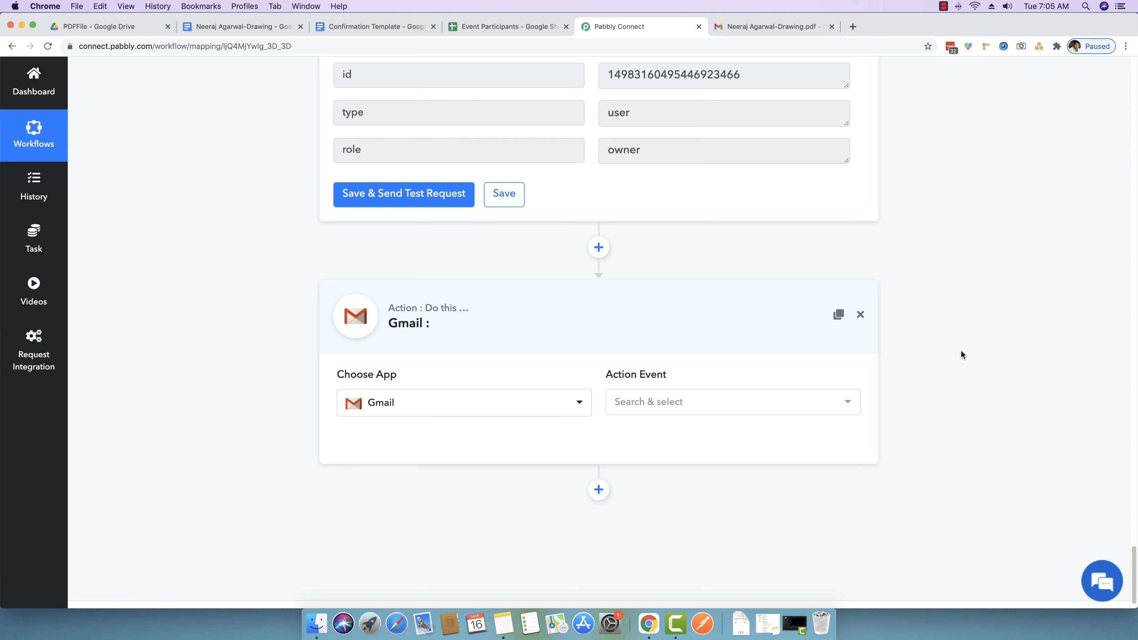
# Delete the unfinished Gmail action from the workflow.
pyautogui.click(860, 315)
pyautogui.click(524, 407)
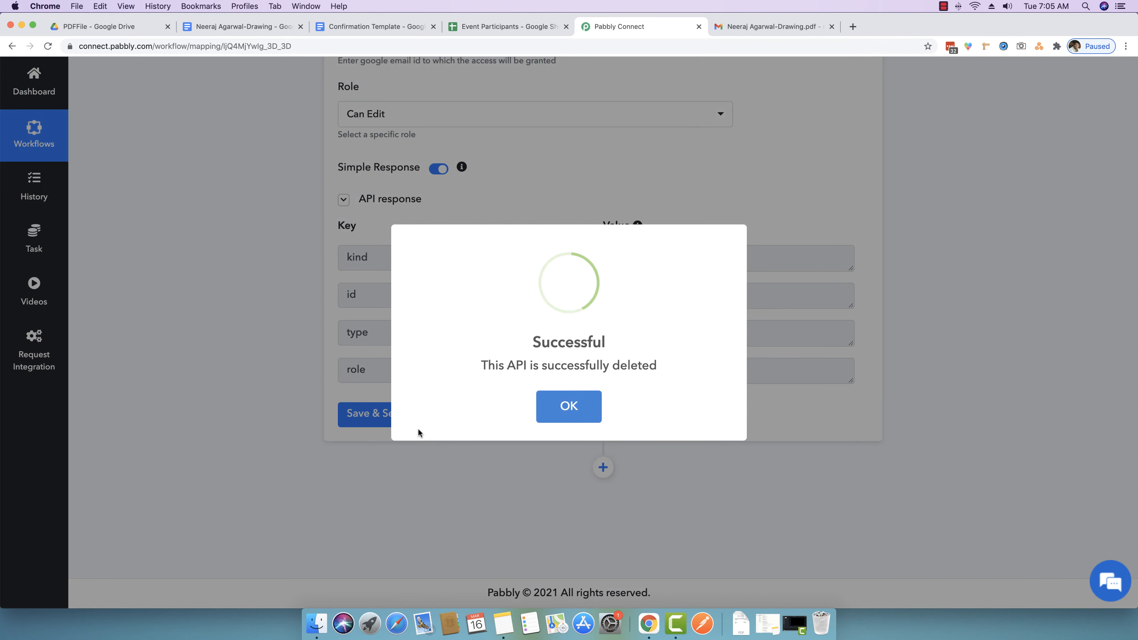
pyautogui.click(578, 406)
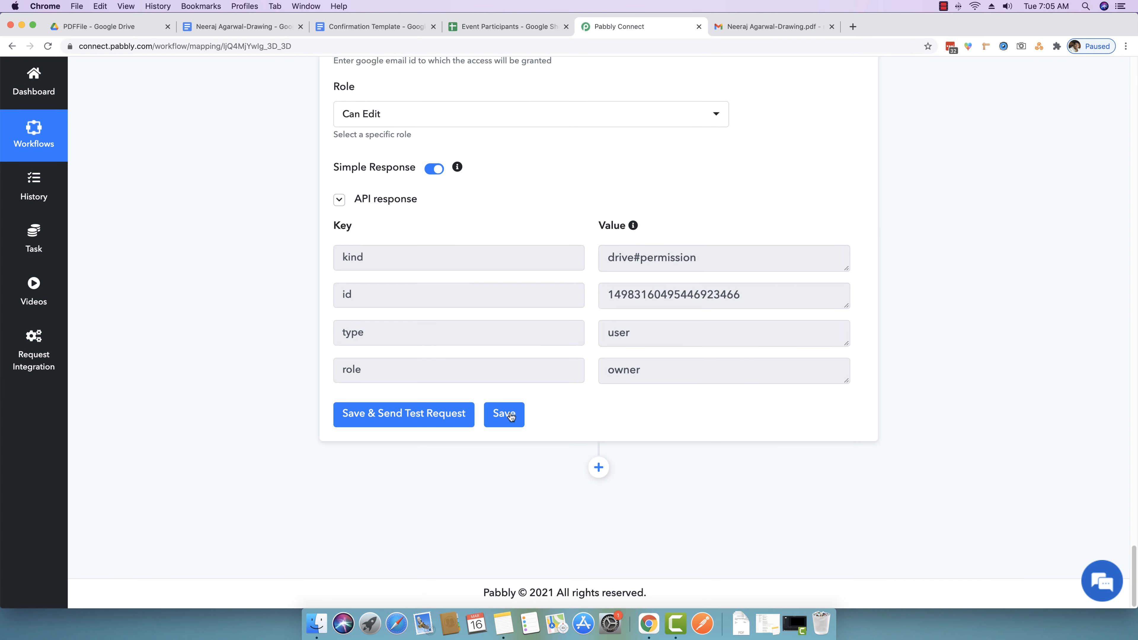
# Save the Share a File action and collapse its step.
pyautogui.click(511, 415)
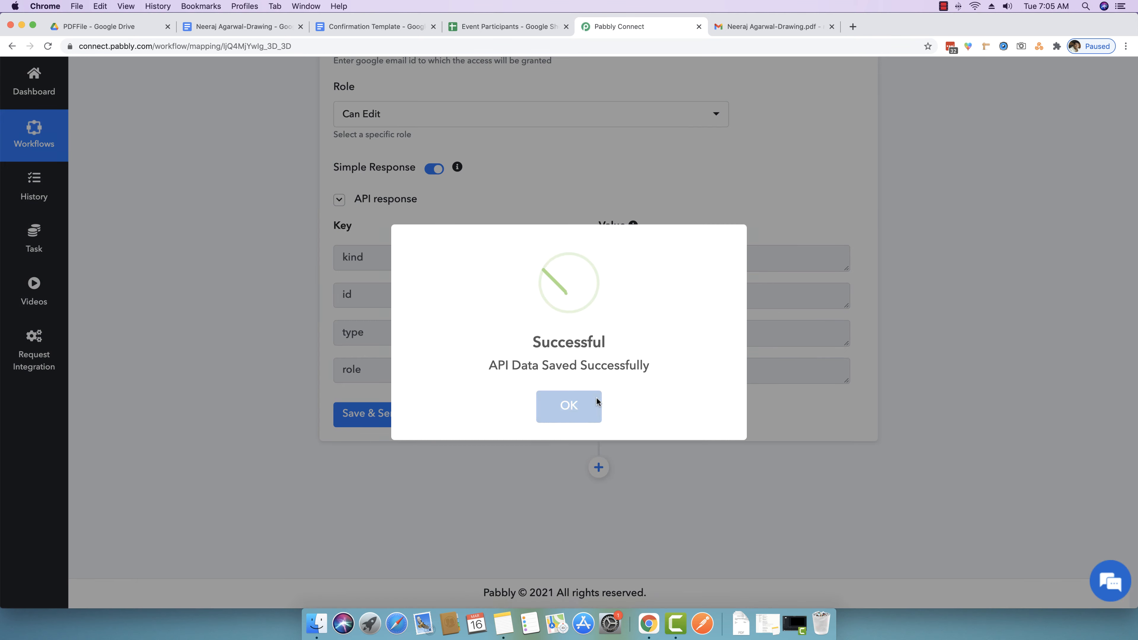
pyautogui.click(596, 401)
pyautogui.scroll(5, 745, 250)
pyautogui.click(645, 316)
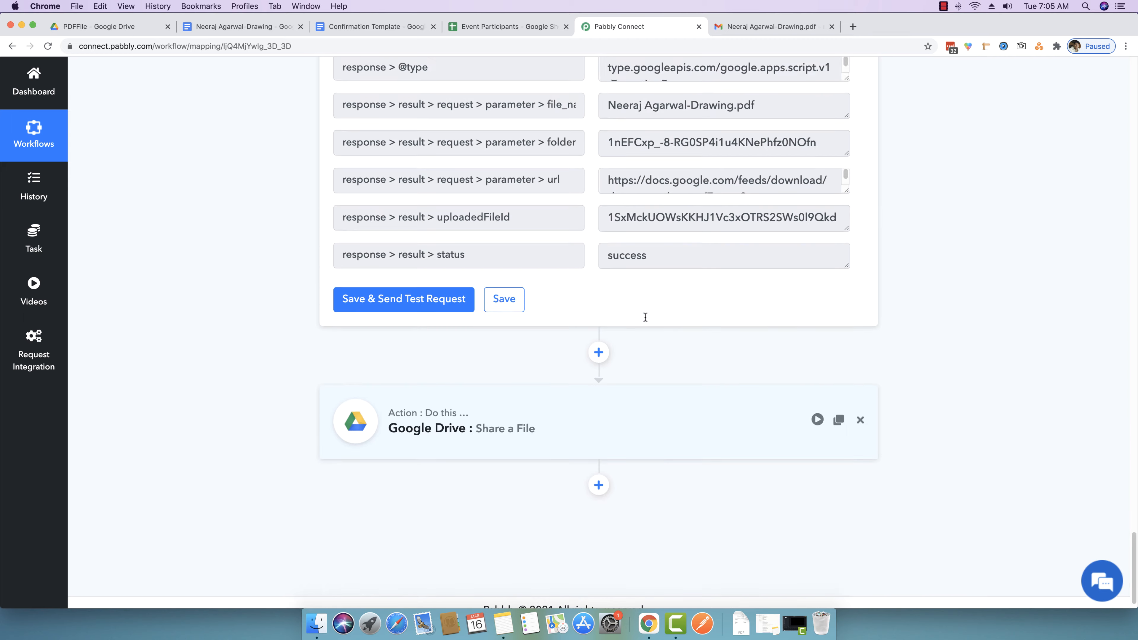
# Collapse the Upload a File, Share a File With Anyone, Create Document from Template and New Spreadsheet Row steps.
pyautogui.scroll(15, 645, 317)
pyautogui.click(620, 177)
pyautogui.scroll(6, 618, 300)
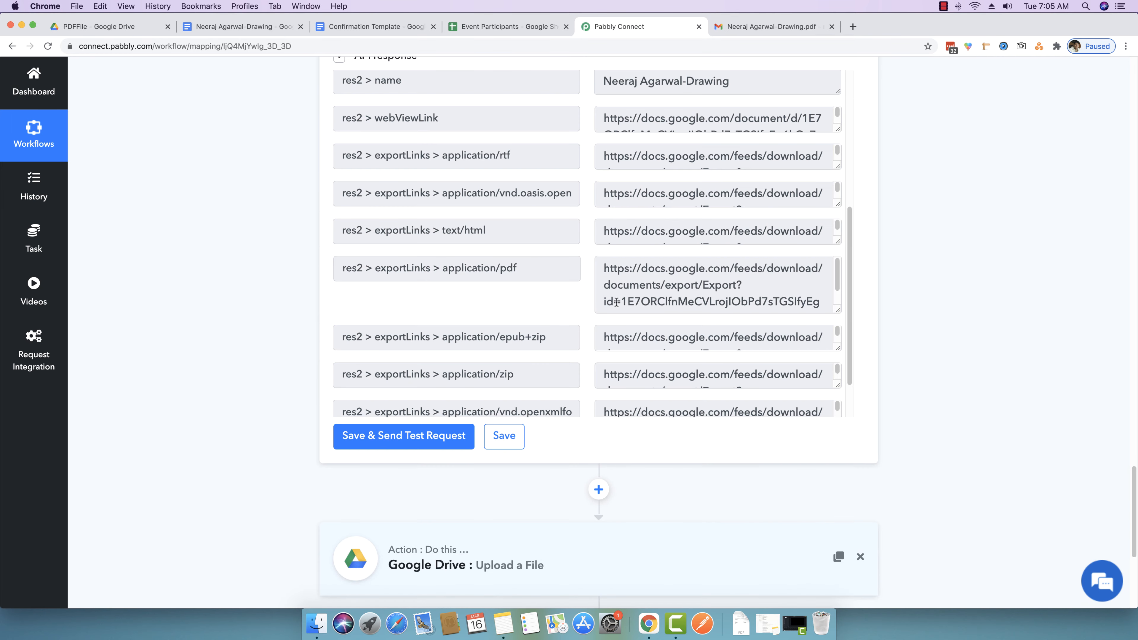
pyautogui.scroll(15, 616, 301)
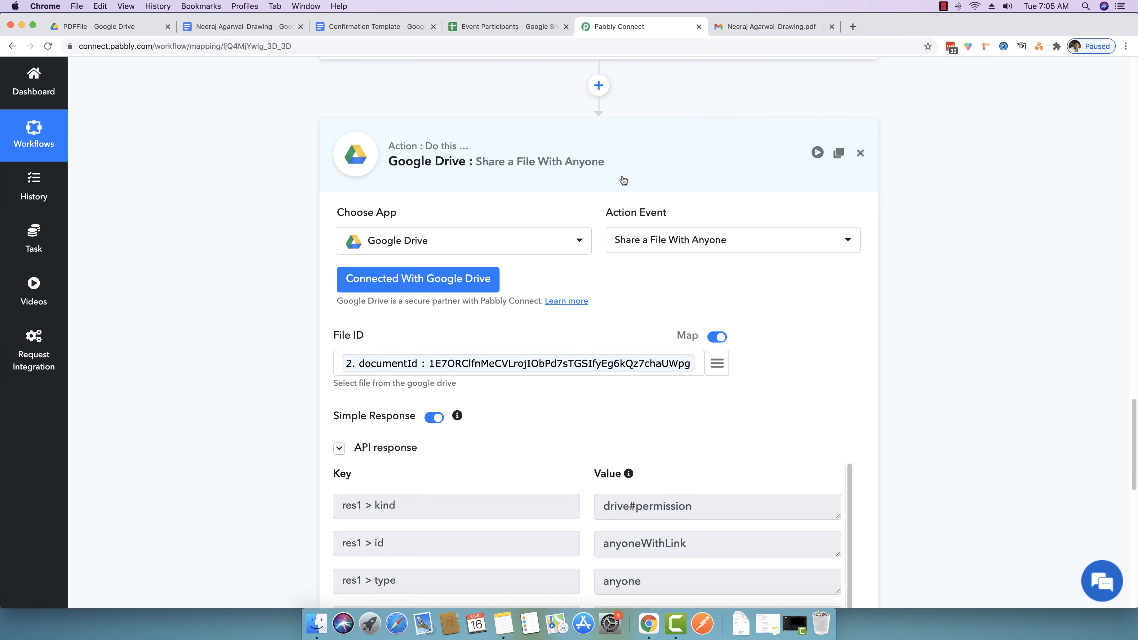
pyautogui.click(623, 181)
pyautogui.scroll(15, 1070, 361)
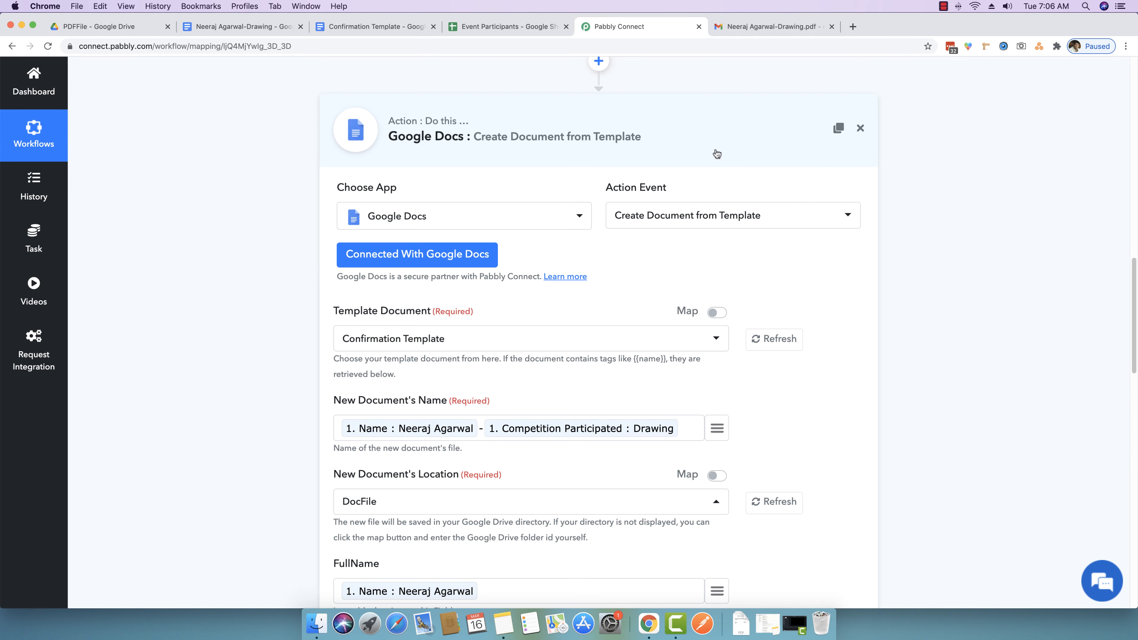
pyautogui.click(717, 154)
pyautogui.scroll(20, 1037, 364)
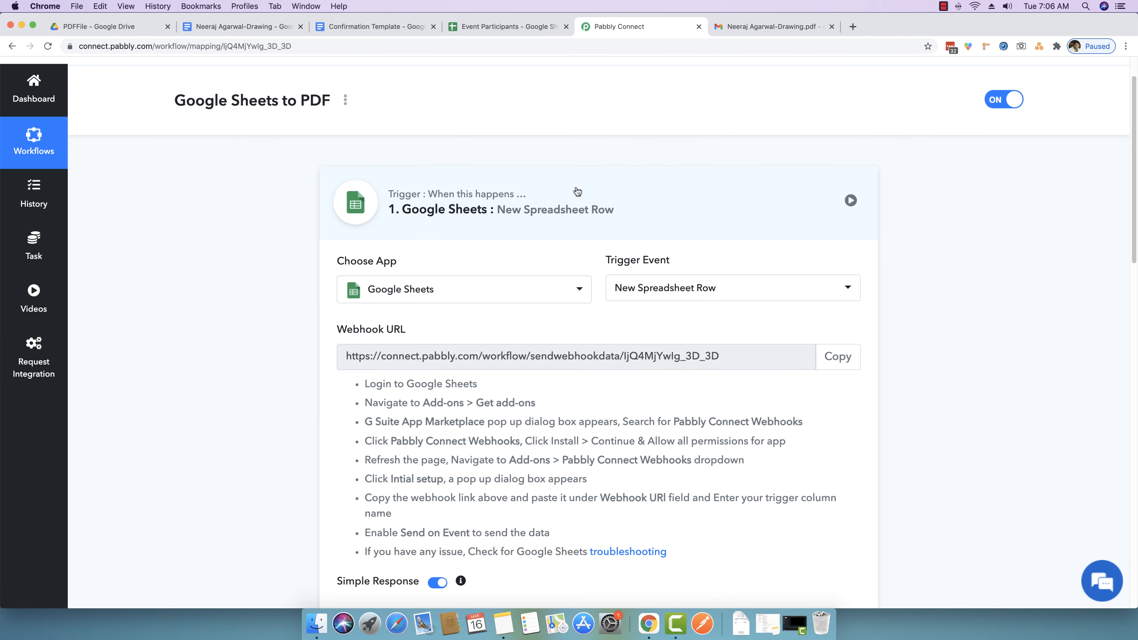
pyautogui.click(578, 192)
pyautogui.scroll(-10, 231, 364)
# Review the collapsed Google Sheets to PDF workflow from the Google Sheets trigger through the final Share a File action.
pyautogui.scroll(4, 231, 364)
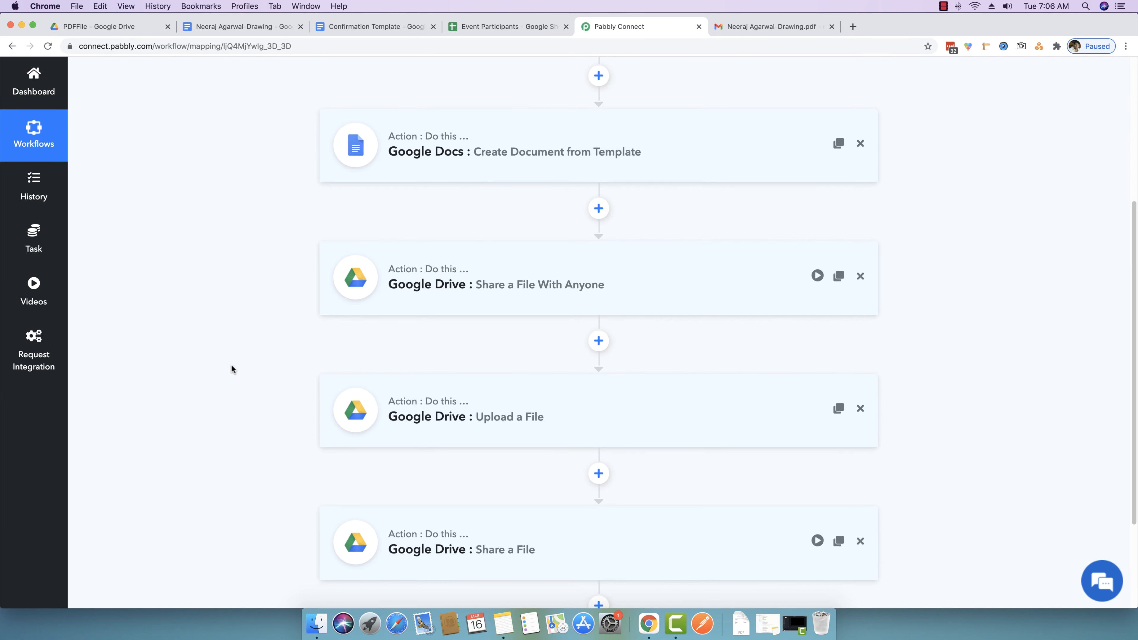
pyautogui.scroll(5, 231, 369)
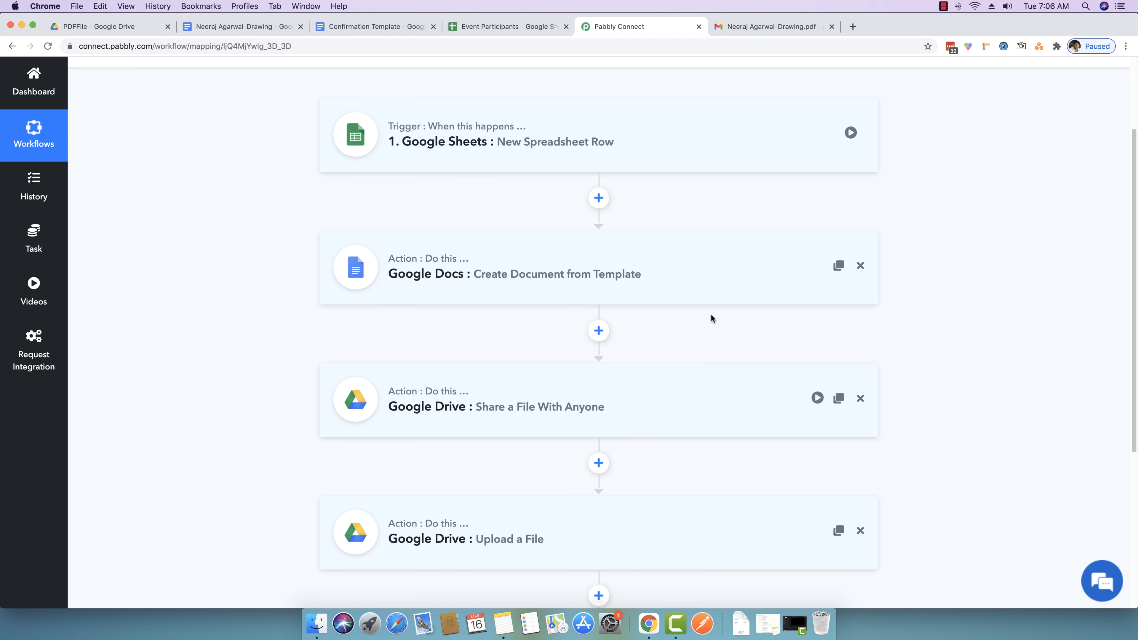
pyautogui.scroll(-4, 711, 318)
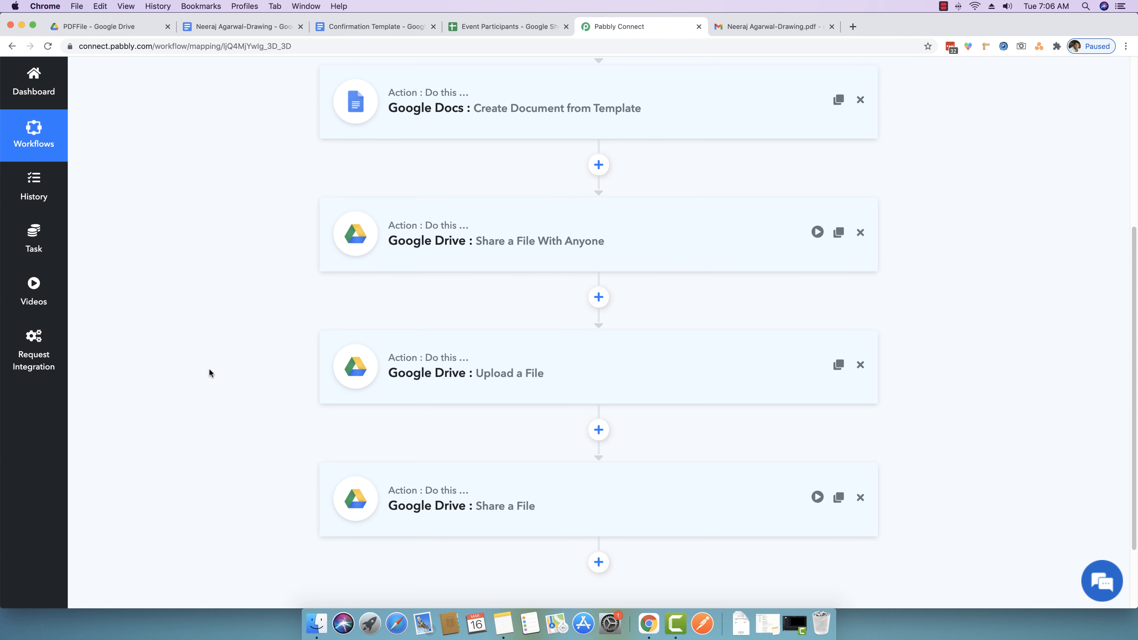
pyautogui.scroll(-1, 214, 372)
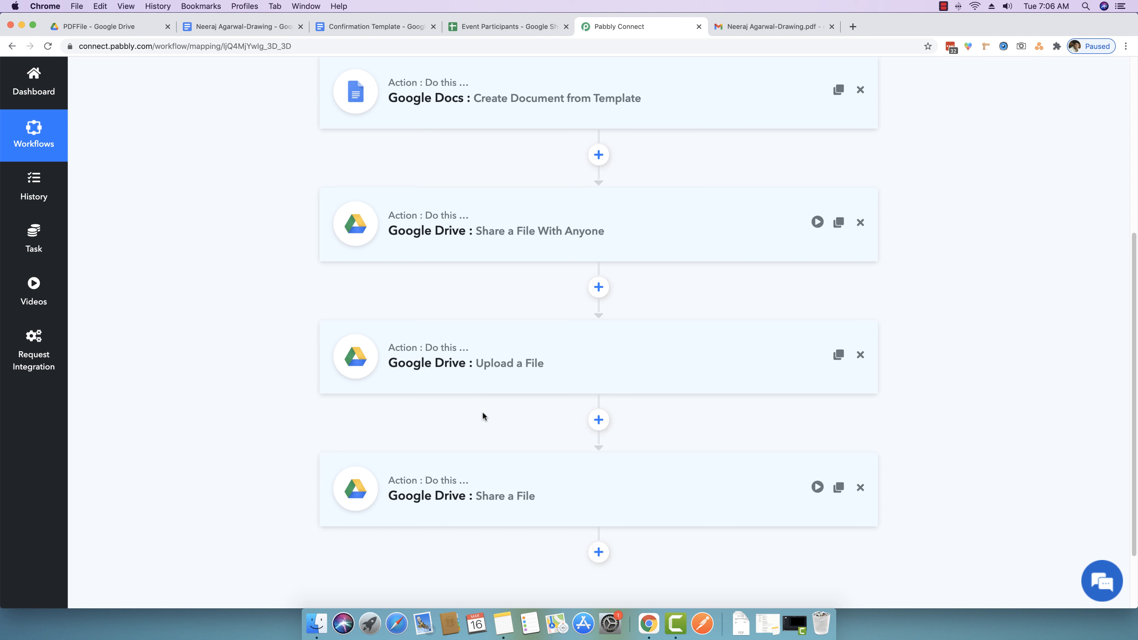
pyautogui.scroll(-1, 483, 416)
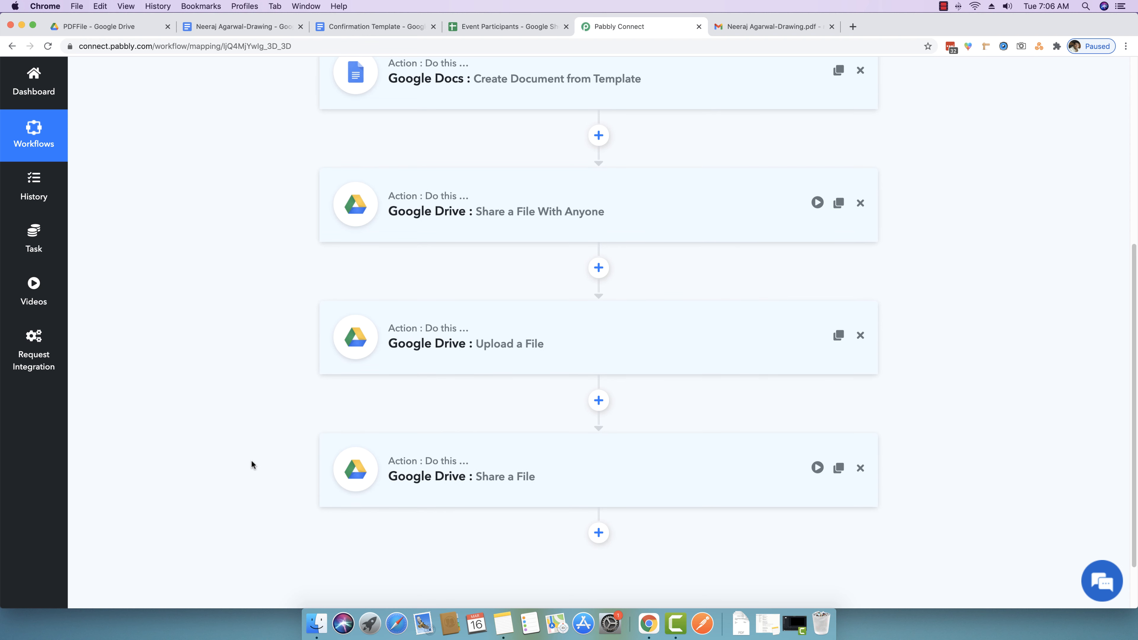
pyautogui.scroll(5, 252, 461)
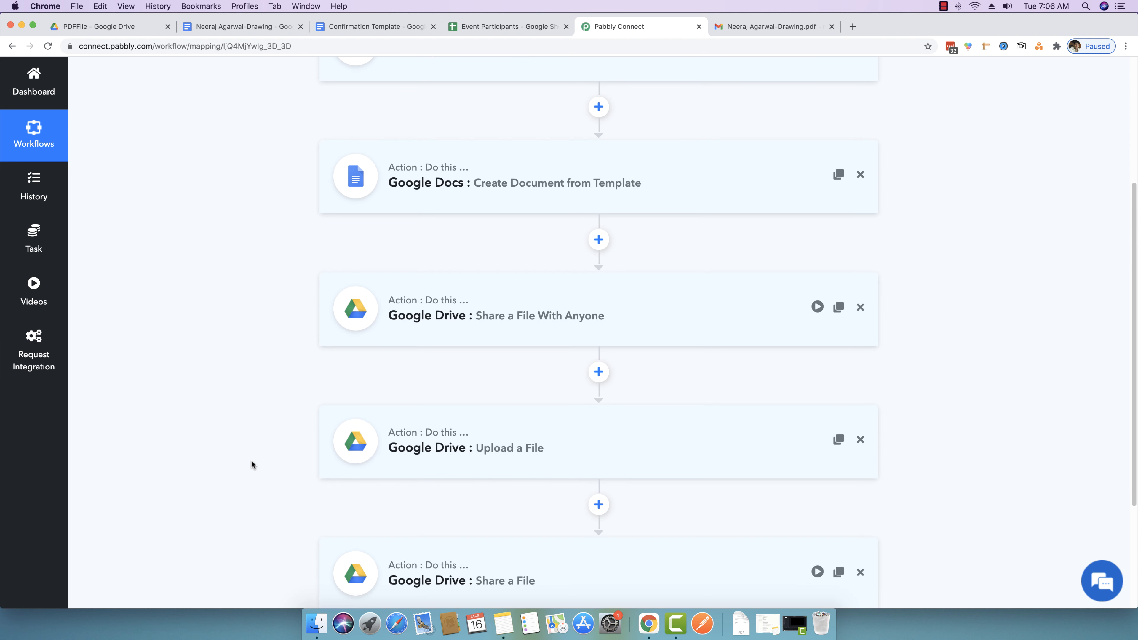
pyautogui.scroll(10, 473, 285)
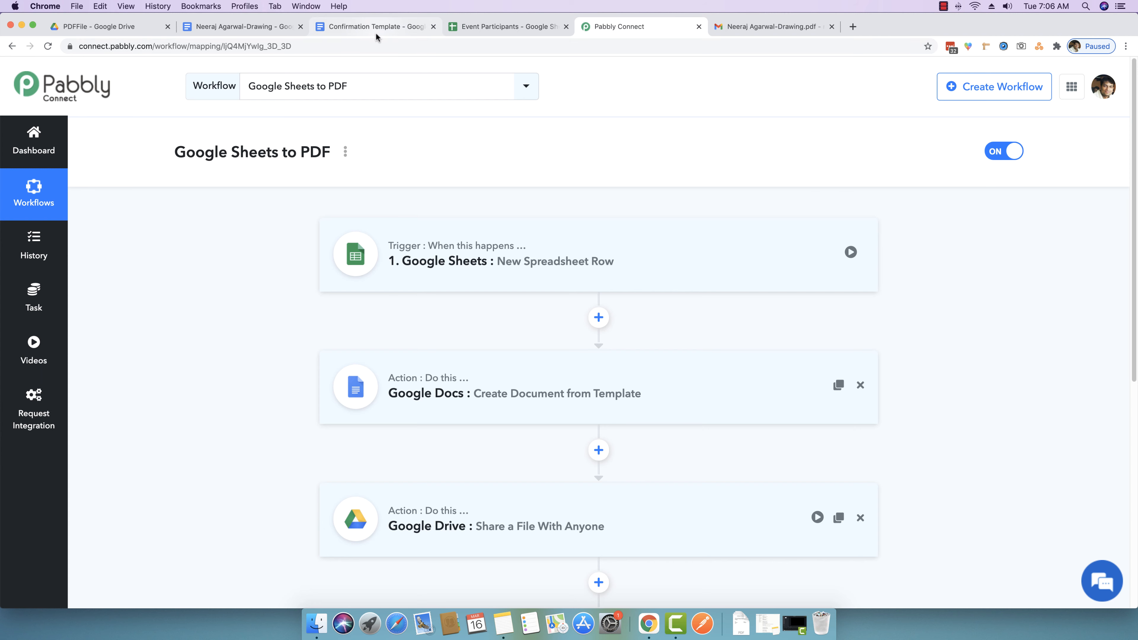
# Switch to the Event Participants sheet and submit the webhook Initial setup with trigger column D.
pyautogui.click(498, 28)
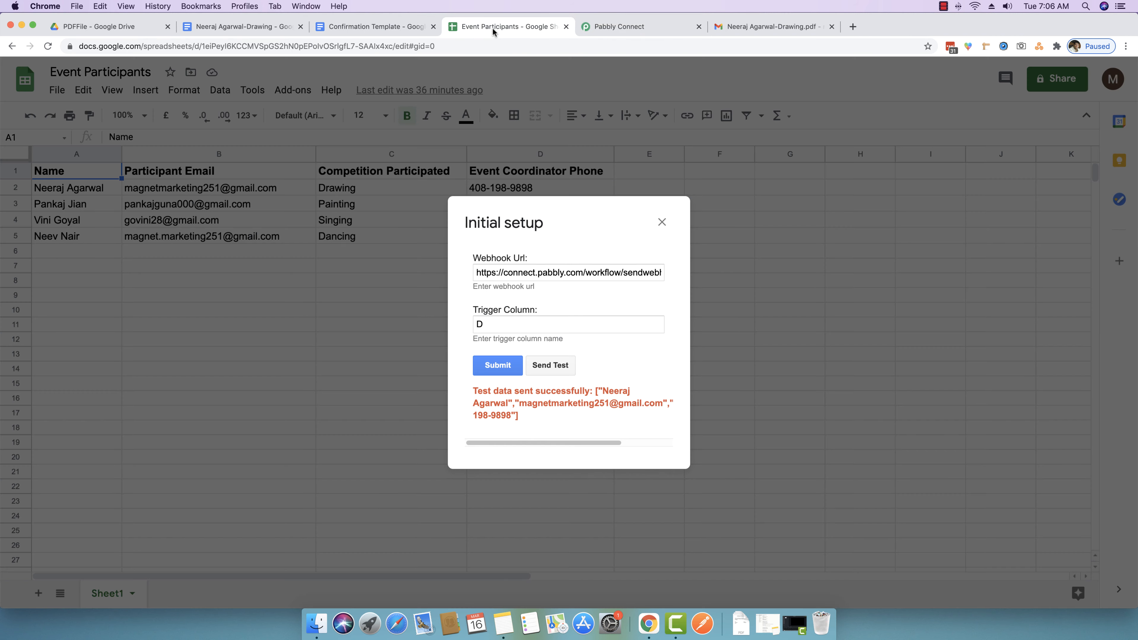
pyautogui.click(495, 367)
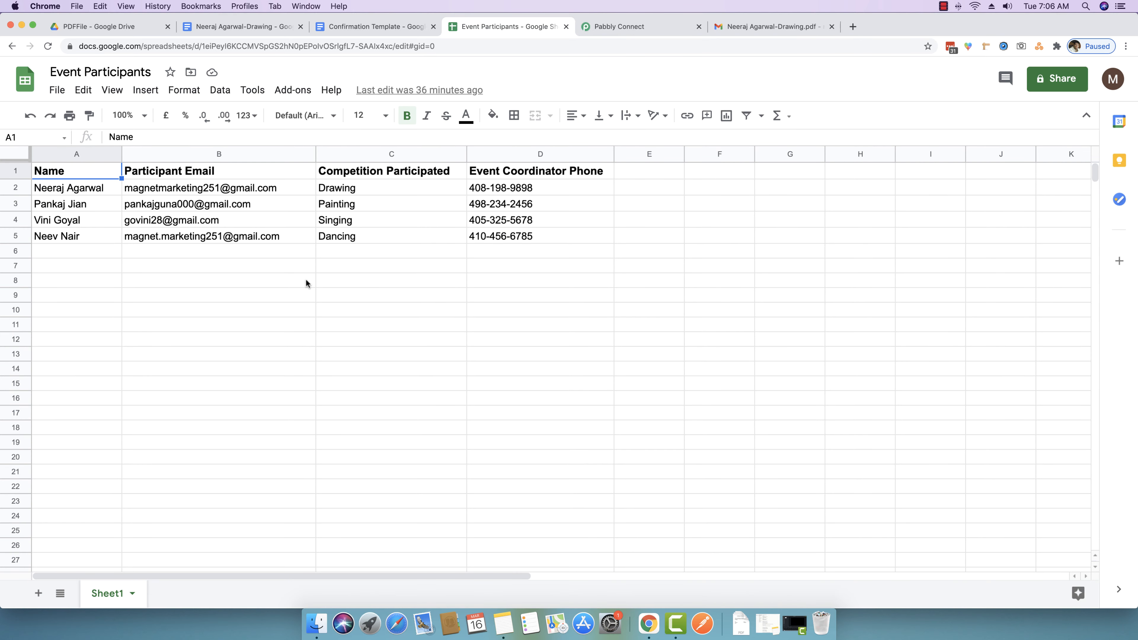
# Highlight the participant names in A2:A5 to review the existing entries, and clear the selection.
pyautogui.moveTo(81, 188); pyautogui.dragTo(81, 240)
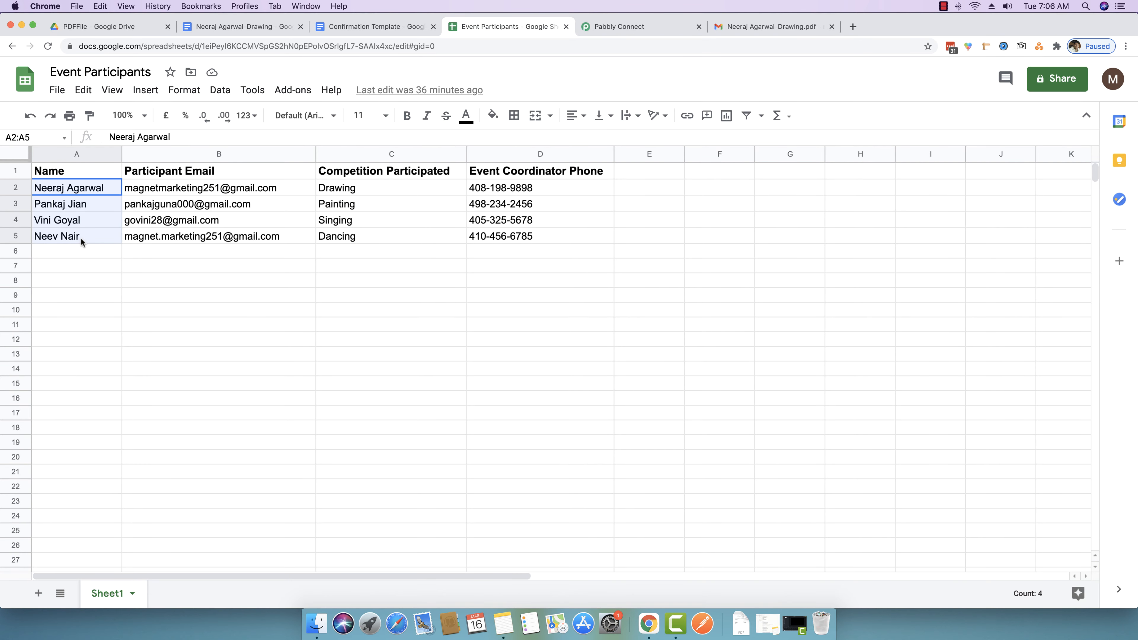
pyautogui.click(88, 281)
pyautogui.moveTo(79, 188); pyautogui.dragTo(74, 240)
pyautogui.click(79, 296)
pyautogui.click(274, 373)
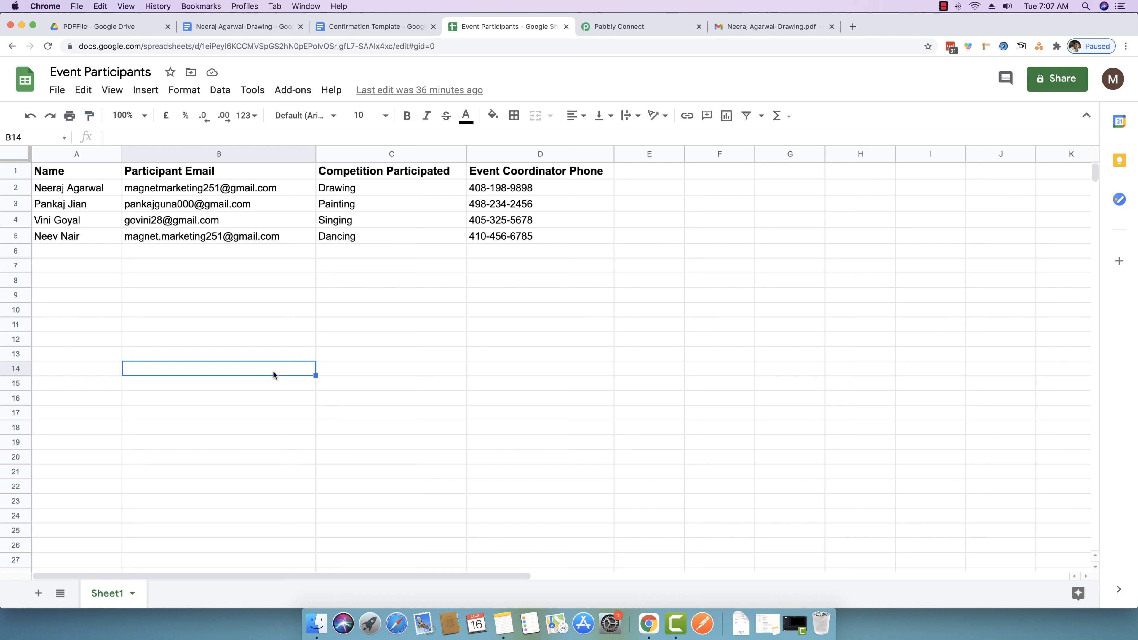
# Look at the Pabbly Connect Webhooks add-on's options, including Send All Data, and close them without choosing one.
pyautogui.click(295, 91)
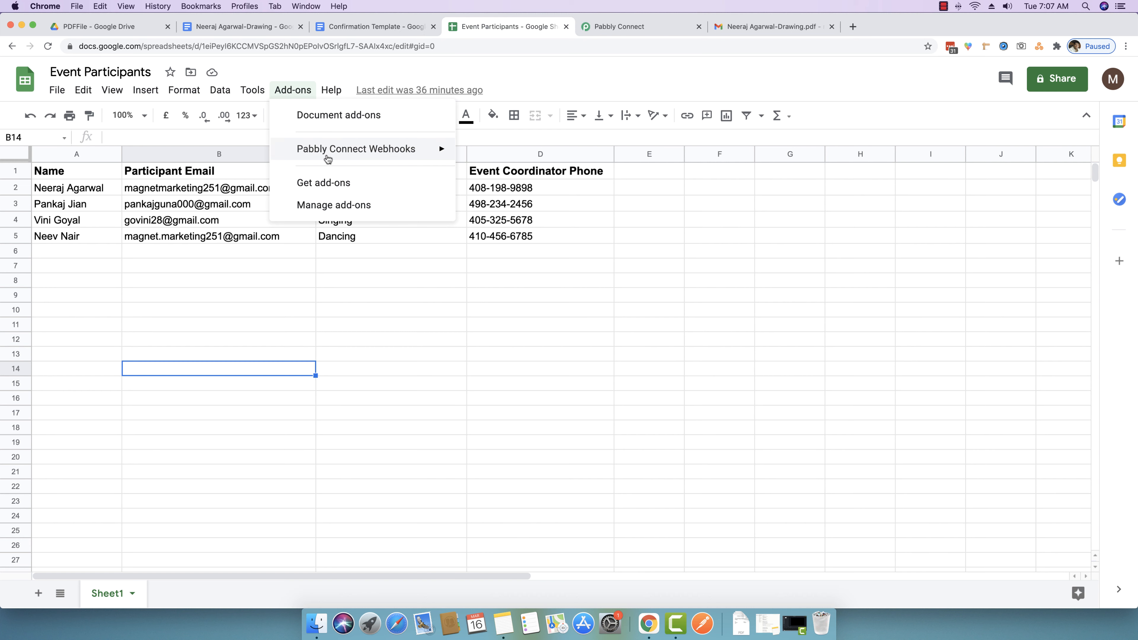
pyautogui.moveTo(325, 155)
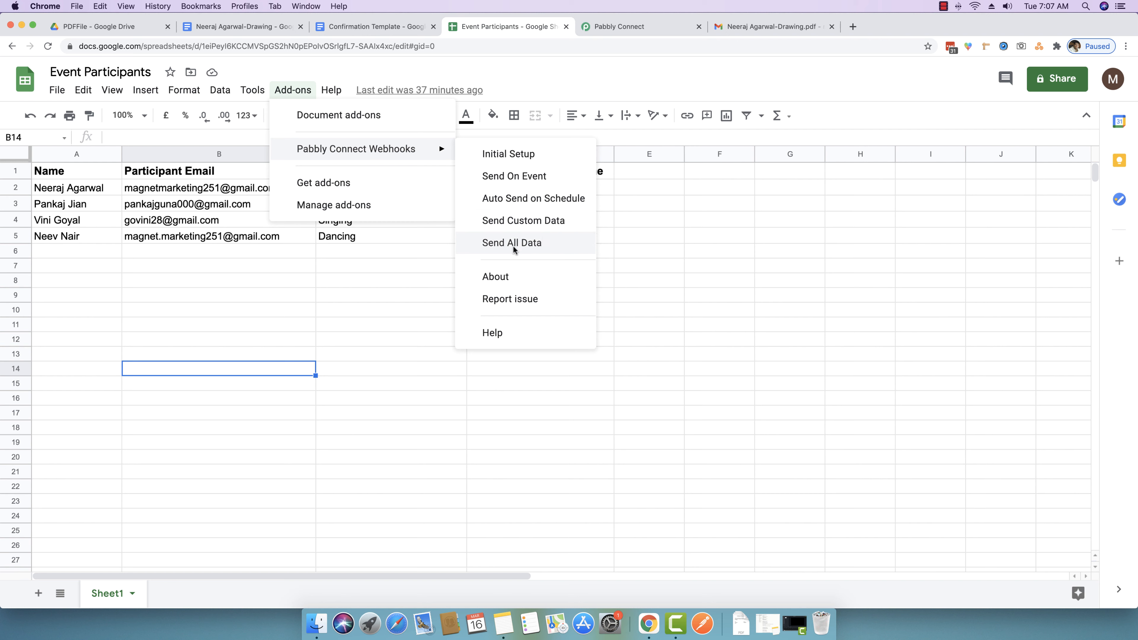
pyautogui.click(190, 271)
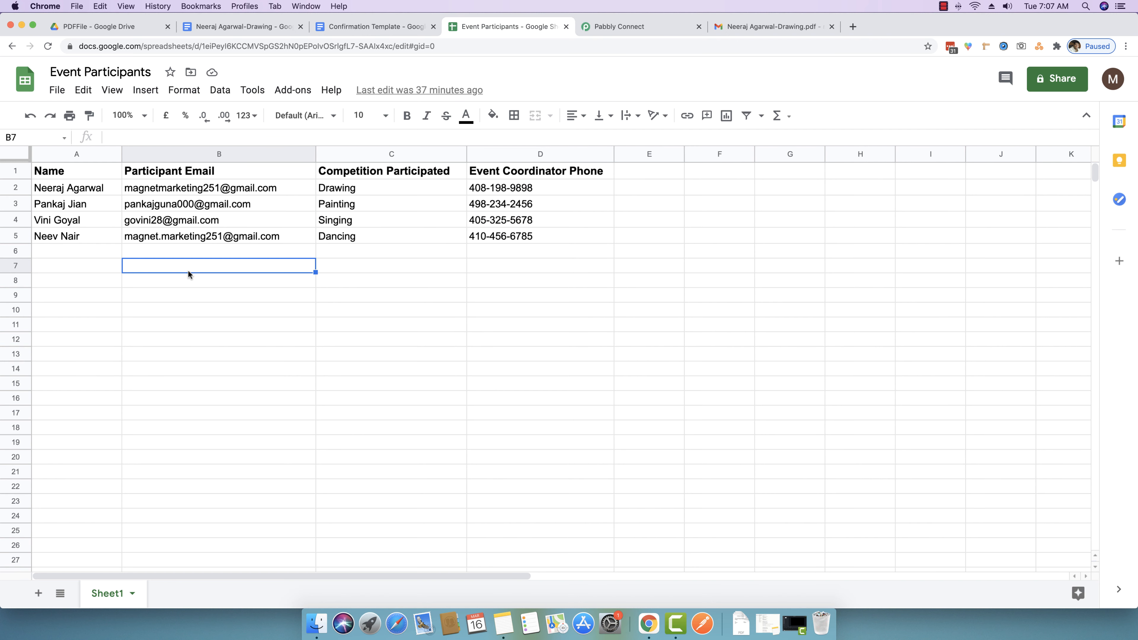
# Review participant rows 2 to 5 one by one, check the PDFFile folder in Google Drive, and return to the Event Participants sheet.
pyautogui.click(15, 188)
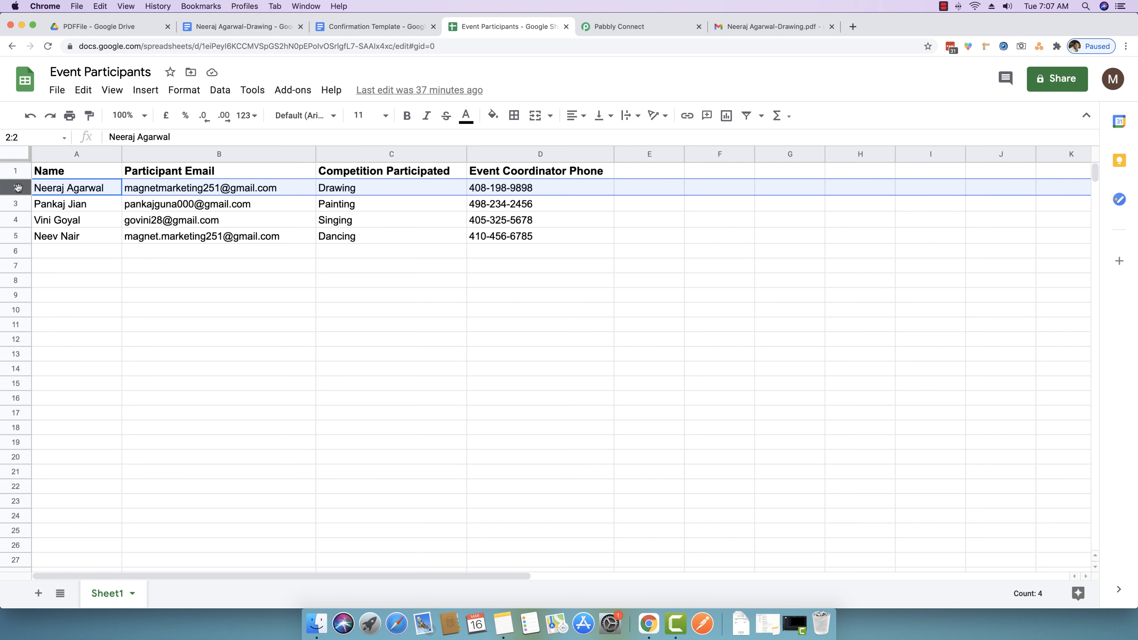
pyautogui.click(16, 204)
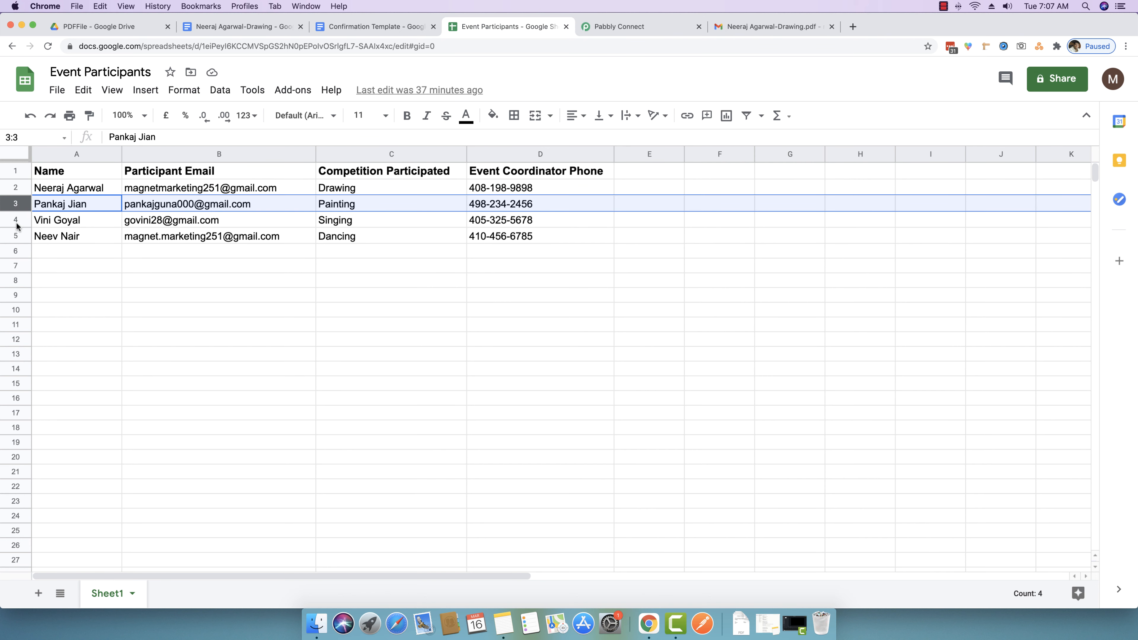
pyautogui.click(15, 220)
pyautogui.click(13, 239)
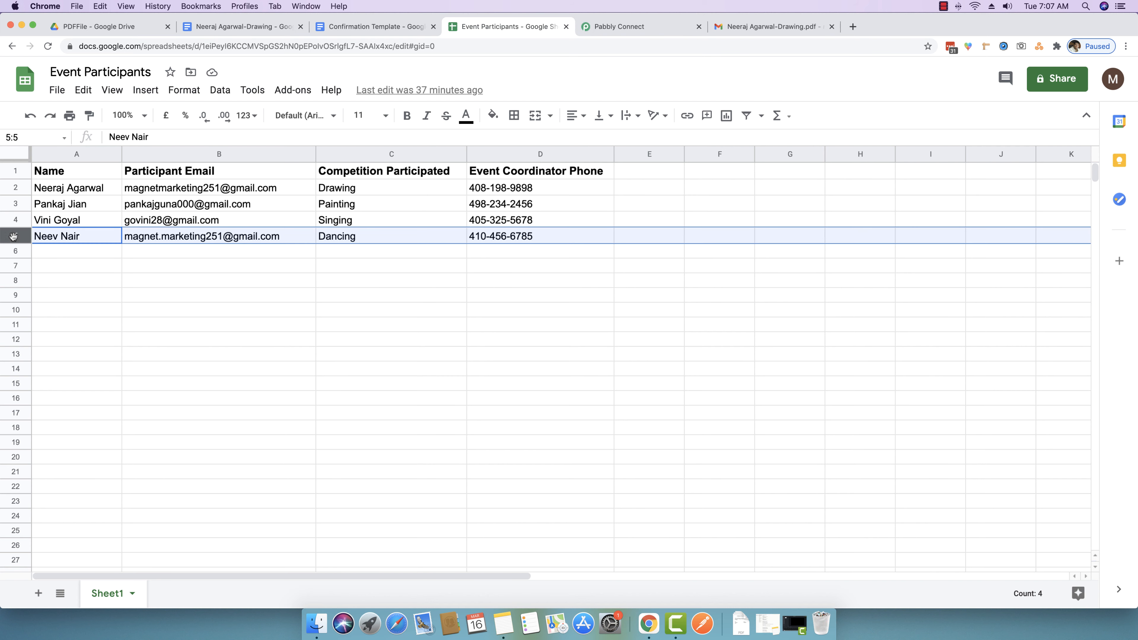
pyautogui.click(651, 241)
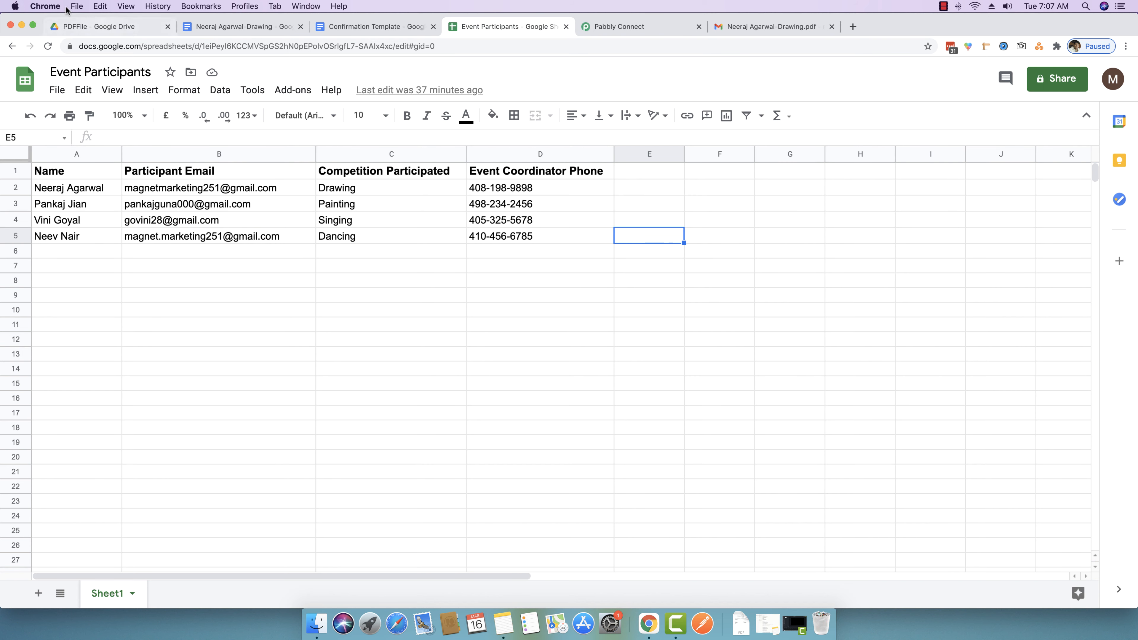
pyautogui.click(82, 27)
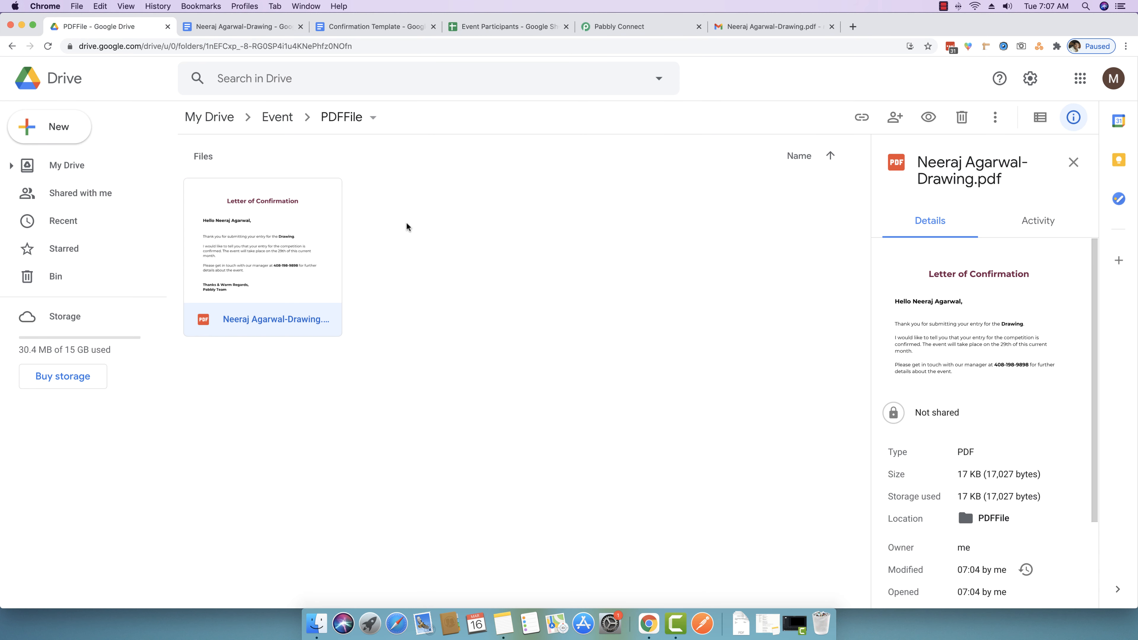
pyautogui.click(506, 27)
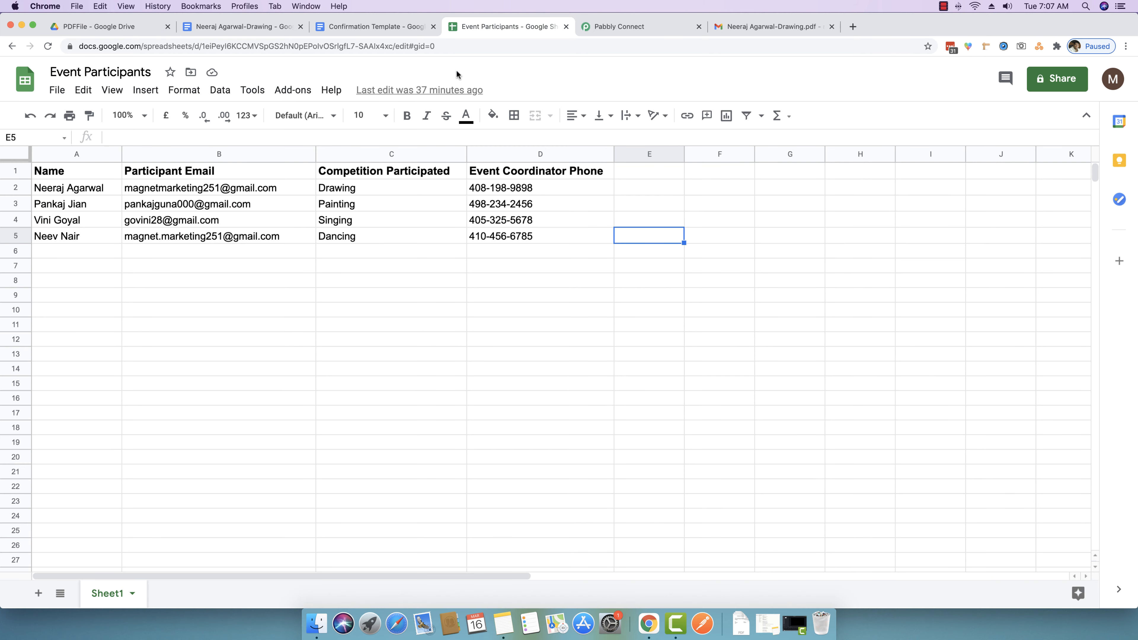
# Look at the Start Range and End Range fields of the add-on's Send Custom Data dialog, and close it without submitting.
pyautogui.click(295, 91)
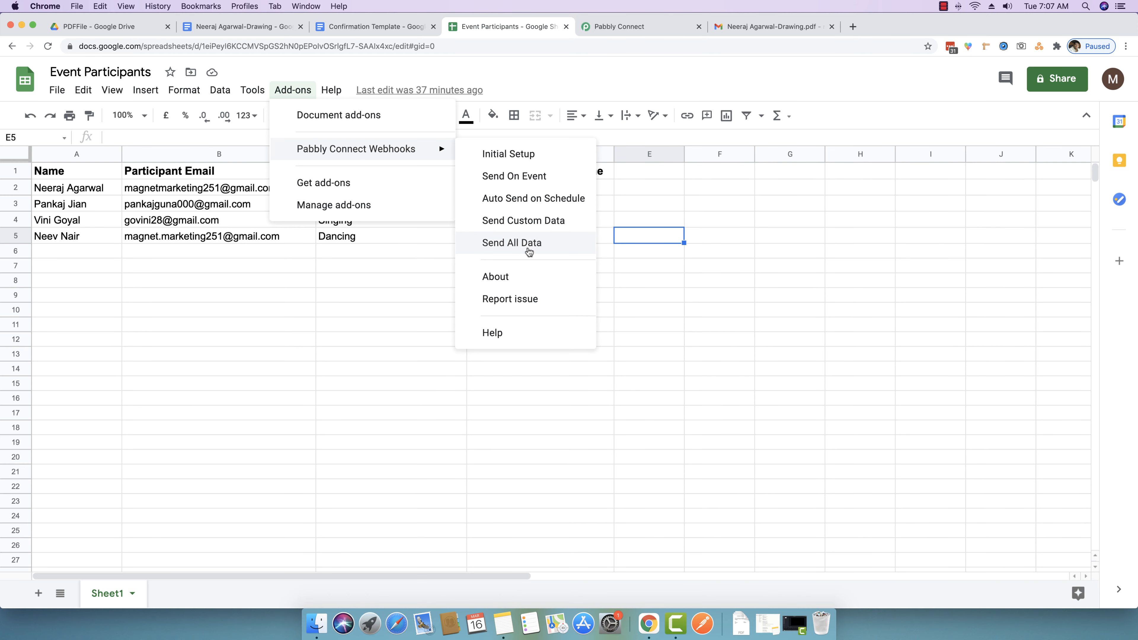
pyautogui.click(525, 228)
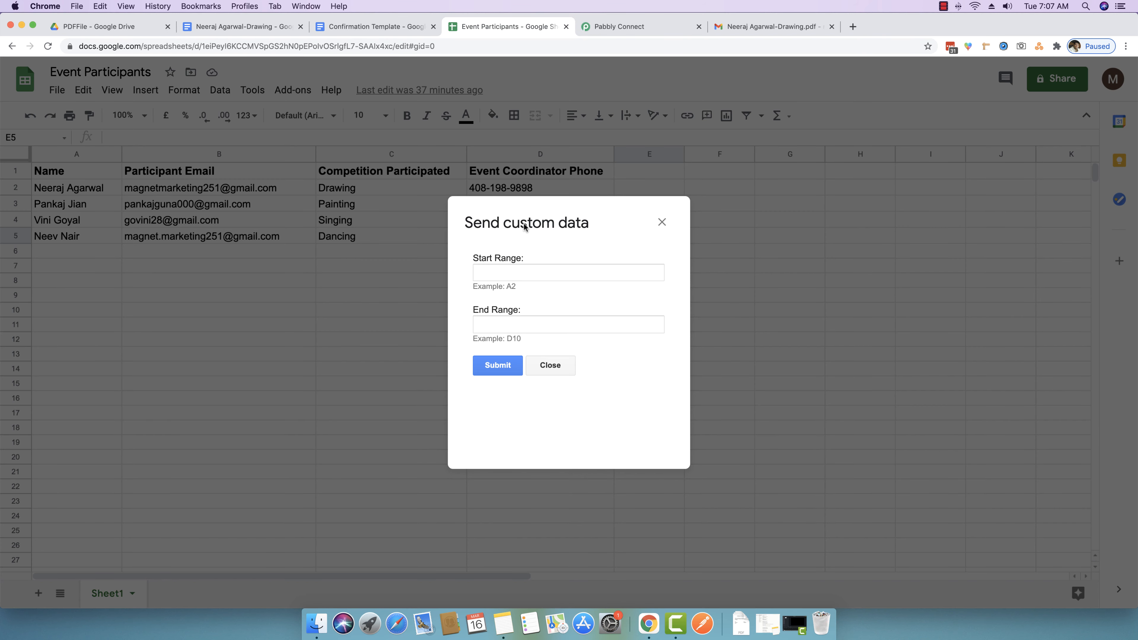
pyautogui.click(512, 276)
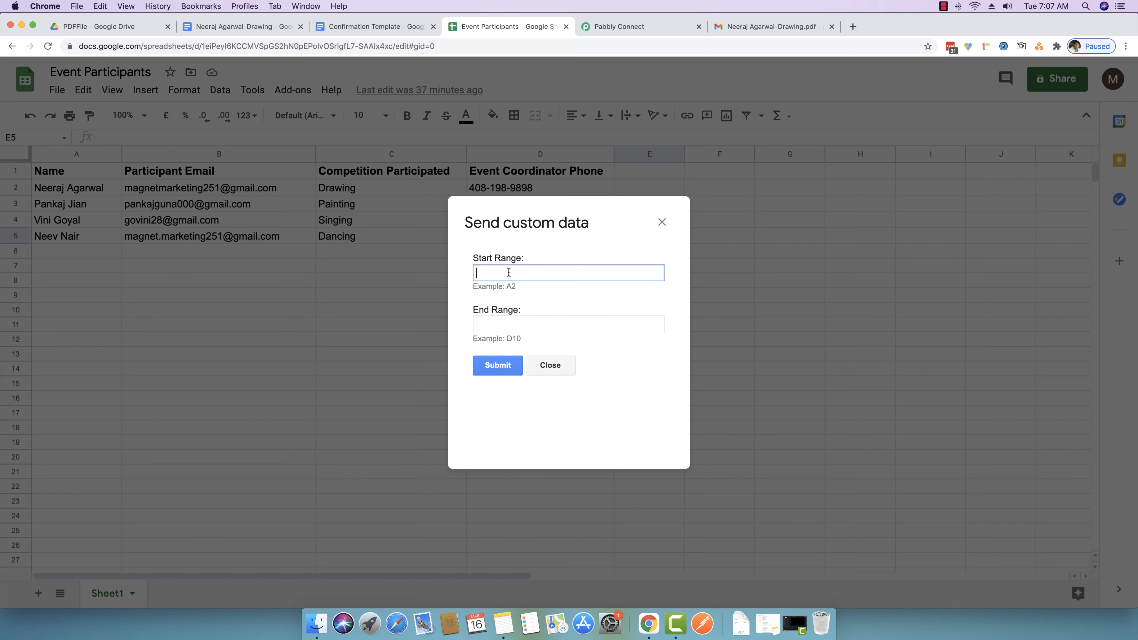
pyautogui.click(507, 324)
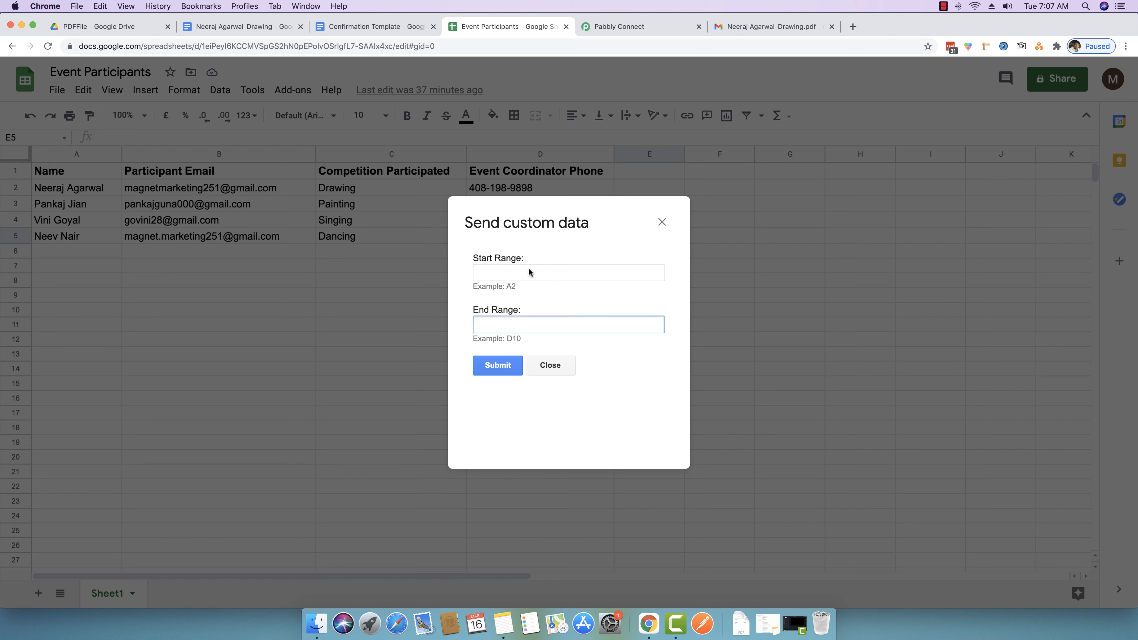
pyautogui.click(564, 367)
# Send all the sheet's rows to the workflow with Pabbly Connect Webhooks' Send All Data, checking the Google Sheets to PDF workflow while it runs.
pyautogui.click(285, 92)
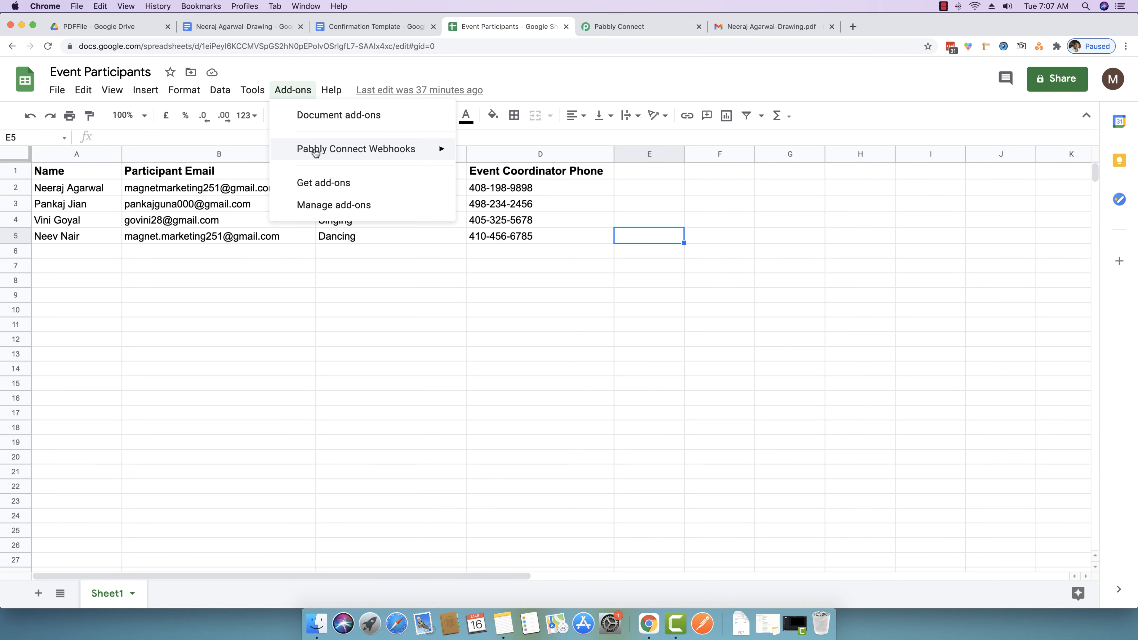
pyautogui.moveTo(317, 150)
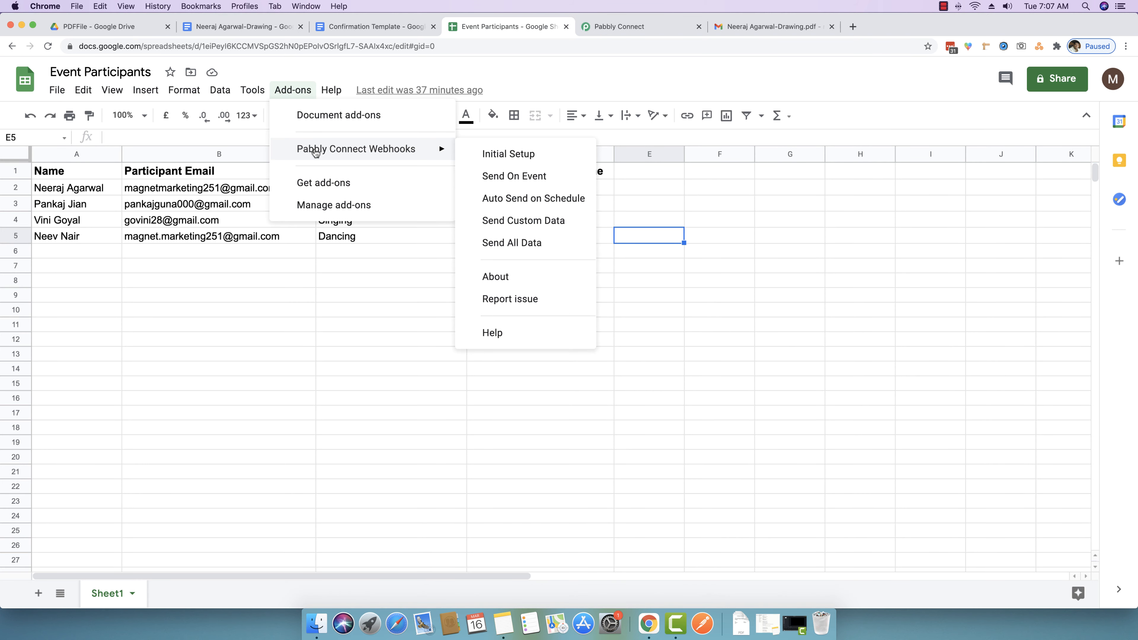
pyautogui.click(509, 245)
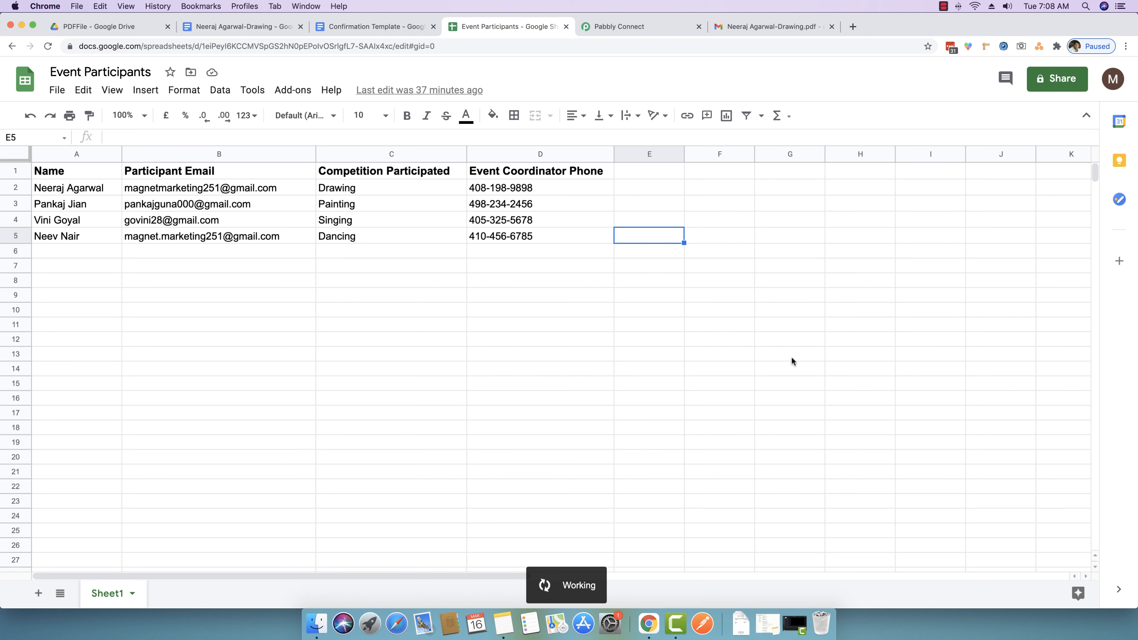
pyautogui.click(623, 26)
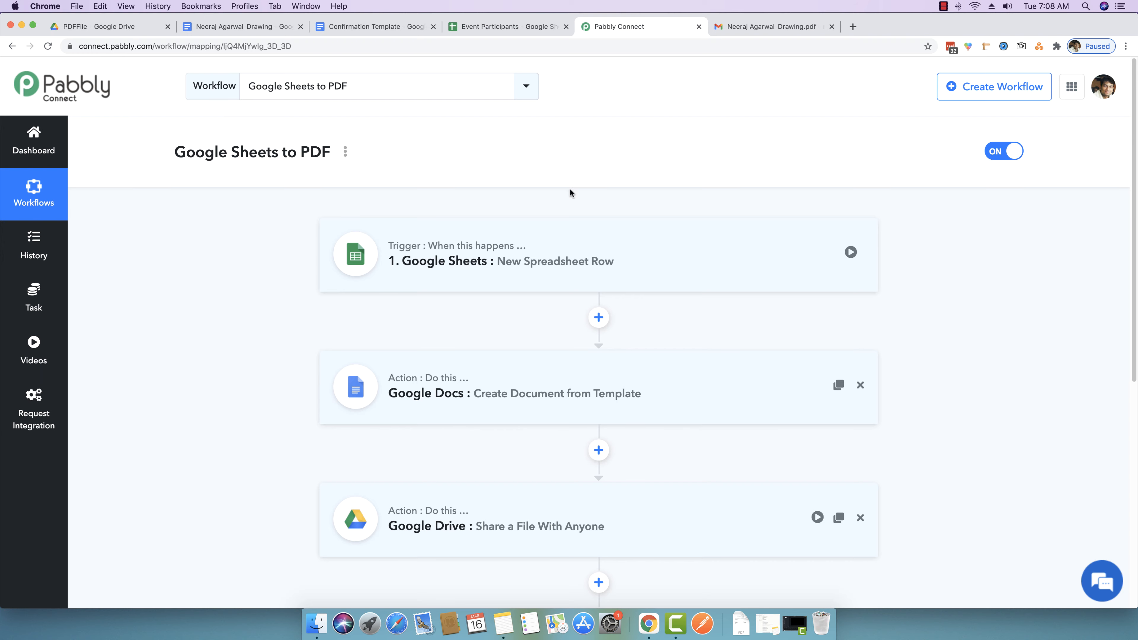
pyautogui.scroll(-10, 551, 237)
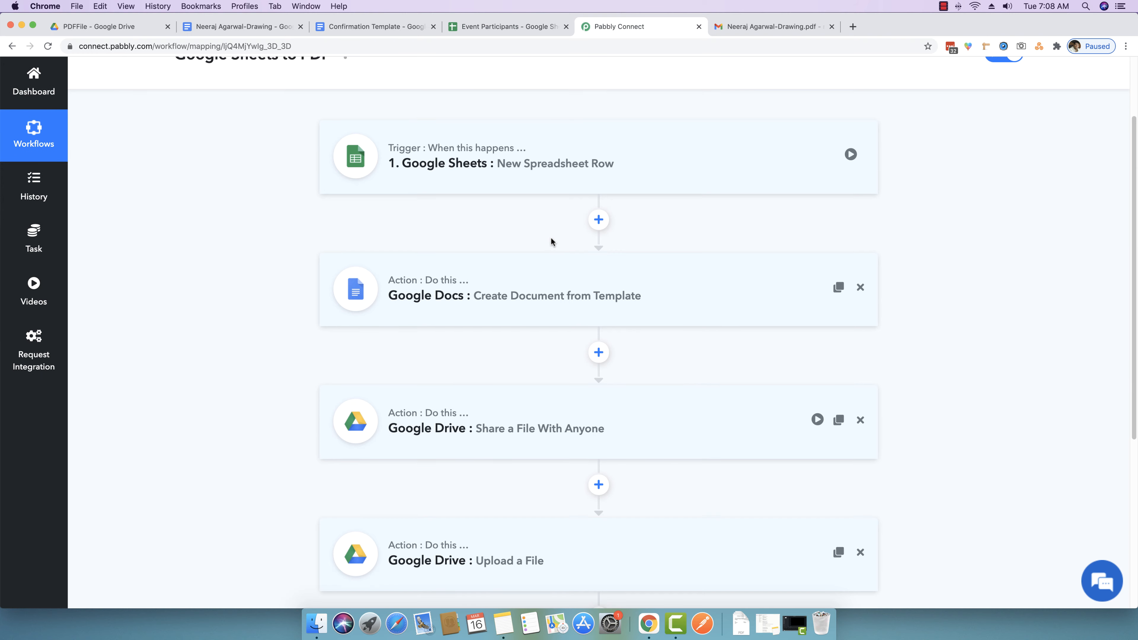
pyautogui.click(519, 25)
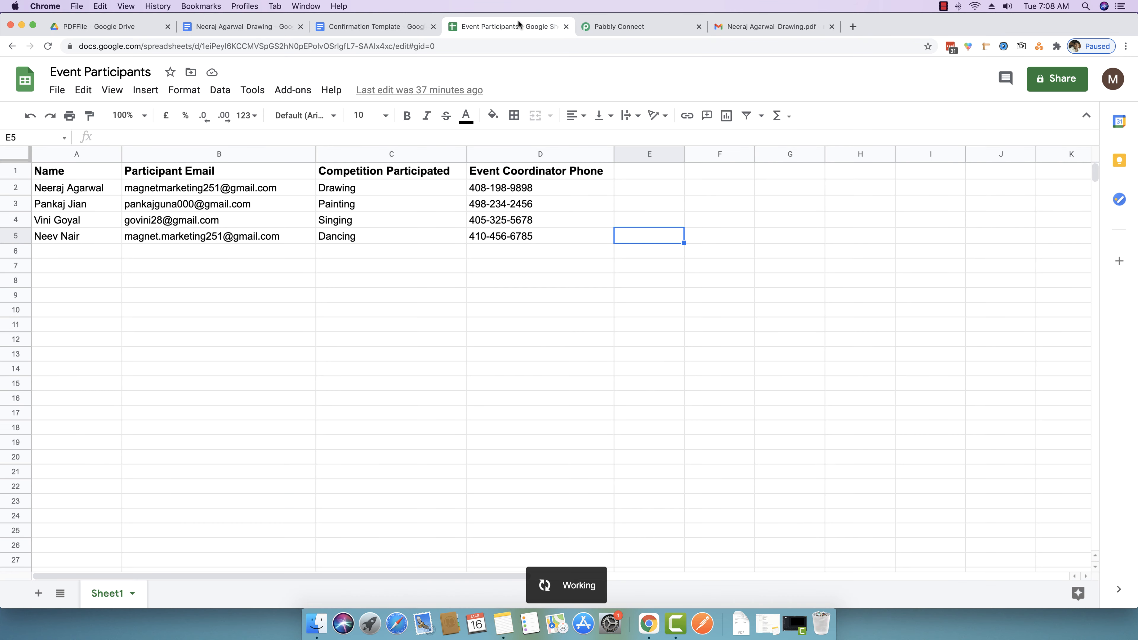
# Compare the PDFs in Google Drive's PDFFile folder with the sheet's participants, and preview the Painting participant's confirmation letter.
pyautogui.click(115, 28)
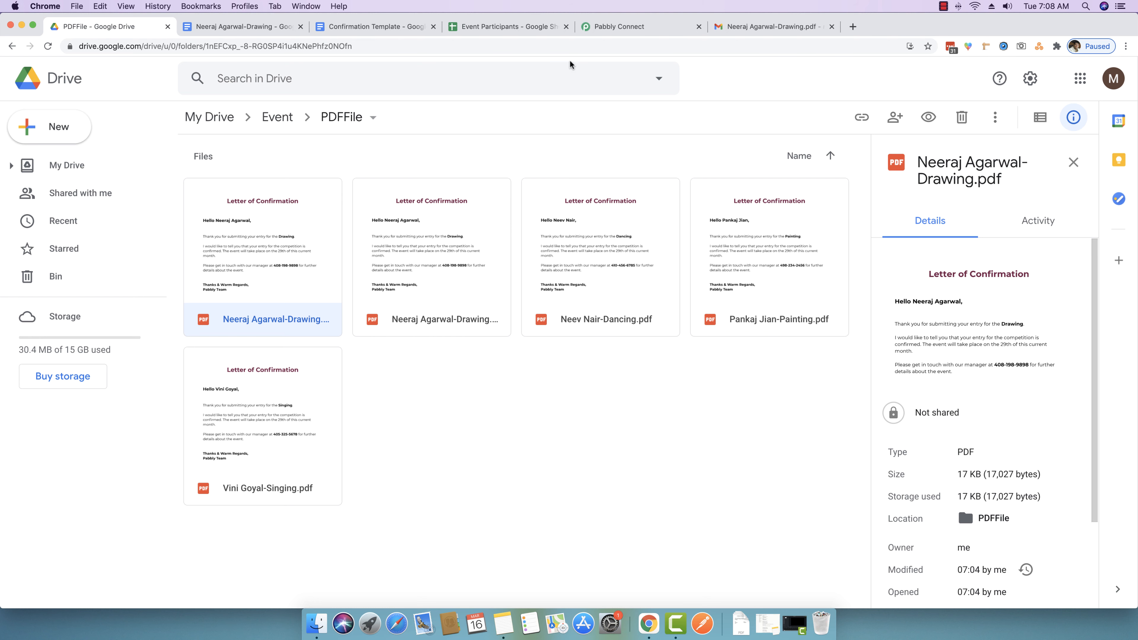
pyautogui.click(538, 28)
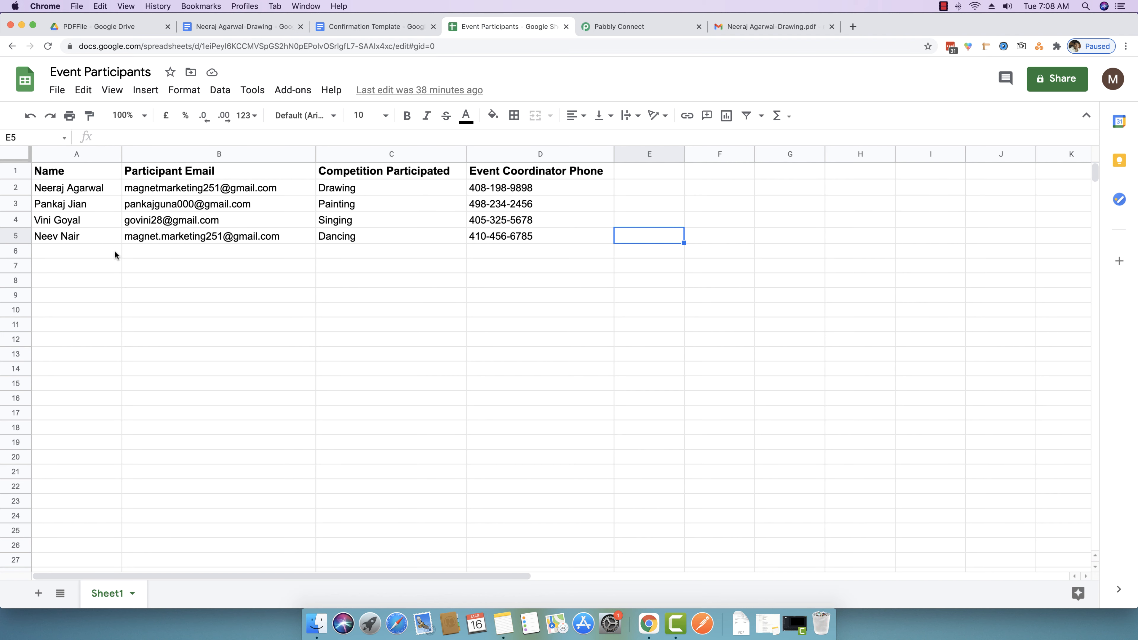
pyautogui.click(136, 29)
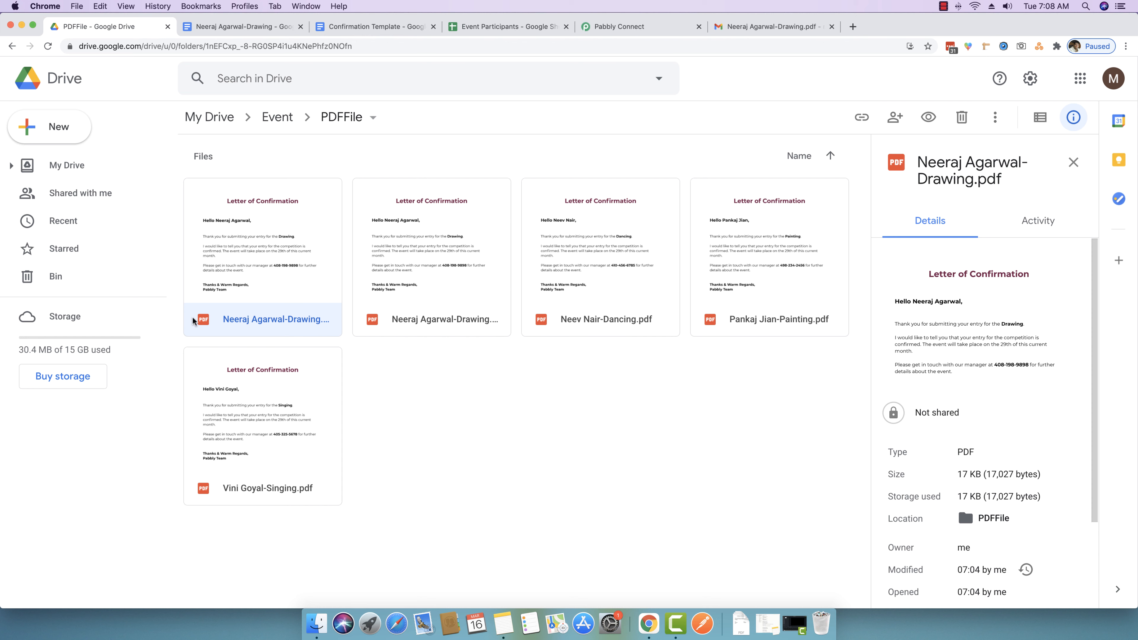
pyautogui.click(479, 298)
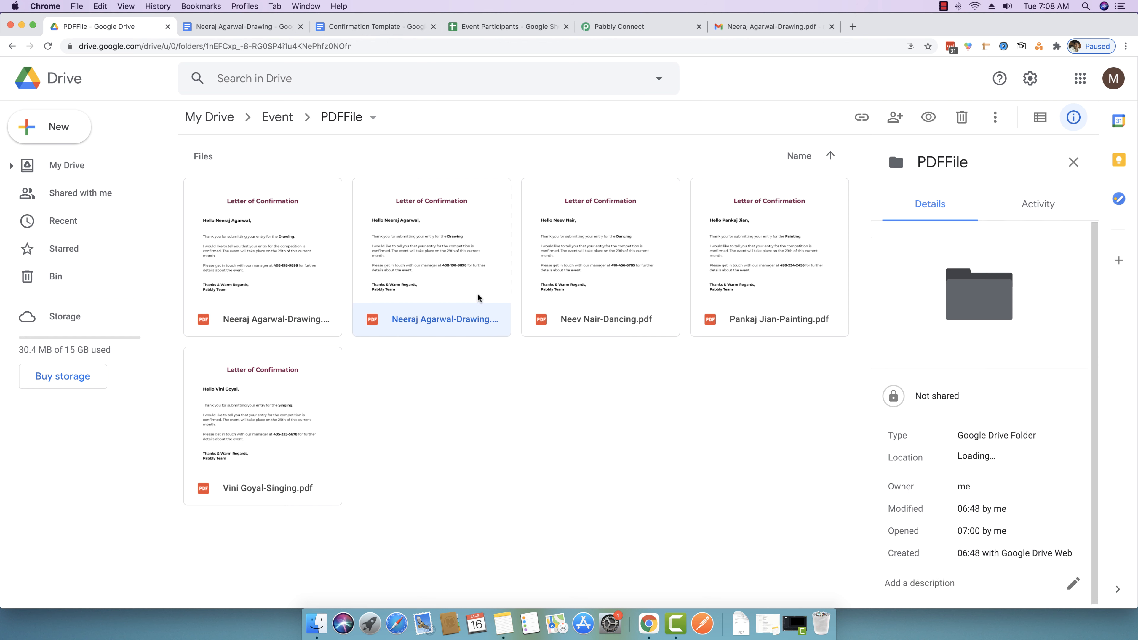
pyautogui.click(600, 280)
pyautogui.click(765, 277)
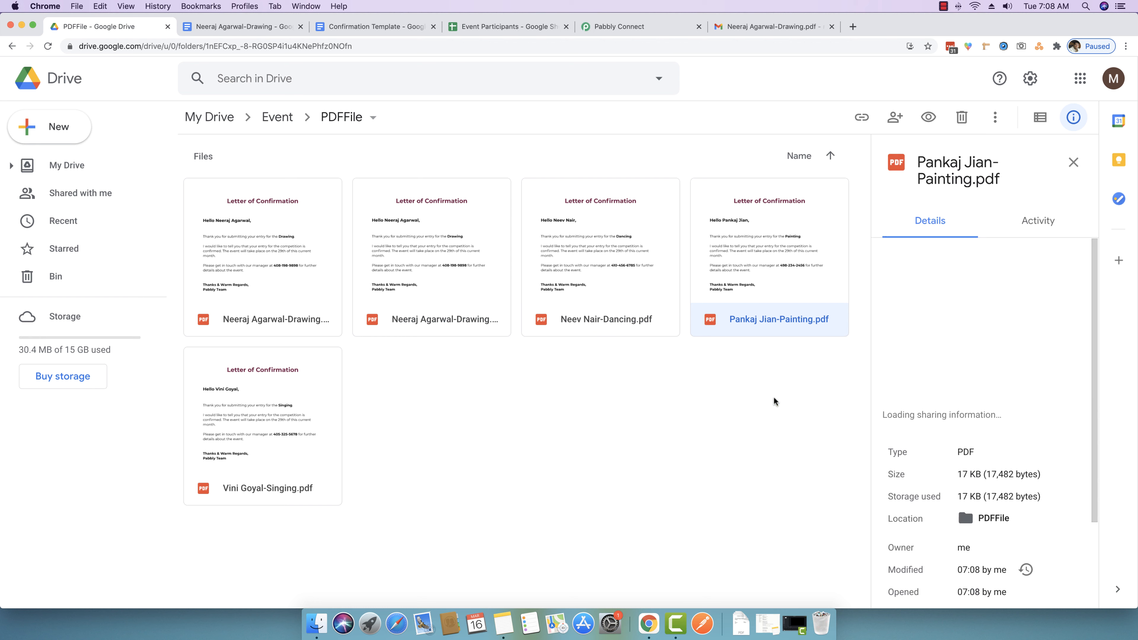
pyautogui.doubleClick(784, 257)
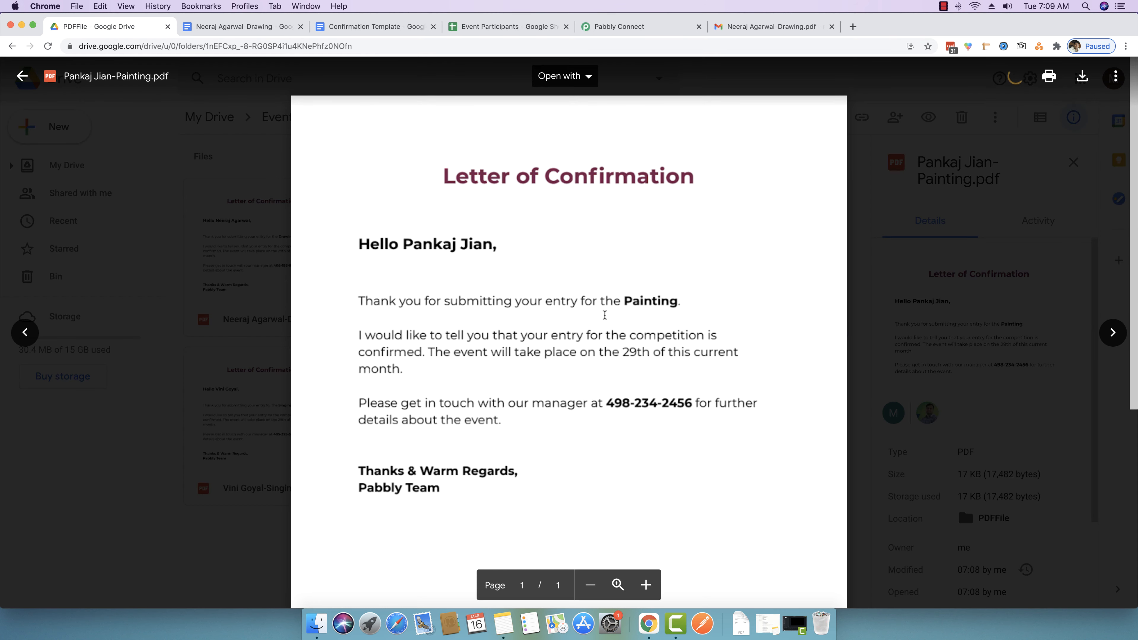
pyautogui.click(260, 539)
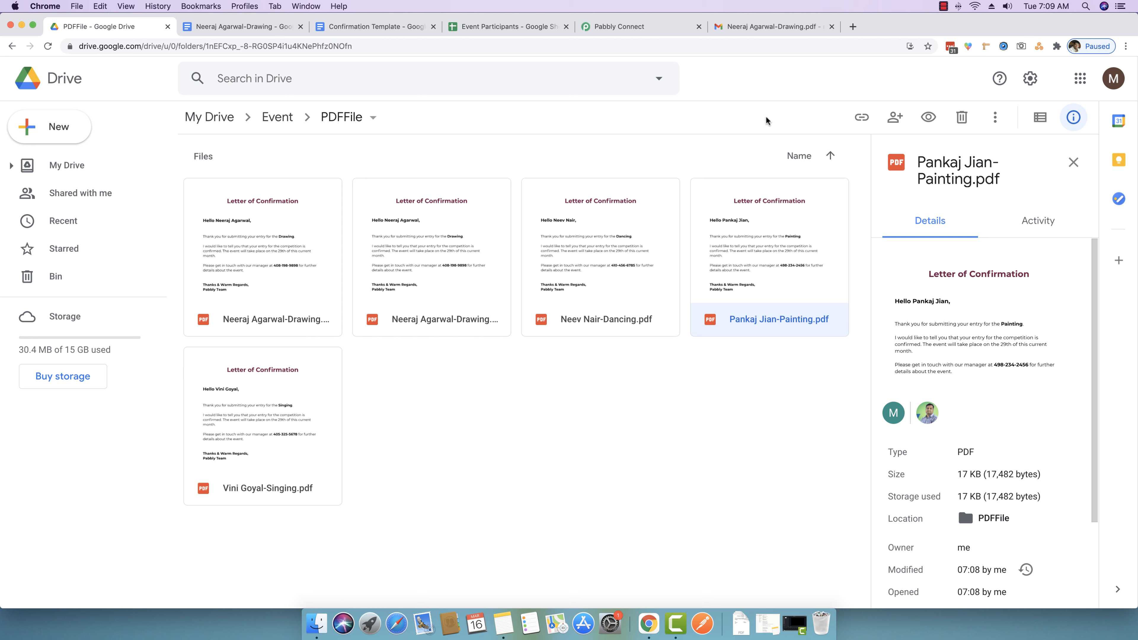
# Switch to the Event Participants sheet and review the participant emails in B3:B5, focusing on the Dancing participant's name and email in row 5.
pyautogui.click(516, 30)
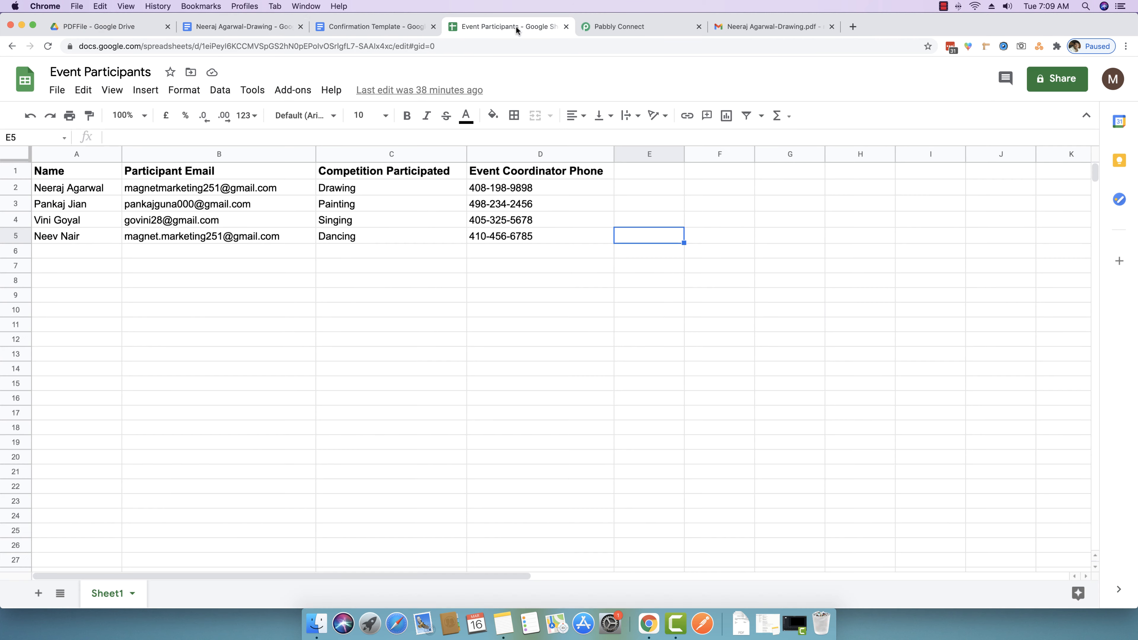
pyautogui.click(144, 241)
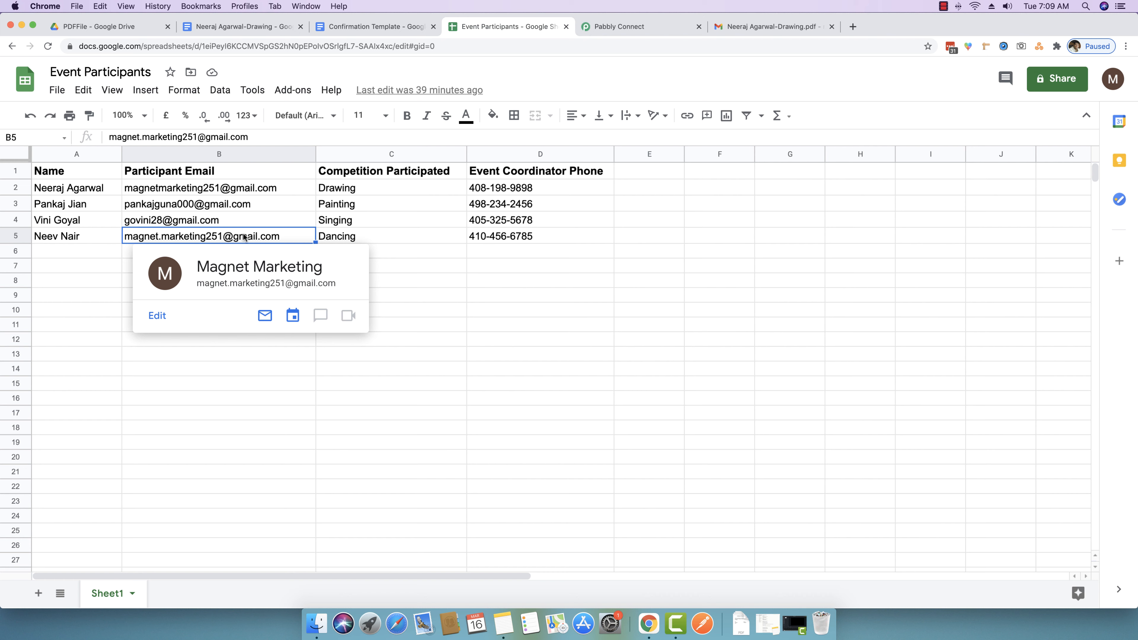
pyautogui.click(68, 241)
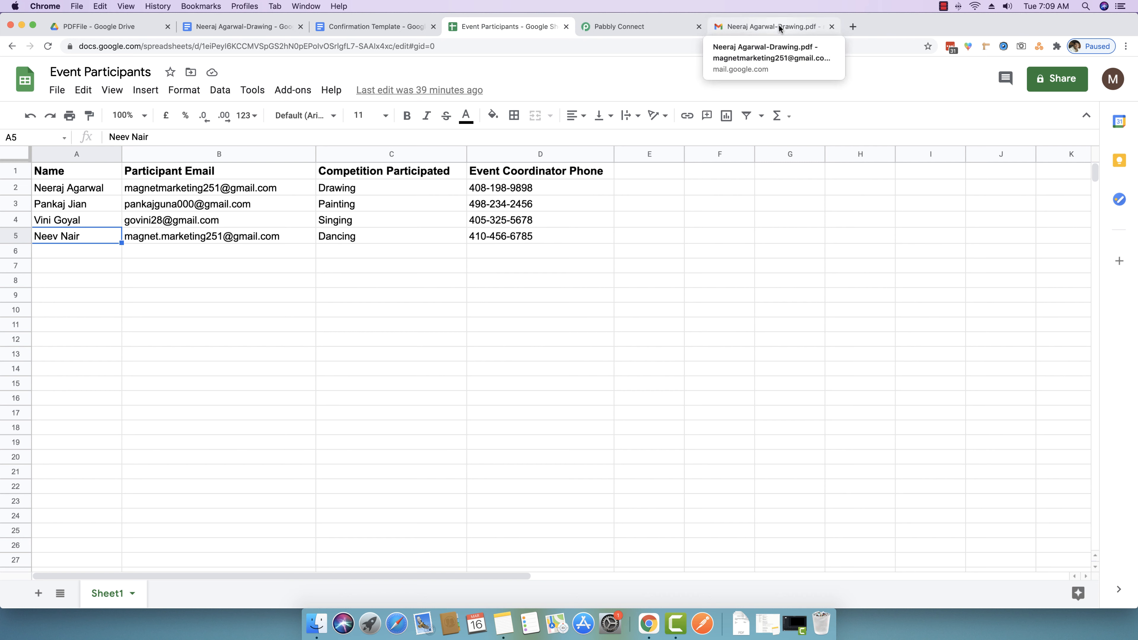
pyautogui.moveTo(178, 208); pyautogui.dragTo(173, 239)
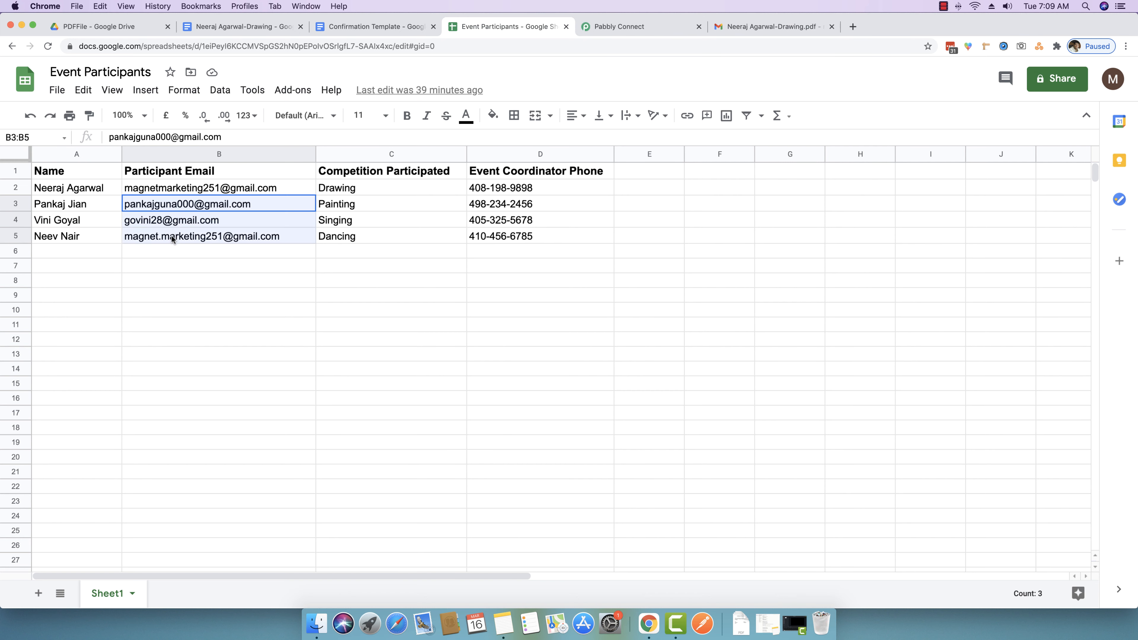
pyautogui.click(139, 240)
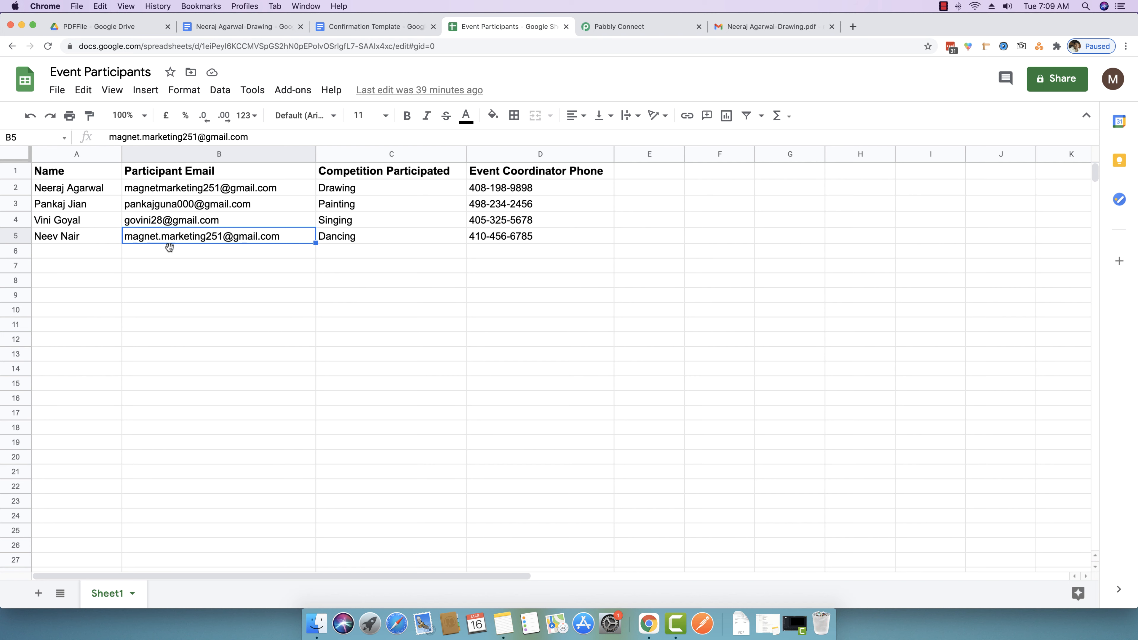
# Switch to Gmail, open the sharing email for the Dancing participant, preview the attached confirmation letter PDF, and close the preview.
pyautogui.click(795, 26)
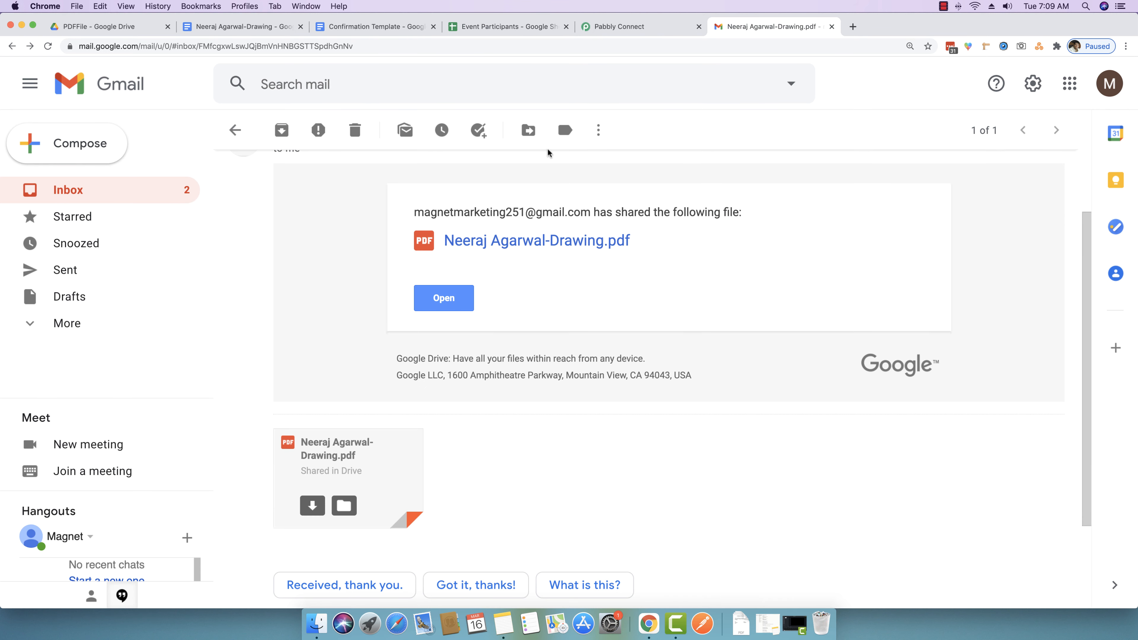
pyautogui.click(154, 191)
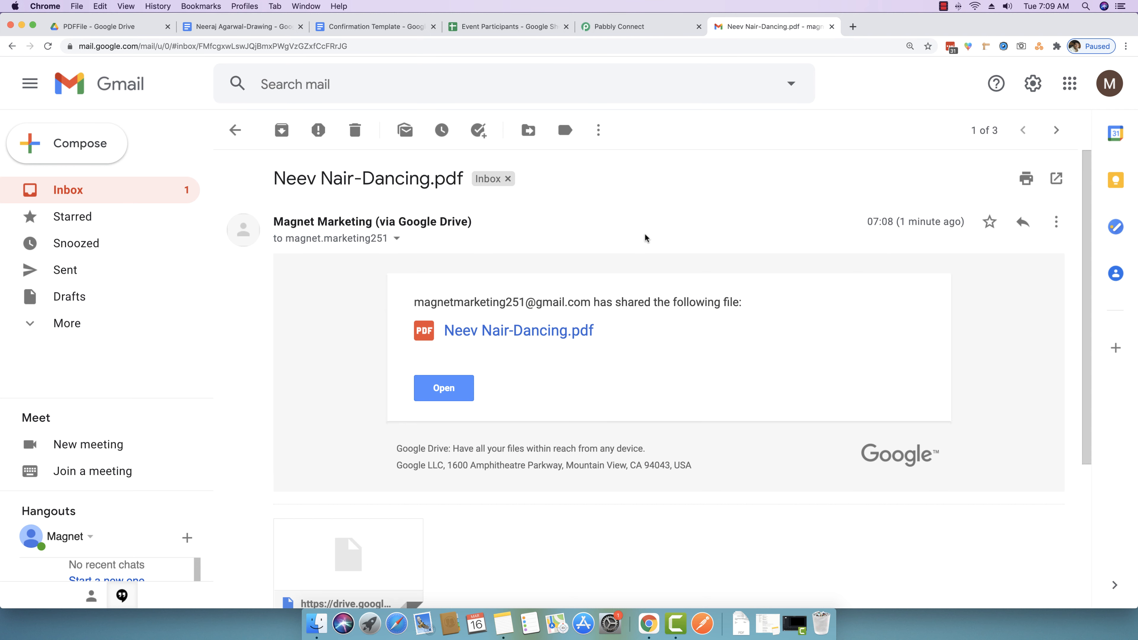
pyautogui.scroll(-5, 630, 277)
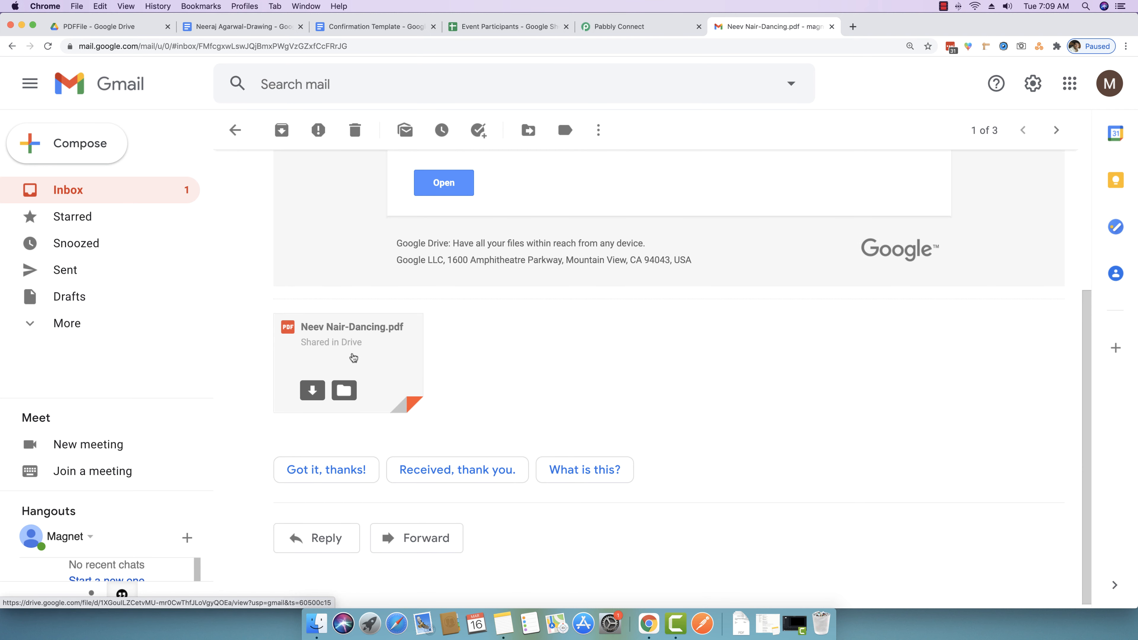
pyautogui.click(353, 358)
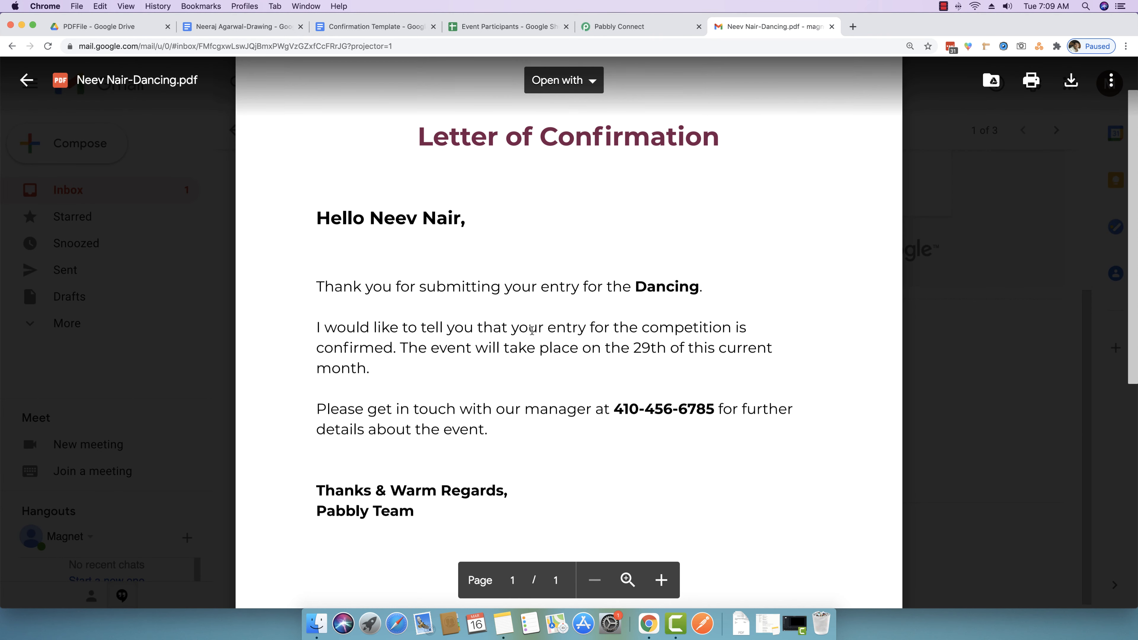
pyautogui.click(969, 376)
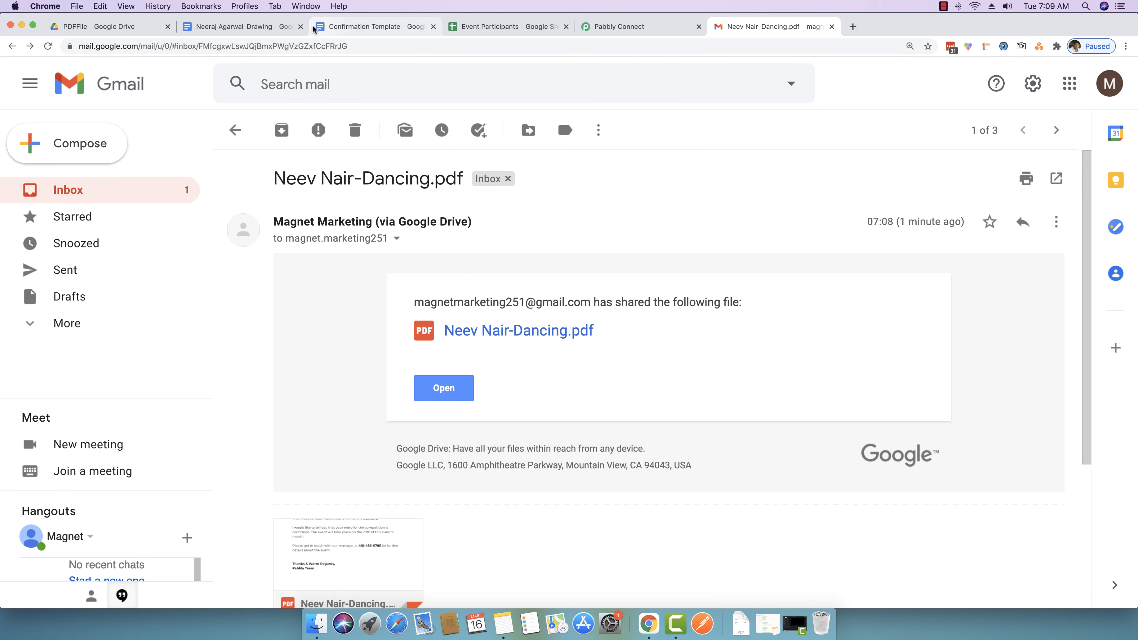
# Revisit the participant sheet, the confirmation template and the Pabbly Connect workflow, ending on the PDFs in Google Drive's PDFFile folder.
pyautogui.click(486, 27)
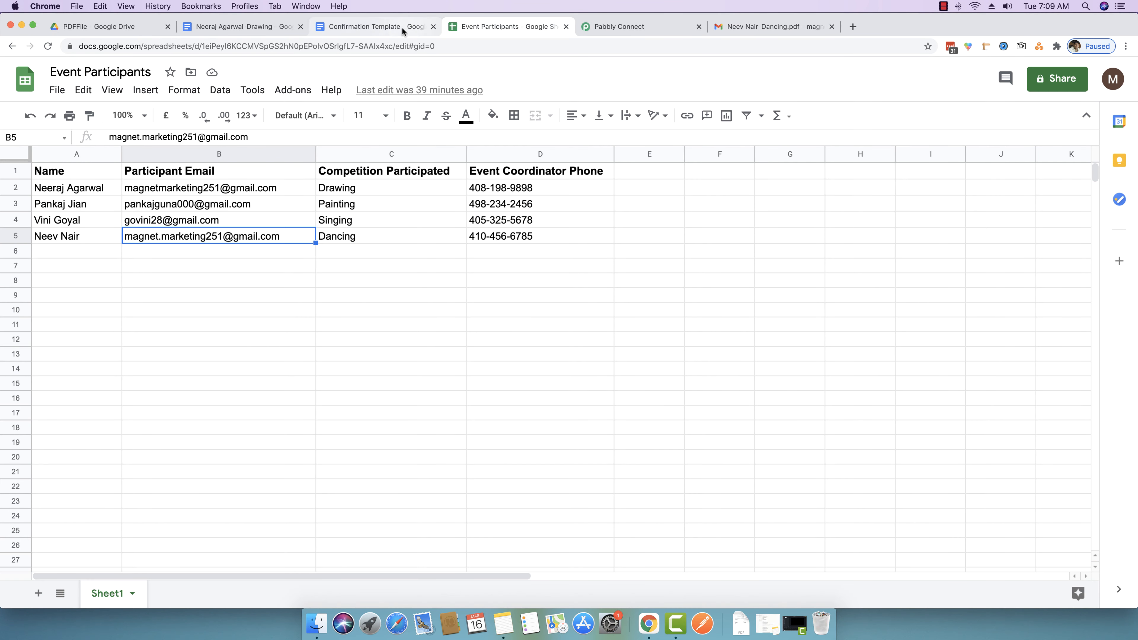
pyautogui.click(392, 26)
pyautogui.click(602, 26)
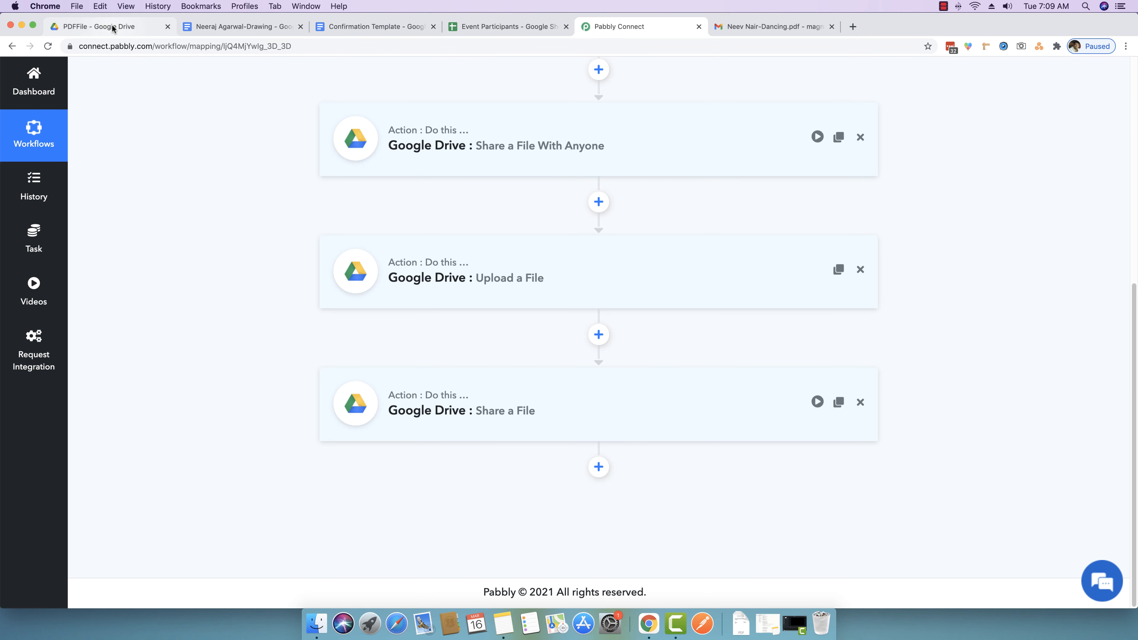
pyautogui.click(149, 32)
pyautogui.moveTo(793, 472); pyautogui.dragTo(535, 433)
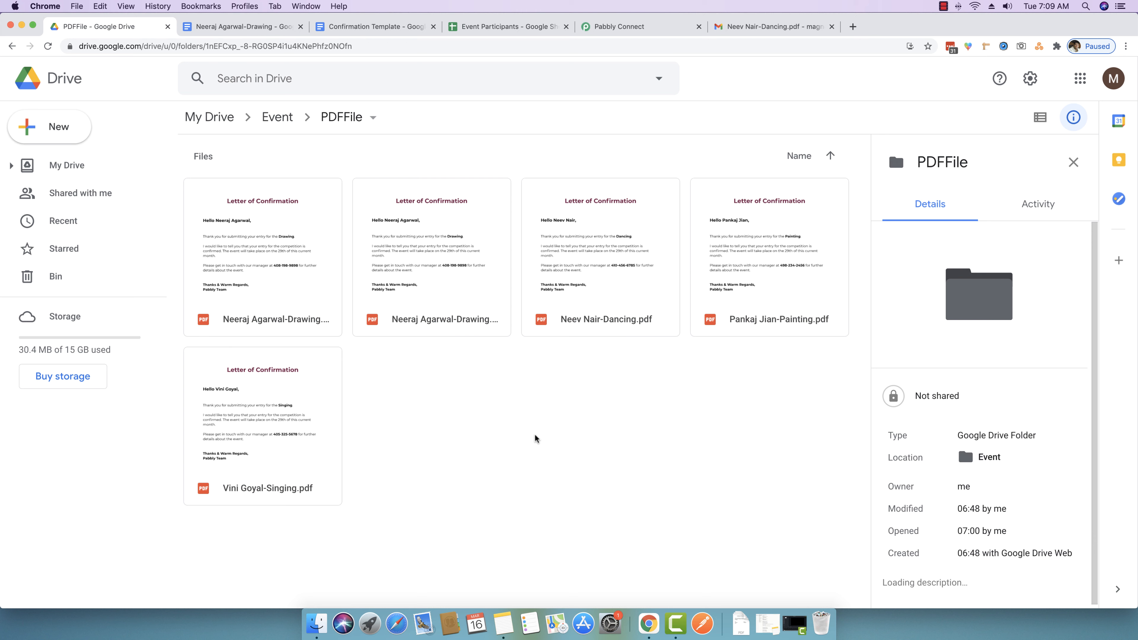